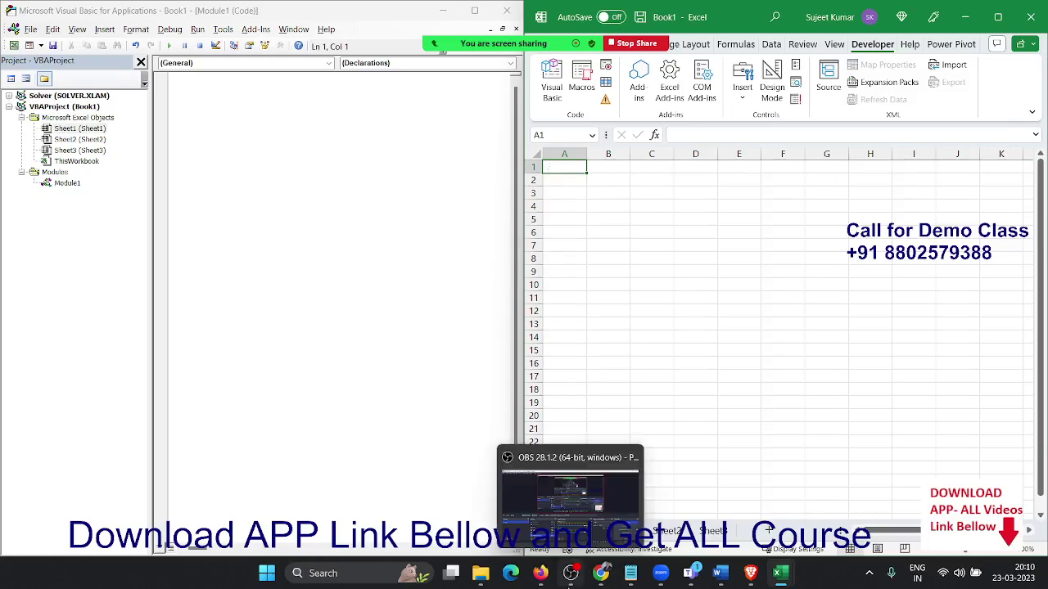
# Step: Enter a sample string mixing a first name with 123abc in A1, then widen column A to fit it
pyautogui.click(570, 572)
pyautogui.click(571, 575)
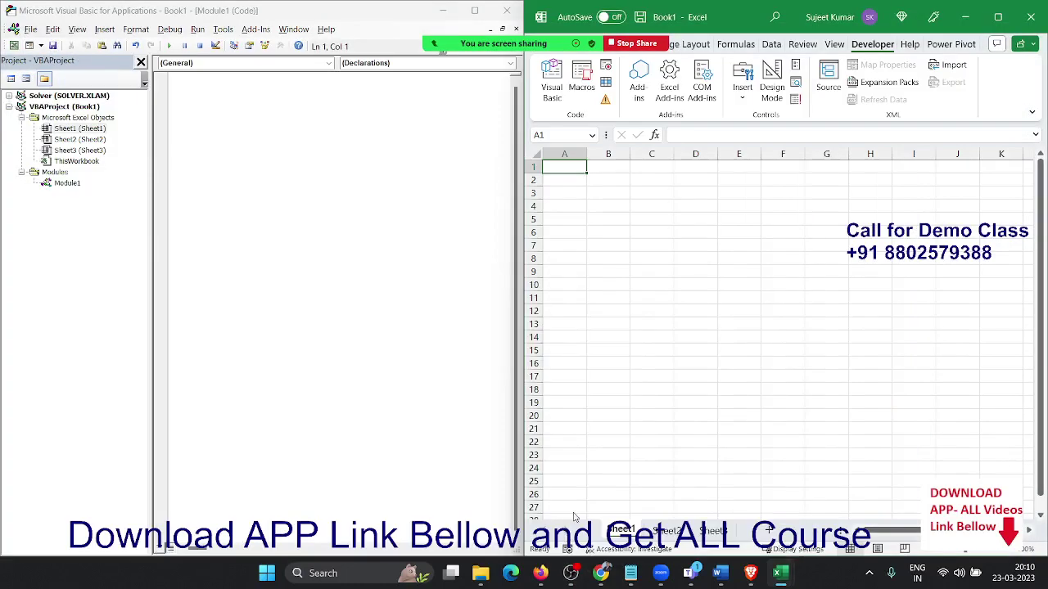
pyautogui.write('Suj')
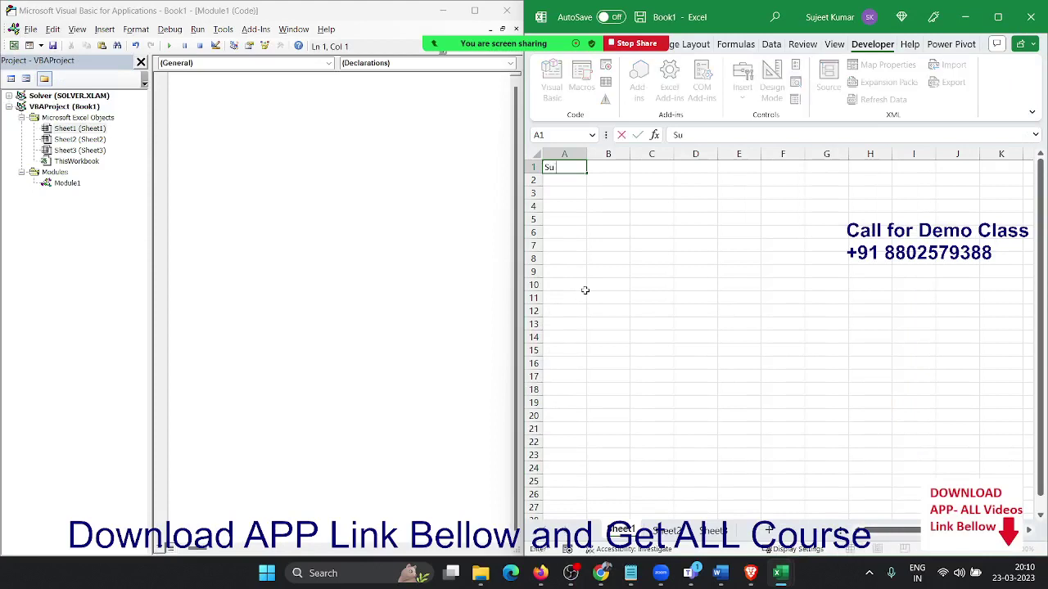
pyautogui.write('eet123')
pyautogui.write('abc')
pyautogui.press('Return')
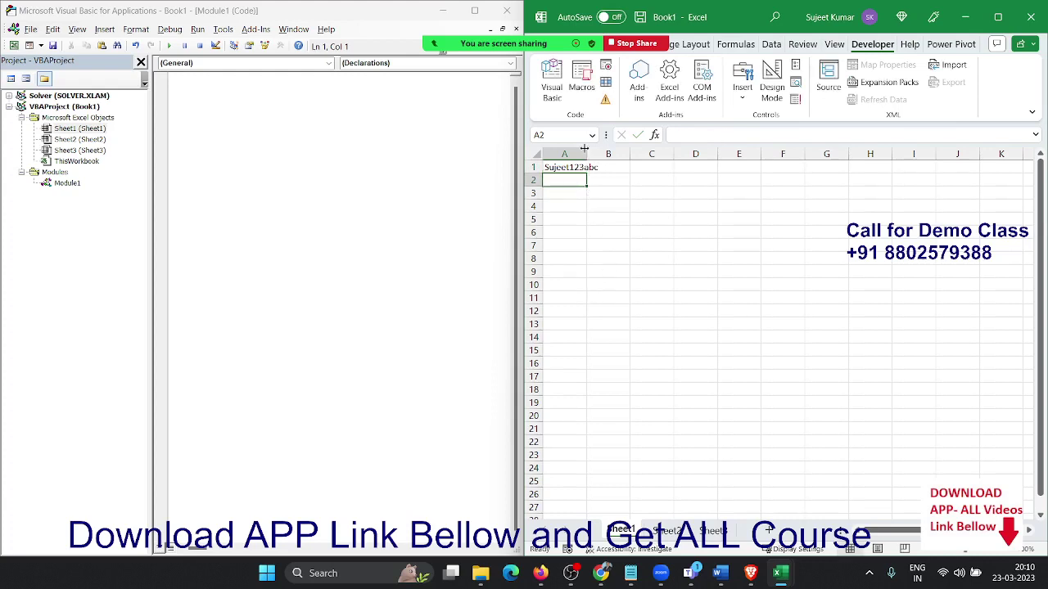
pyautogui.moveTo(587, 156); pyautogui.dragTo(602, 158)
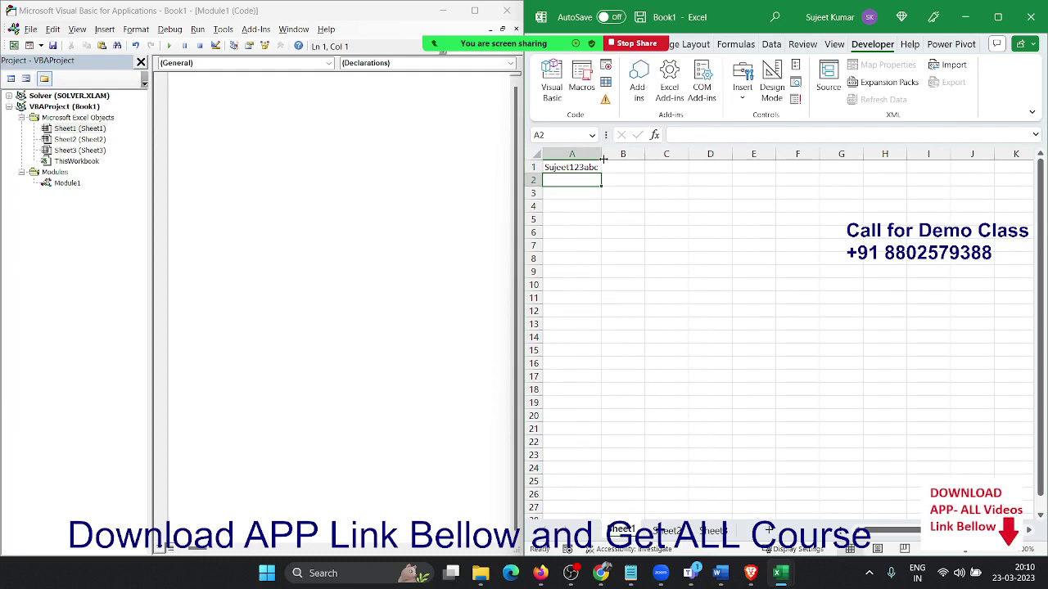
# Step: Enter a test value 123 in B1, then clear it
pyautogui.click(623, 169)
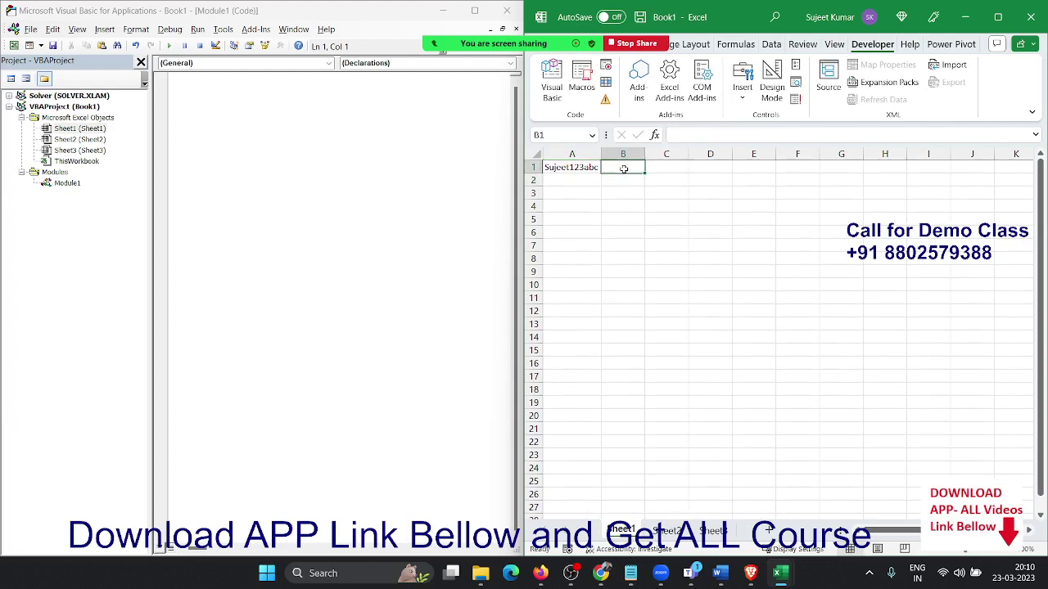
pyautogui.write('123')
pyautogui.press('Return')
pyautogui.click(624, 168)
pyautogui.press('Delete')
# Step: In Module1, declare Function Ext_Num(n As String) so End Function is added and the body is empty
pyautogui.click(233, 116)
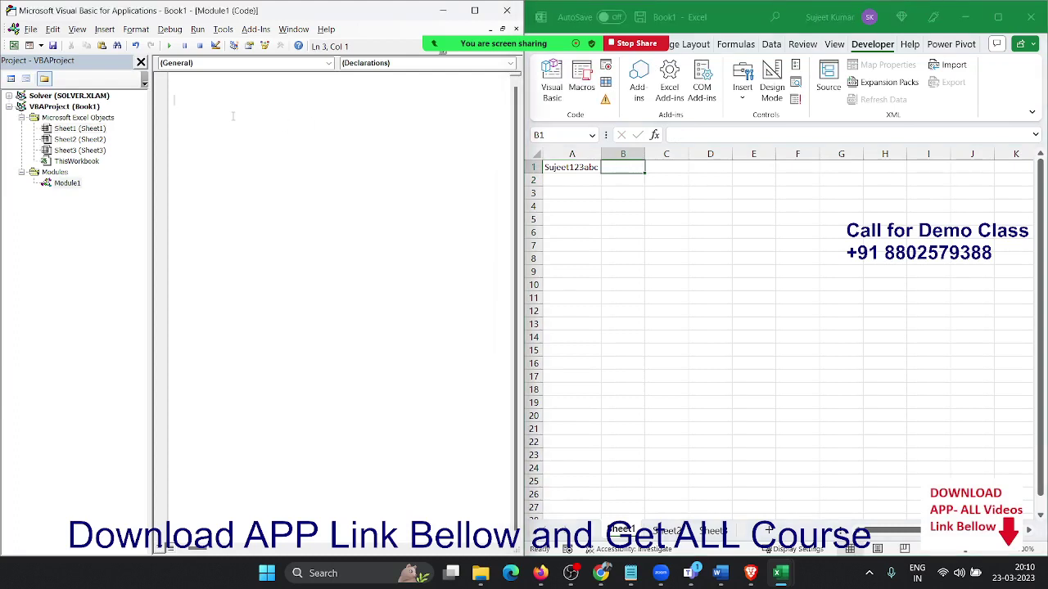
pyautogui.write('func')
pyautogui.write('tion ')
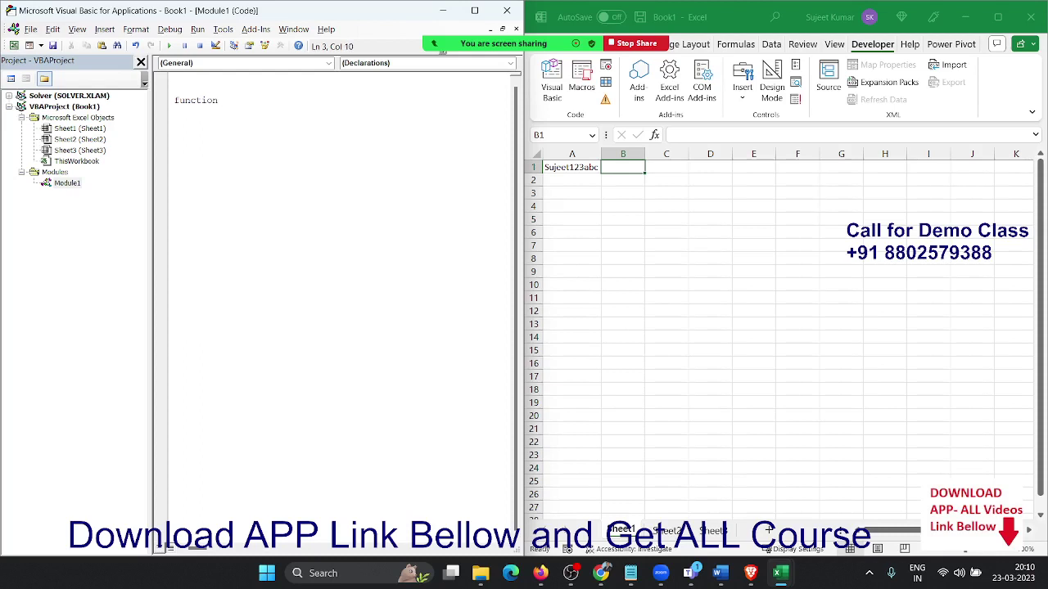
pyautogui.write('Ext_')
pyautogui.write('Nu')
pyautogui.write('m(')
pyautogui.write('n as ')
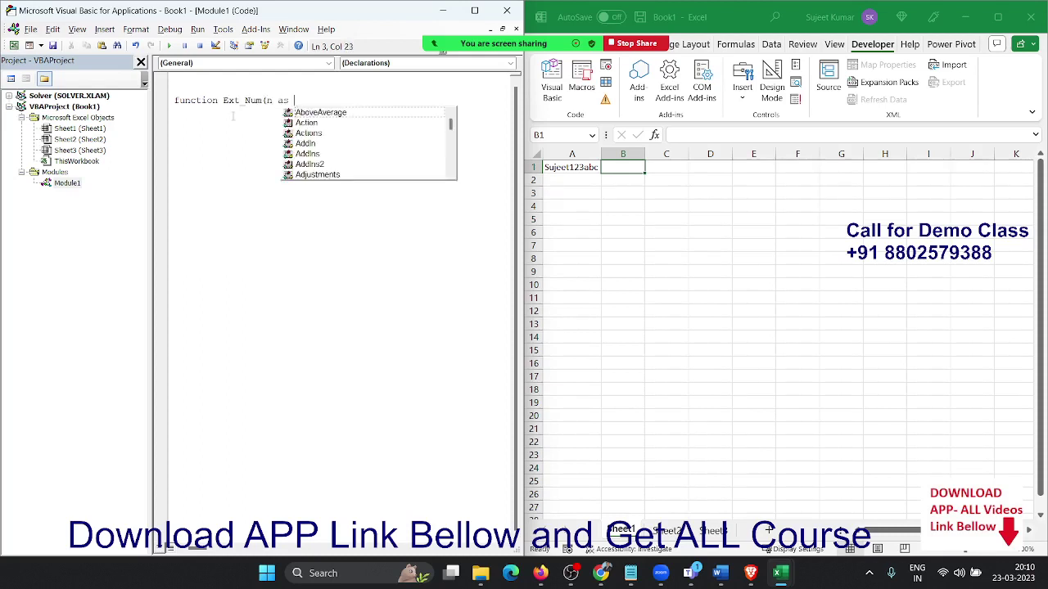
pyautogui.write('s')
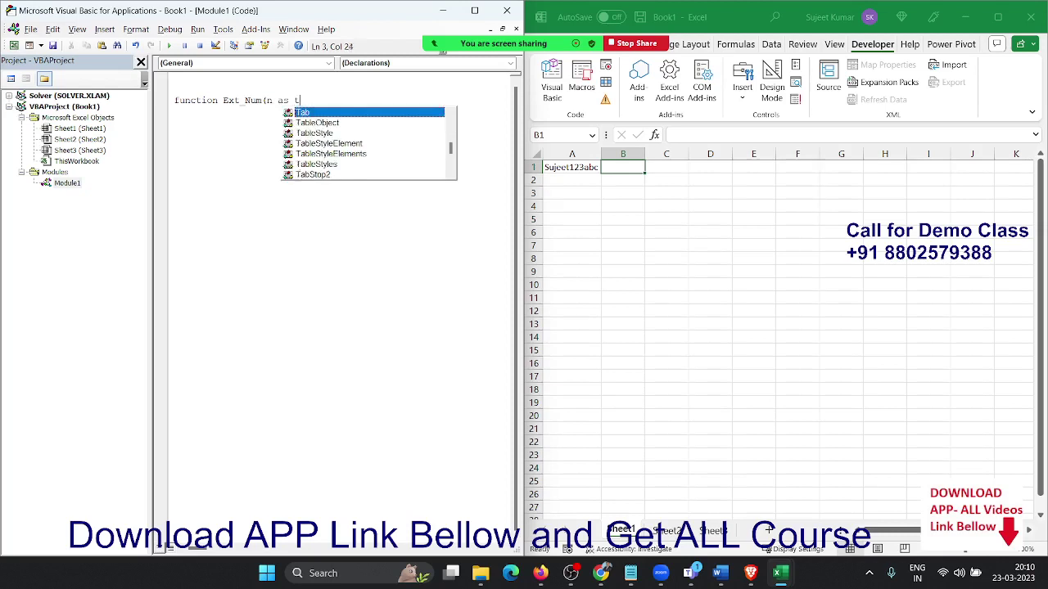
pyautogui.write('tr')
pyautogui.press('Tab')
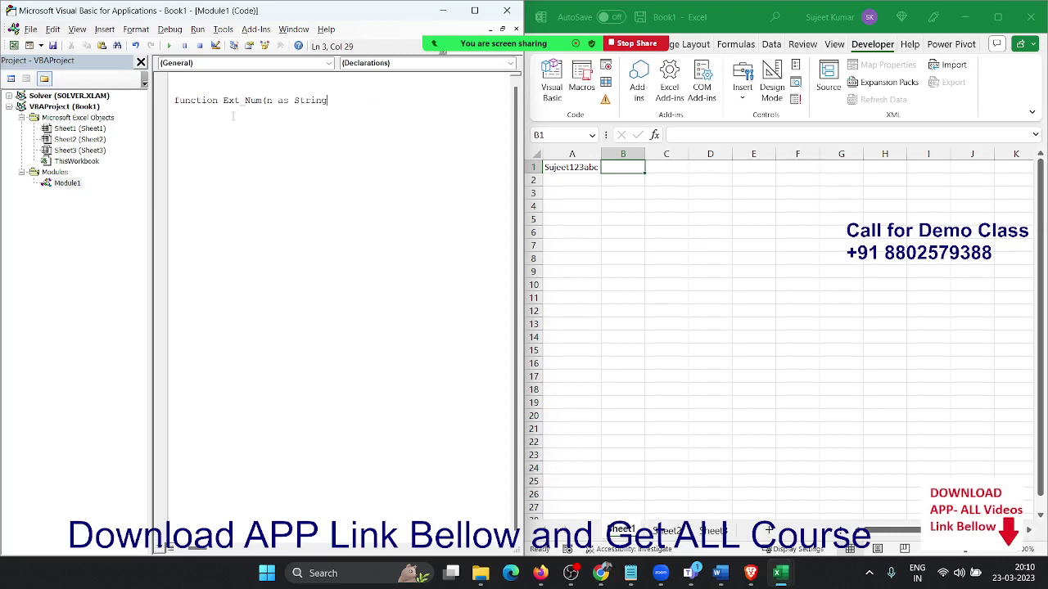
pyautogui.write(')')
pyautogui.press('Return')
pyautogui.press('Return')
pyautogui.press('Return')
pyautogui.press('Return')
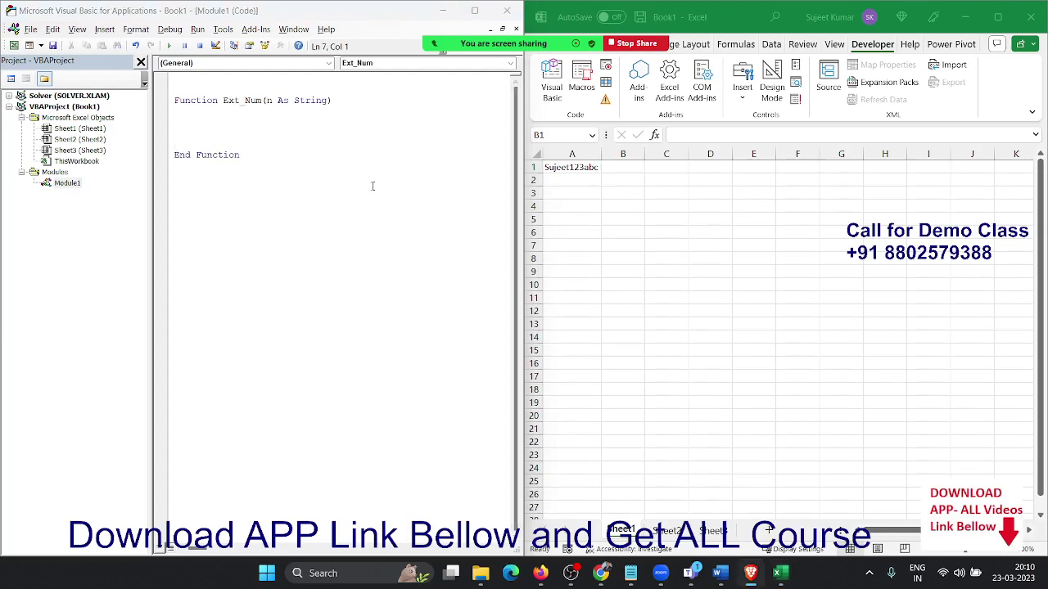
pyautogui.click(278, 120)
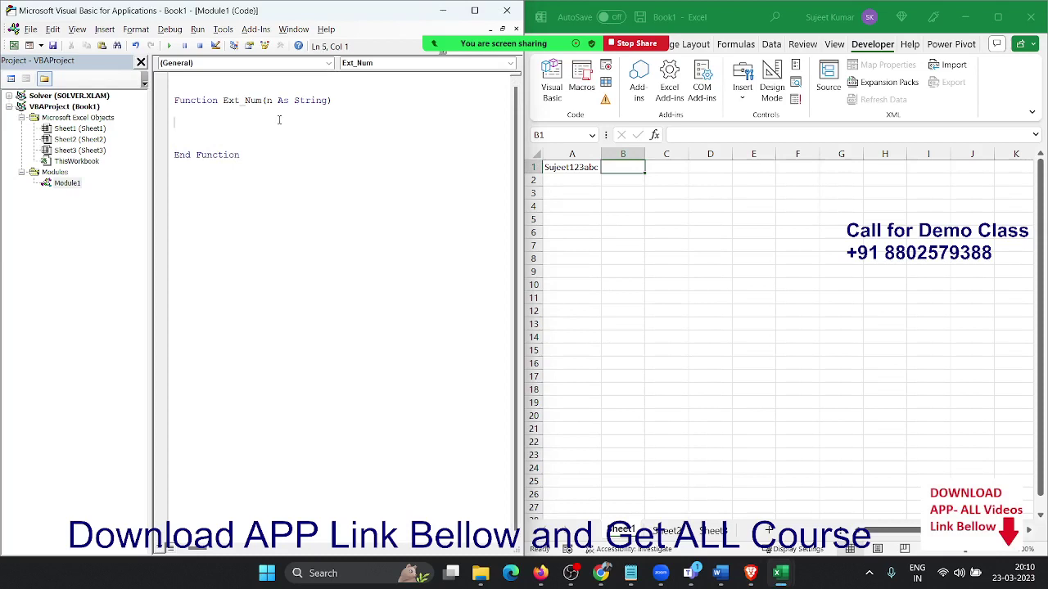
pyautogui.write('=')
pyautogui.press('BackSpace')
pyautogui.click(623, 164)
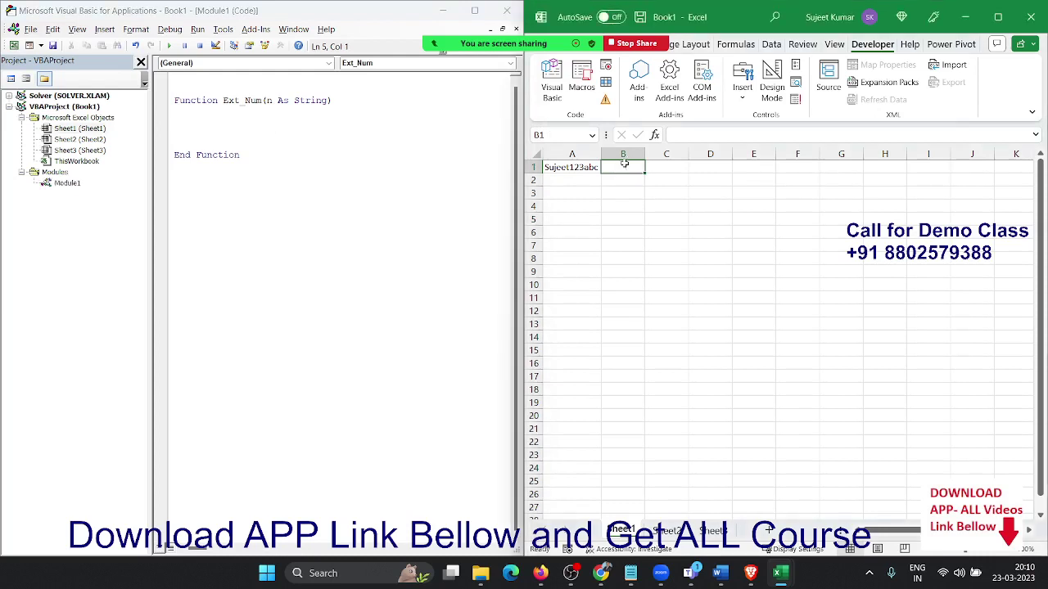
# Step: Enter =Ext_Num(A1) in B1 using autocomplete; it returns 0 for now
pyautogui.write('=ex')
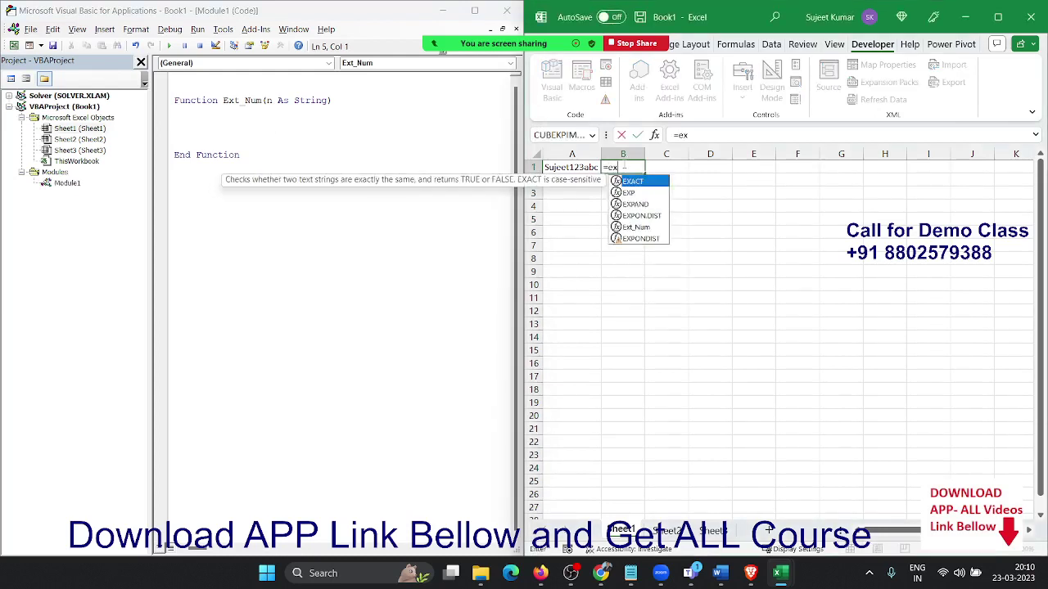
pyautogui.write('t')
pyautogui.press('Tab')
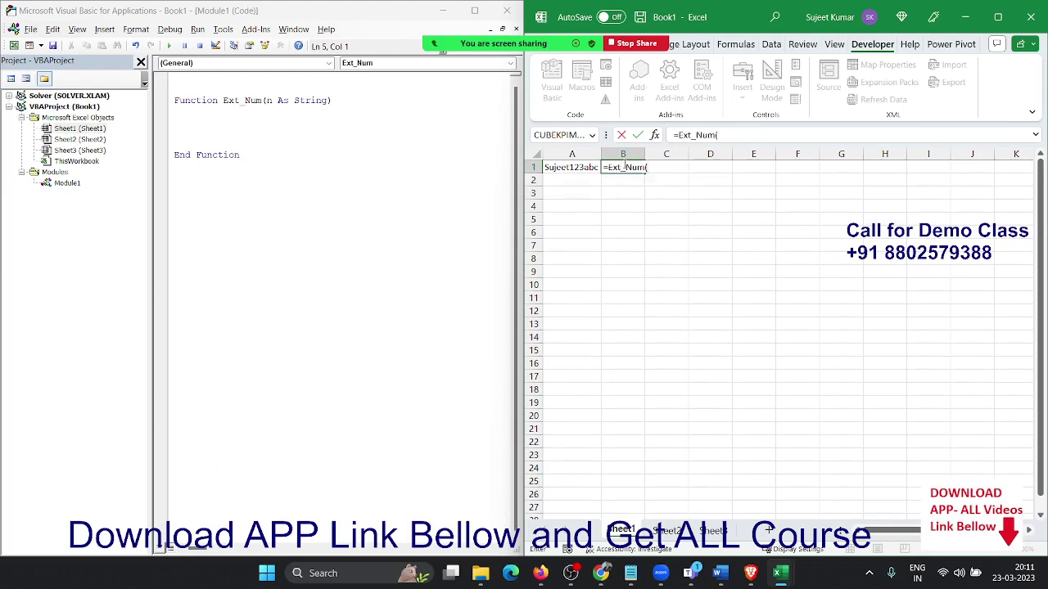
pyautogui.press('Left')
pyautogui.press('Return')
pyautogui.click(623, 164)
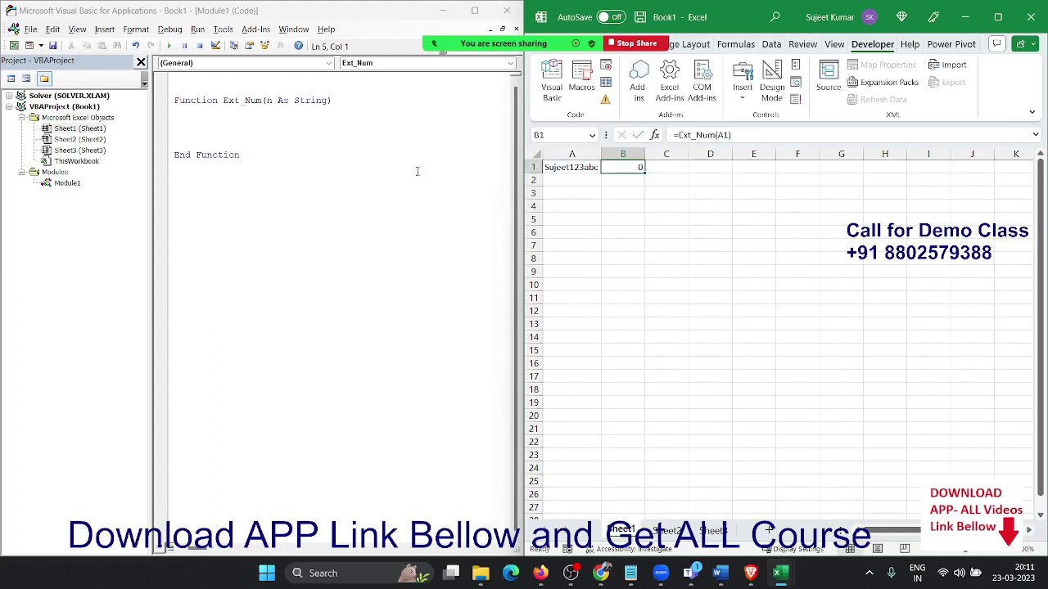
pyautogui.click(219, 135)
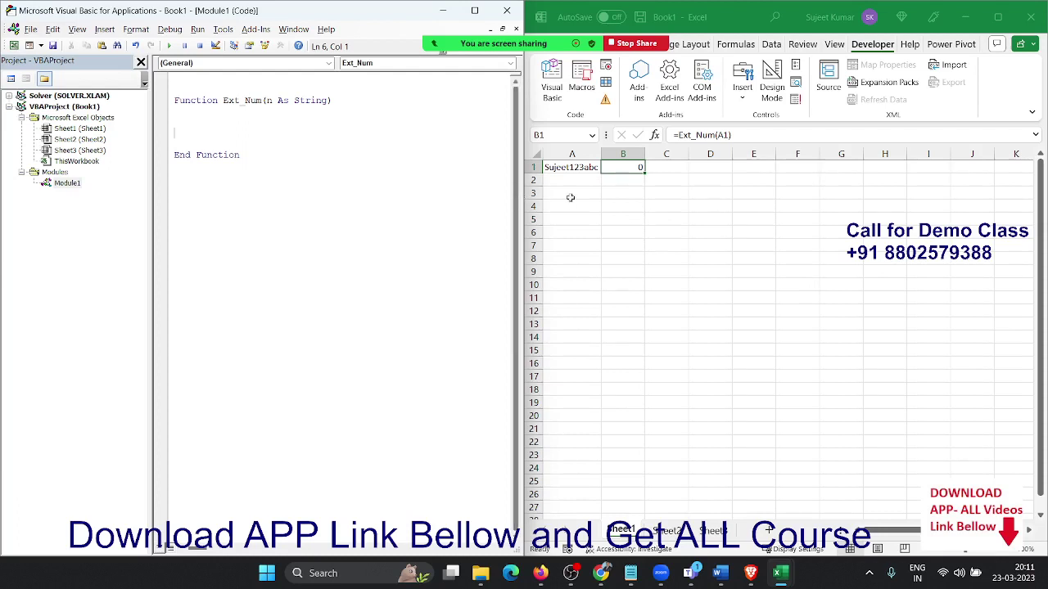
pyautogui.click(603, 574)
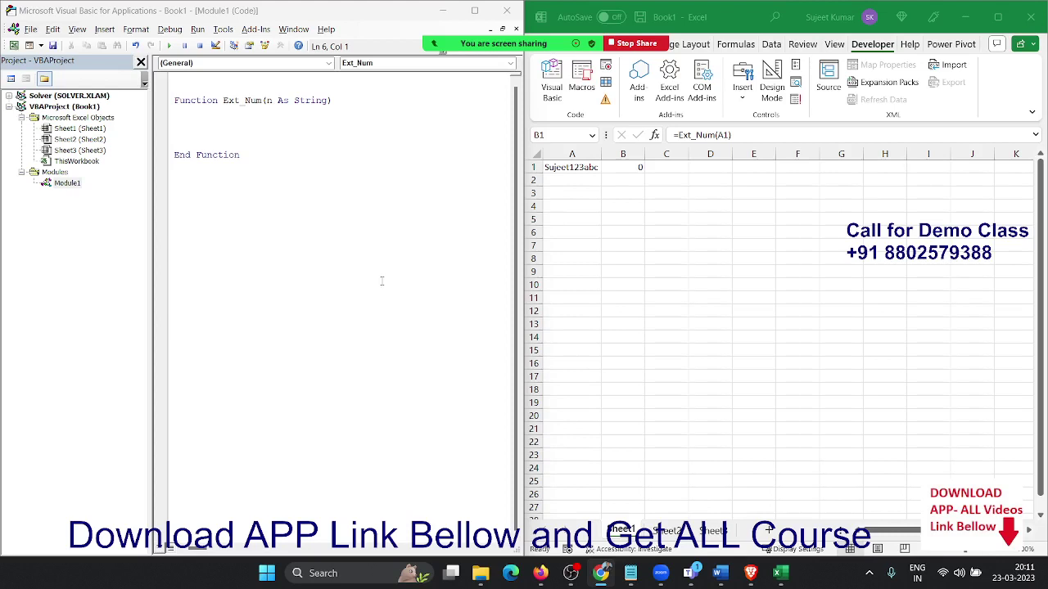
# Step: Add a Sub rr() test macro below End Function in Module1
pyautogui.click(181, 131)
pyautogui.write('ms')
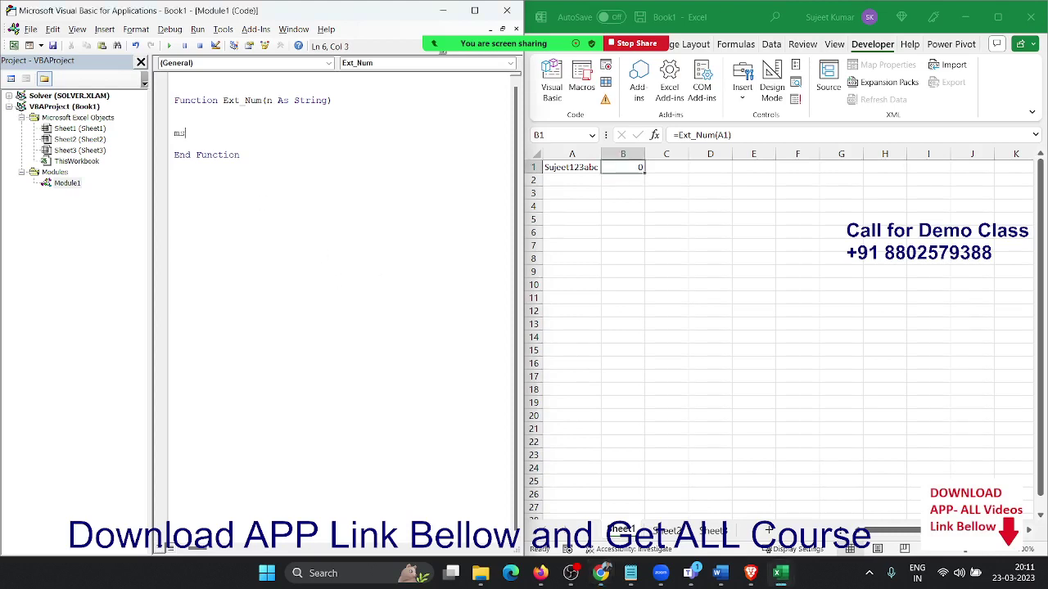
pyautogui.write('gbo')
pyautogui.press('BackSpace')
pyautogui.press('BackSpace')
pyautogui.press('BackSpace')
pyautogui.press('BackSpace')
pyautogui.press('BackSpace')
pyautogui.click(174, 187)
pyautogui.write('sub ')
pyautogui.write('rr()')
pyautogui.press('Return')
# Step: Give rr the line MsgBox Asc("A") and run it, confirming the 65 message
pyautogui.write('m')
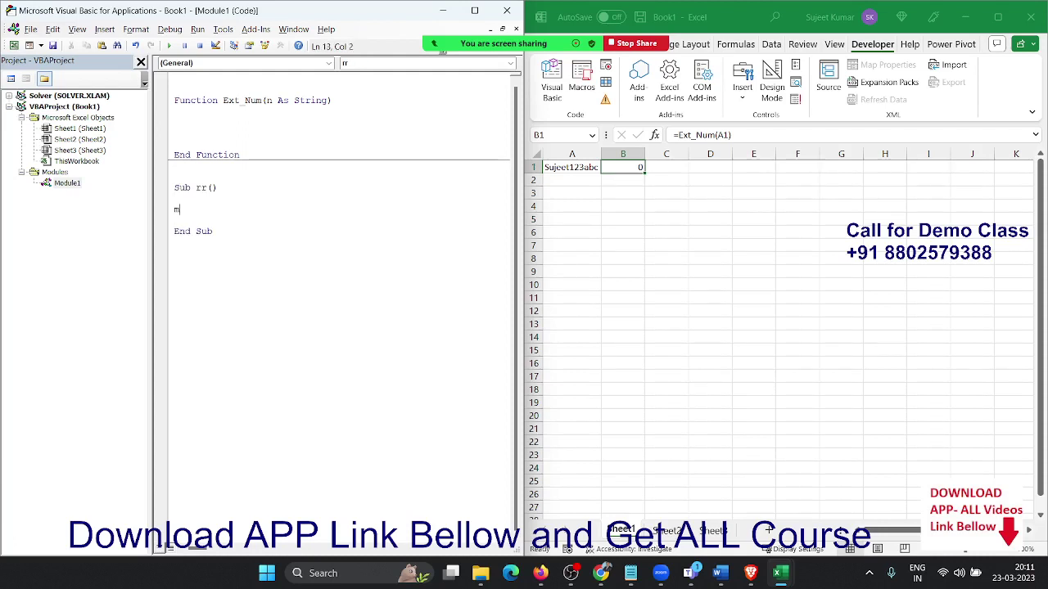
pyautogui.write('sgbox ')
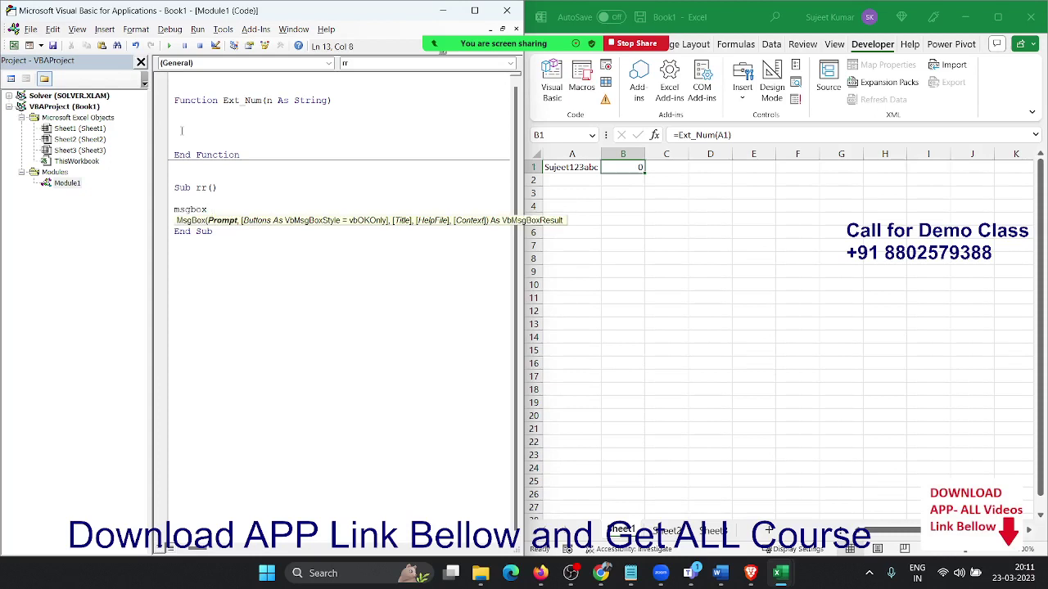
pyautogui.write('a')
pyautogui.write('sc')
pyautogui.write('(')
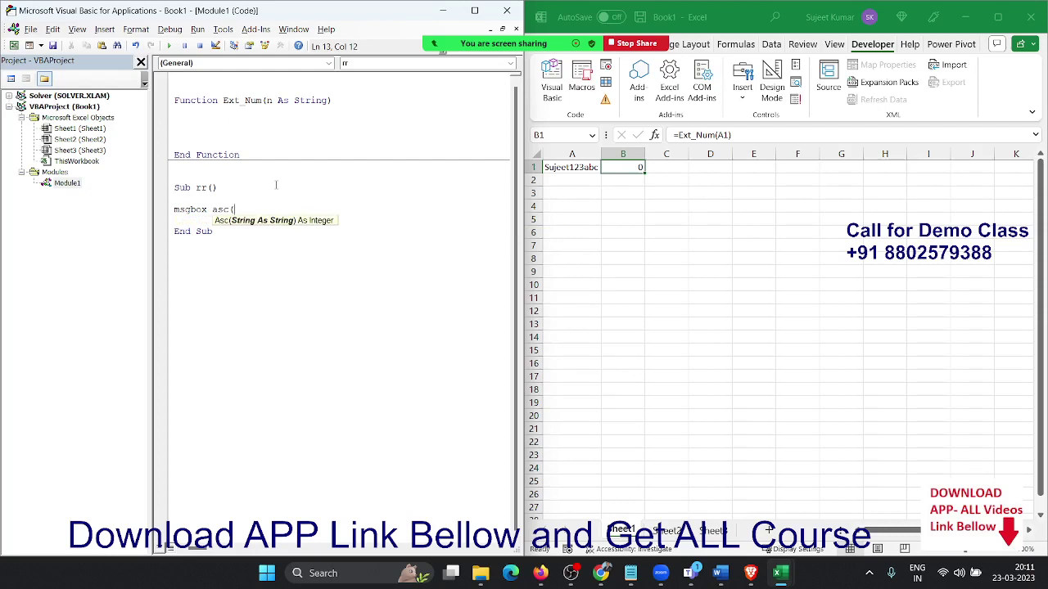
pyautogui.write('"A')
pyautogui.write('")')
pyautogui.press('Return')
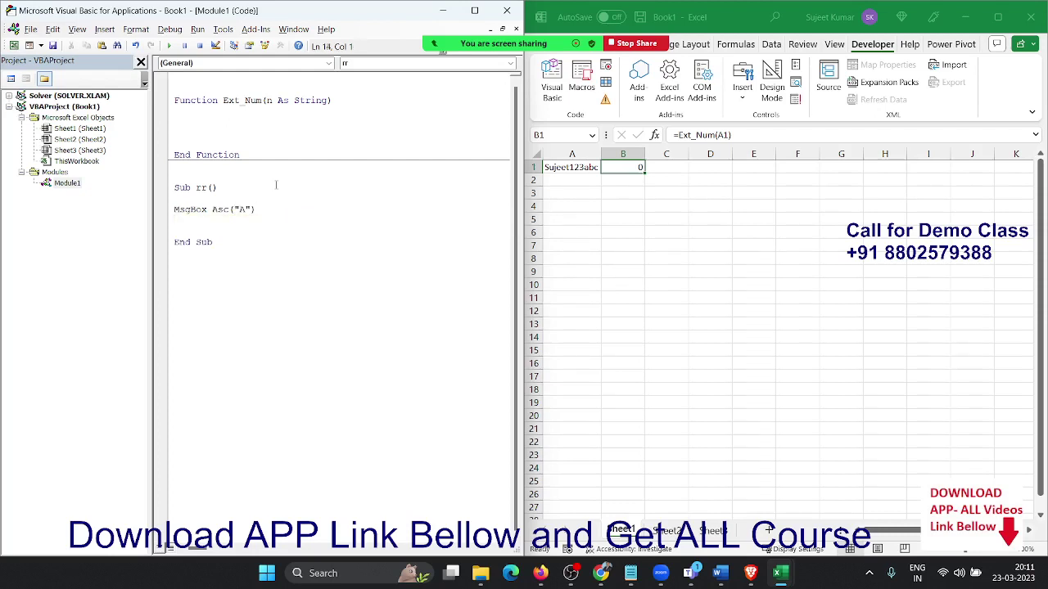
pyautogui.click(169, 45)
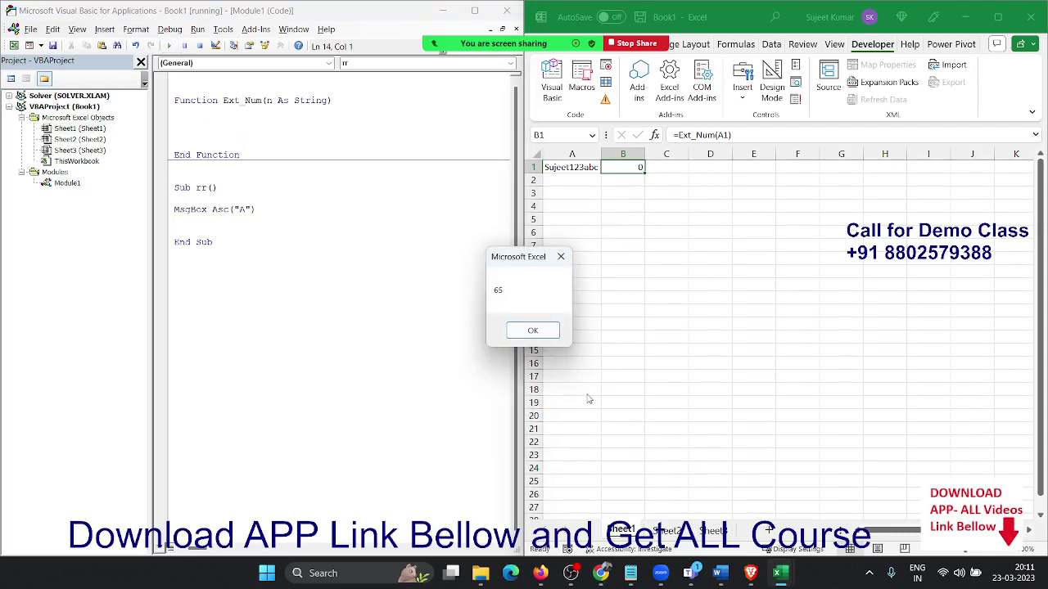
pyautogui.click(532, 329)
# Step: Enter the letter A in B6 and =CODE(B6) in C6
pyautogui.click(623, 229)
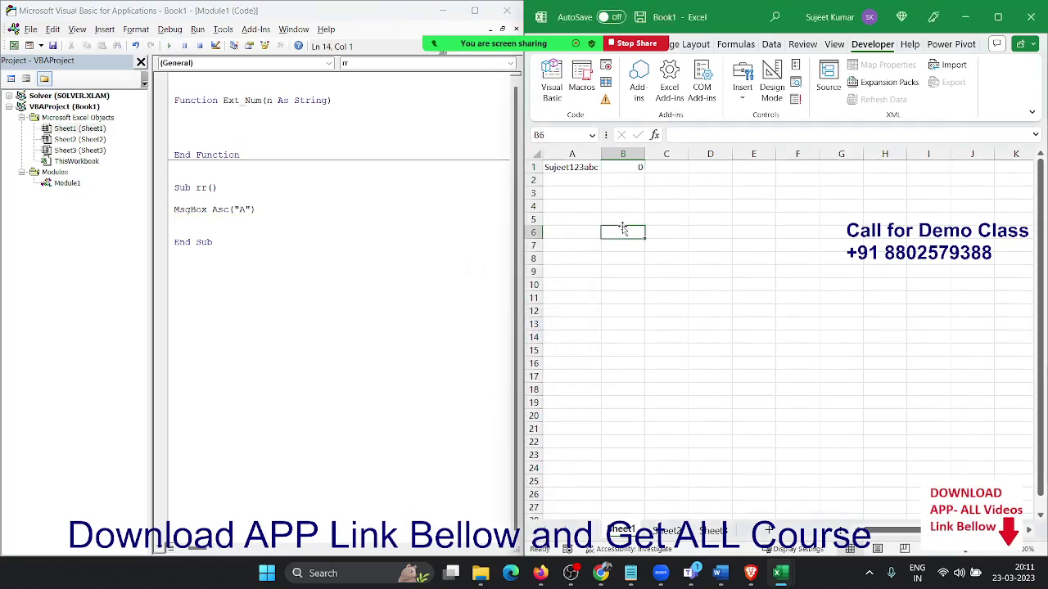
pyautogui.write('A')
pyautogui.press('Tab')
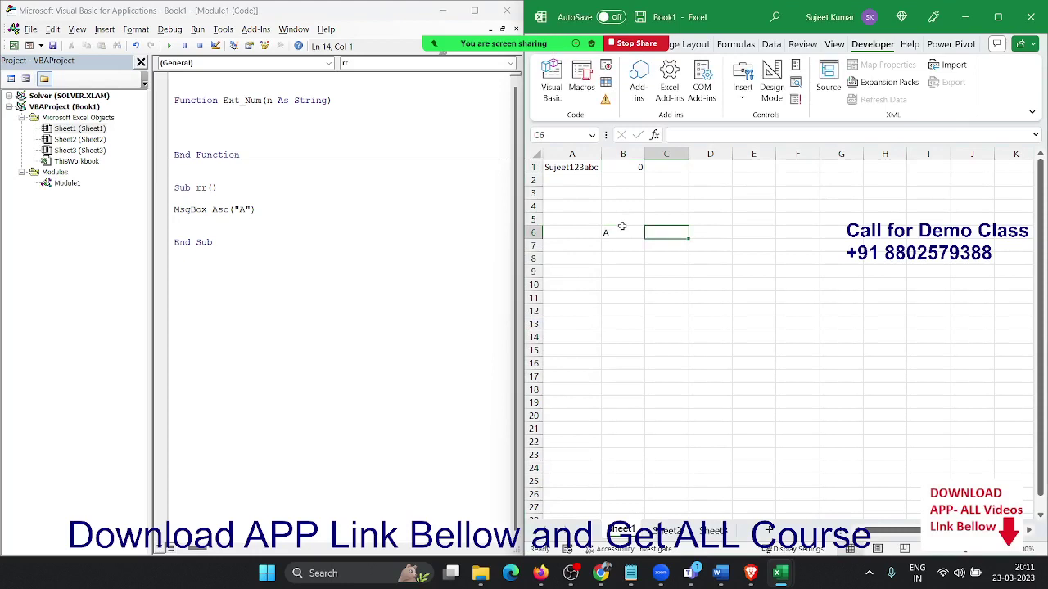
pyautogui.write('=cod')
pyautogui.press('Tab')
pyautogui.click(622, 230)
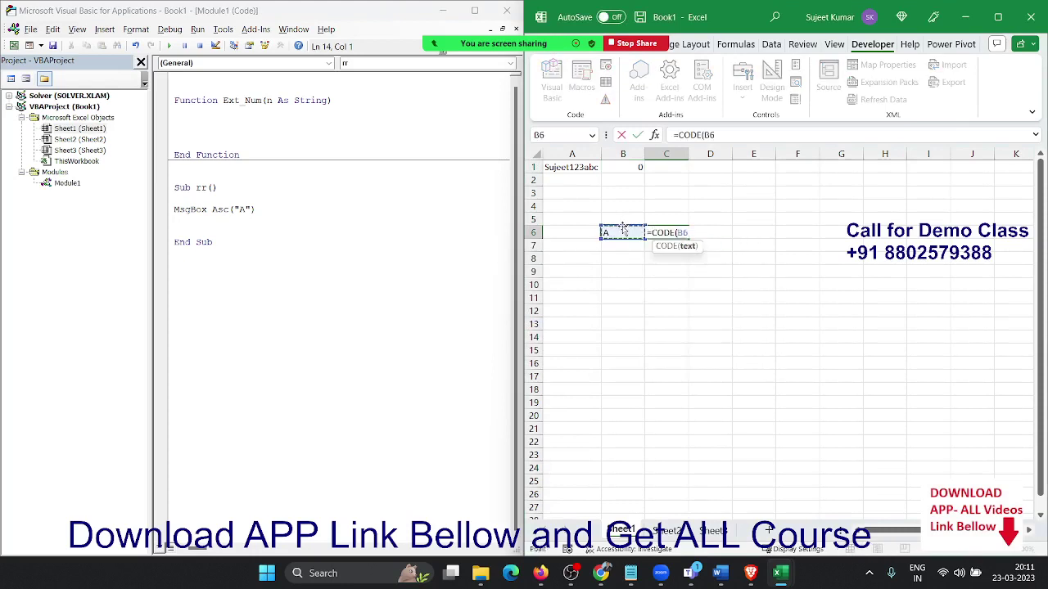
pyautogui.press('Return')
pyautogui.press('Up')
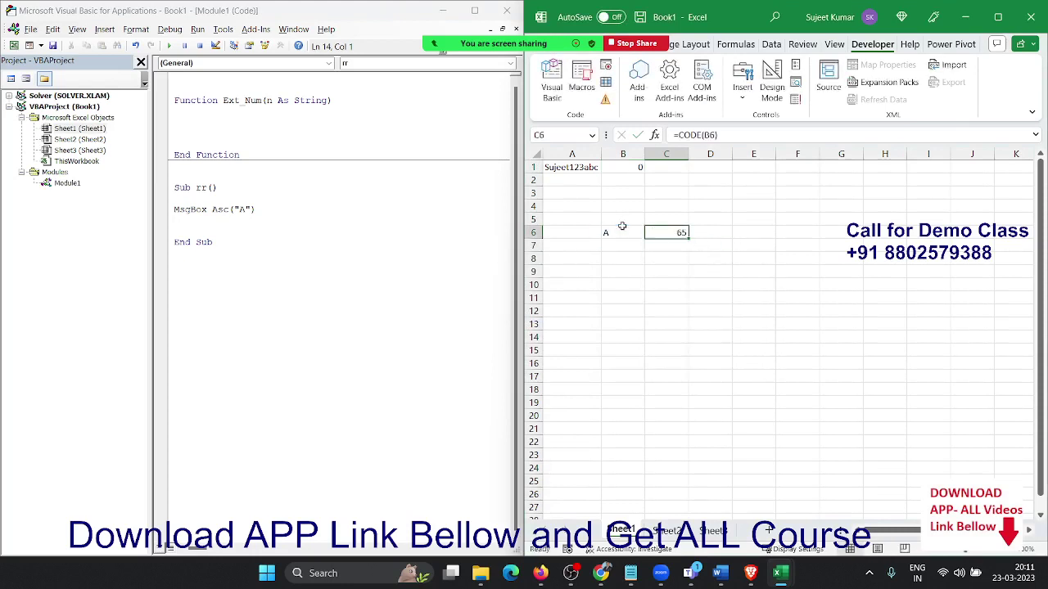
# Step: Enter =CHAR(C6) in D6 to convert the code back to a character
pyautogui.press('Right')
pyautogui.write('=ch')
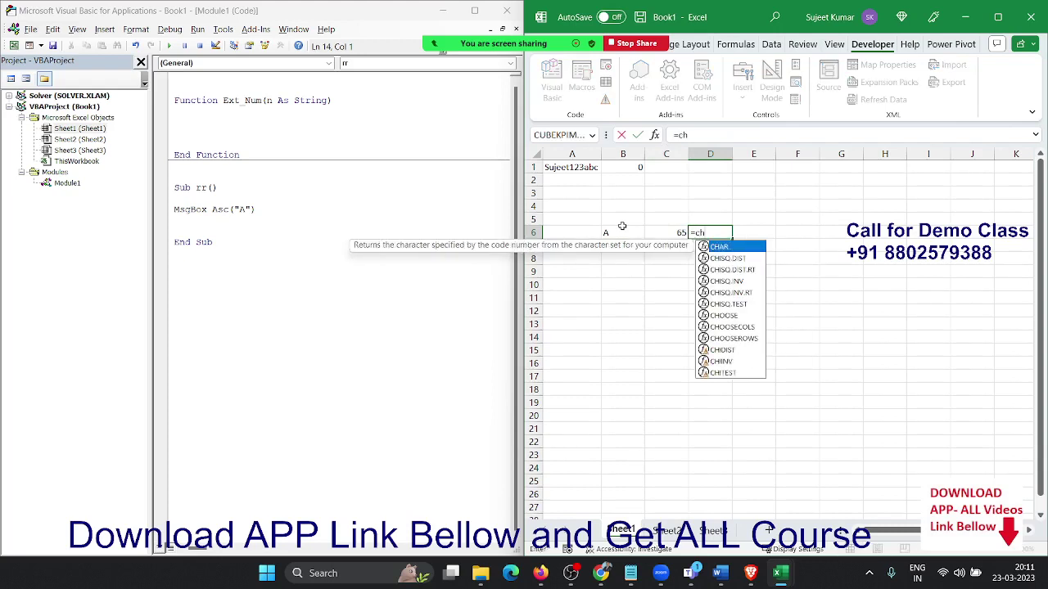
pyautogui.press('Tab')
pyautogui.press('Left')
pyautogui.press('Return')
pyautogui.press('Up')
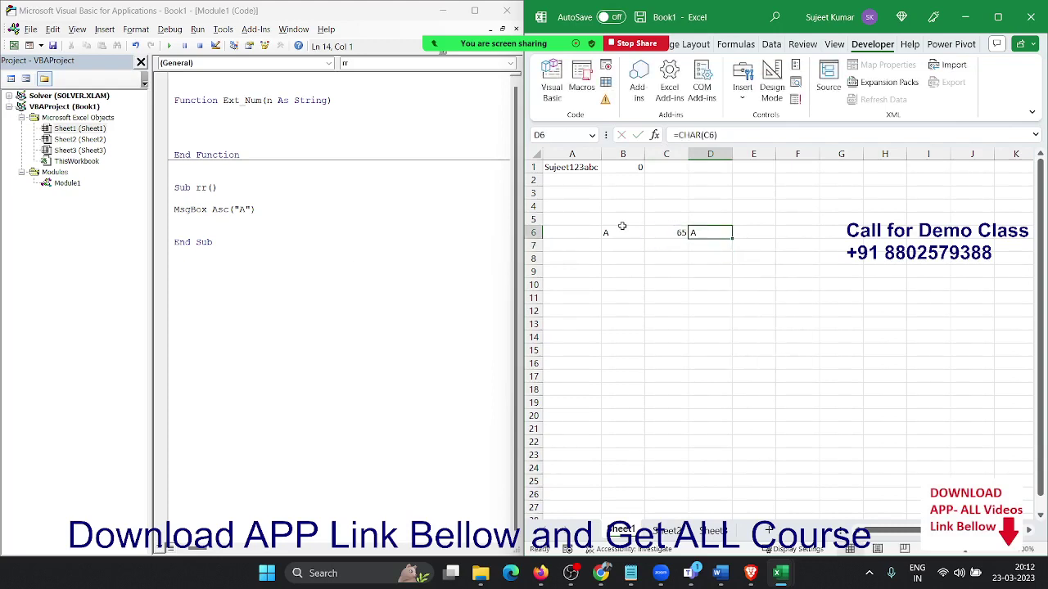
# Step: Clear B6:D6 and delete the MsgBox Asc("A") line from the rr macro
pyautogui.click(622, 226)
pyautogui.hotkey('shift', 'Right')
pyautogui.hotkey('shift', 'Right')
pyautogui.press('Delete')
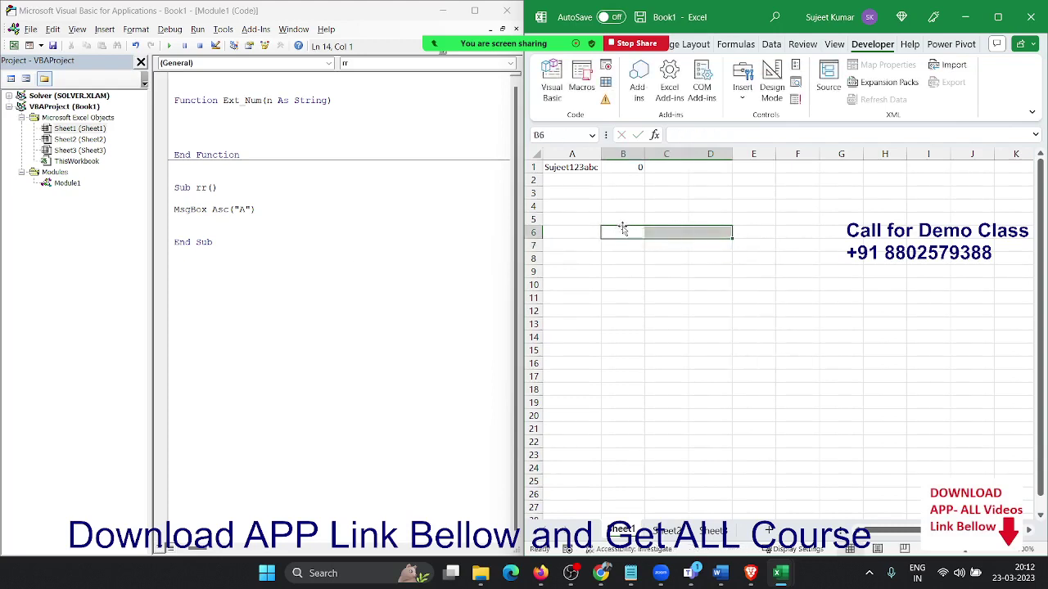
pyautogui.moveTo(191, 223); pyautogui.dragTo(172, 204)
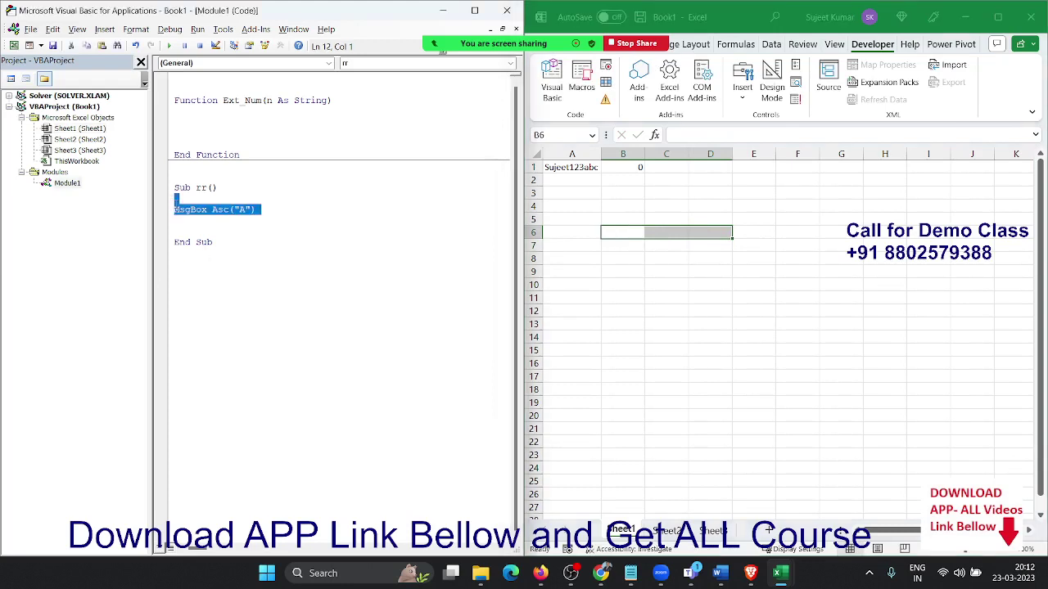
pyautogui.press('Delete')
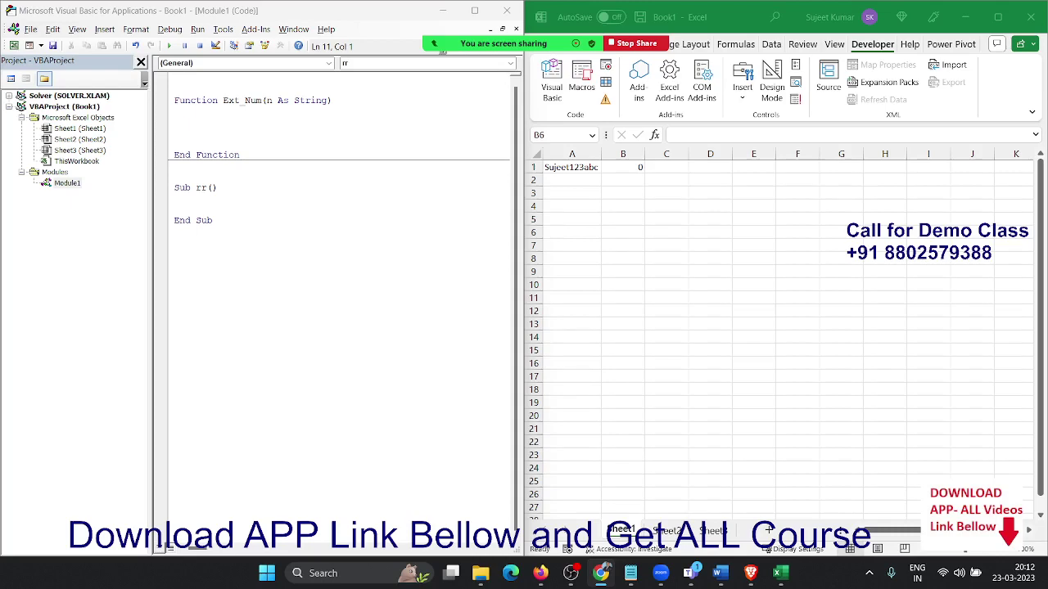
pyautogui.moveTo(1047, 106); pyautogui.dragTo(644, 106)
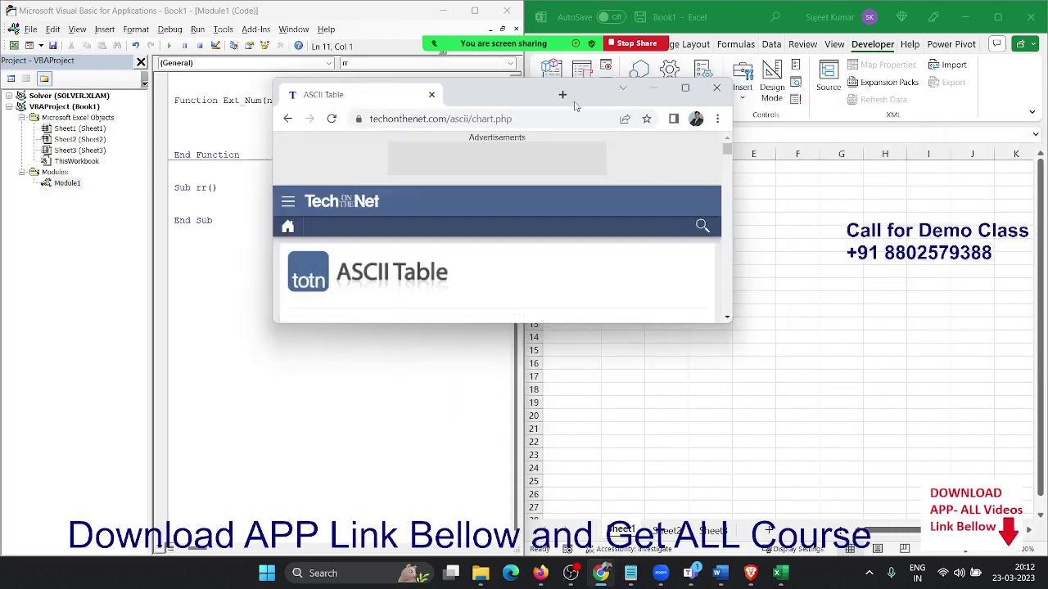
pyautogui.click(685, 88)
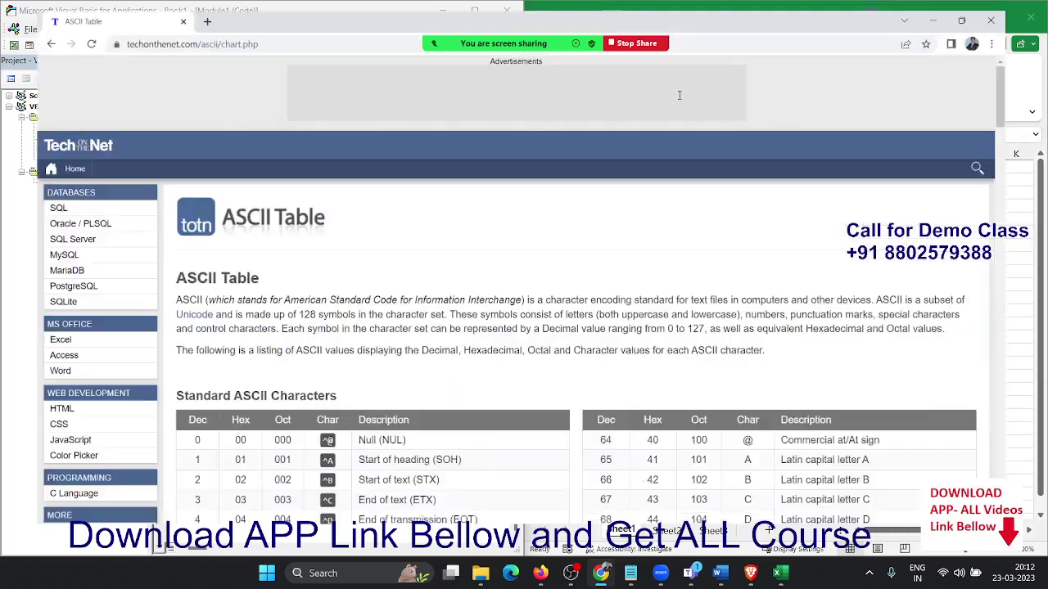
pyautogui.scroll(-3, 636, 201)
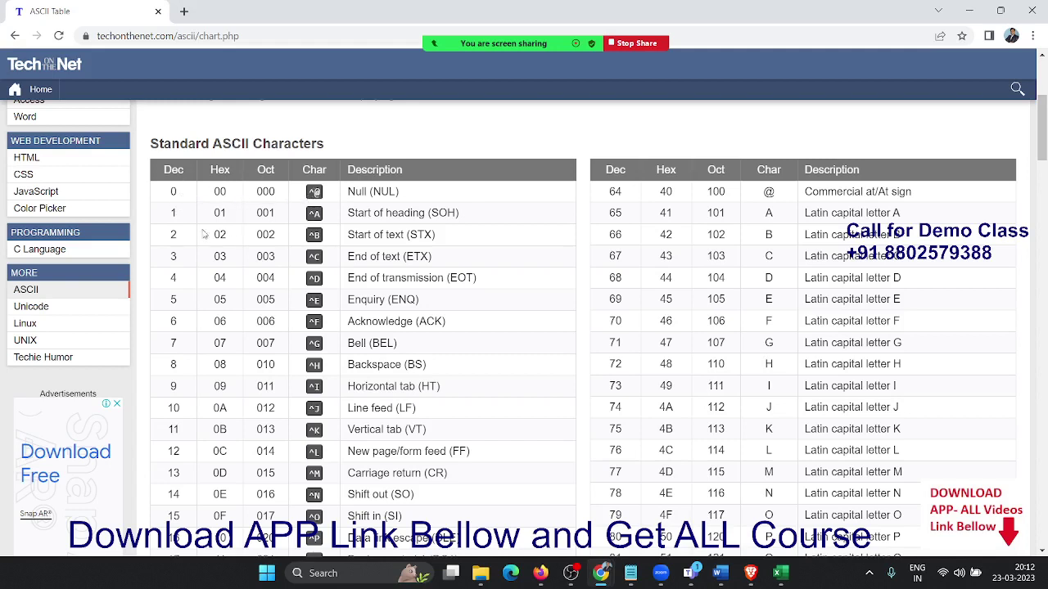
pyautogui.scroll(-5, 327, 242)
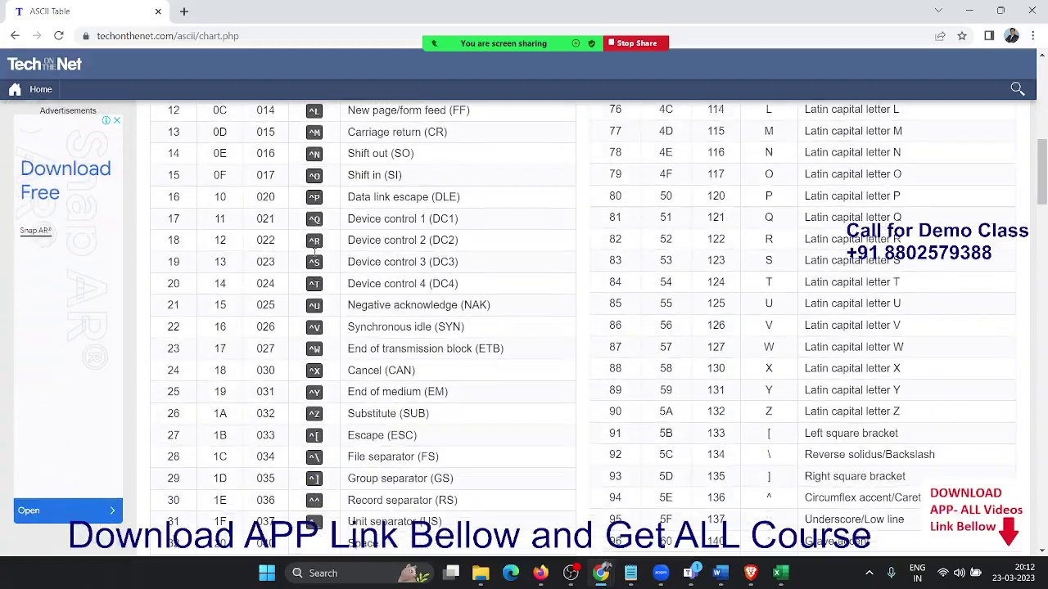
pyautogui.scroll(5, 221, 229)
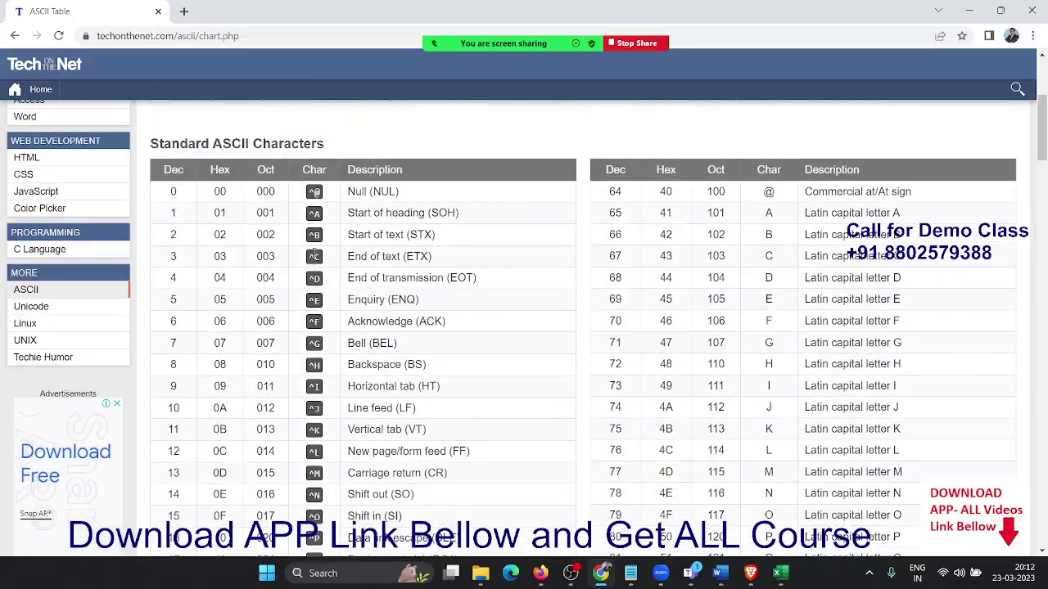
pyautogui.scroll(-2, 221, 229)
pyautogui.scroll(-4, 220, 229)
pyautogui.scroll(-2, 222, 227)
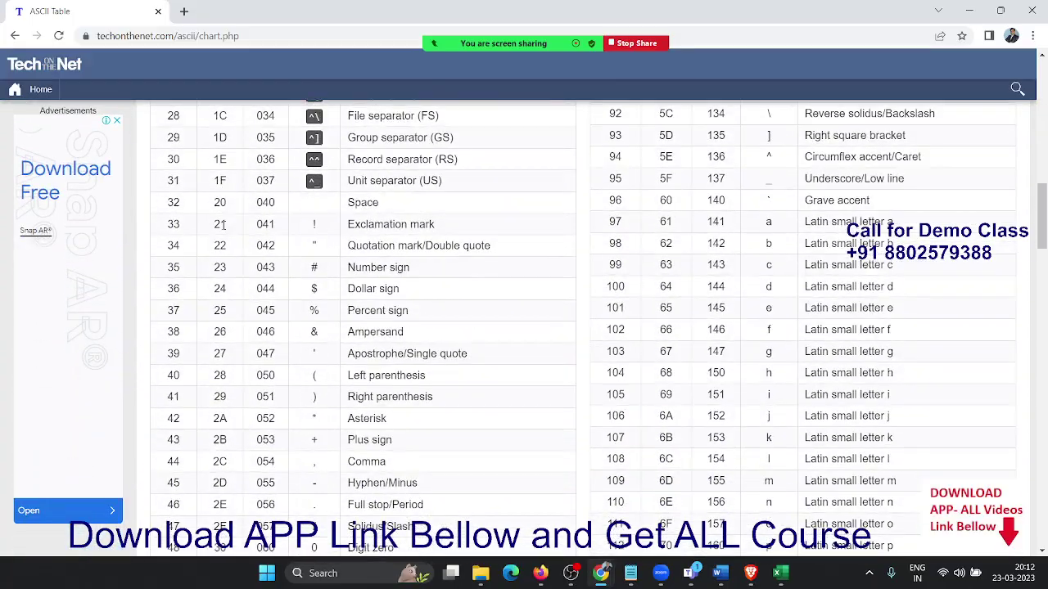
pyautogui.scroll(-2, 224, 225)
pyautogui.scroll(-2, 224, 227)
pyautogui.scroll(-1, 226, 229)
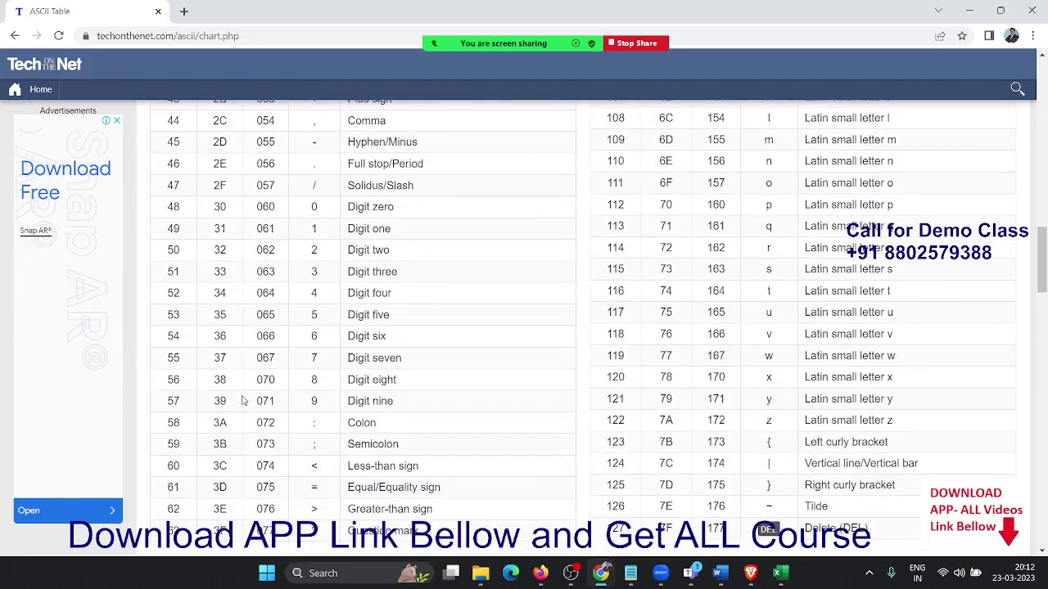
pyautogui.scroll(-1, 238, 408)
pyautogui.scroll(1, 489, 381)
pyautogui.scroll(3, 561, 346)
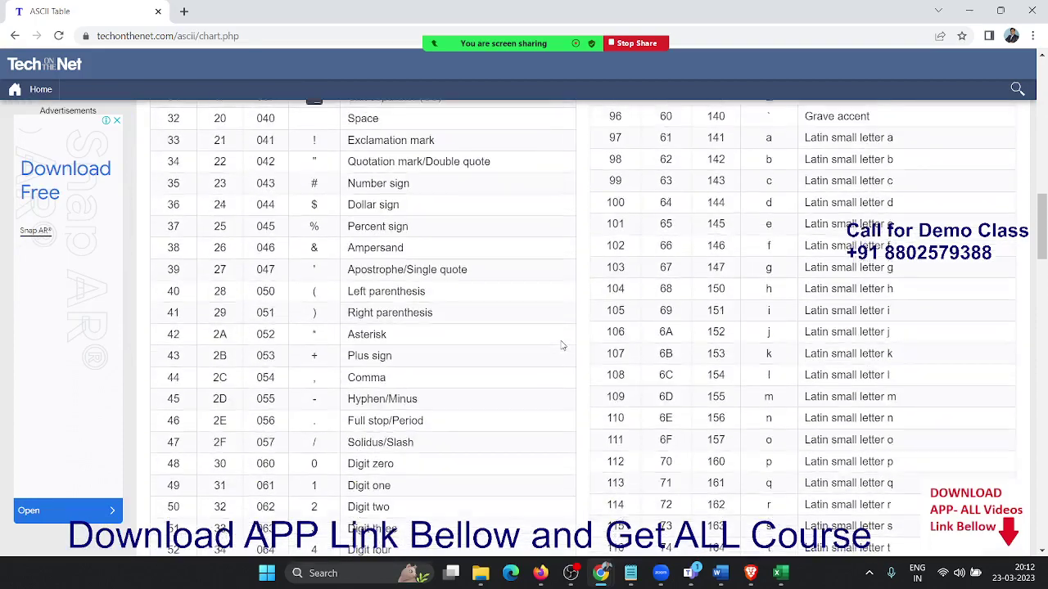
pyautogui.scroll(1, 562, 345)
pyautogui.scroll(1, 562, 345)
pyautogui.scroll(2, 562, 345)
pyautogui.scroll(3, 561, 344)
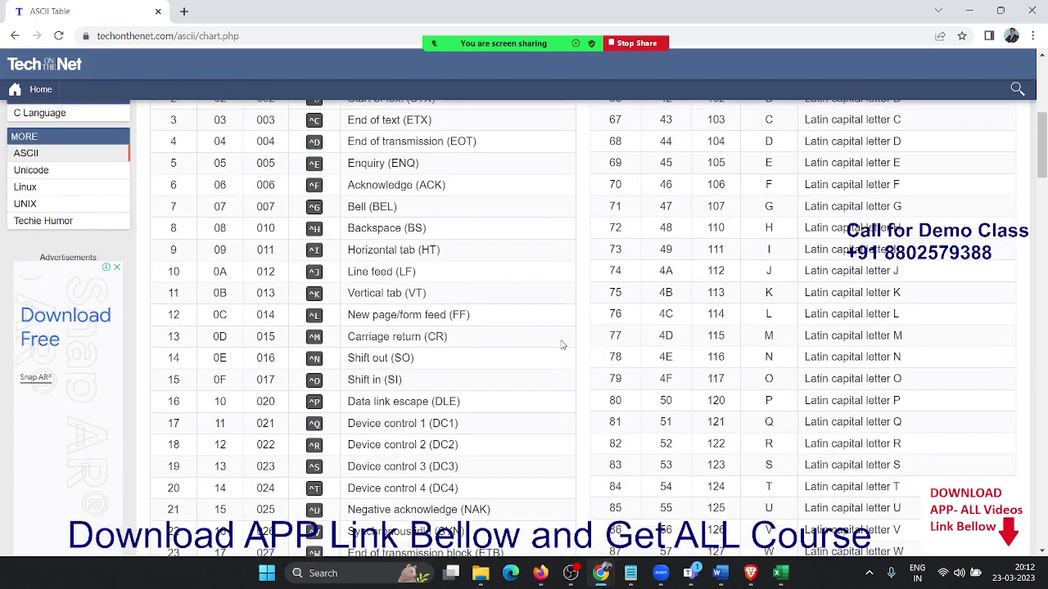
pyautogui.scroll(3, 561, 343)
pyautogui.scroll(-1, 581, 354)
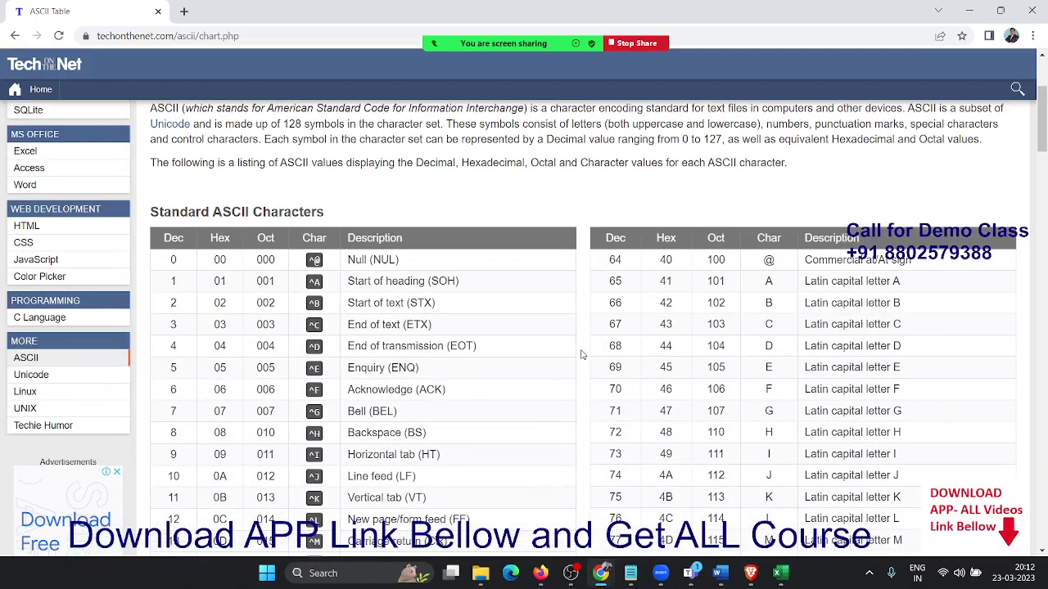
pyautogui.doubleClick(615, 281)
pyautogui.scroll(-1, 432, 334)
pyautogui.scroll(-4, 432, 335)
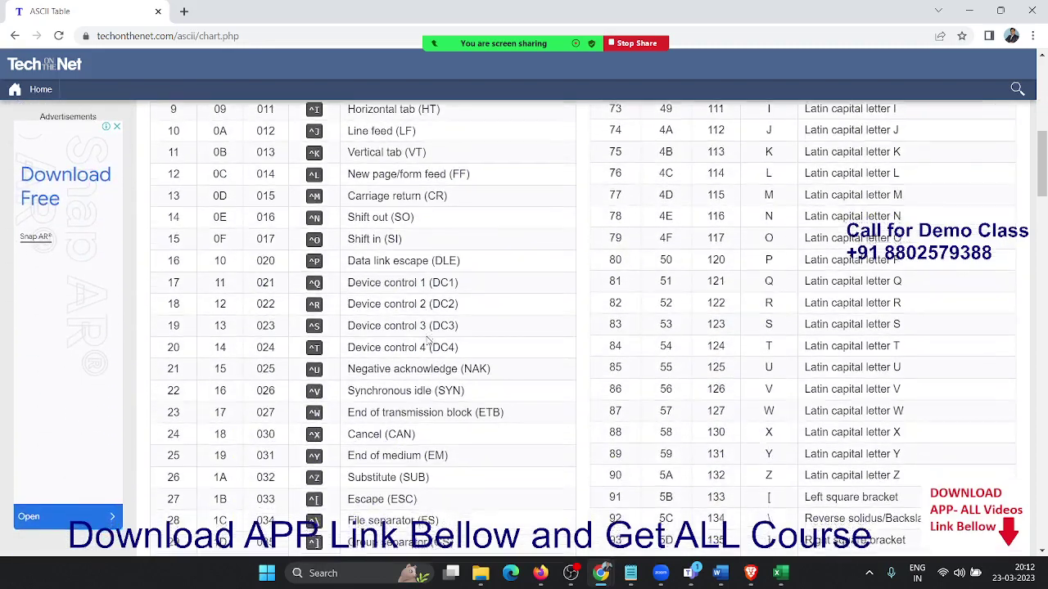
pyautogui.scroll(-4, 429, 337)
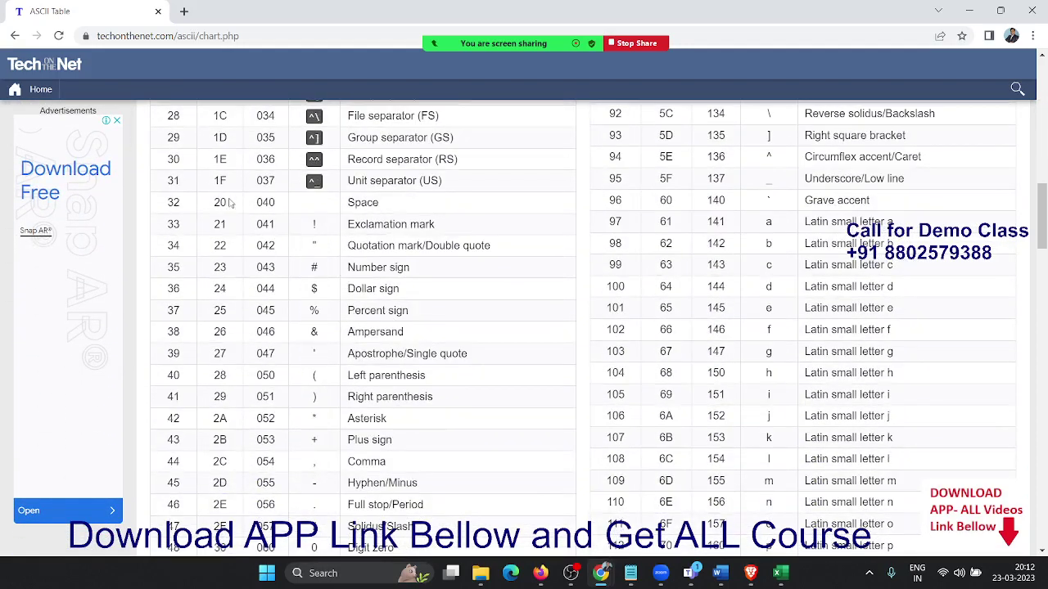
pyautogui.scroll(-4, 287, 263)
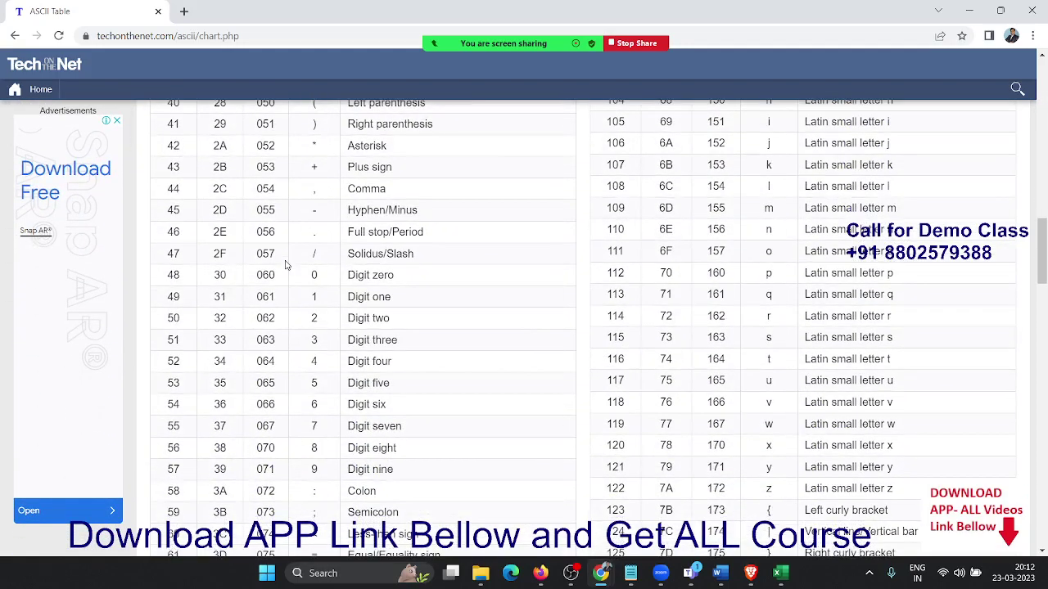
pyautogui.scroll(-1, 277, 315)
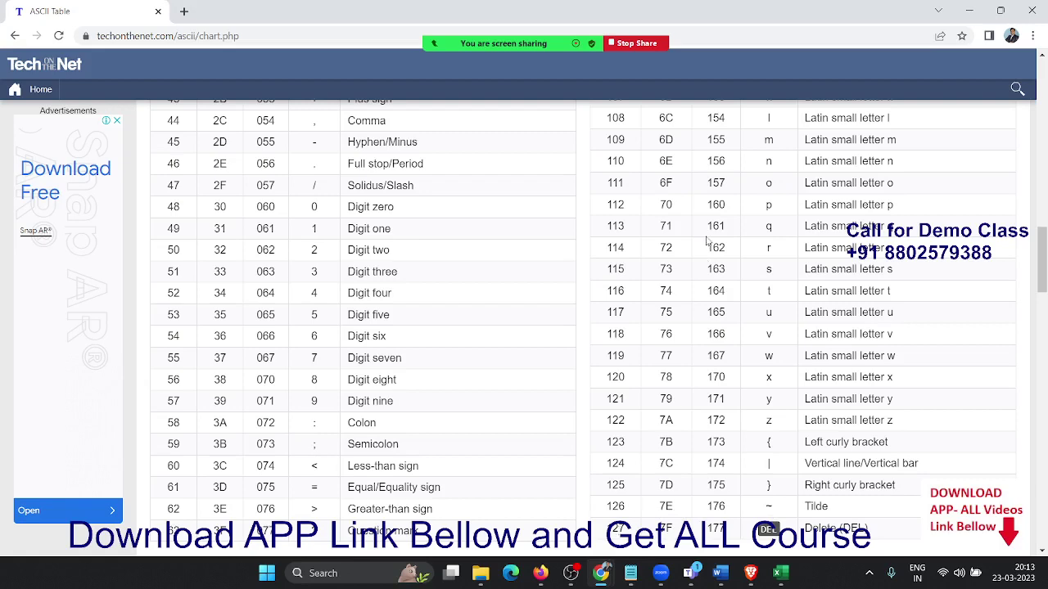
pyautogui.doubleClick(759, 23)
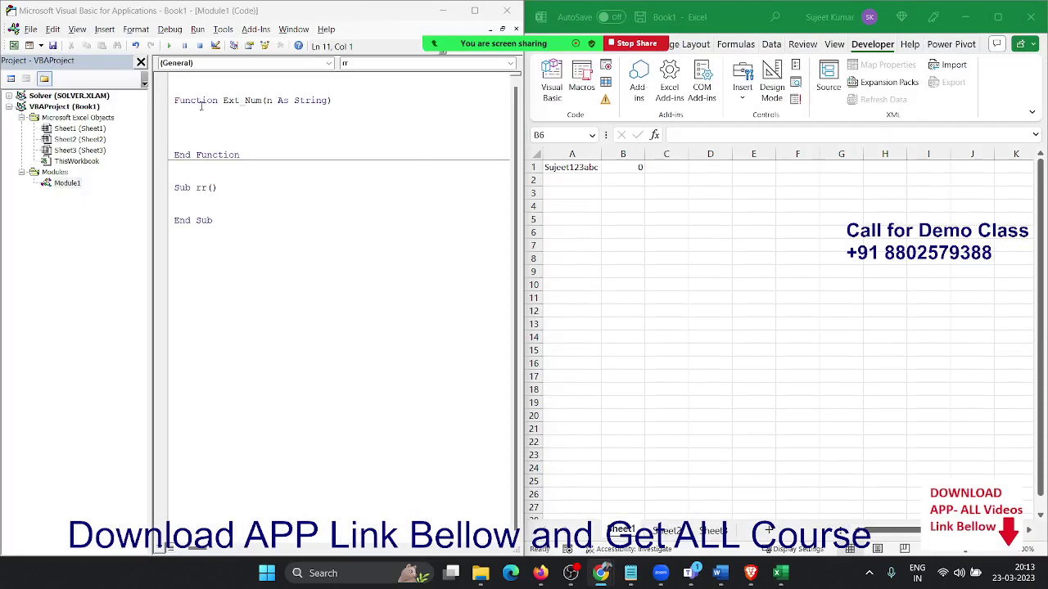
# Step: In Ext_Num, declare r As String and set r = n
pyautogui.moveTo(195, 119); pyautogui.dragTo(197, 158)
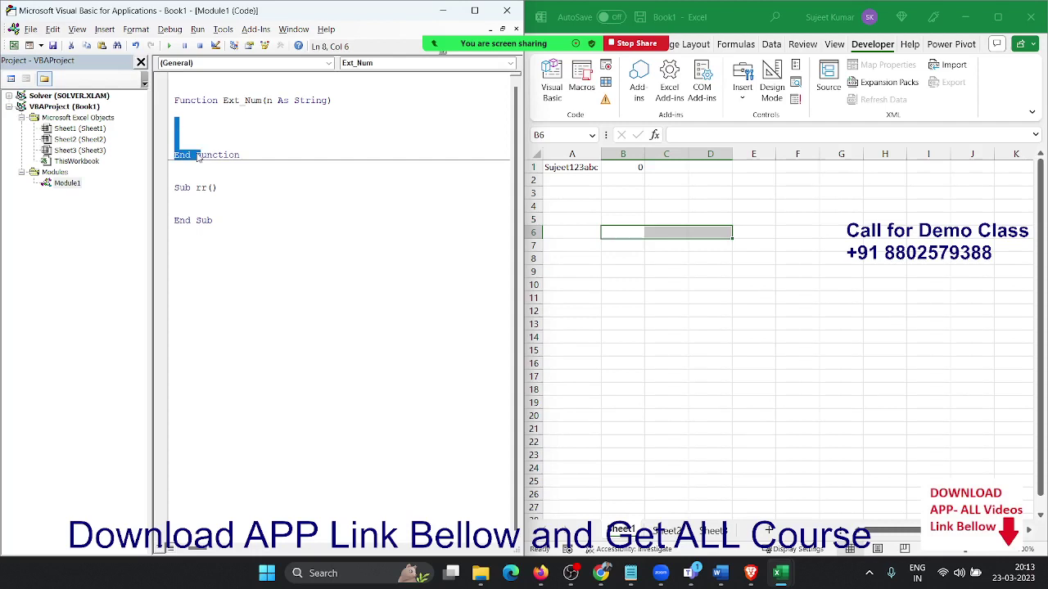
pyautogui.click(185, 124)
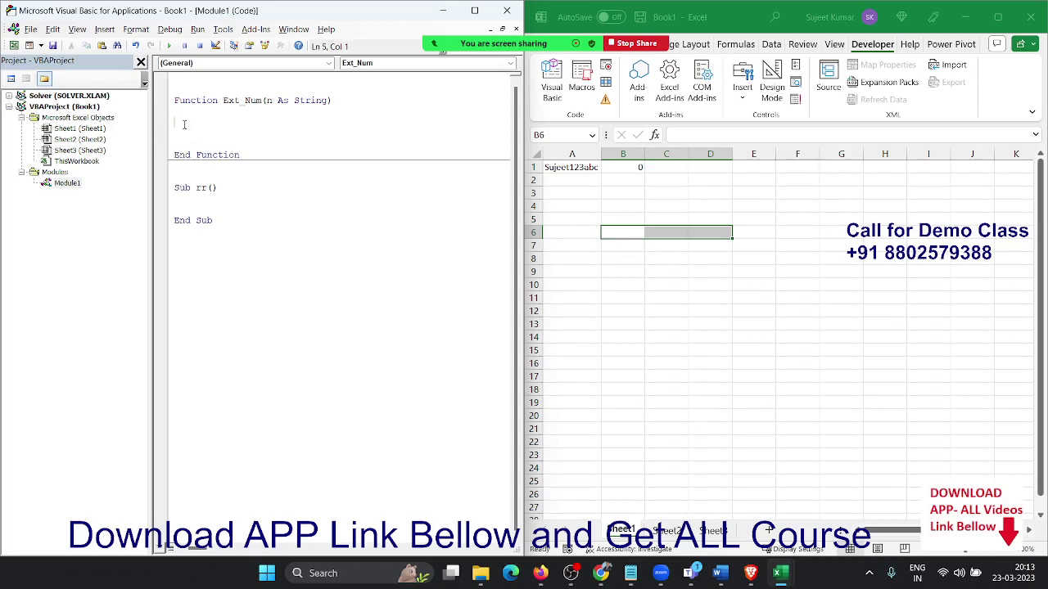
pyautogui.write('dim ')
pyautogui.write('r as s')
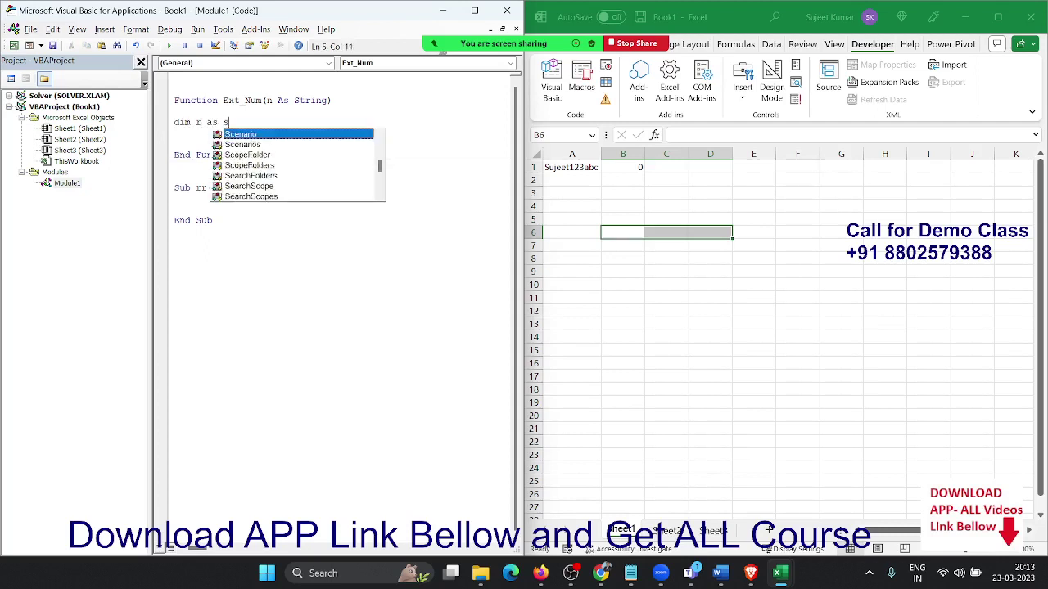
pyautogui.write('tring')
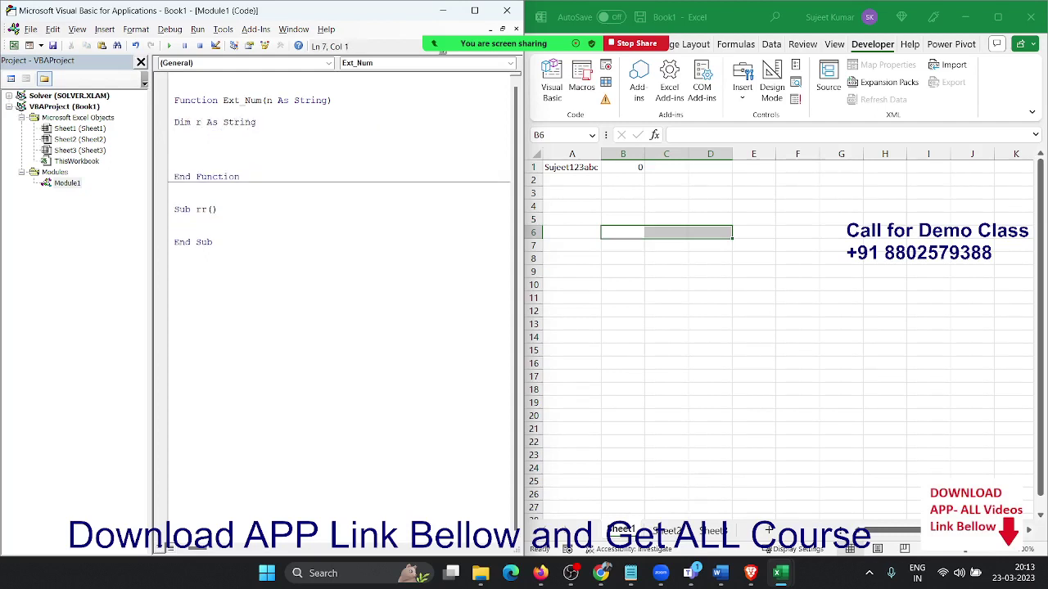
pyautogui.write('r =')
pyautogui.write(' n')
pyautogui.press('Return')
# Step: Add a For i = 58 To 127 … Next i loop after r = n
pyautogui.press('Return')
pyautogui.write('ror ')
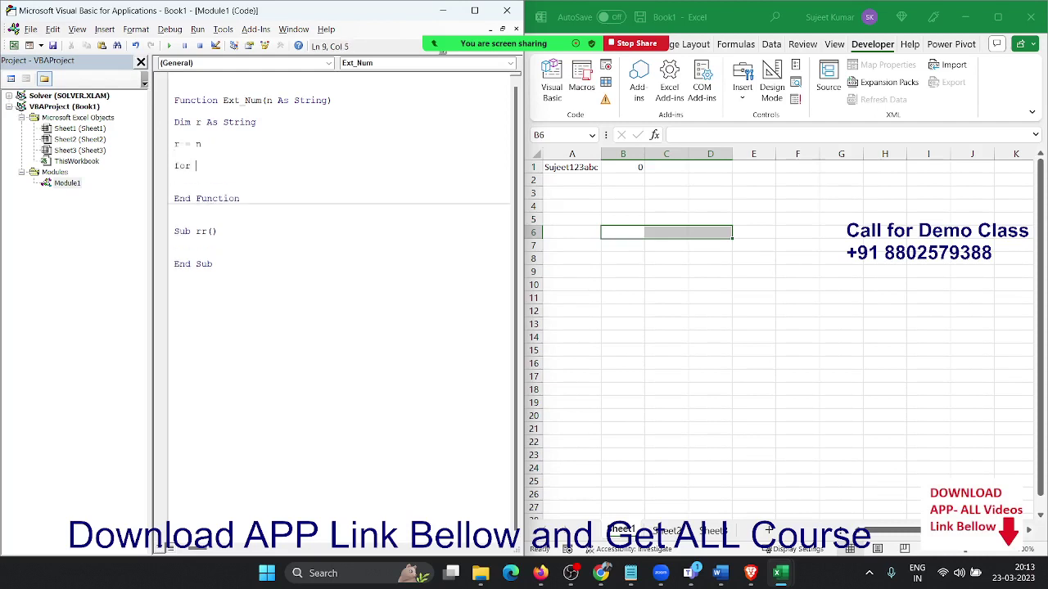
pyautogui.write('i =')
pyautogui.write('58 to 2')
pyautogui.write('27')
pyautogui.press('Return')
pyautogui.press('Return')
pyautogui.press('Return')
pyautogui.press('Return')
pyautogui.write('ne')
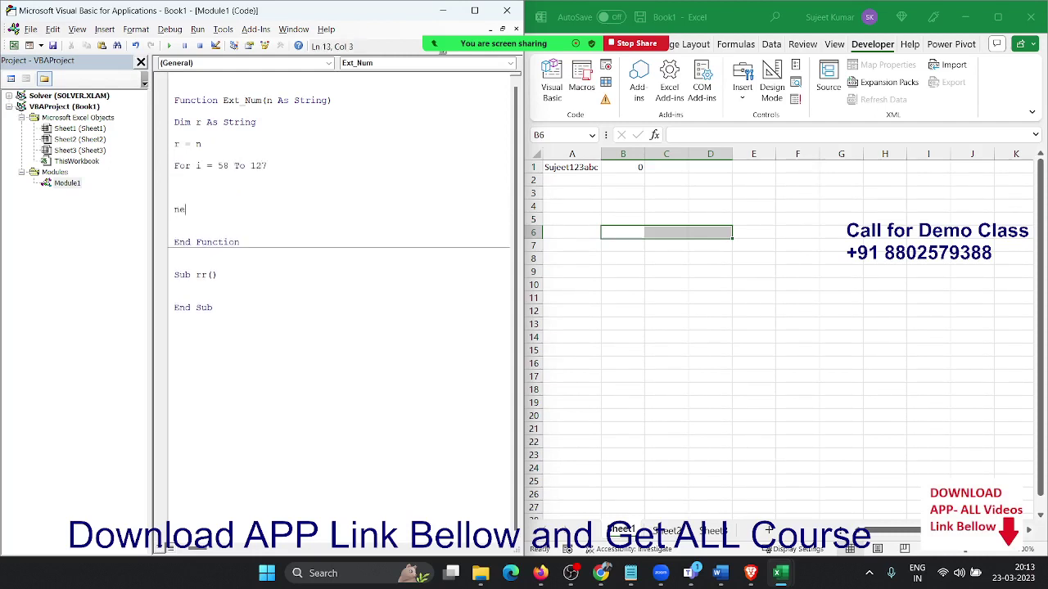
pyautogui.write('xt i')
pyautogui.press('Up')
pyautogui.press('Up')
pyautogui.press('Up')
pyautogui.press('Return')
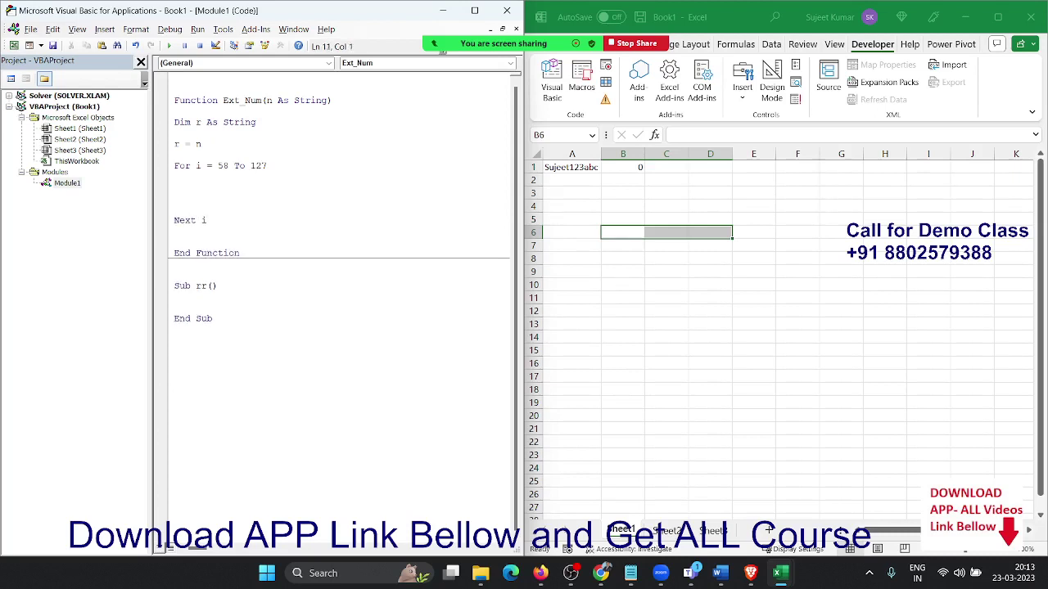
# Step: Inside the loop, write r = Replace(r, Chr(i), "")
pyautogui.write('r=r')
pyautogui.write('e')
pyautogui.write('pl')
pyautogui.write('cae')
pyautogui.press('BackSpace')
pyautogui.press('BackSpace')
pyautogui.press('BackSpace')
pyautogui.write('ace')
pyautogui.write('(')
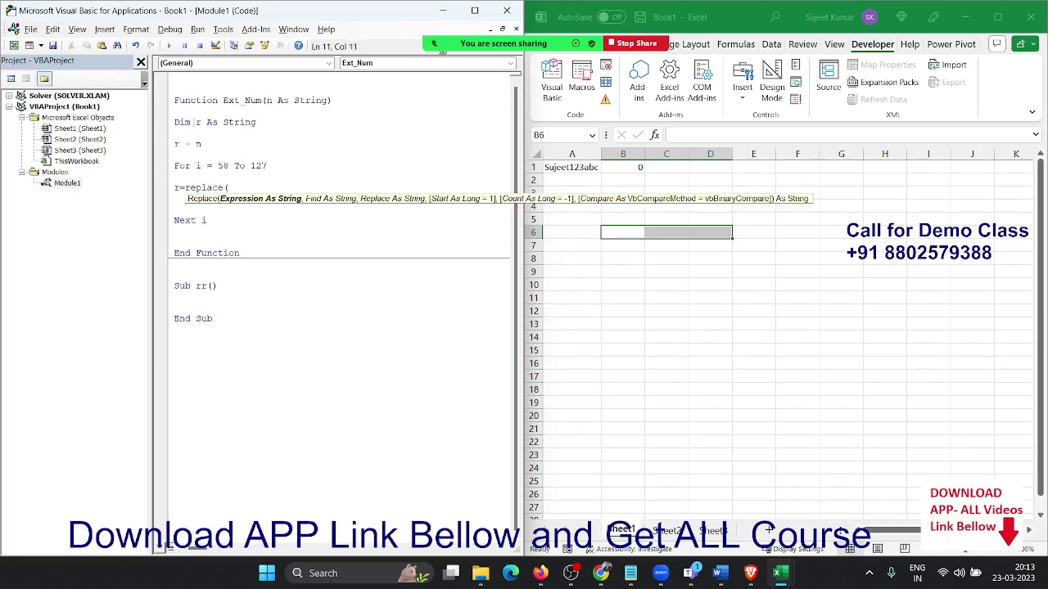
pyautogui.write('r,')
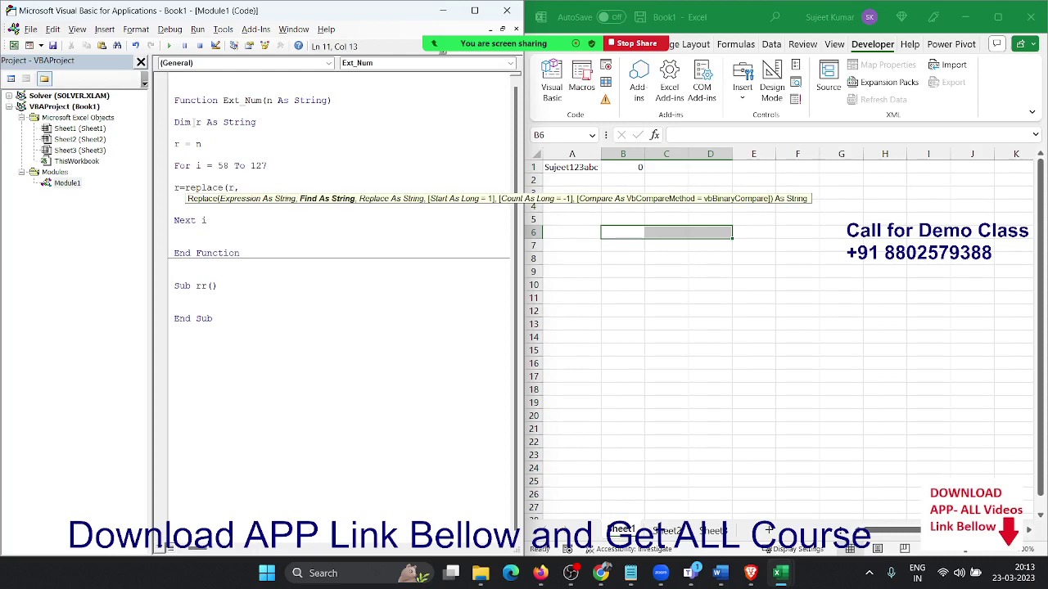
pyautogui.write('chr')
pyautogui.write('(')
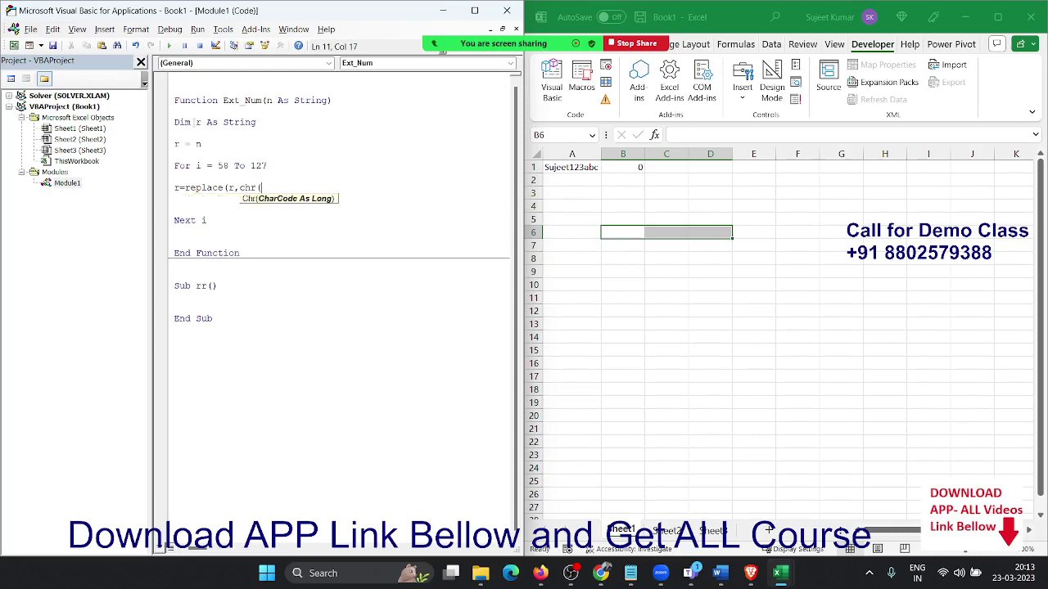
pyautogui.write('i')
pyautogui.write('),')
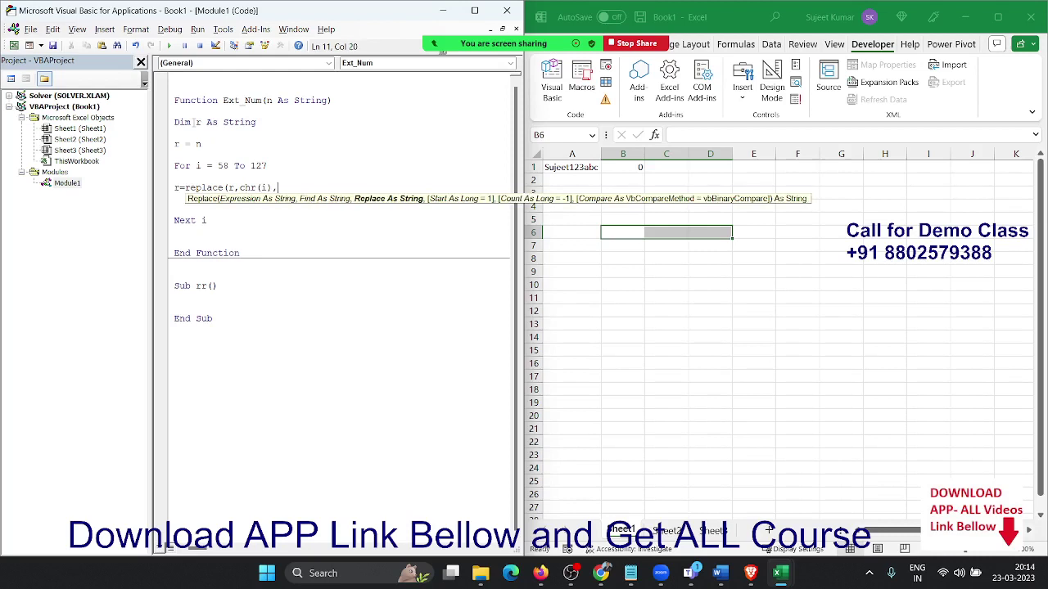
pyautogui.write('""')
pyautogui.write(')')
pyautogui.press('Down')
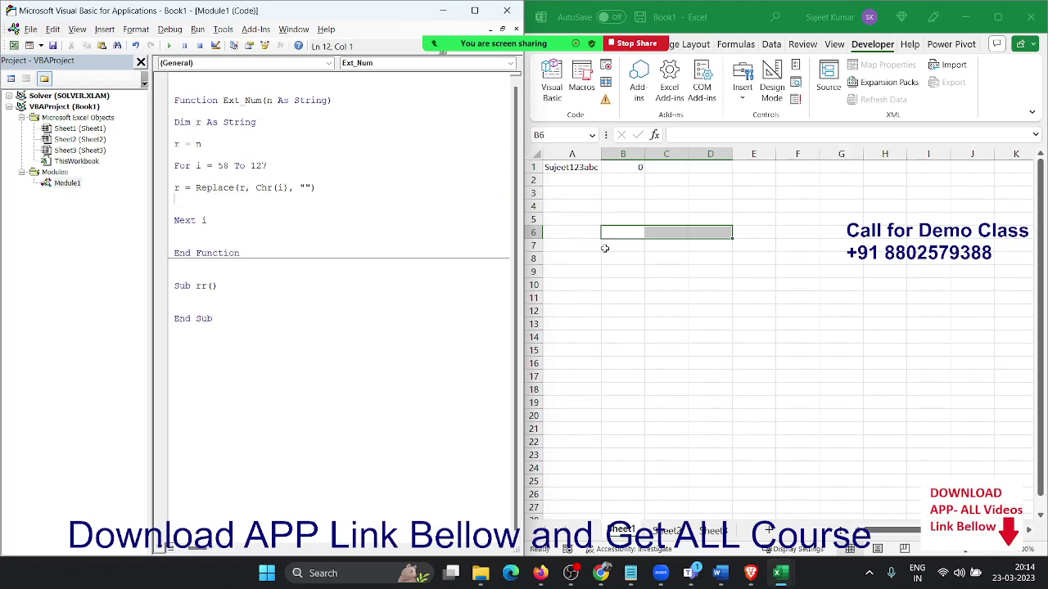
pyautogui.click(616, 217)
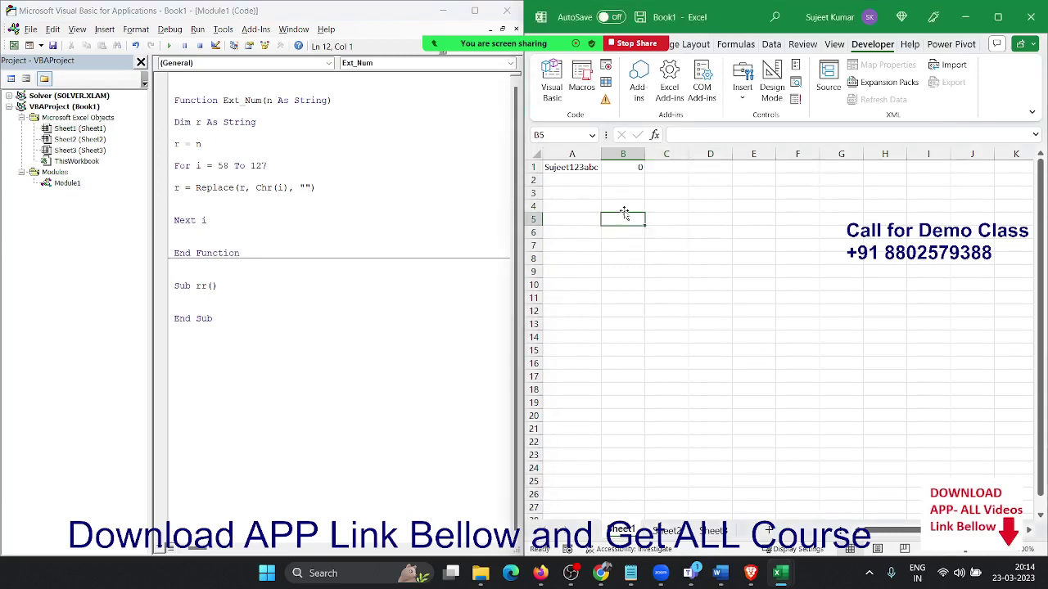
pyautogui.write('A')
pyautogui.press('Tab')
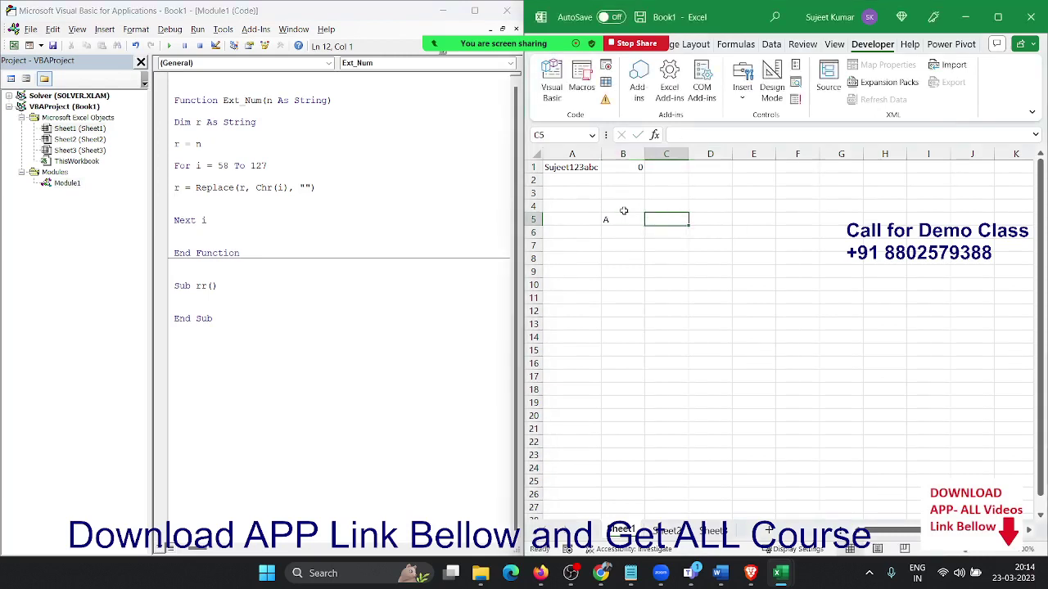
pyautogui.write('=cod')
pyautogui.press('Tab')
pyautogui.write('B5')
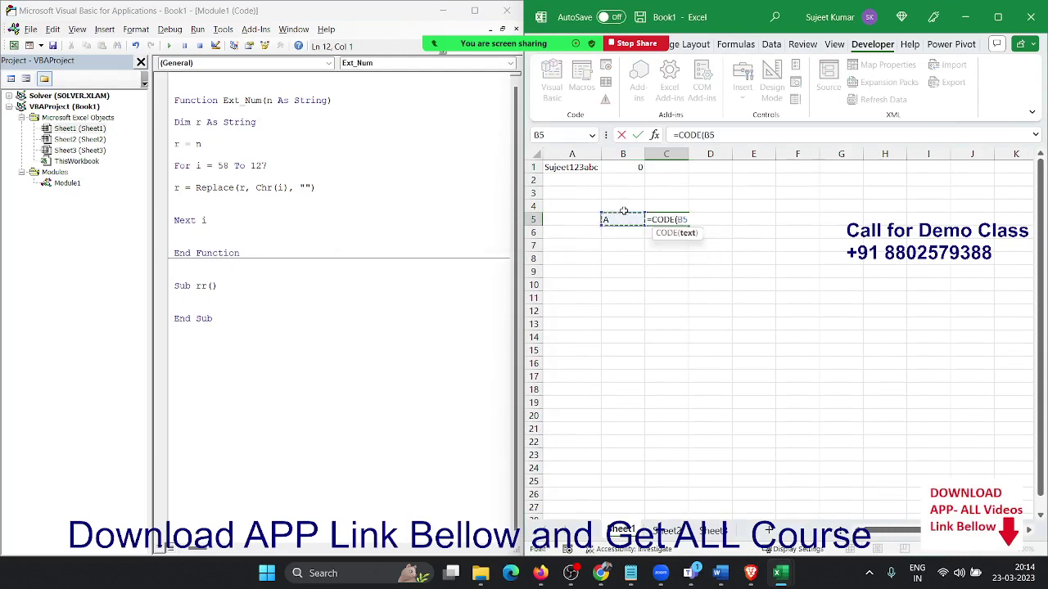
pyautogui.press('Return')
pyautogui.press('Up')
pyautogui.press('Right')
pyautogui.press('Right')
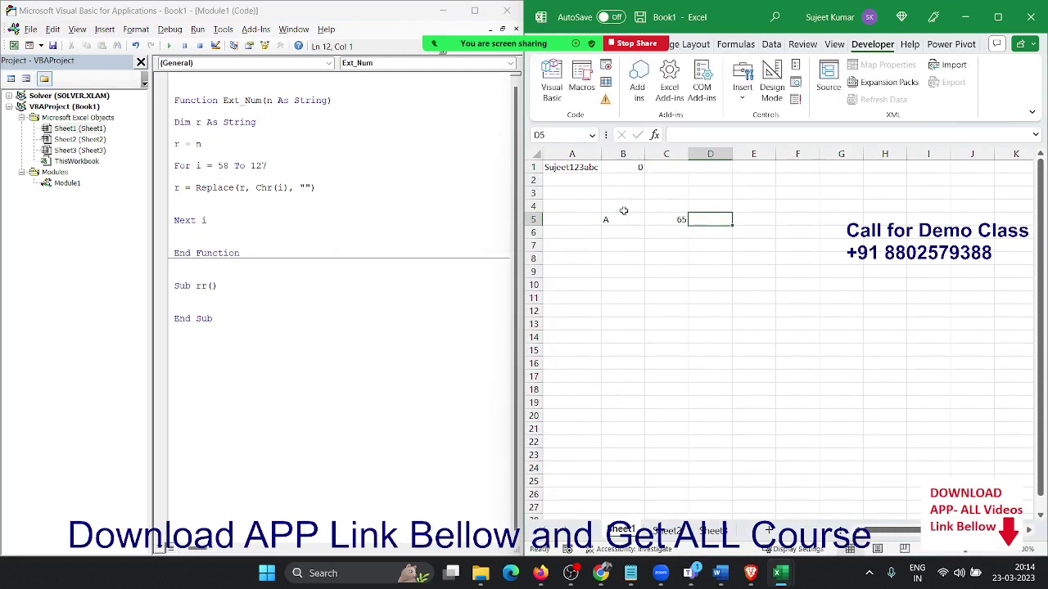
pyautogui.write('=ch')
pyautogui.press('Tab')
pyautogui.write('C5')
pyautogui.press('Return')
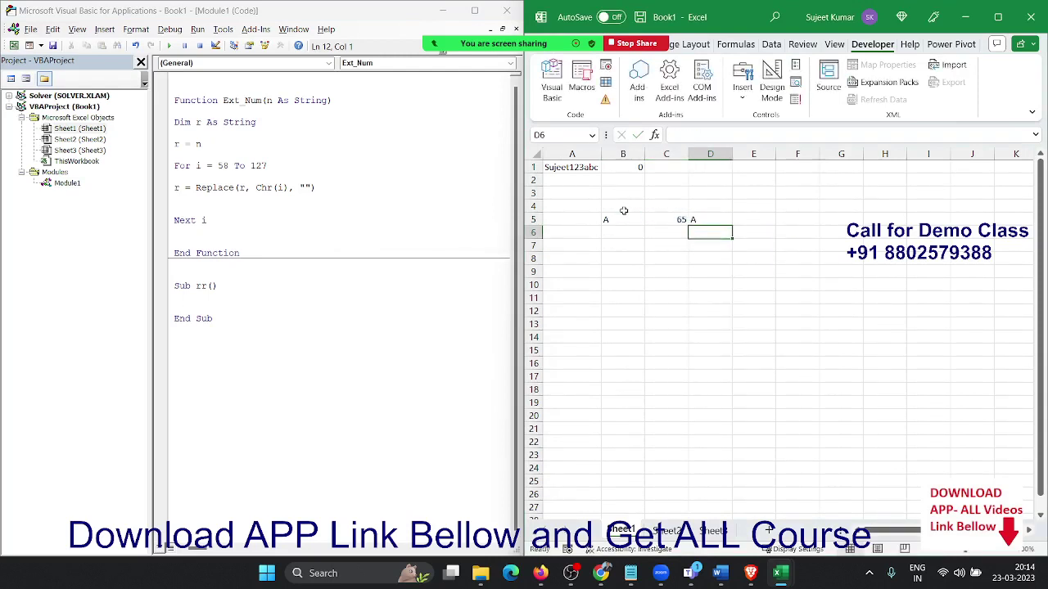
pyautogui.press('Up')
pyautogui.hotkey('shift', 'Left')
pyautogui.hotkey('shift', 'Left')
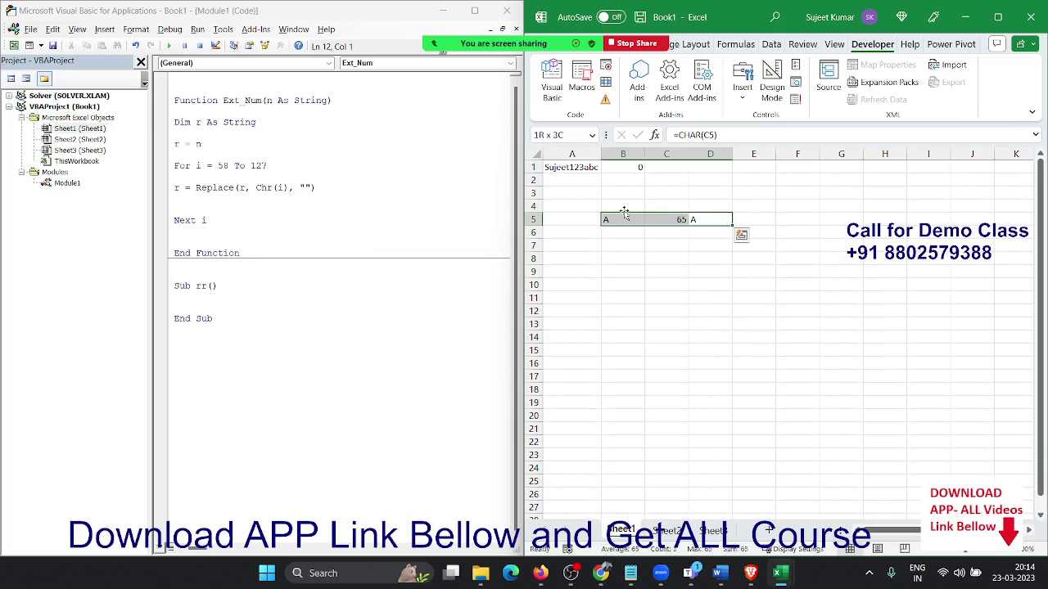
pyautogui.press('Delete')
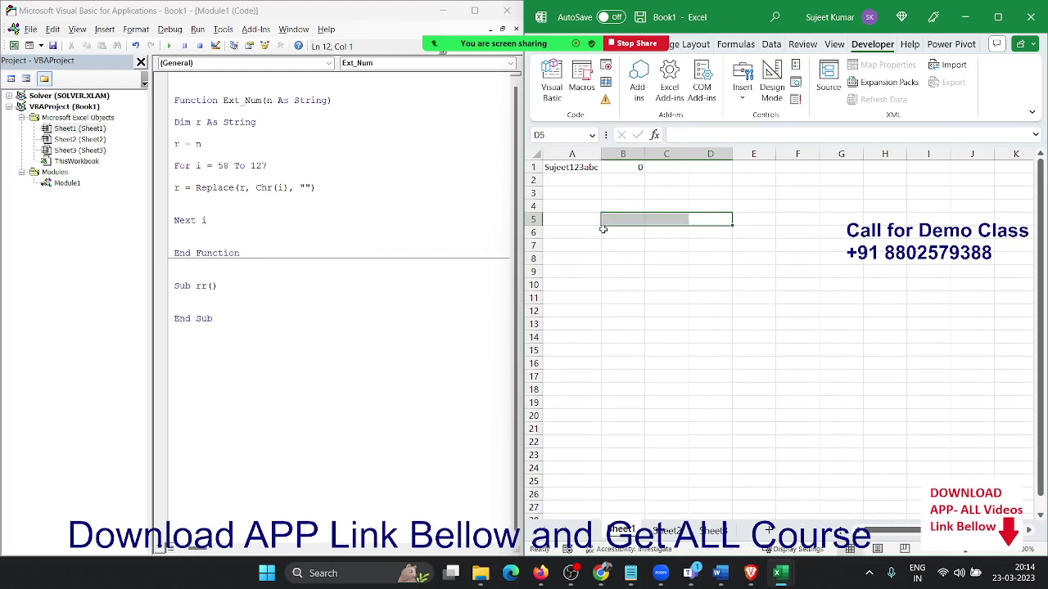
pyautogui.click(233, 238)
# Step: Add Ext_Num = r above End Function, then highlight the declaration and loop lines to explain them
pyautogui.press('Return')
pyautogui.press('Return')
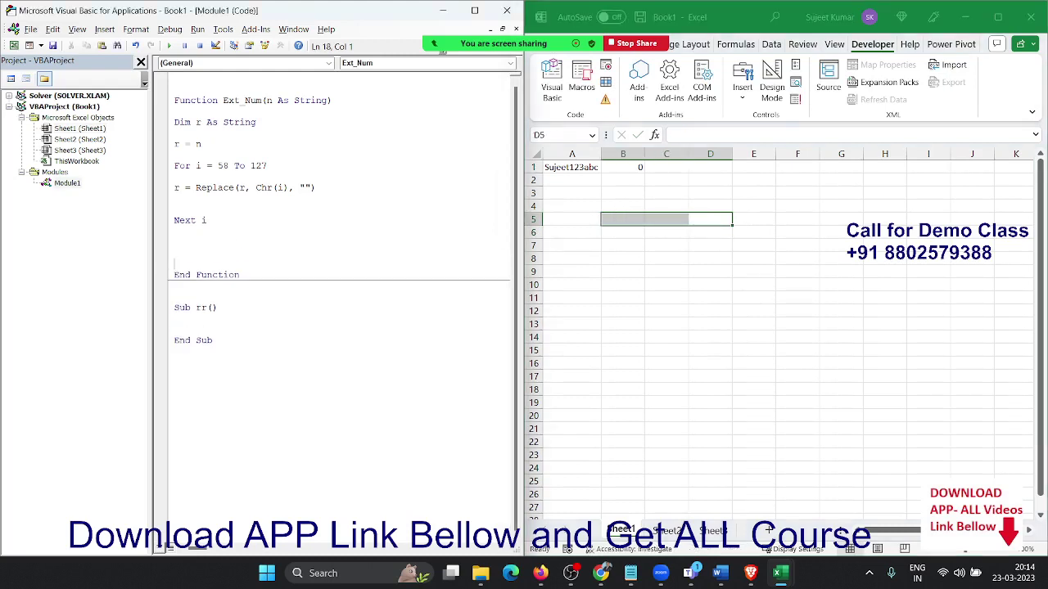
pyautogui.write('E')
pyautogui.write('xt')
pyautogui.write('_N')
pyautogui.write('um=')
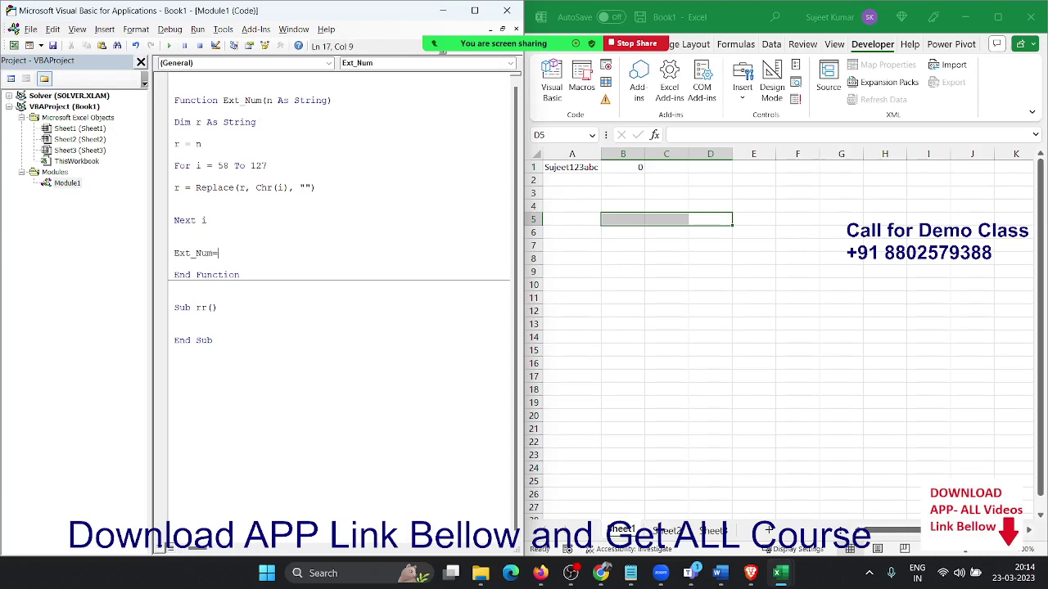
pyautogui.write('r')
pyautogui.click(240, 209)
pyautogui.moveTo(220, 100); pyautogui.dragTo(337, 101)
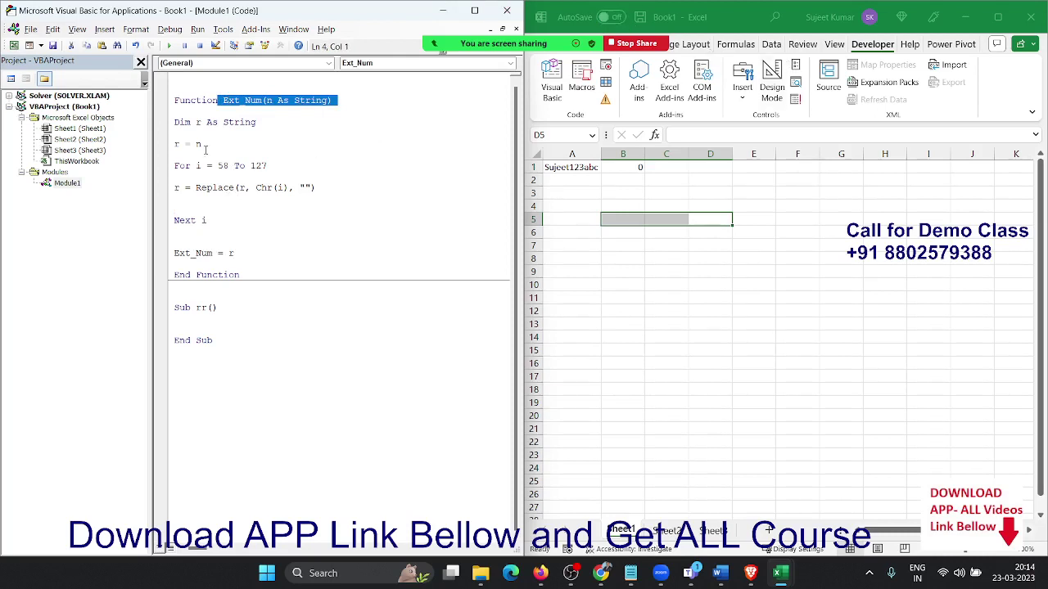
pyautogui.moveTo(187, 136); pyautogui.dragTo(237, 190)
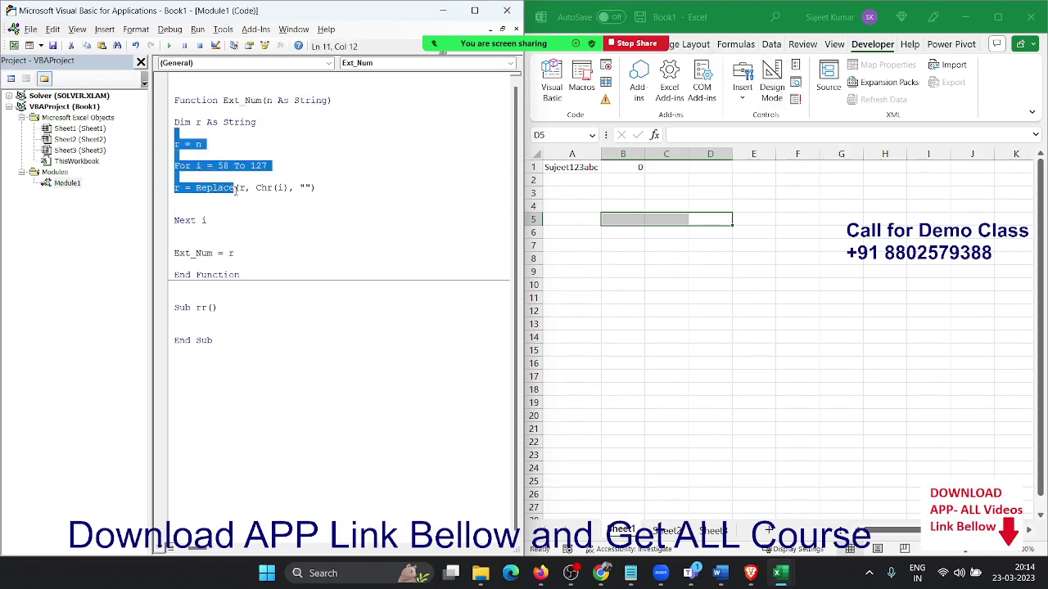
pyautogui.click(245, 247)
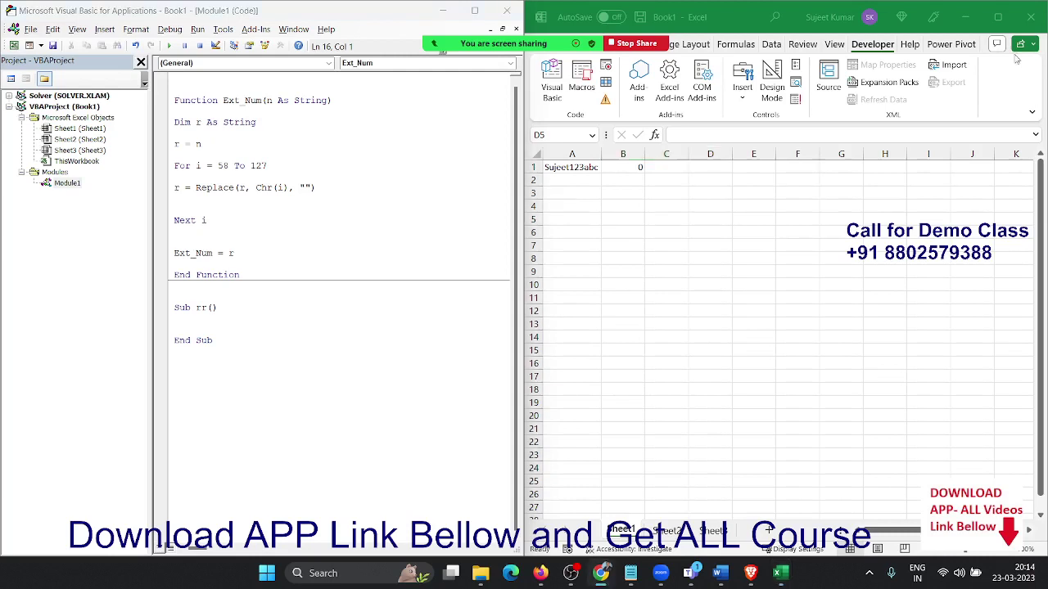
# Step: Re-enter the =Ext_Num(A1) formula in B1 so it recalculates with the finished function
pyautogui.click(547, 207)
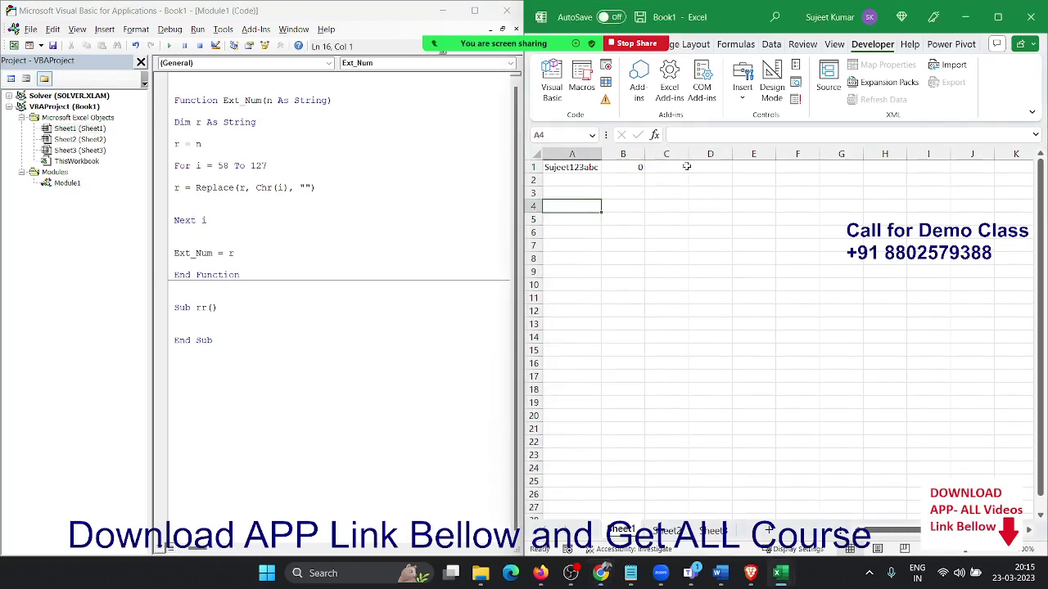
pyautogui.click(635, 170)
pyautogui.write('=')
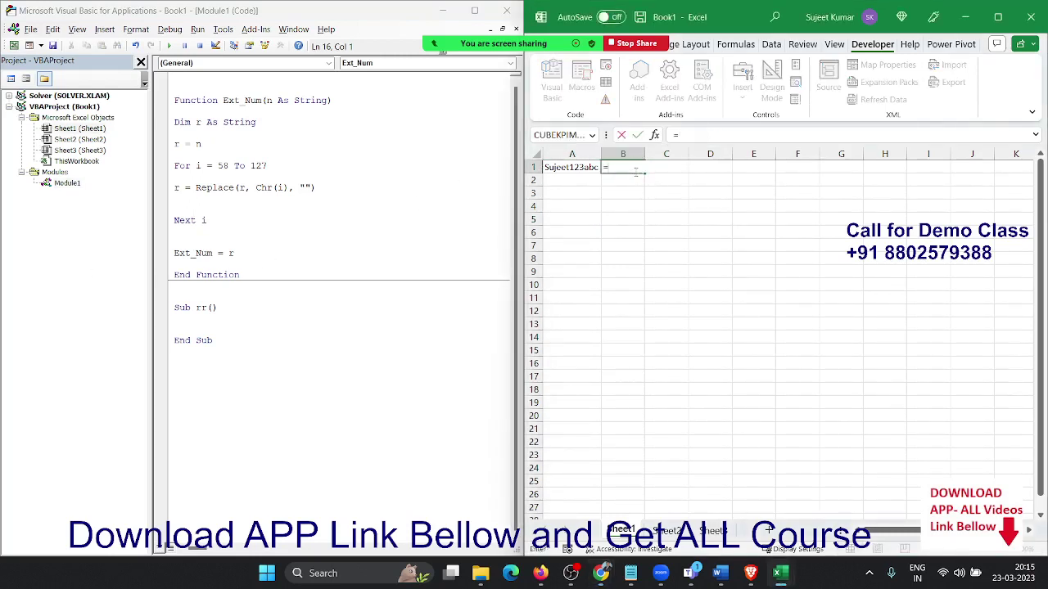
pyautogui.press('Escape')
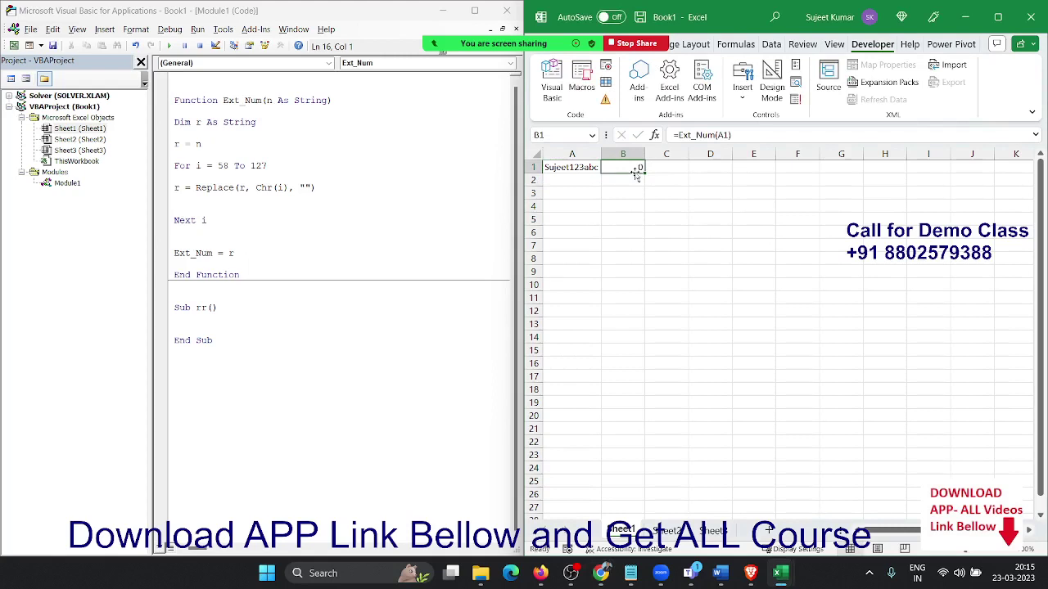
pyautogui.doubleClick(637, 171)
pyautogui.press('Return')
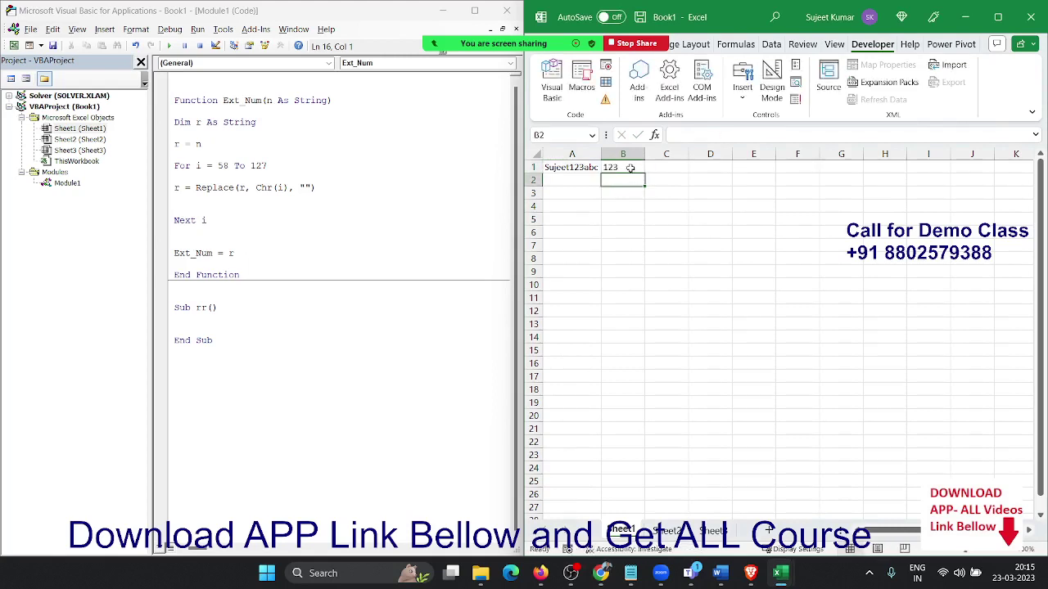
pyautogui.click(629, 167)
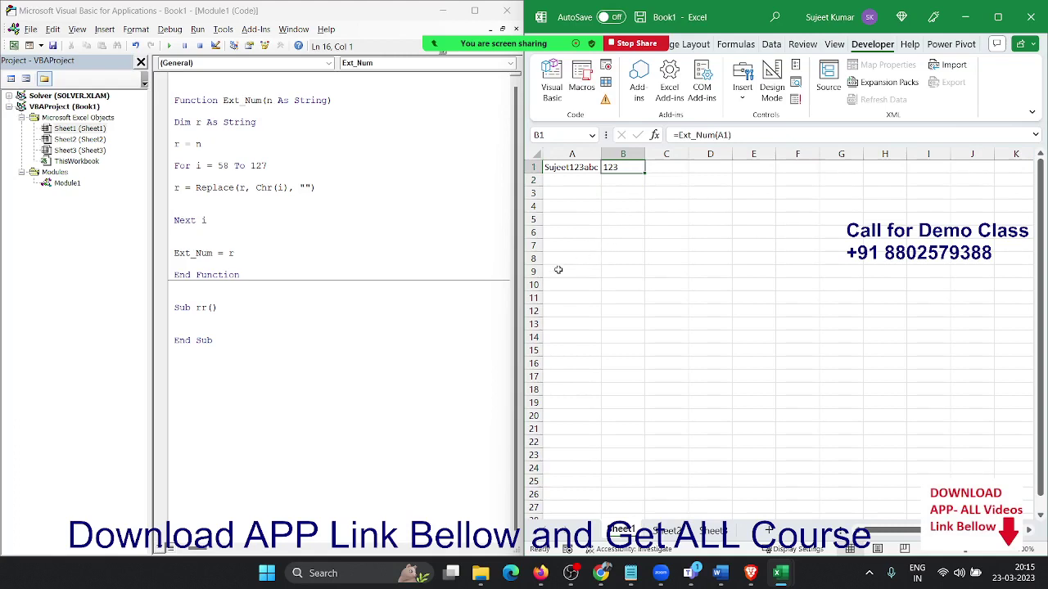
# Step: Add As Long to the Ext_Num declaration and recalculate B1, which now shows 123
pyautogui.click(350, 99)
pyautogui.write('a')
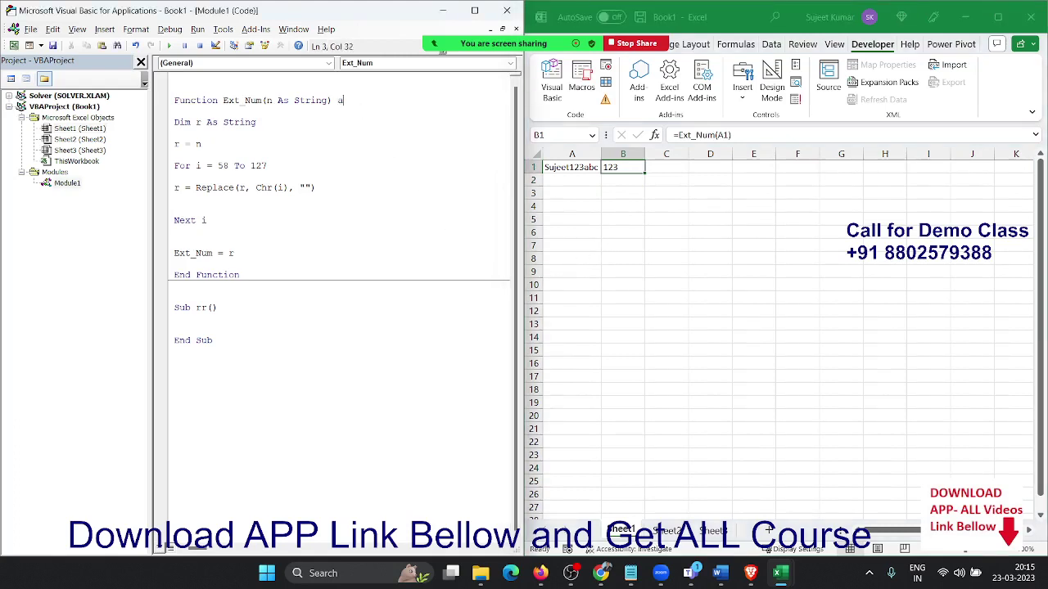
pyautogui.write('s long')
pyautogui.press('Tab')
pyautogui.click(459, 125)
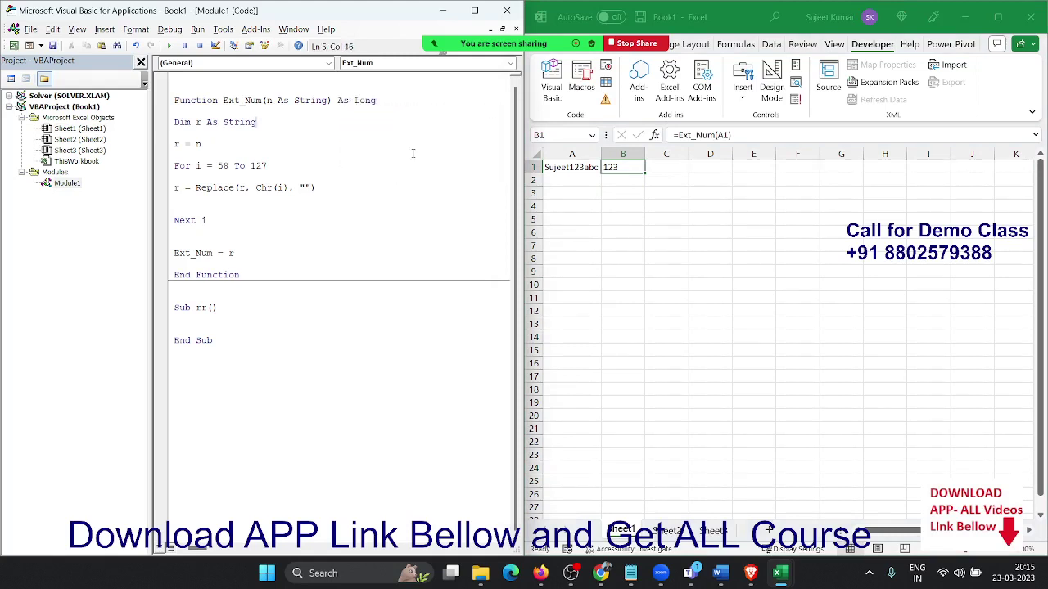
pyautogui.click(615, 167)
pyautogui.doubleClick(615, 166)
pyautogui.press('Return')
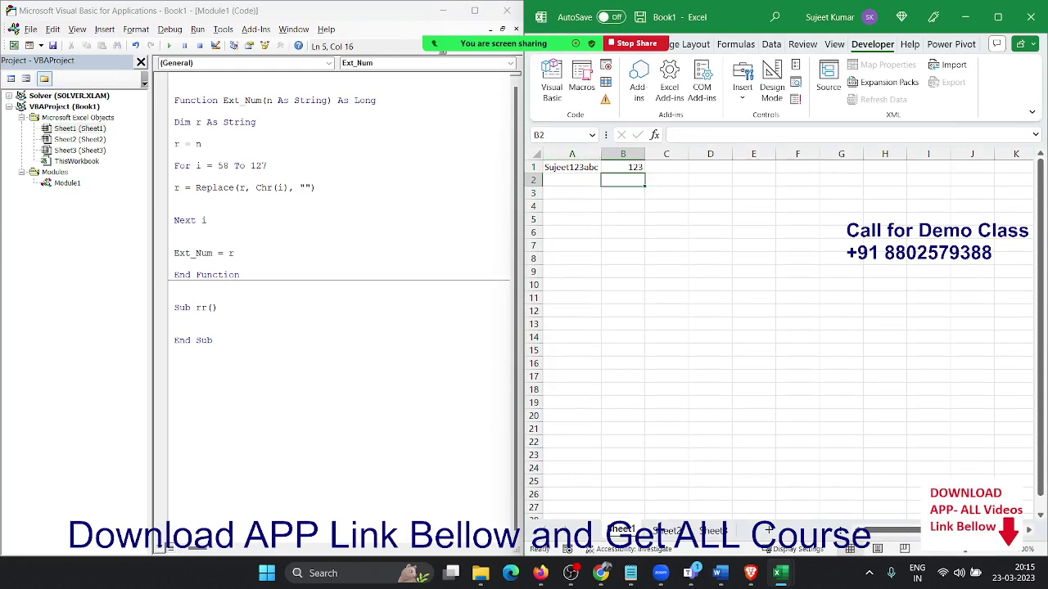
pyautogui.click(751, 573)
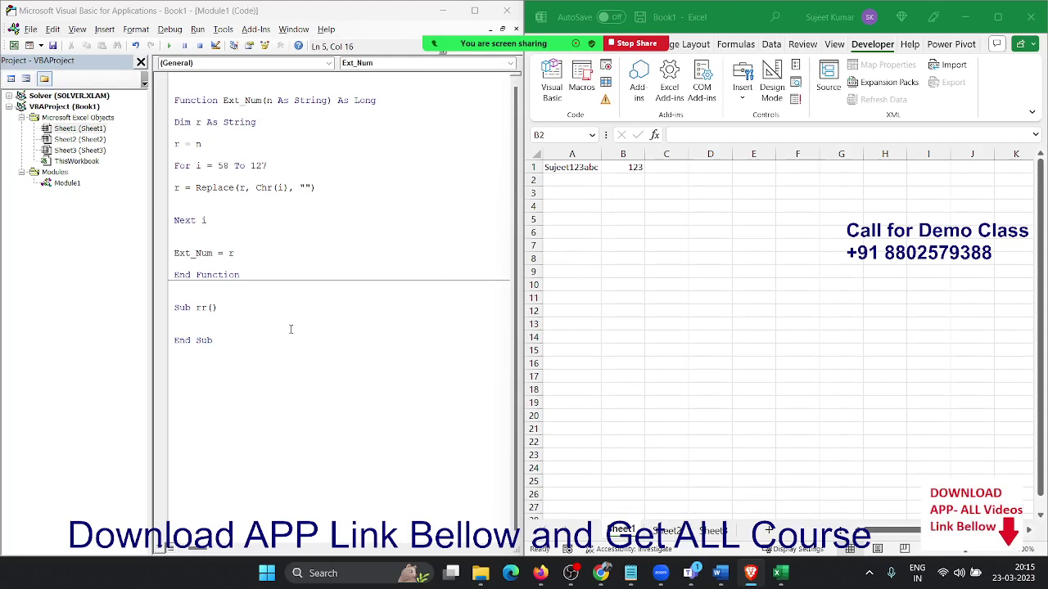
# Step: Review the module code from the top, past the empty rr procedure to the Ext_Num declaration
pyautogui.moveTo(217, 341); pyautogui.dragTo(161, 301)
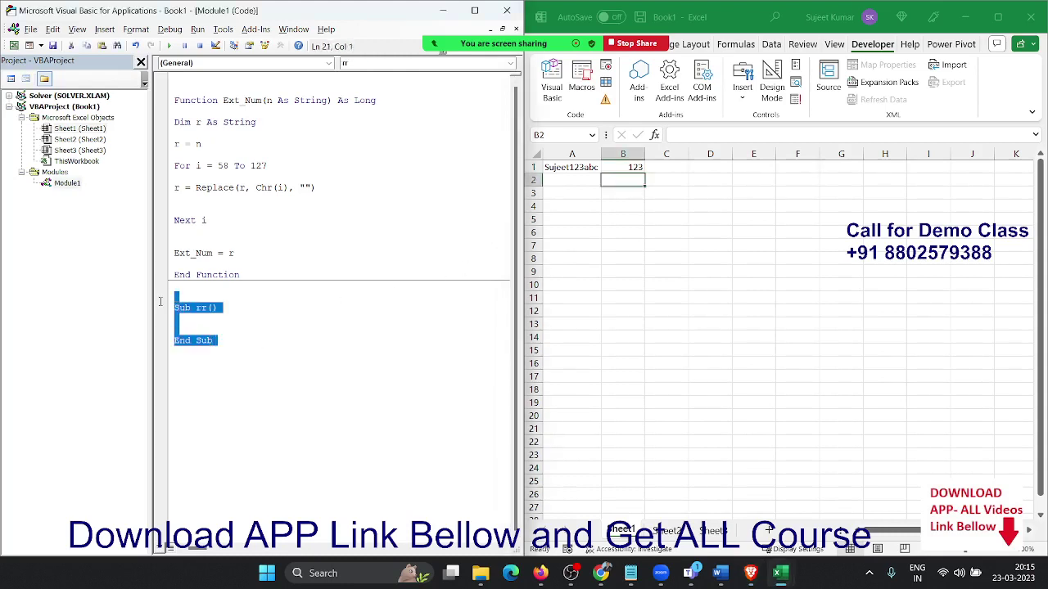
pyautogui.hotkey('ctrl', 'Home')
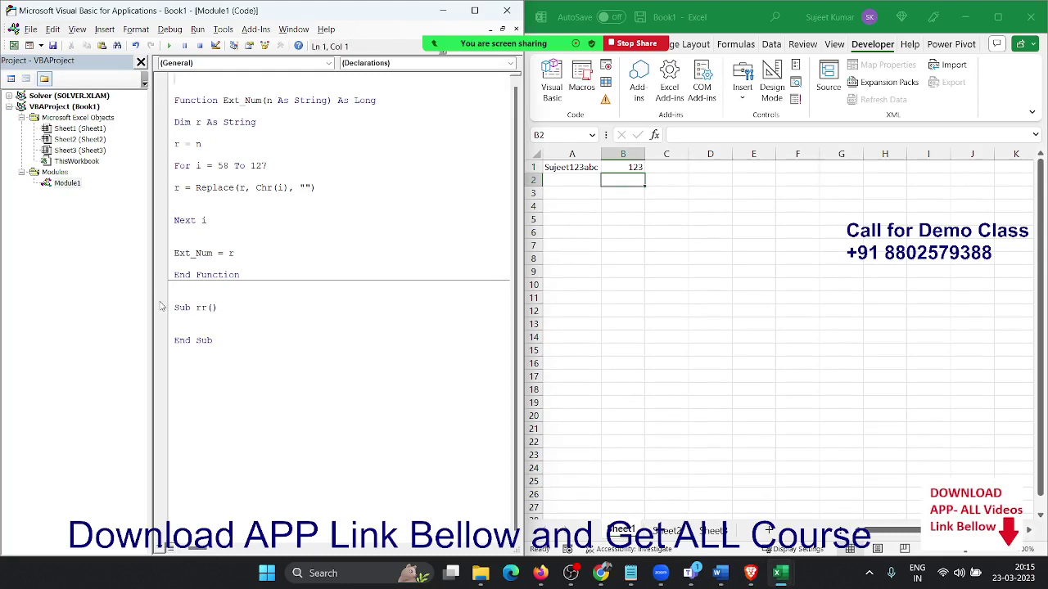
pyautogui.press('Down')
pyautogui.press('Down')
pyautogui.press('Down')
pyautogui.press('Down')
pyautogui.press('Down')
pyautogui.press('Down')
pyautogui.press('Down')
pyautogui.press('Up')
# Step: Copy the sample text from A1 into A5 and enter 58 in C5
pyautogui.click(572, 167)
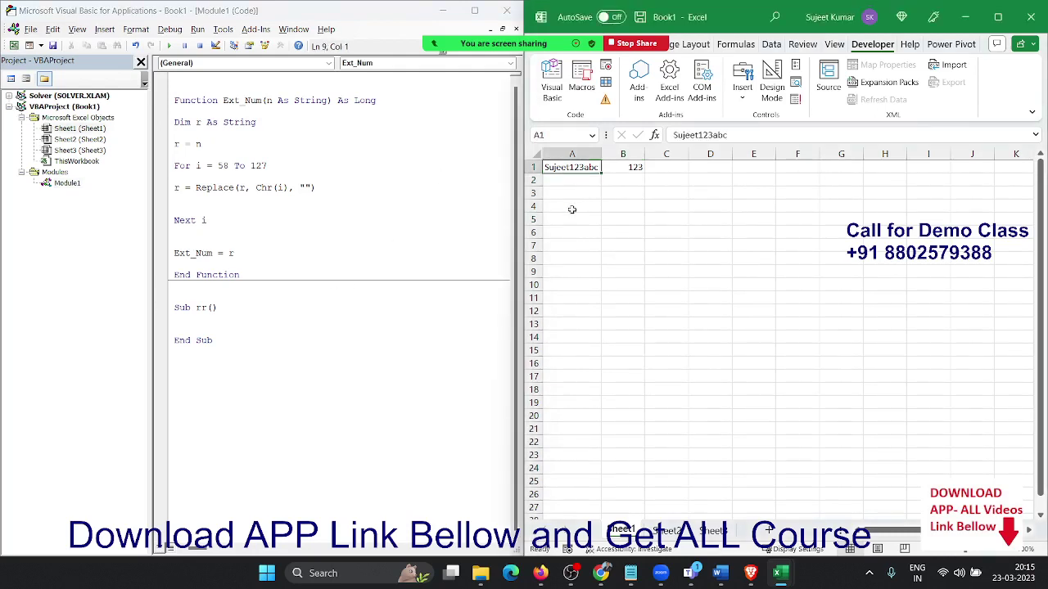
pyautogui.hotkey('ctrl', 'c')
pyautogui.click(570, 217)
pyautogui.hotkey('ctrl', 'v')
pyautogui.click(637, 218)
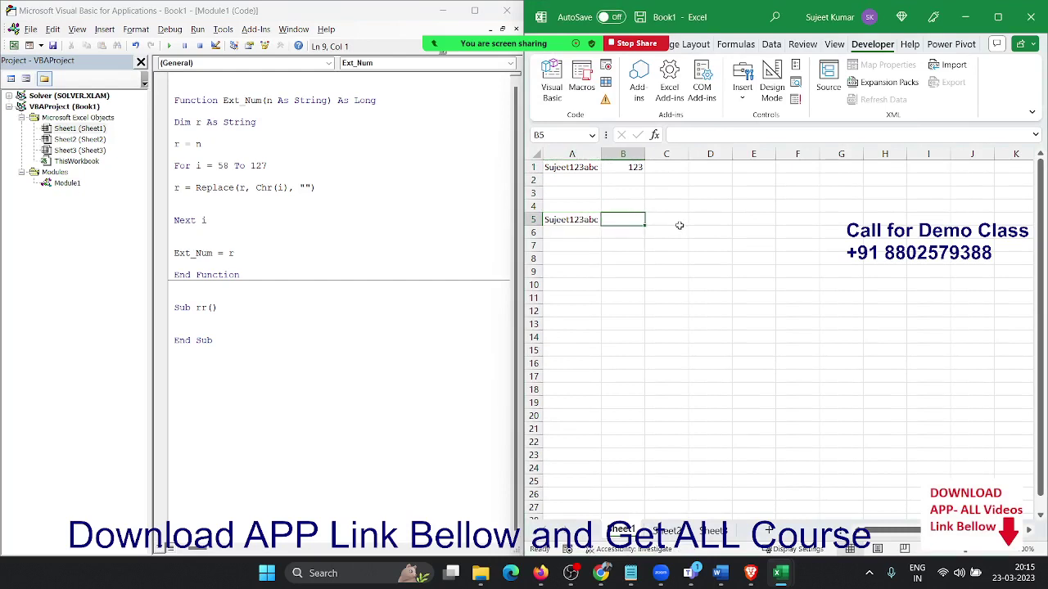
pyautogui.press('Right')
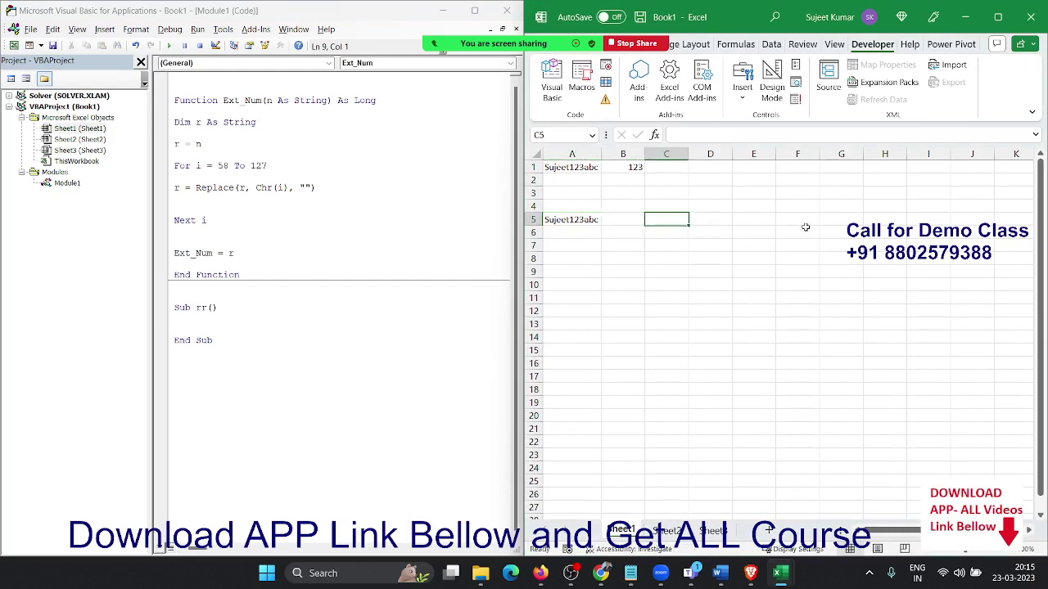
pyautogui.write('58')
pyautogui.press('Tab')
# Step: Enter =CHAR(C5) in D5 so it shows a colon
pyautogui.write('=')
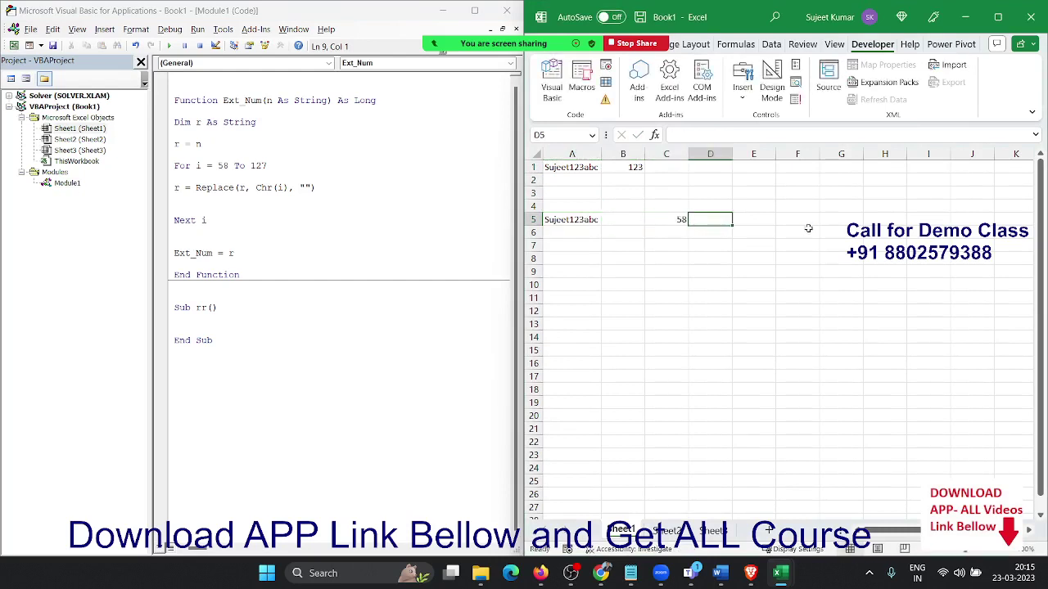
pyautogui.write('ch')
pyautogui.press('Tab')
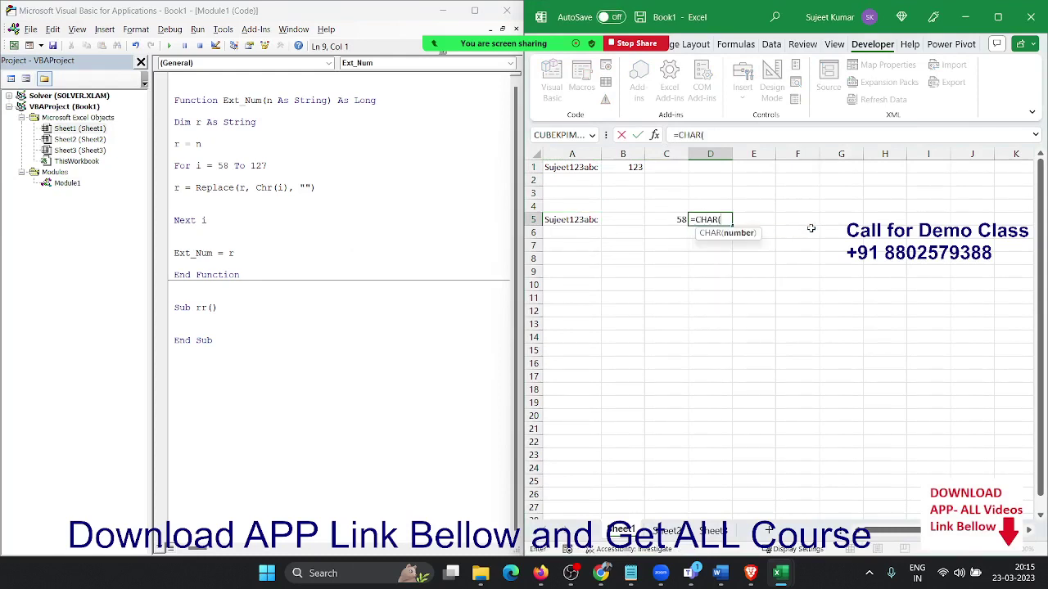
pyautogui.press('Left')
pyautogui.press('Return')
pyautogui.press('Up')
# Step: Enter =SUBSTITUTE(A5,D5,"") in B5 to strip D5's character from A5's text
pyautogui.press('Left')
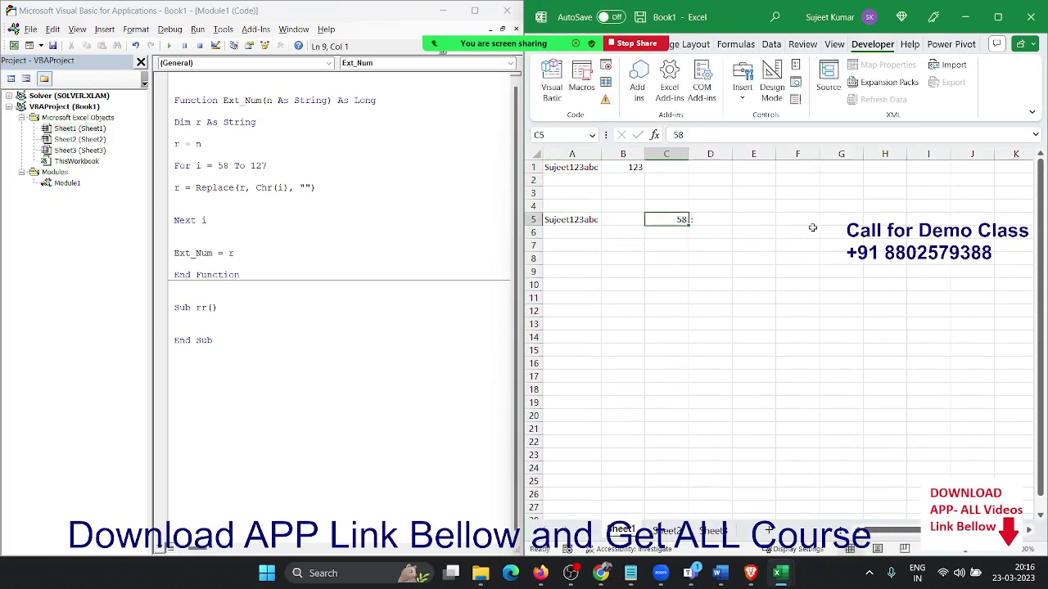
pyautogui.press('Left')
pyautogui.write('=sub')
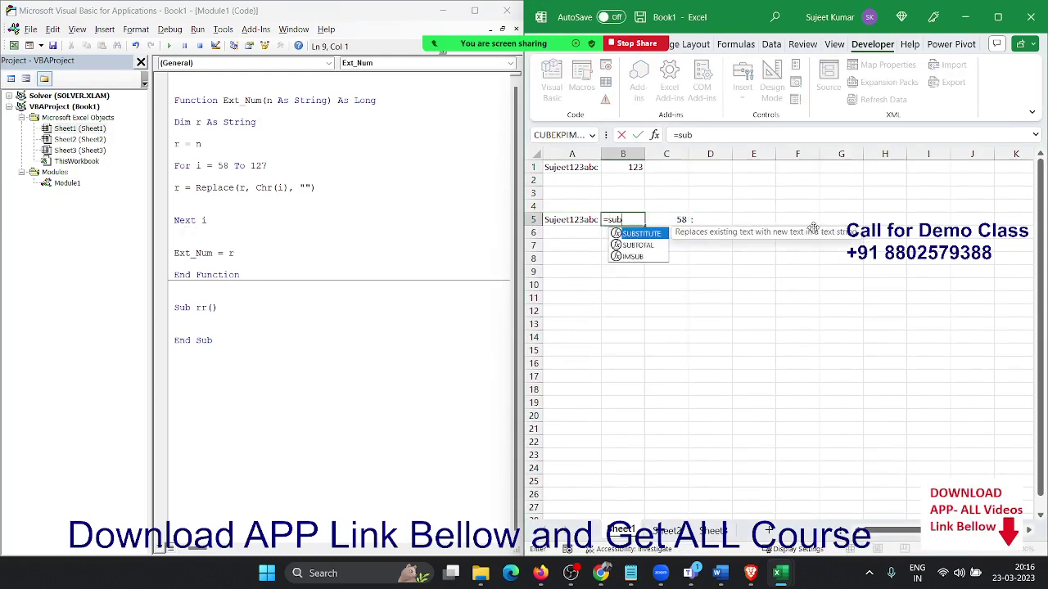
pyautogui.press('Tab')
pyautogui.press('Left')
pyautogui.write(',')
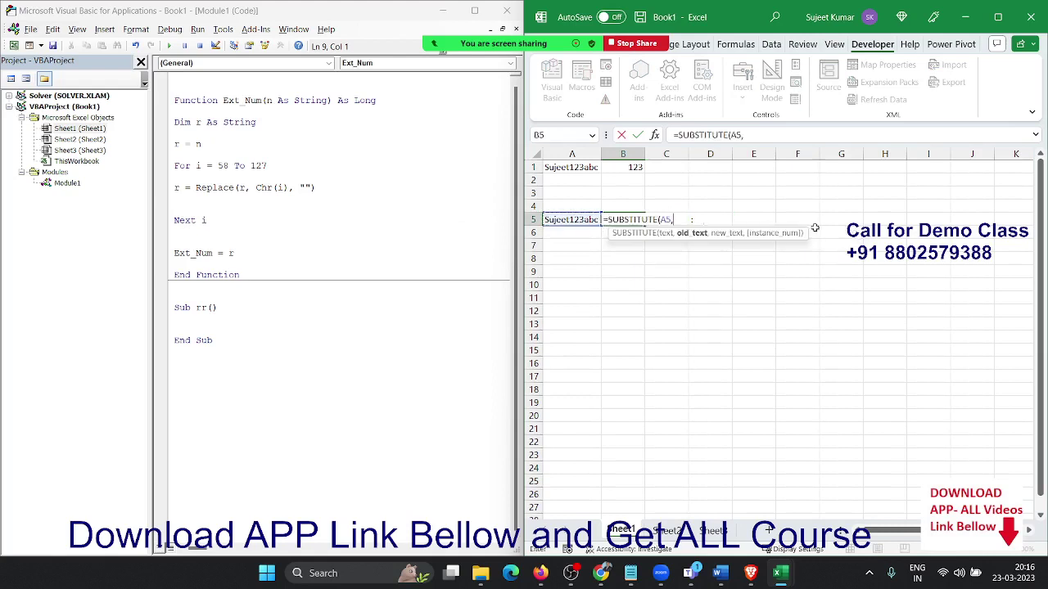
pyautogui.press('Right')
pyautogui.press('Right')
pyautogui.press('Right')
pyautogui.write(',"')
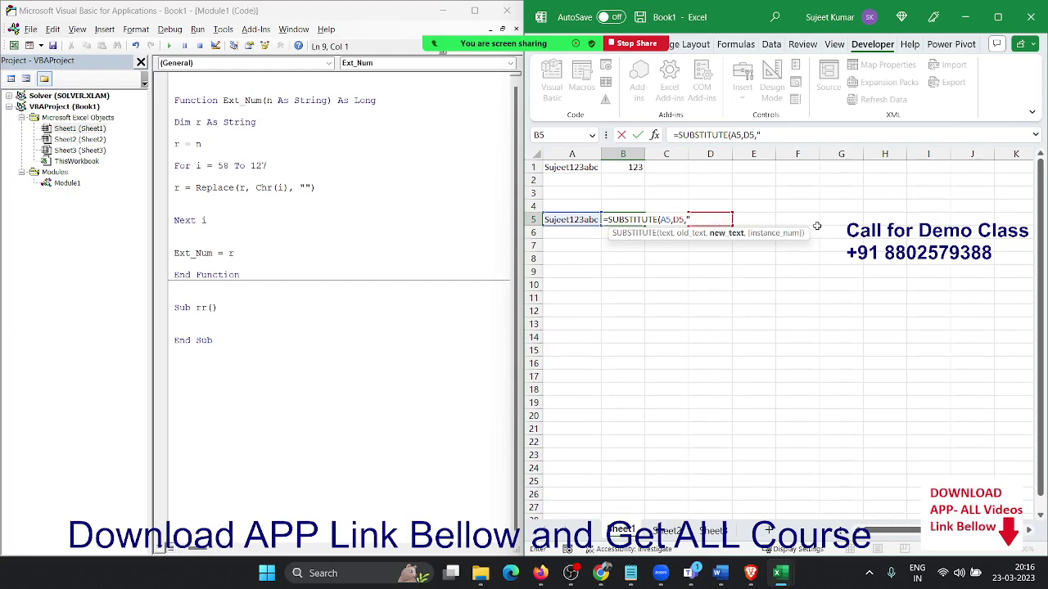
pyautogui.write('"')
pyautogui.press('Return')
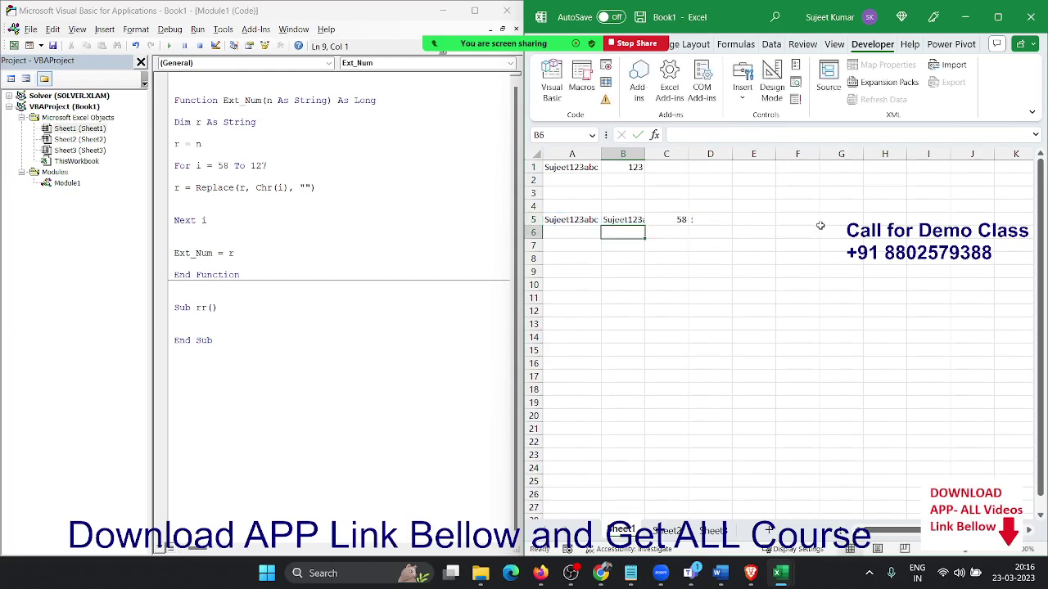
# Step: Set A6 to =B5 so row 6 starts from the cleaned text
pyautogui.press('Left')
pyautogui.write('=')
pyautogui.press('Right')
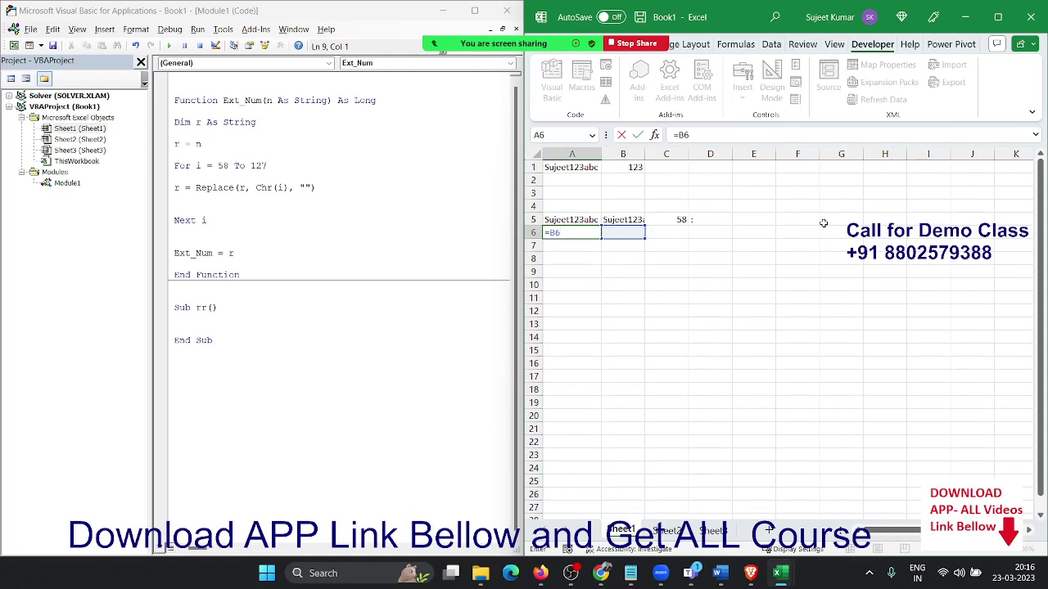
pyautogui.press('BackSpace')
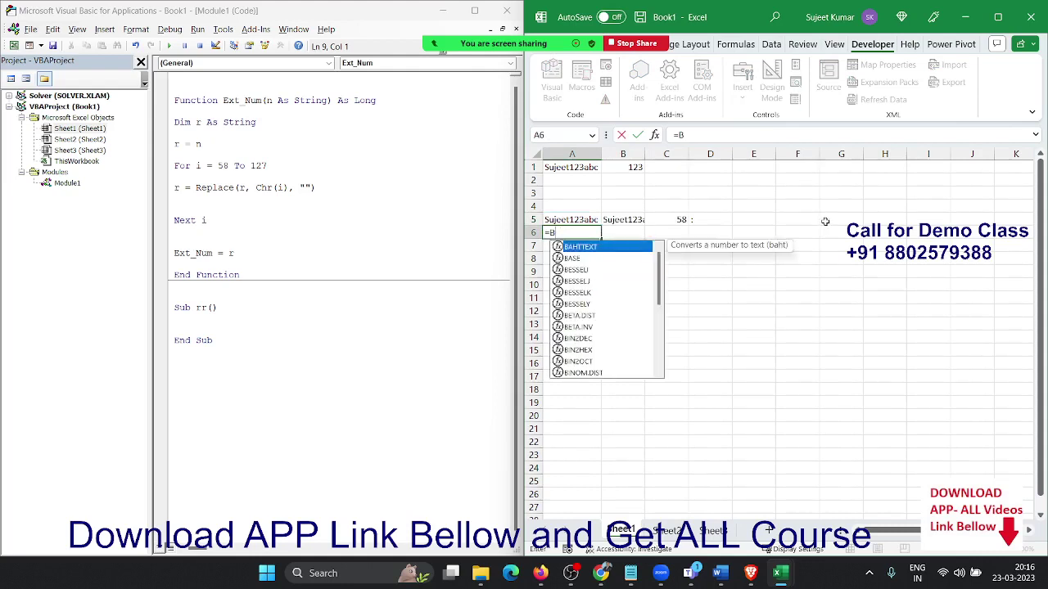
pyautogui.press('BackSpace')
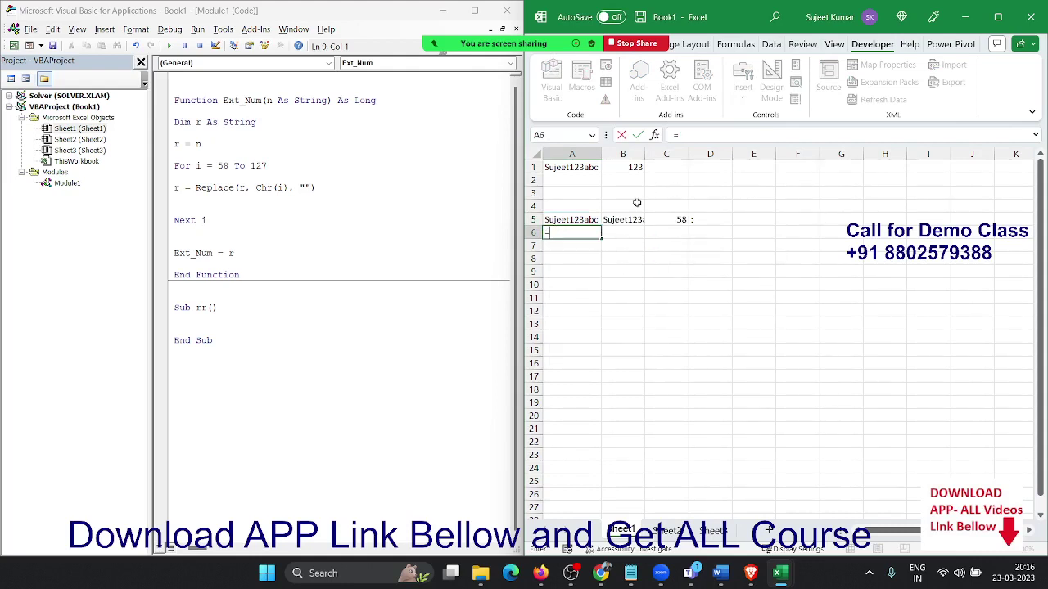
pyautogui.click(623, 219)
pyautogui.press('Return')
# Step: Fill B6, C6 and D6 down from row 5, giving code 59 and a semicolon in D6
pyautogui.press('Up')
pyautogui.press('Right')
pyautogui.hotkey('ctrl', 'd')
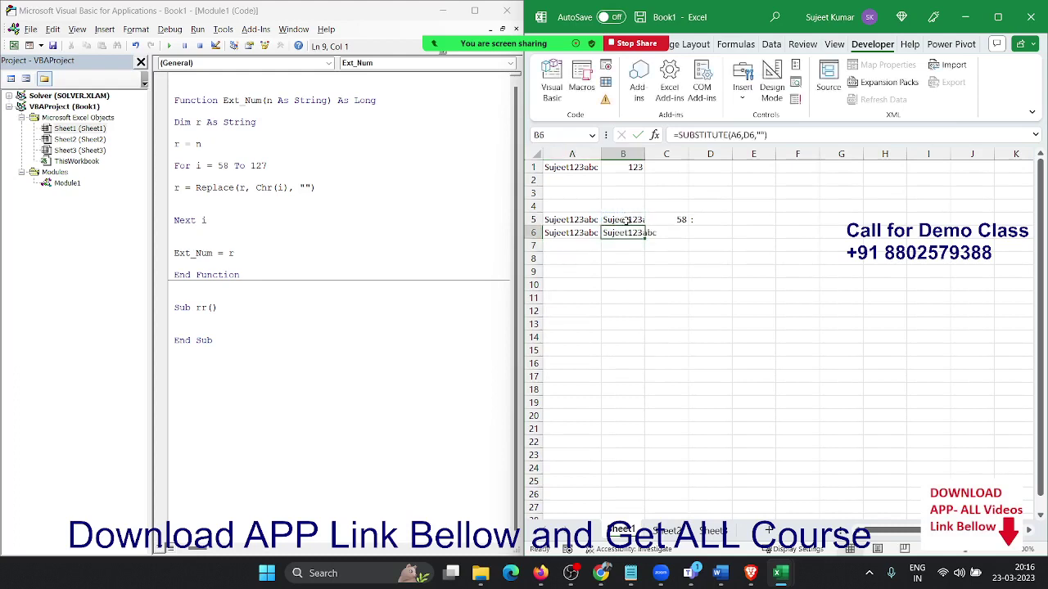
pyautogui.press('Right')
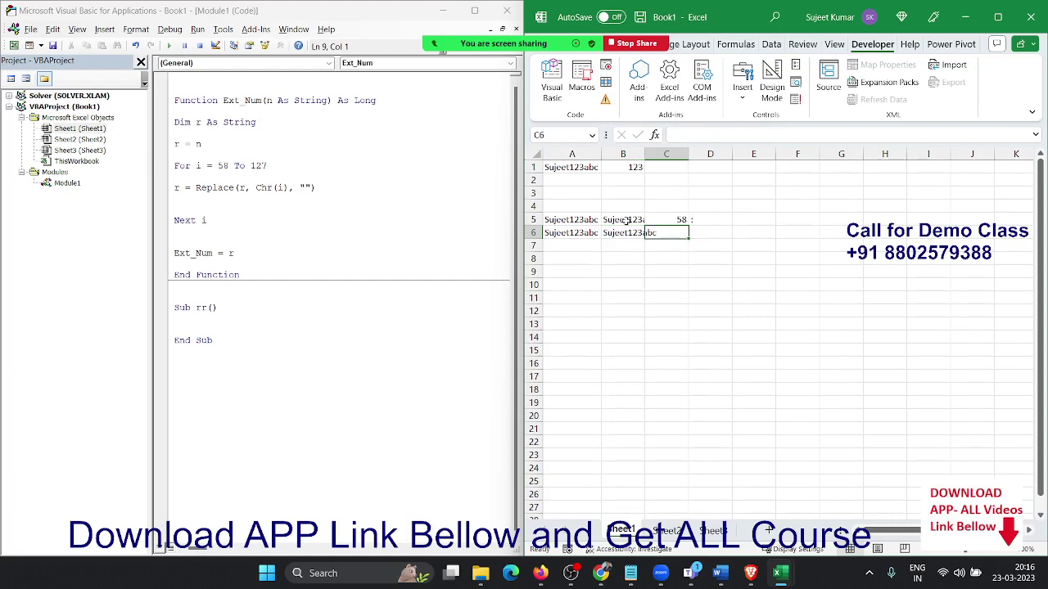
pyautogui.hotkey('ctrl', 'd')
pyautogui.press('Right')
pyautogui.hotkey('ctrl', 'd')
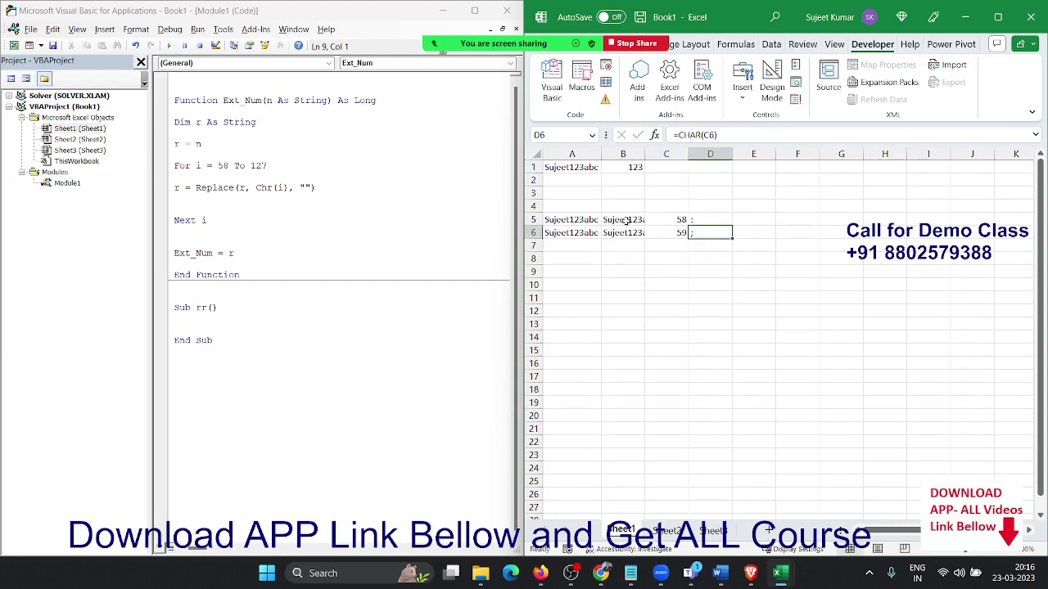
pyautogui.press('Left')
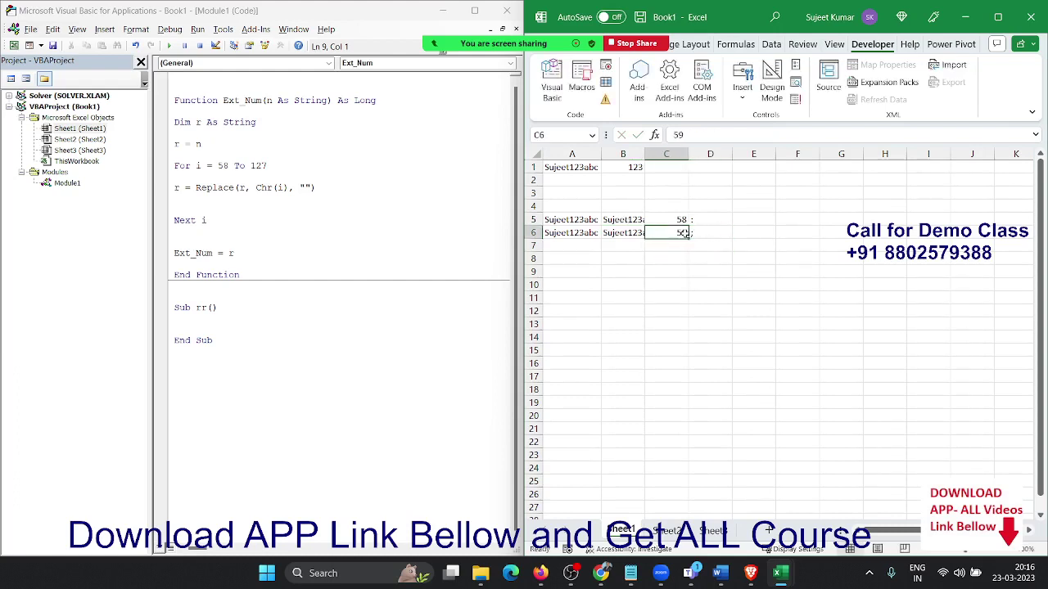
# Step: Extend the column C code series from 58, 59 down to end at 127
pyautogui.click(679, 221)
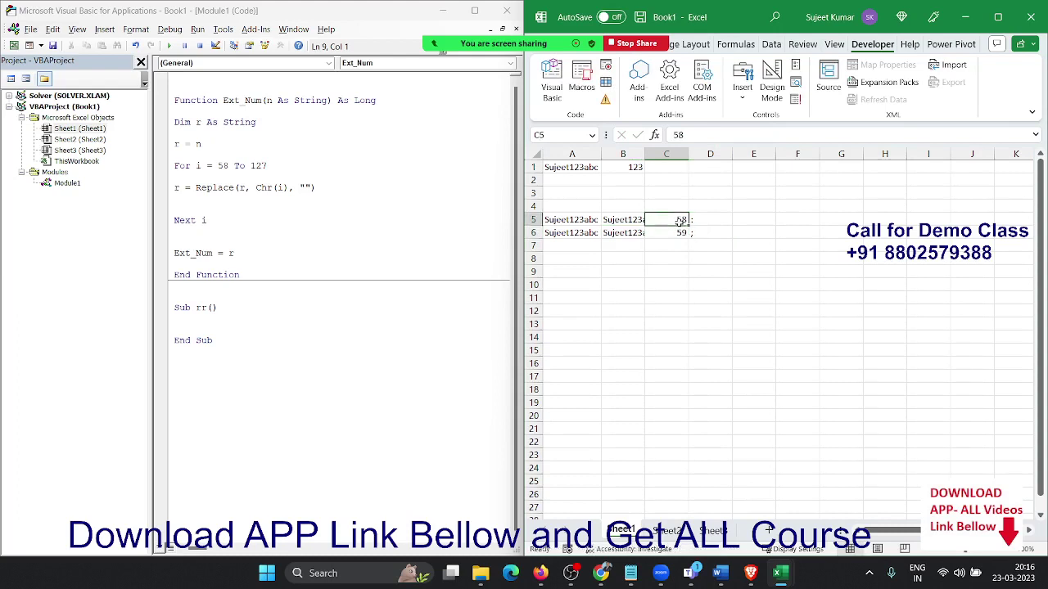
pyautogui.moveTo(679, 221); pyautogui.dragTo(684, 236)
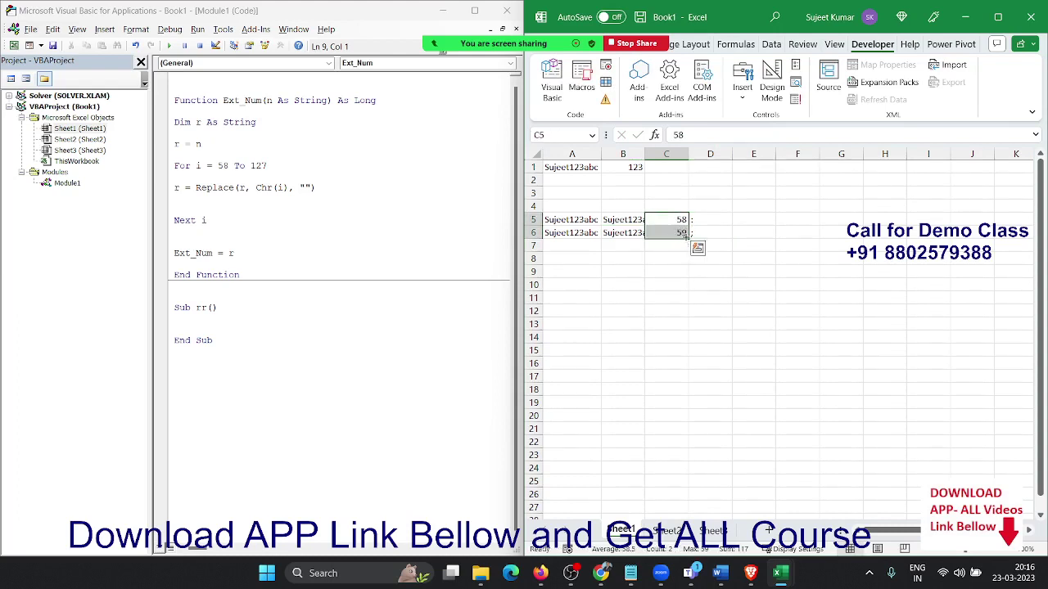
pyautogui.moveTo(688, 238); pyautogui.dragTo(685, 501)
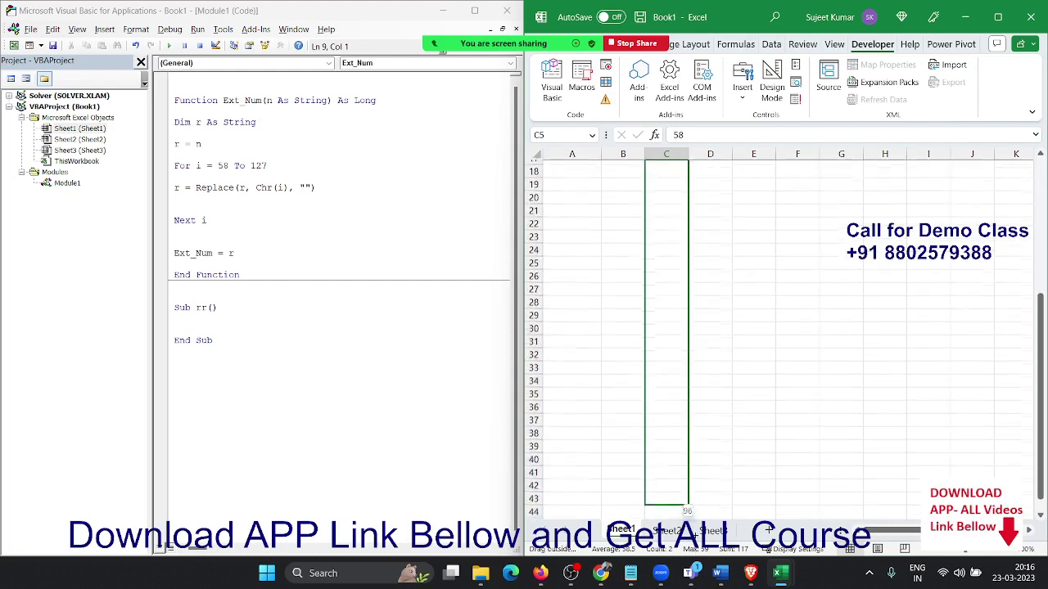
pyautogui.moveTo(685, 501); pyautogui.dragTo(689, 508)
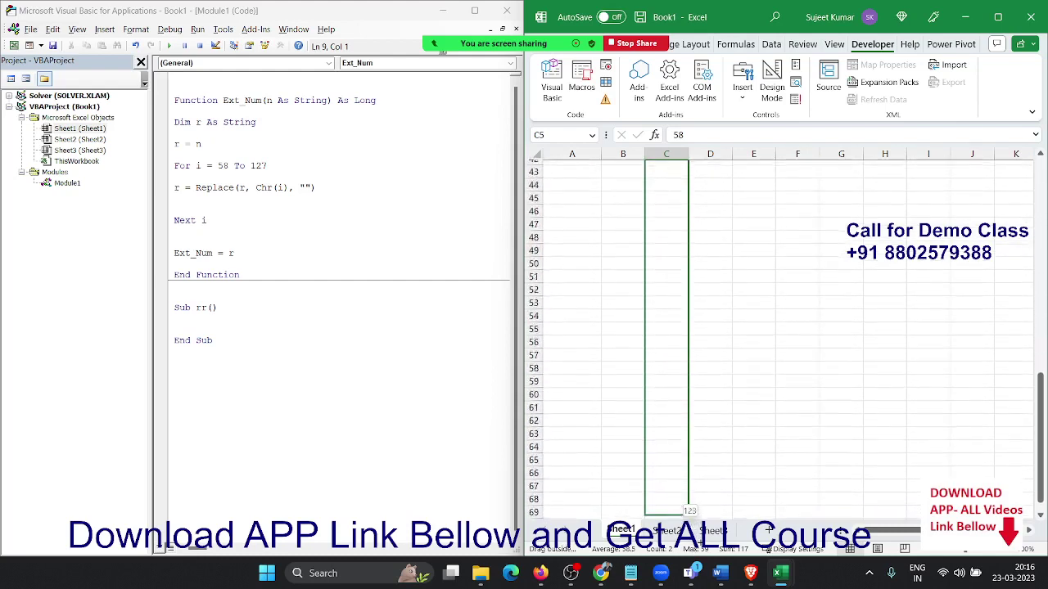
pyautogui.moveTo(679, 455)
pyautogui.mouseDown()
pyautogui.moveTo(662, 398)
pyautogui.moveTo(661, 424)
pyautogui.mouseUp()
pyautogui.click(618, 413)
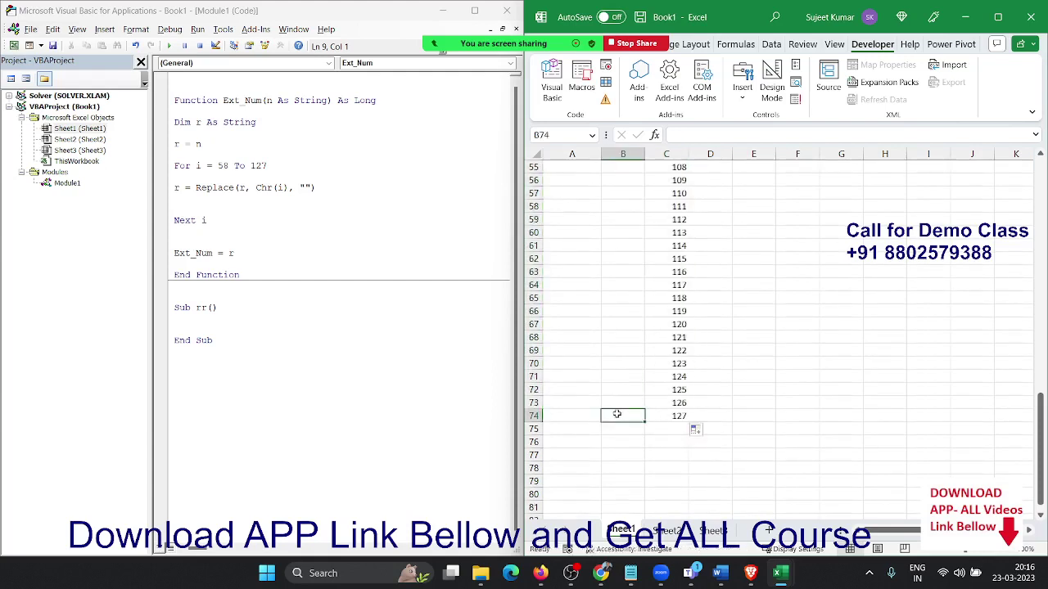
# Step: Fill columns A, B and D down to row 74 and check the characters
pyautogui.hotkey('ctrl', 'z')
pyautogui.hotkey('ctrl', 'z')
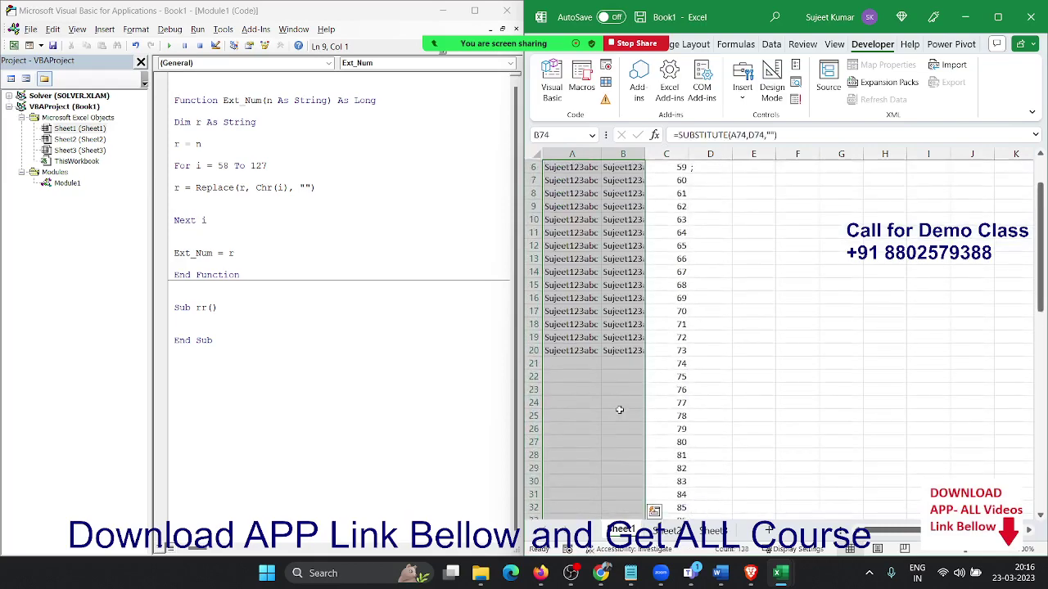
pyautogui.hotkey('ctrl', 'z')
pyautogui.hotkey('ctrl', 'z')
pyautogui.hotkey('ctrl', 'z')
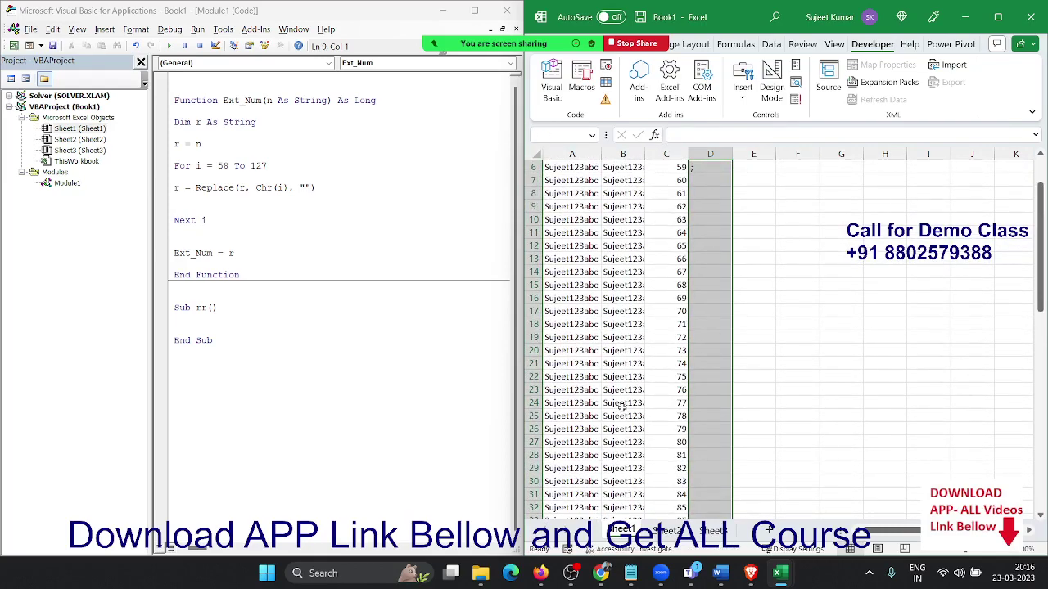
pyautogui.hotkey('ctrl', 'z')
pyautogui.hotkey('ctrl', 'z')
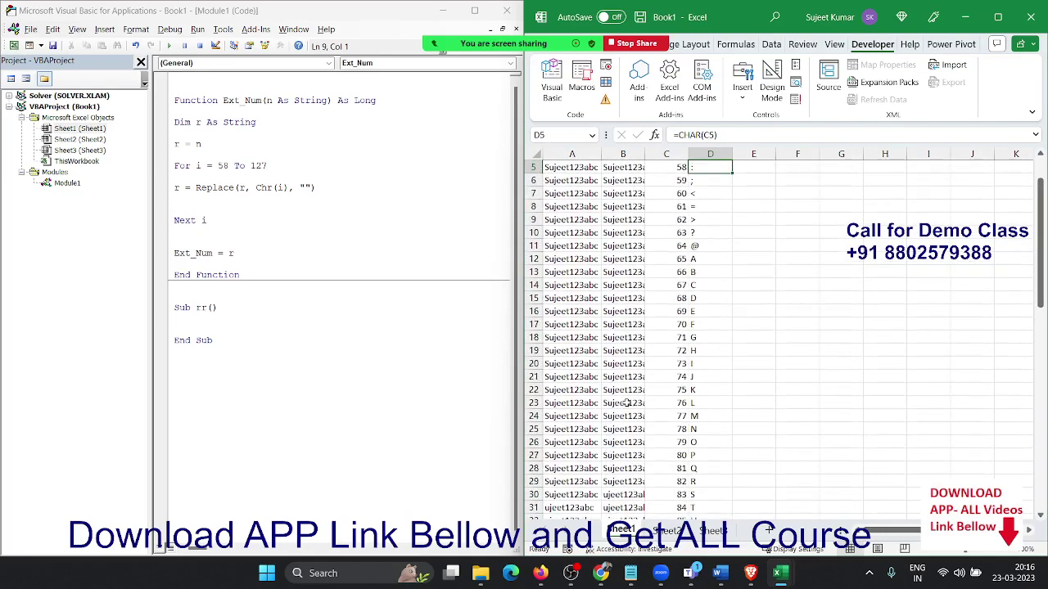
pyautogui.hotkey('ctrl', 'z')
pyautogui.press('Down')
pyautogui.press('Down')
pyautogui.press('Down')
pyautogui.press('Down')
pyautogui.press('Down')
pyautogui.press('Down')
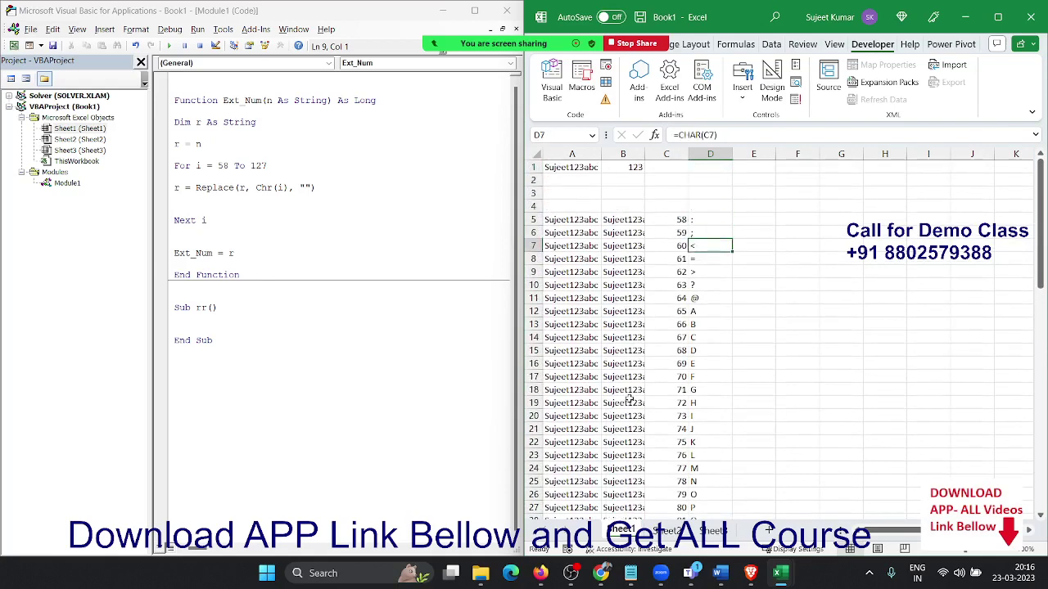
pyautogui.press('Down')
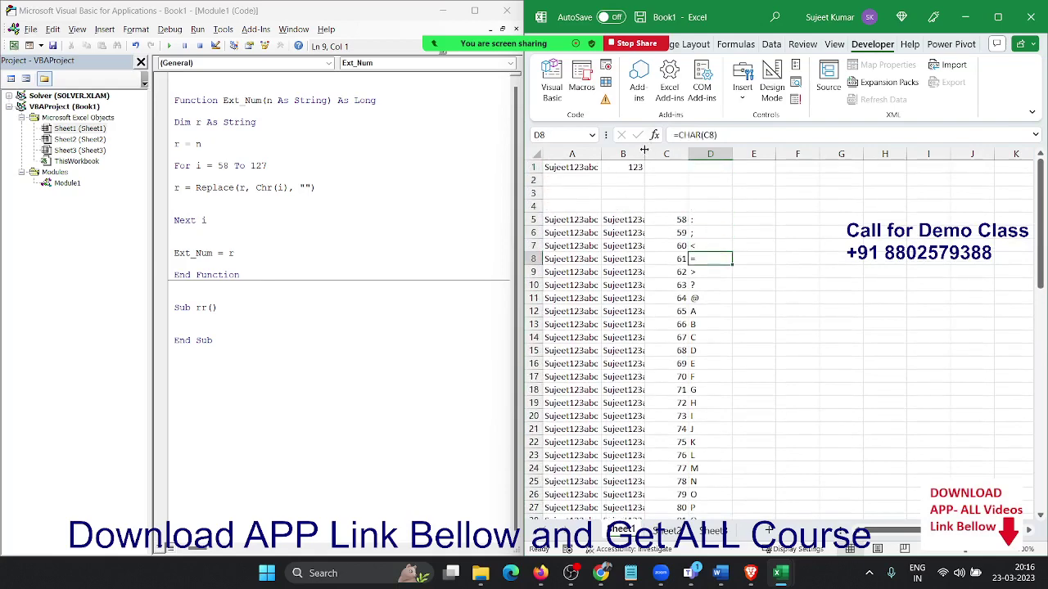
pyautogui.doubleClick(644, 153)
pyautogui.press('Down')
pyautogui.press('Down')
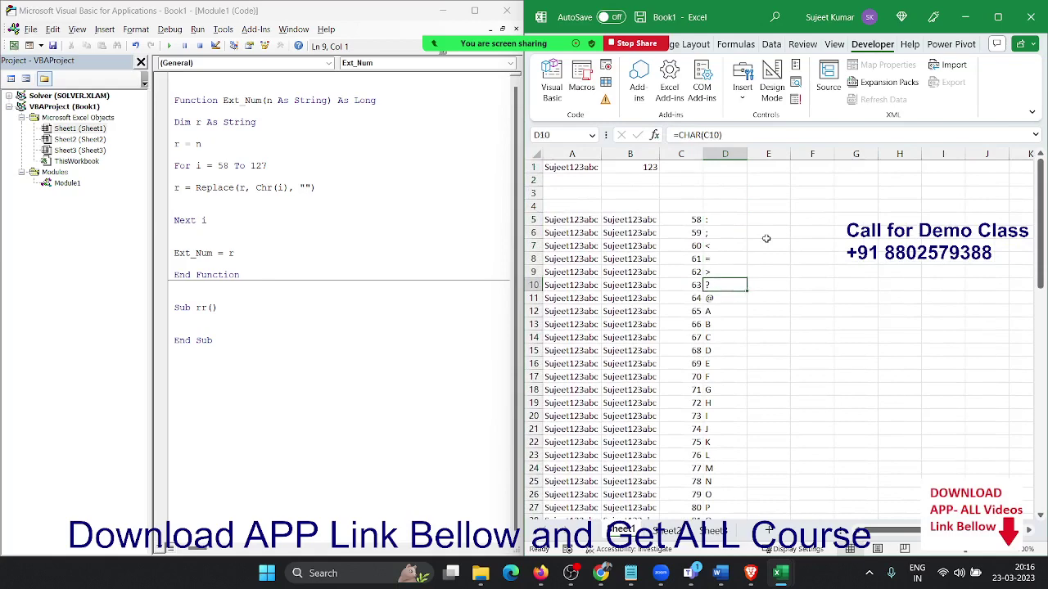
pyautogui.press('Down')
pyautogui.press('Down')
pyautogui.press('Down')
pyautogui.press('Down')
pyautogui.press('Down')
pyautogui.press('Down')
pyautogui.press('Down')
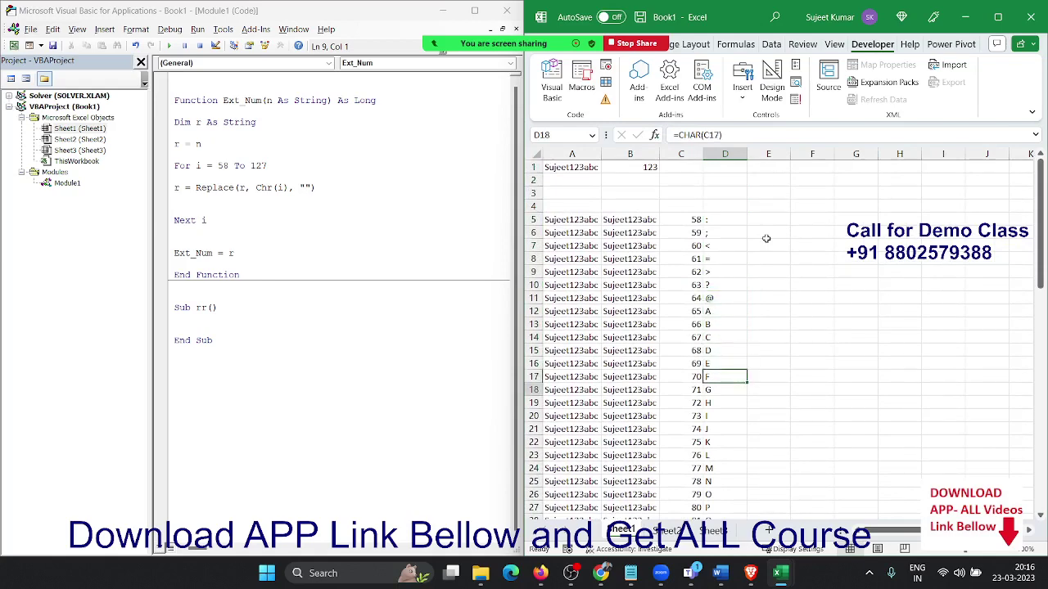
pyautogui.press('Down')
pyautogui.press('Down')
pyautogui.press('Down')
pyautogui.press('Down')
pyautogui.press('Down')
pyautogui.press('Down')
pyautogui.press('Down')
pyautogui.press('Down')
pyautogui.press('Down')
pyautogui.press('Down')
pyautogui.press('Down')
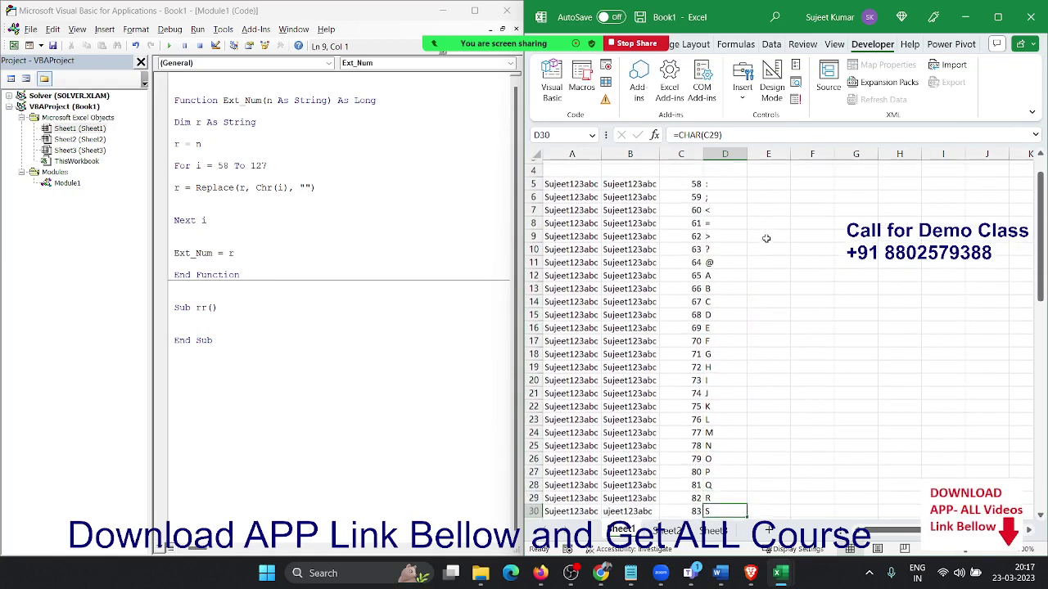
pyautogui.press('Down')
pyautogui.press('Down')
pyautogui.press('Down')
pyautogui.press('Down')
pyautogui.press('Down')
pyautogui.press('Down')
pyautogui.press('Down')
pyautogui.press('Down')
pyautogui.press('Down')
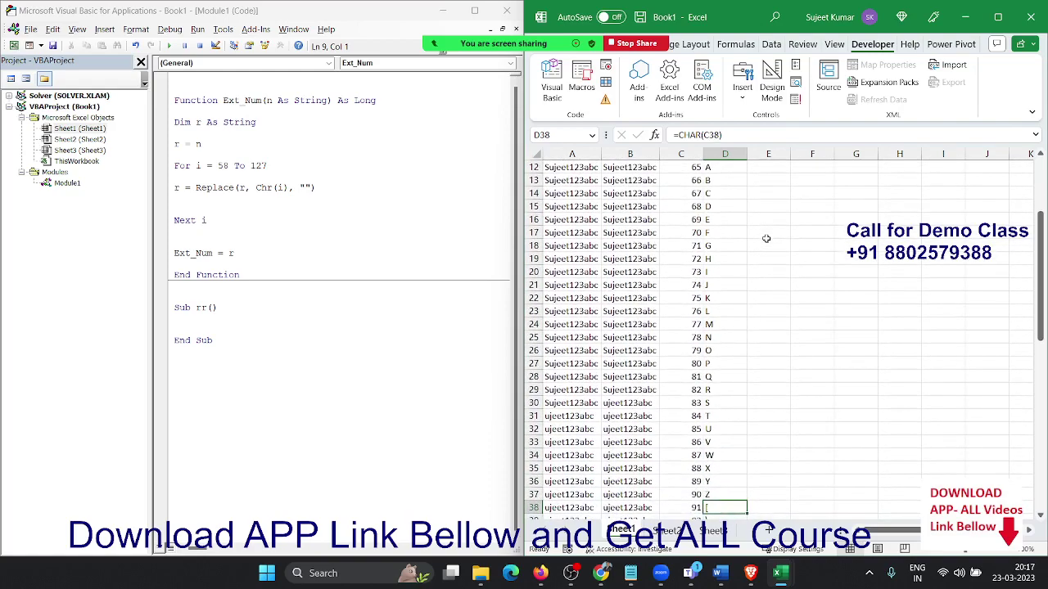
pyautogui.press('Down')
pyautogui.press('Down')
pyautogui.press('Up')
pyautogui.press('Up')
pyautogui.press('Up')
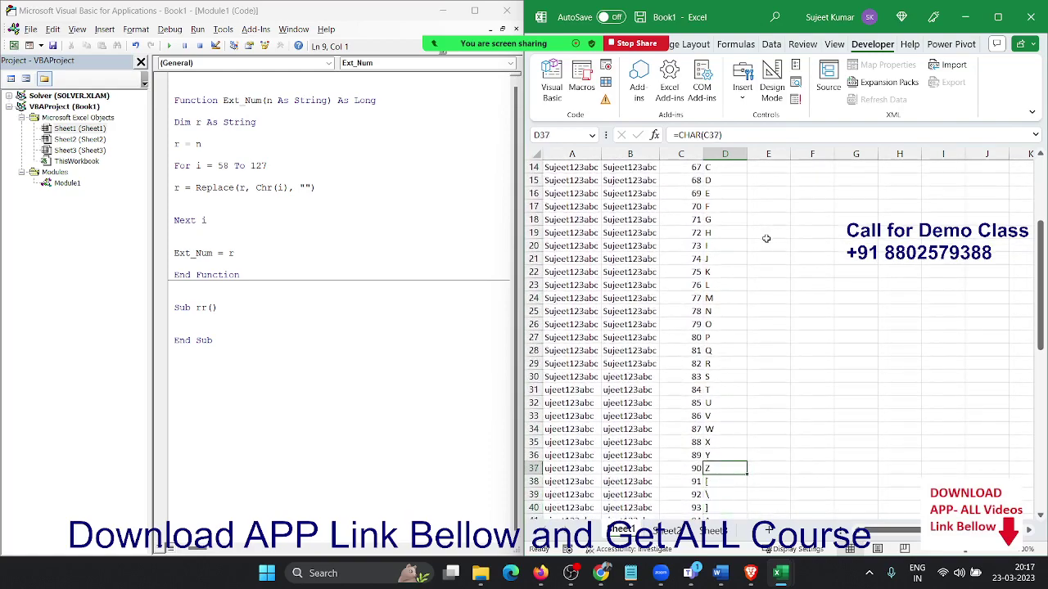
pyautogui.press('Down')
pyautogui.press('Down')
pyautogui.press('Down')
pyautogui.press('Down')
pyautogui.press('Down')
pyautogui.press('Down')
pyautogui.press('Down')
pyautogui.press('Down')
pyautogui.press('Down')
pyautogui.press('Down')
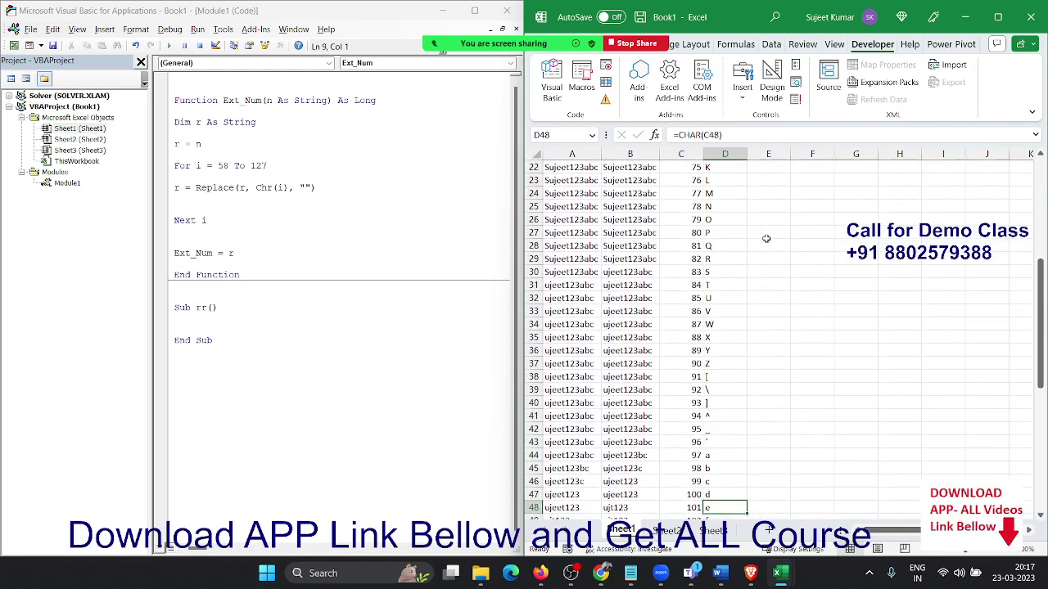
pyautogui.press('Up')
pyautogui.press('Up')
pyautogui.press('Up')
pyautogui.press('Up')
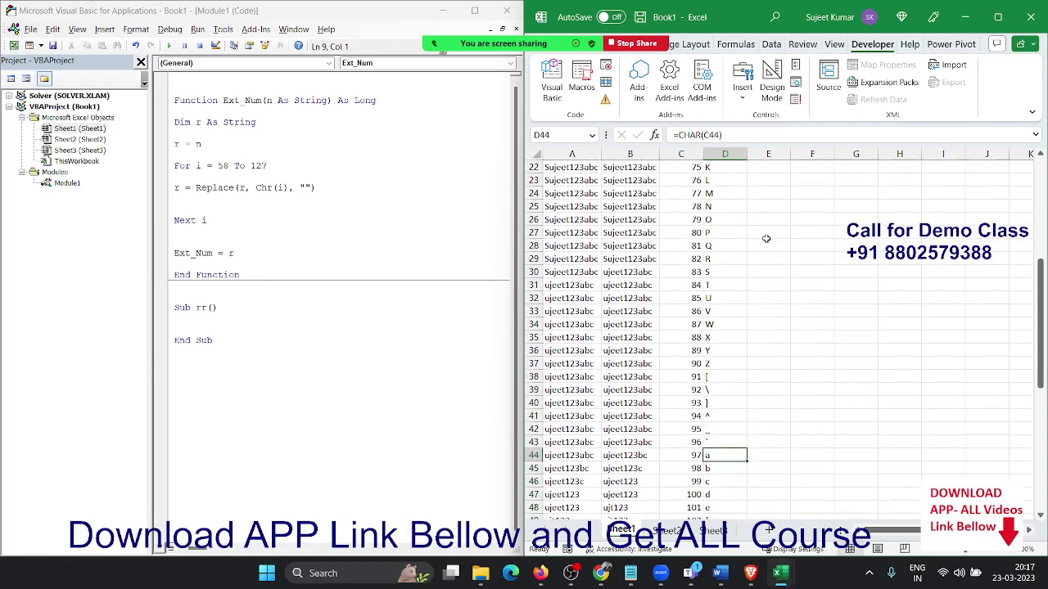
pyautogui.press('Left')
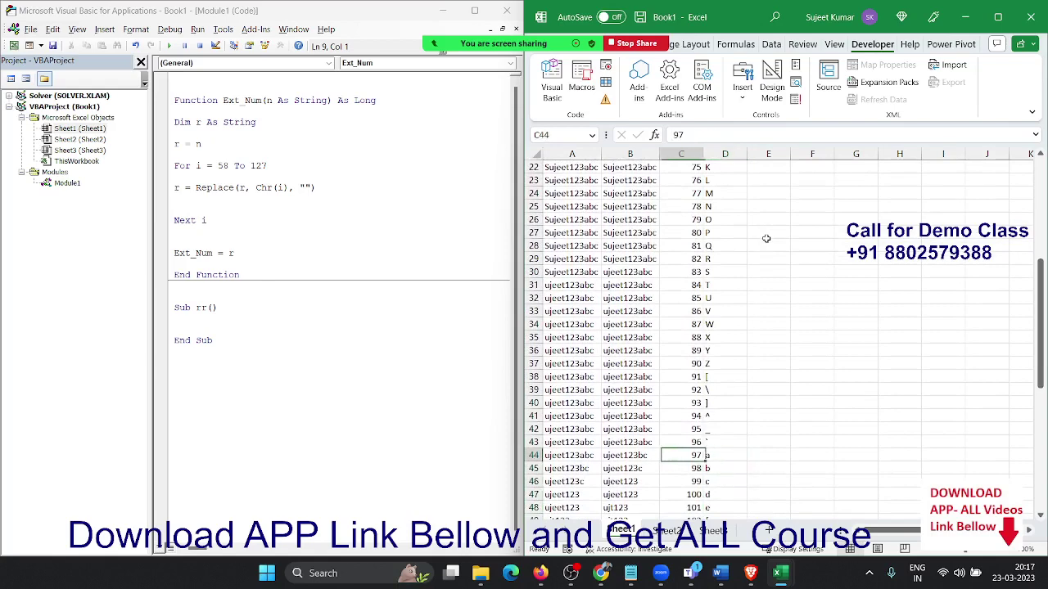
pyautogui.press('Up')
pyautogui.press('Up')
pyautogui.press('Up')
pyautogui.press('Up')
pyautogui.press('Up')
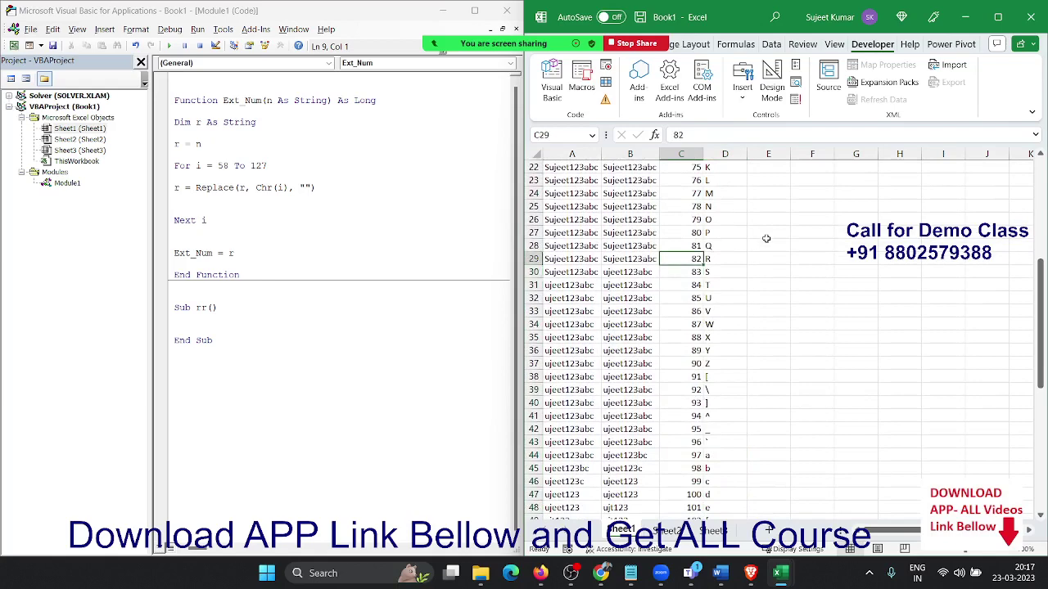
pyautogui.press('Up')
pyautogui.press('Up')
pyautogui.press('Up')
pyautogui.press('Up')
pyautogui.press('Down')
pyautogui.press('Down')
pyautogui.press('Down')
pyautogui.press('Down')
pyautogui.press('Down')
pyautogui.press('Down')
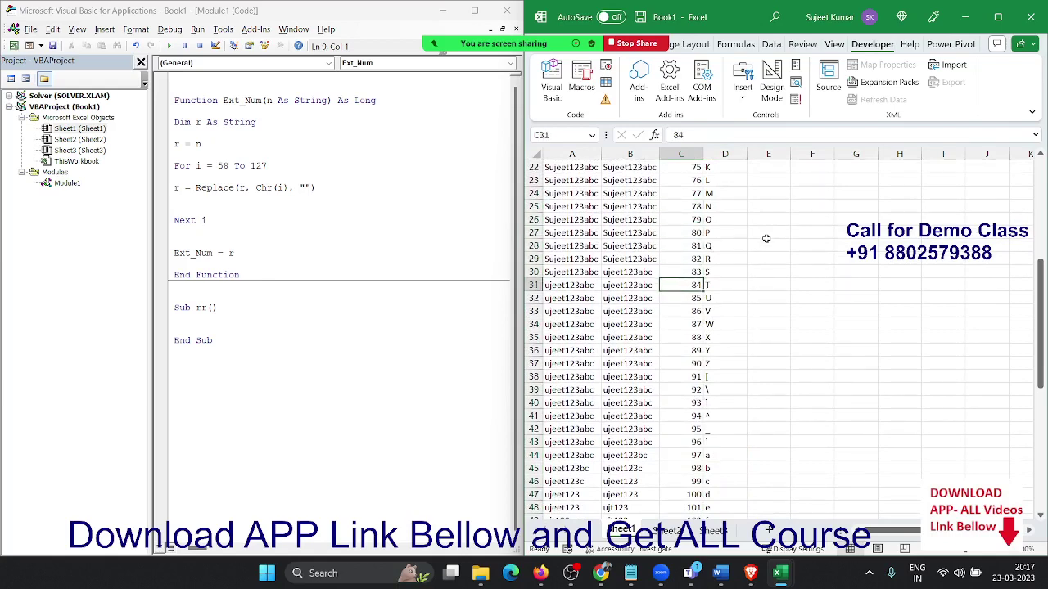
pyautogui.press('Up')
pyautogui.press('Left')
pyautogui.press('Left')
pyautogui.press('Down')
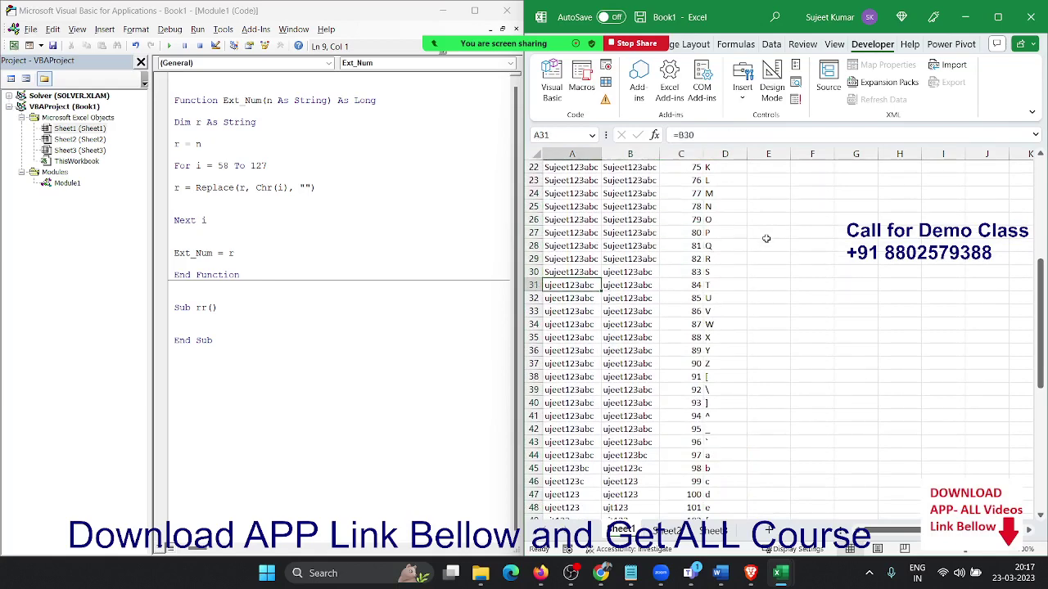
pyautogui.press('Right')
pyautogui.press('Right')
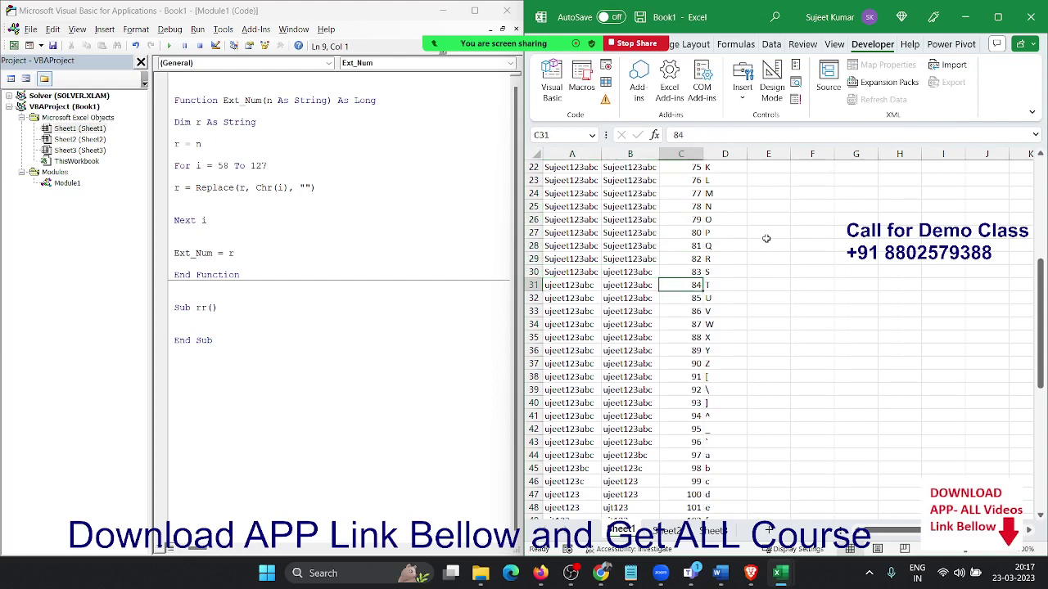
pyautogui.press('Right')
pyautogui.press('Right')
pyautogui.press('Left')
pyautogui.press('Up')
pyautogui.press('Down')
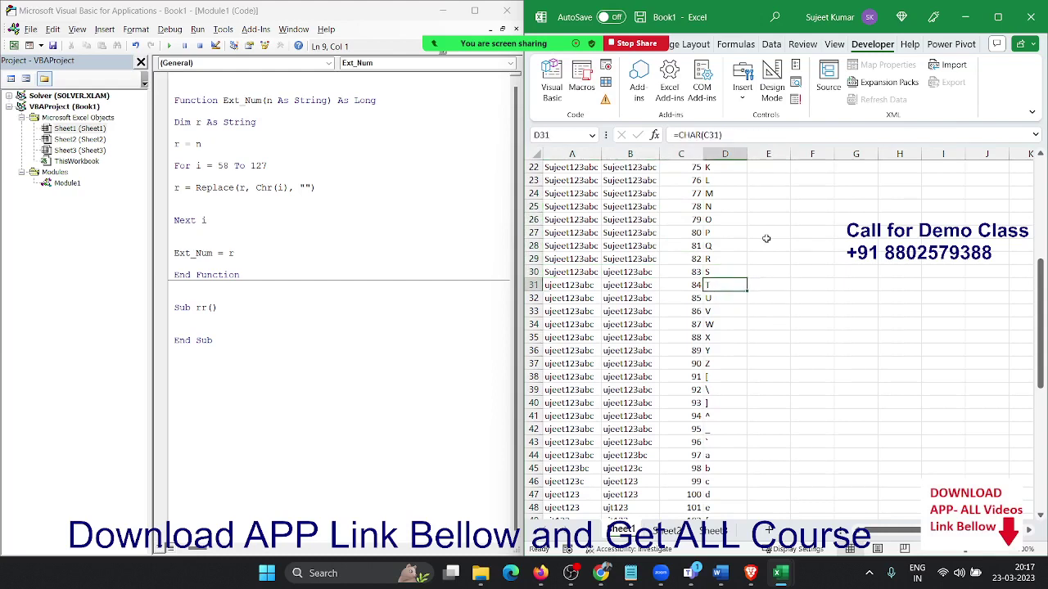
pyautogui.press('Down')
pyautogui.press('Down')
pyautogui.press('Down')
pyautogui.press('Down')
pyautogui.press('Down')
pyautogui.press('Down')
pyautogui.press('Down')
pyautogui.press('Down')
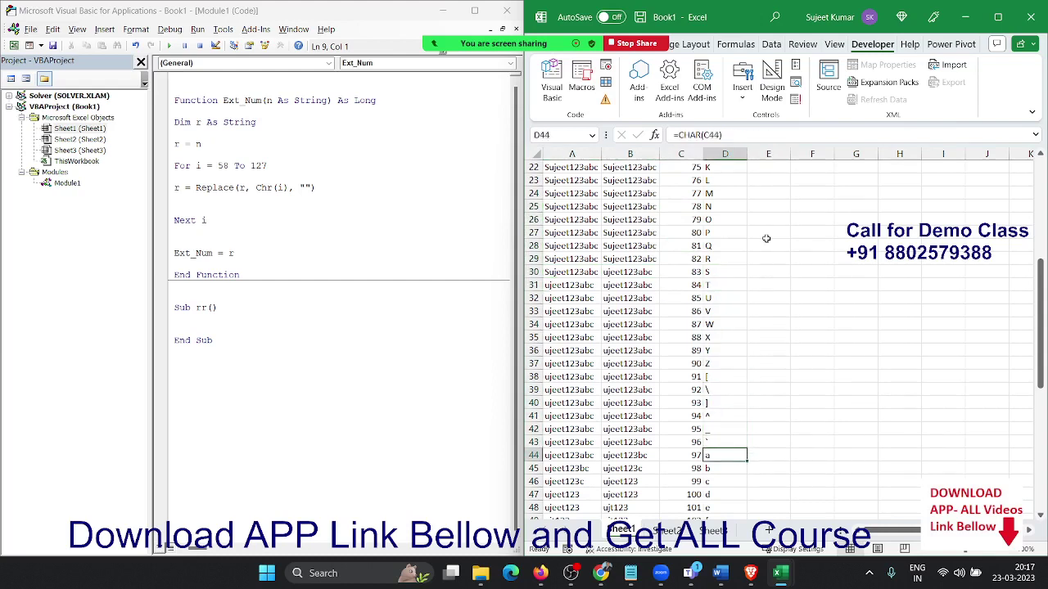
pyautogui.press('Down')
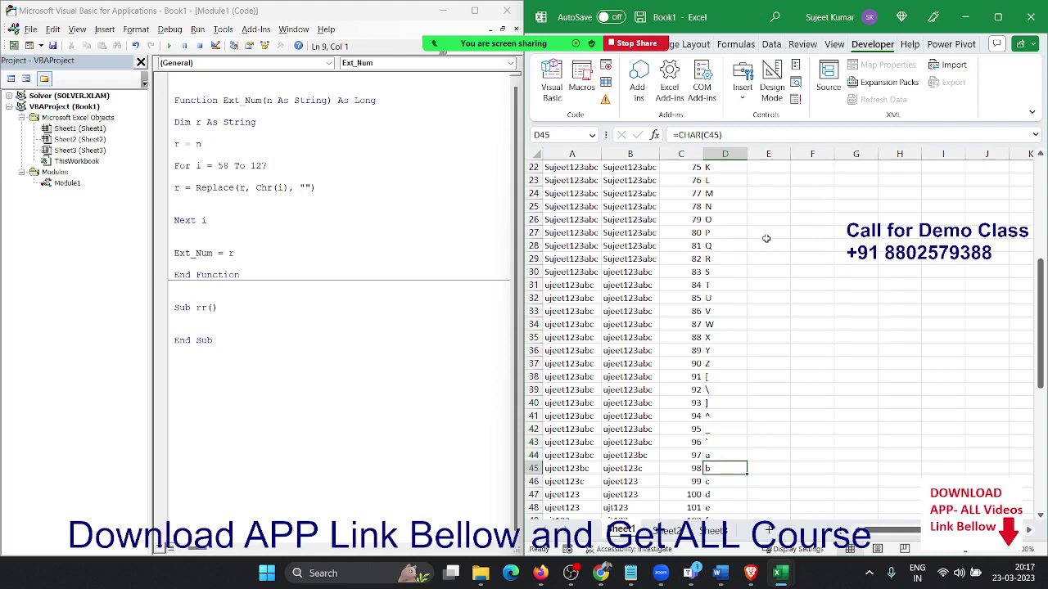
pyautogui.press('Down')
pyautogui.press('Up')
pyautogui.press('Down')
pyautogui.press('Down')
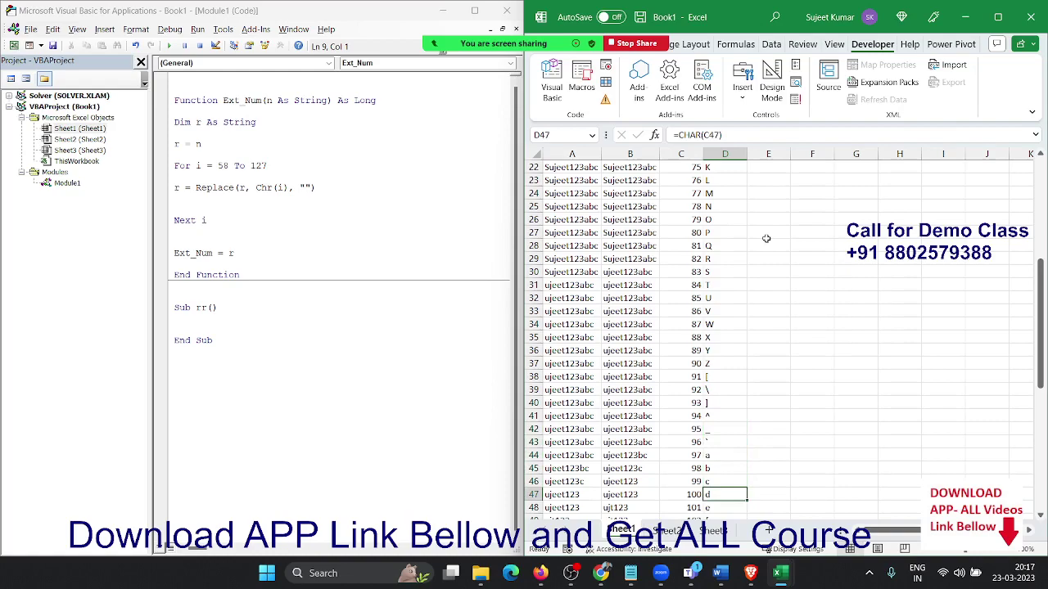
pyautogui.press('Down')
pyautogui.press('Down')
pyautogui.press('Down')
pyautogui.press('Down')
pyautogui.press('Down')
pyautogui.press('Down')
pyautogui.press('Up')
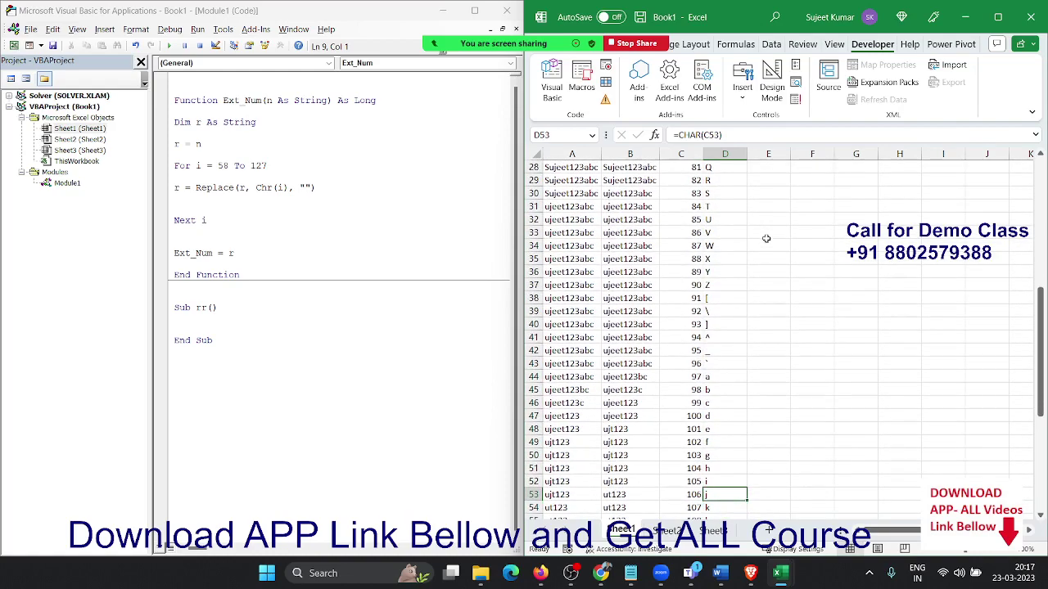
pyautogui.press('Down')
pyautogui.press('Down')
pyautogui.press('Down')
pyautogui.press('Down')
pyautogui.press('Down')
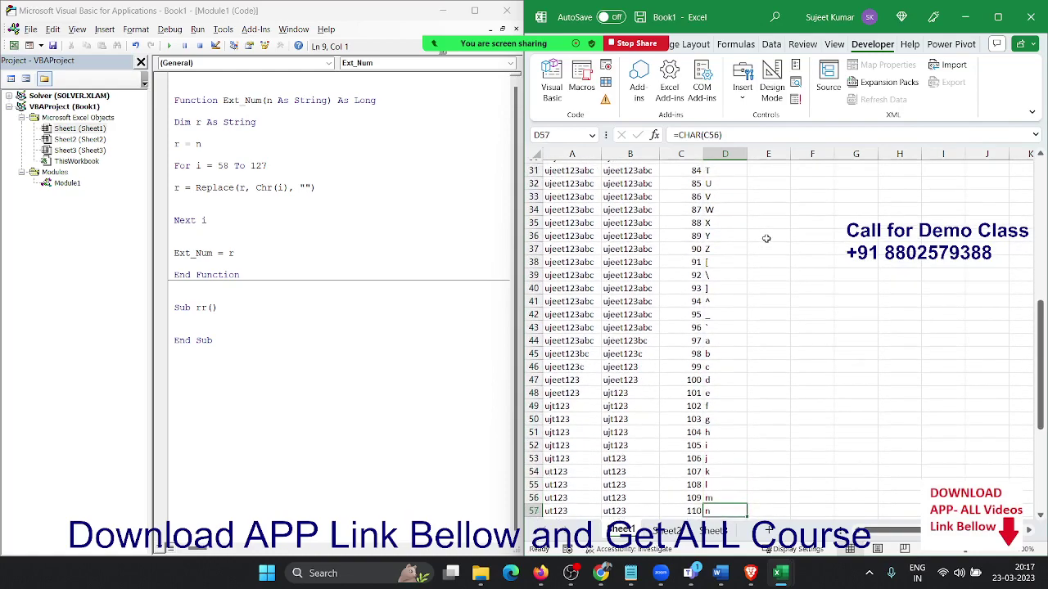
pyautogui.press('Down')
pyautogui.press('Down')
pyautogui.press('Down')
pyautogui.press('Down')
pyautogui.press('Down')
pyautogui.press('Down')
pyautogui.press('Down')
pyautogui.press('Down')
pyautogui.press('Down')
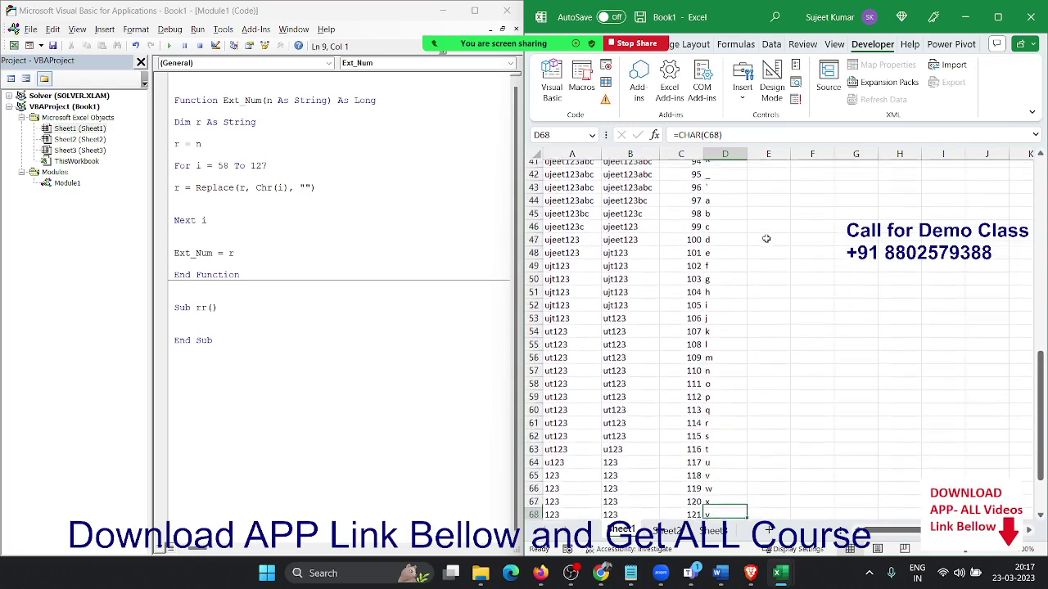
pyautogui.press('Down')
pyautogui.press('Down')
pyautogui.press('Down')
pyautogui.press('Down')
pyautogui.press('Down')
pyautogui.press('Down')
pyautogui.press('Down')
pyautogui.press('Down')
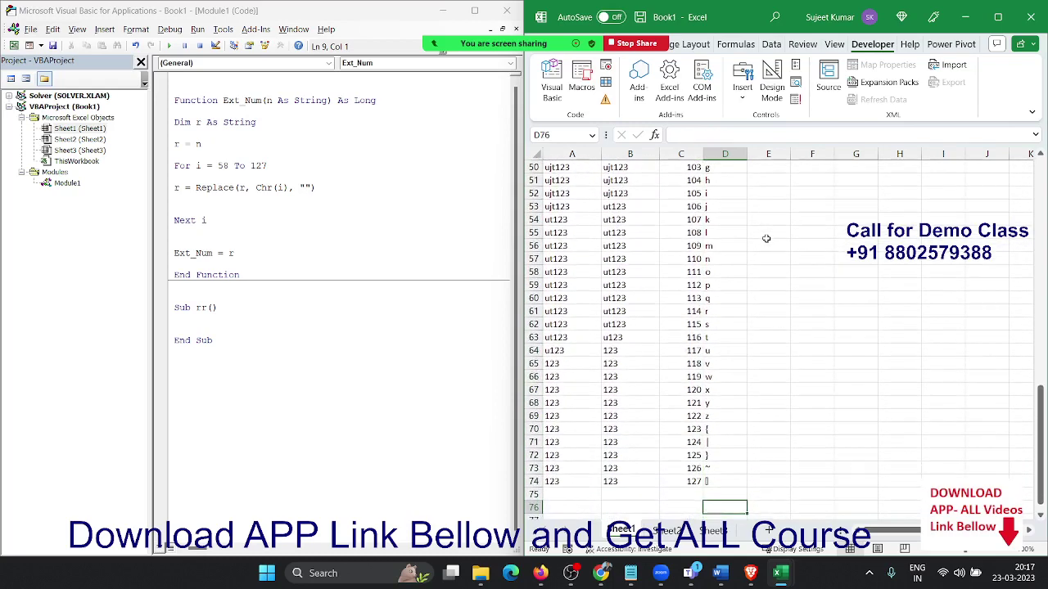
pyautogui.press('Down')
pyautogui.press('Left')
pyautogui.press('Left')
pyautogui.press('Left')
pyautogui.press('Up')
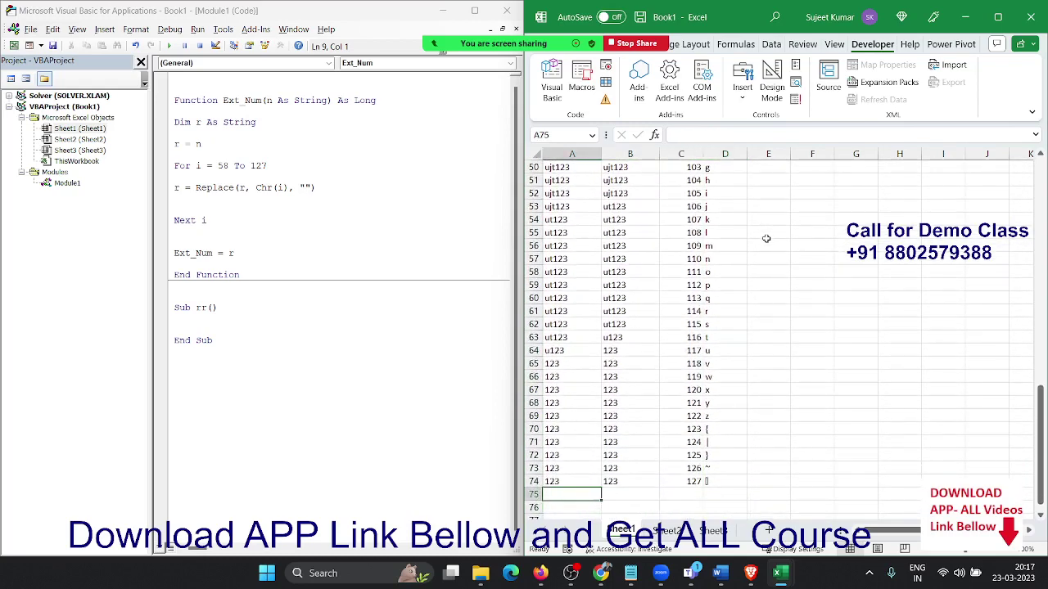
pyautogui.press('Up')
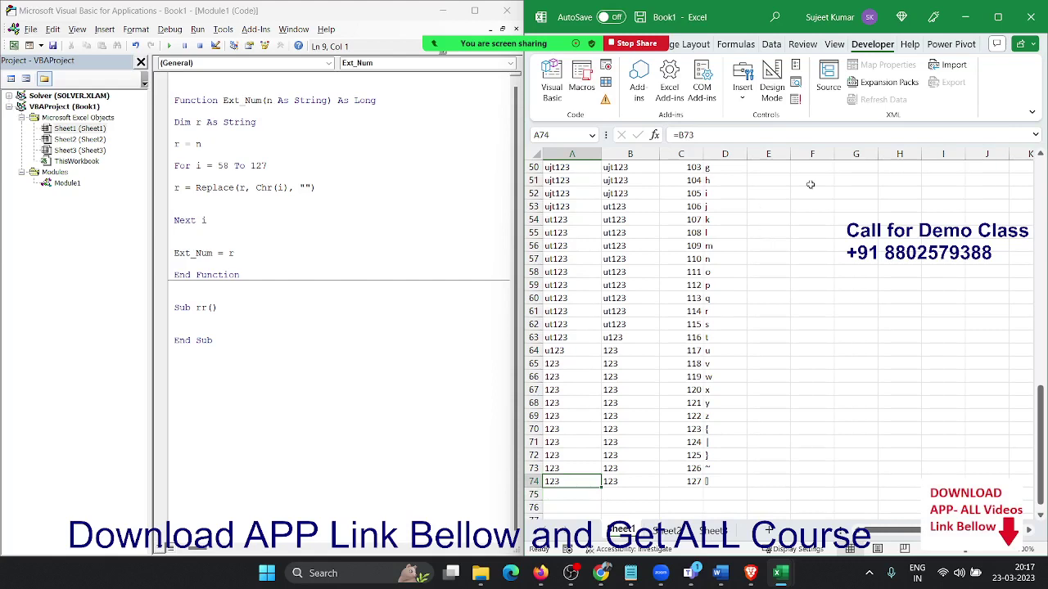
pyautogui.click(578, 243)
pyautogui.write('=B55')
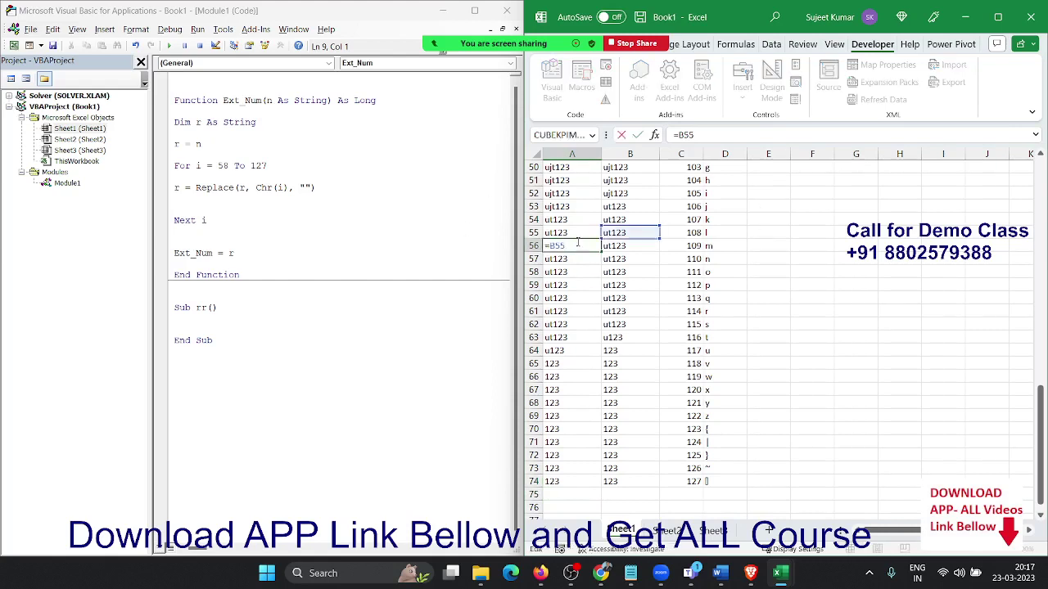
pyautogui.press('Return')
pyautogui.click(640, 222)
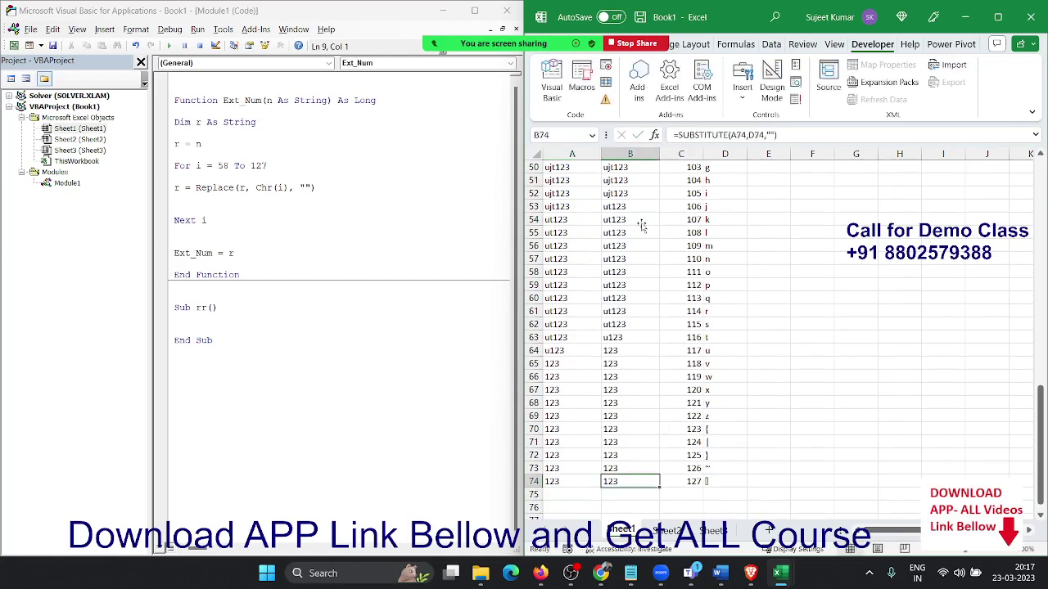
pyautogui.doubleClick(640, 222)
pyautogui.press('Escape')
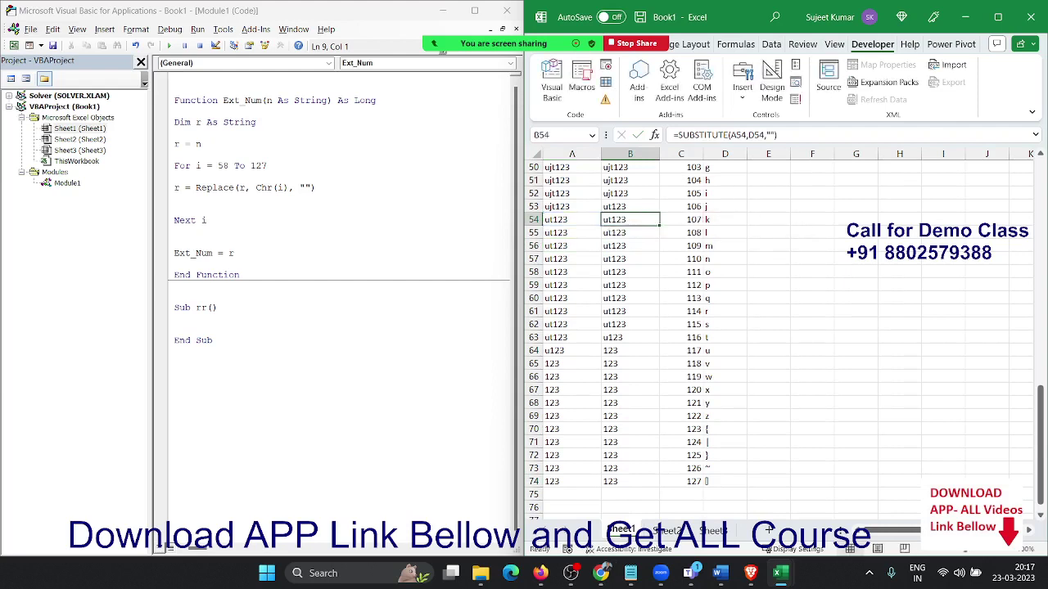
pyautogui.hotkey('alt', 'F11')
# Step: On Sheet2, enter a person's name, 'ipt Excel School', a phone number and an e-mail in A1
pyautogui.click(669, 530)
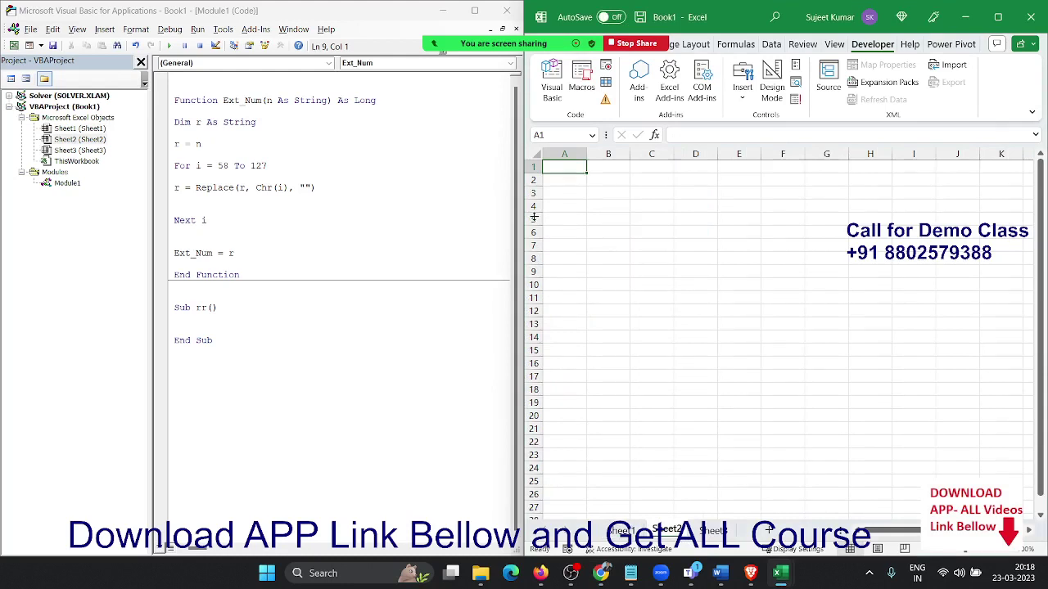
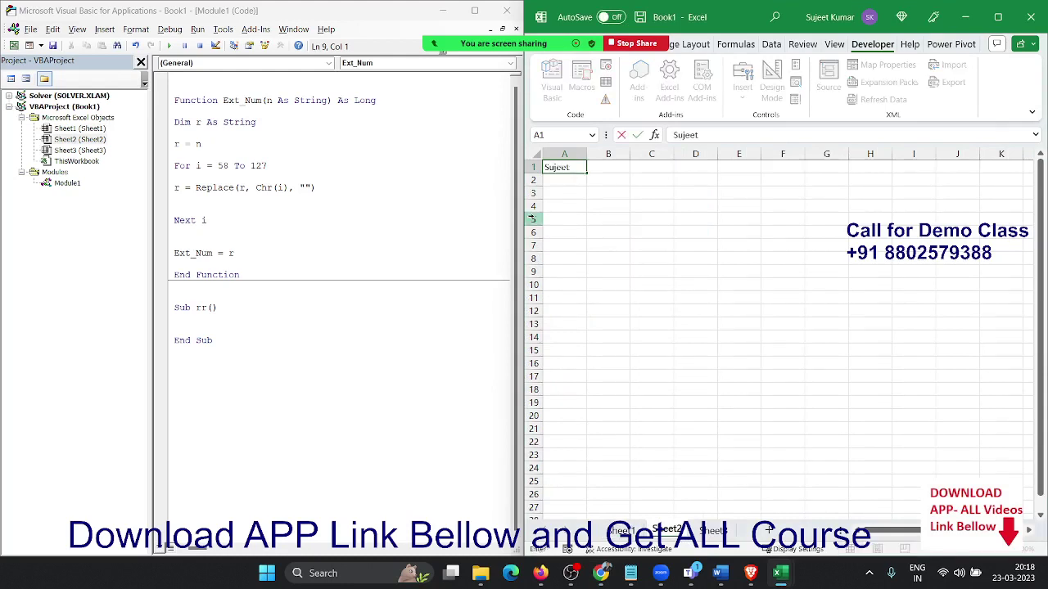
pyautogui.write('ipt')
pyautogui.write(' Excel Sc')
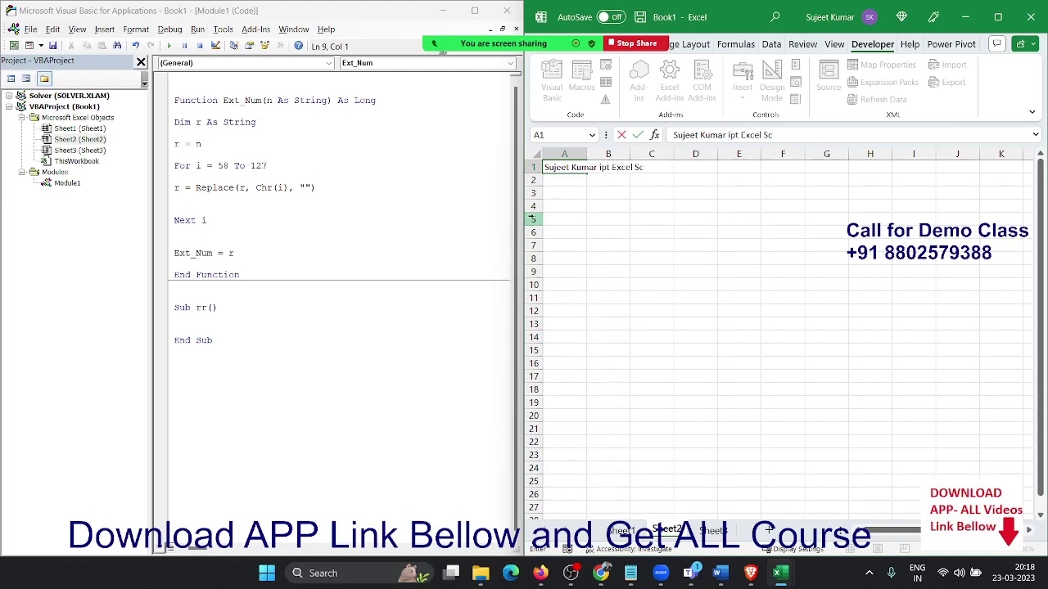
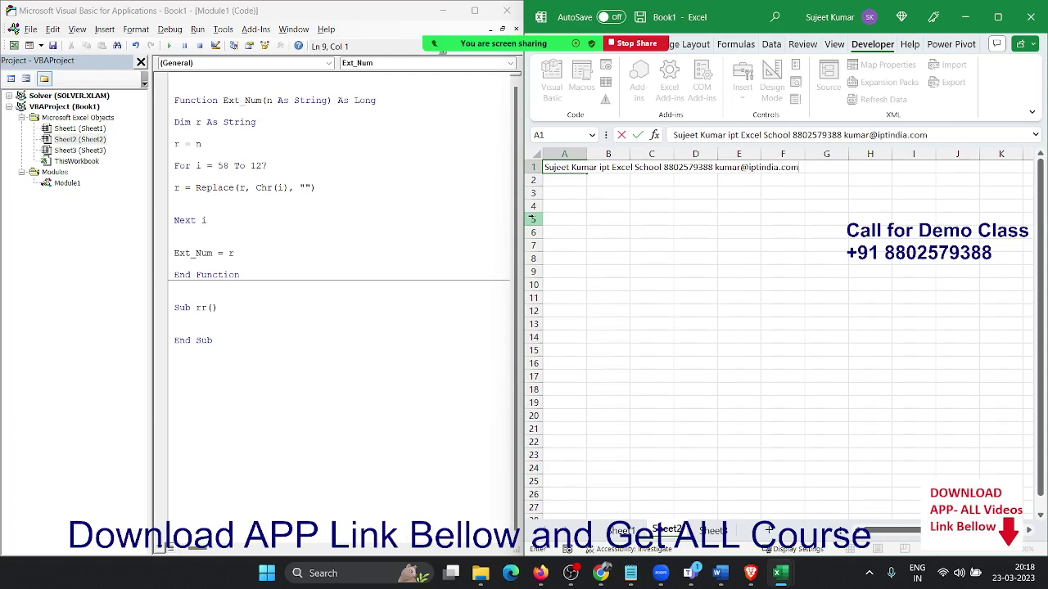
pyautogui.press('Return')
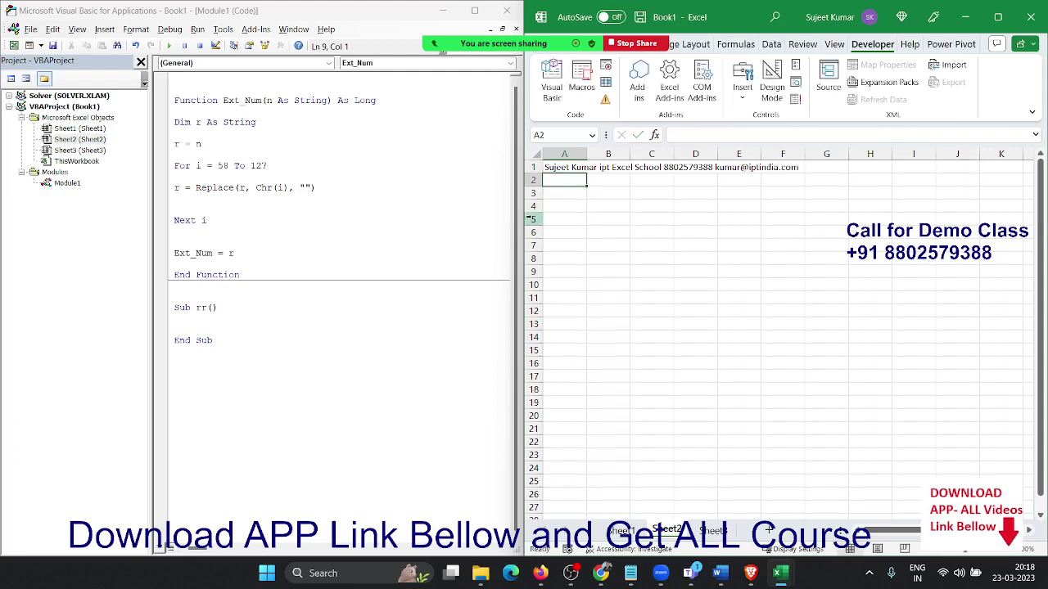
pyautogui.doubleClick(586, 154)
pyautogui.click(828, 167)
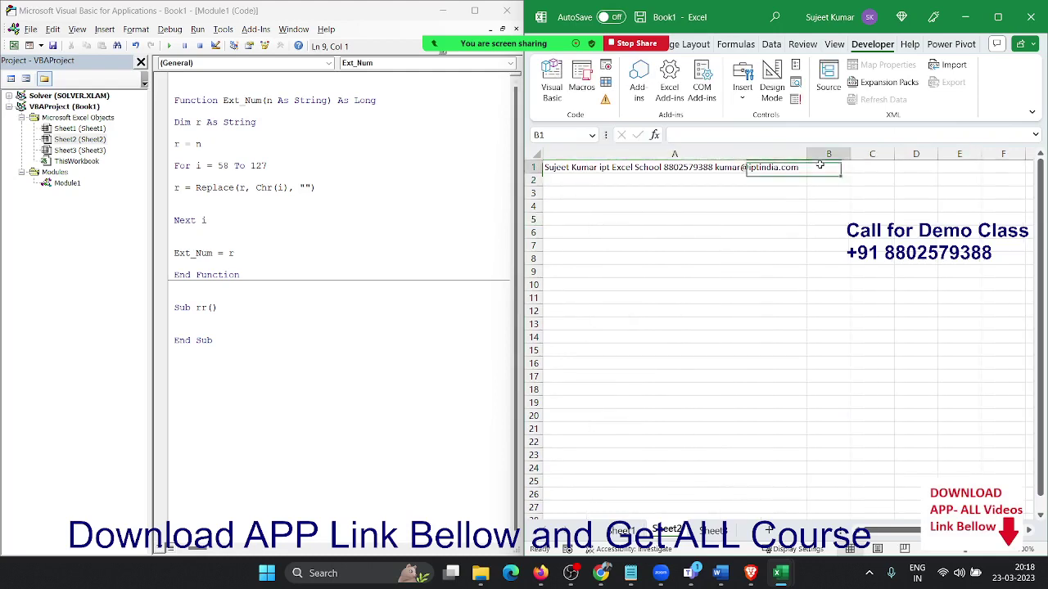
pyautogui.write('=ex')
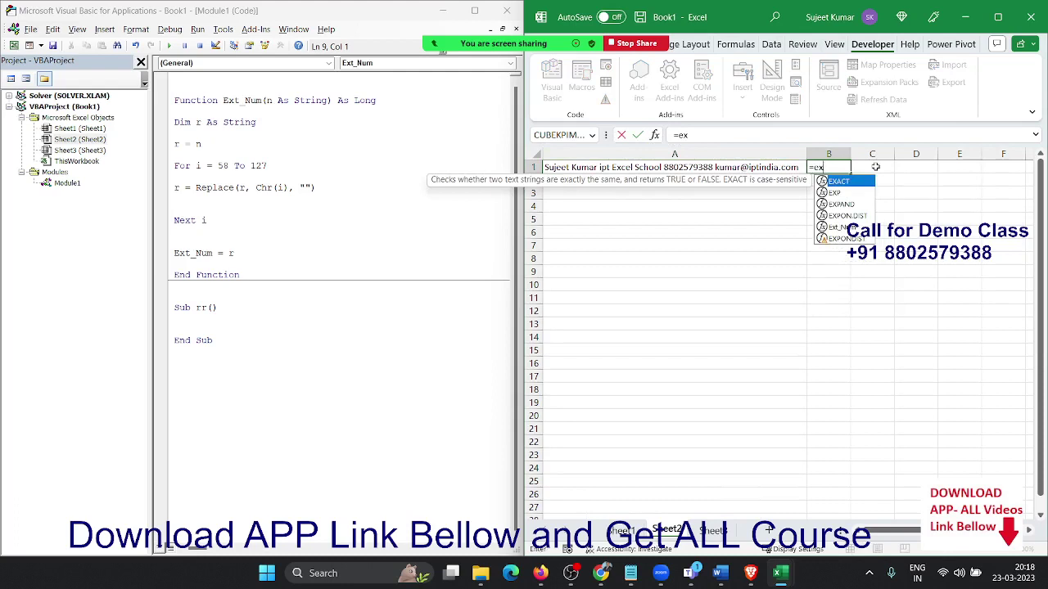
pyautogui.write('t')
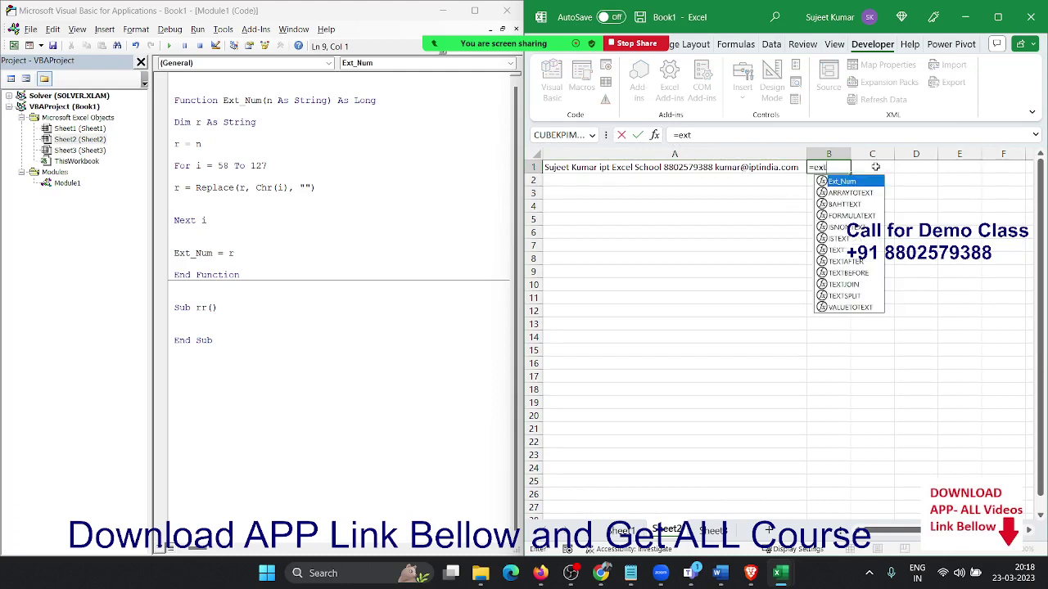
pyautogui.press('Tab')
pyautogui.press('Left')
pyautogui.press('Return')
pyautogui.press('Up')
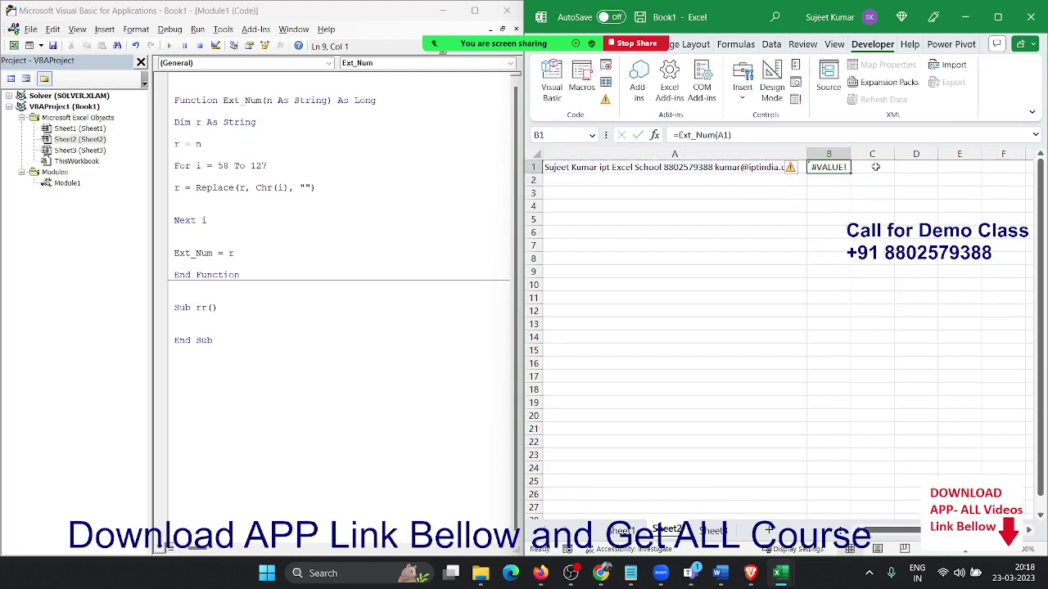
pyautogui.press('Left')
pyautogui.hotkey('ctrl', 'space')
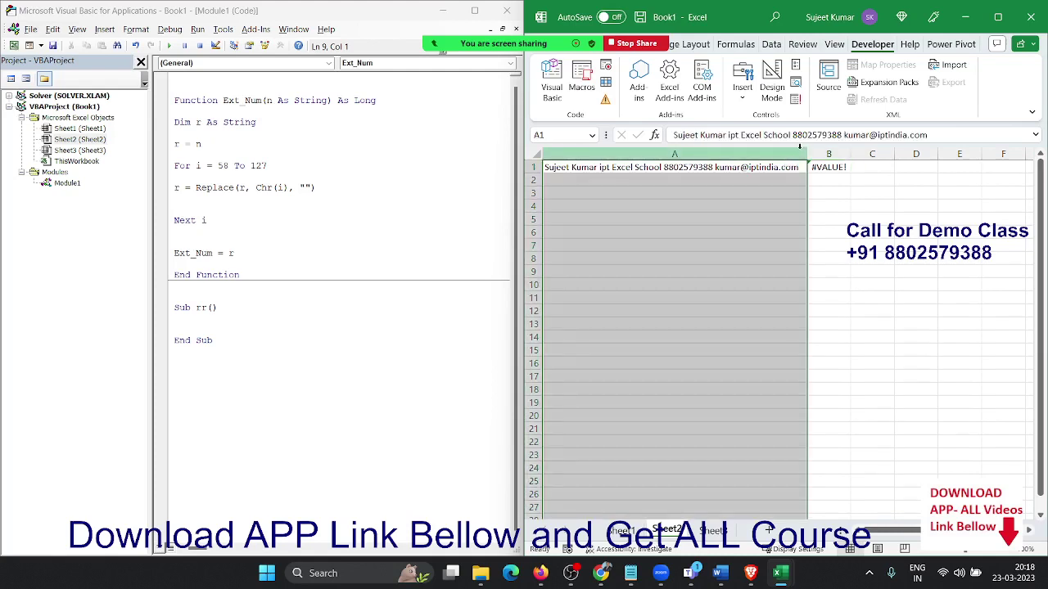
pyautogui.click(843, 167)
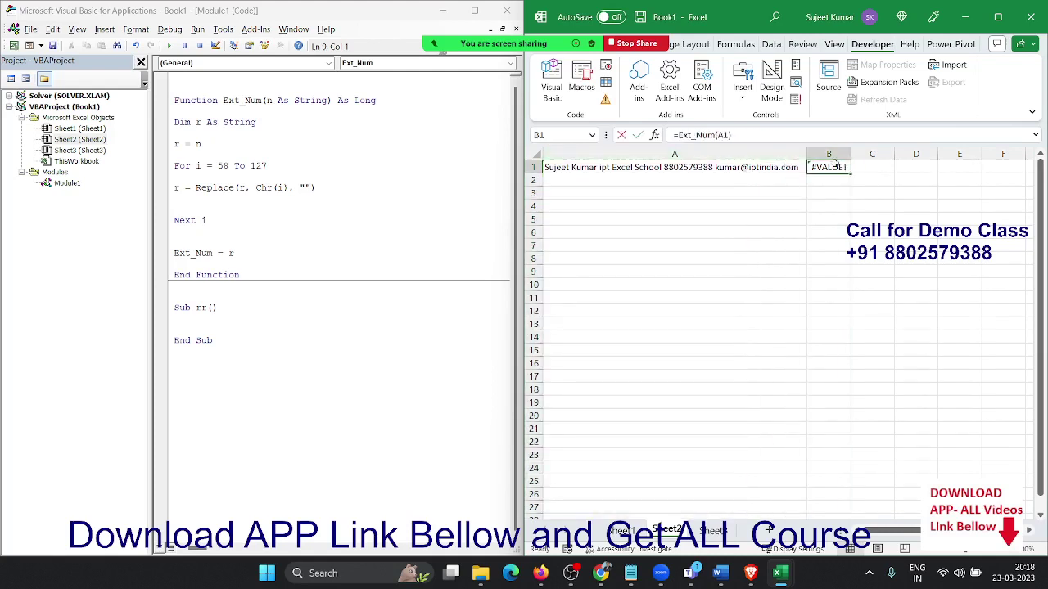
pyautogui.doubleClick(835, 167)
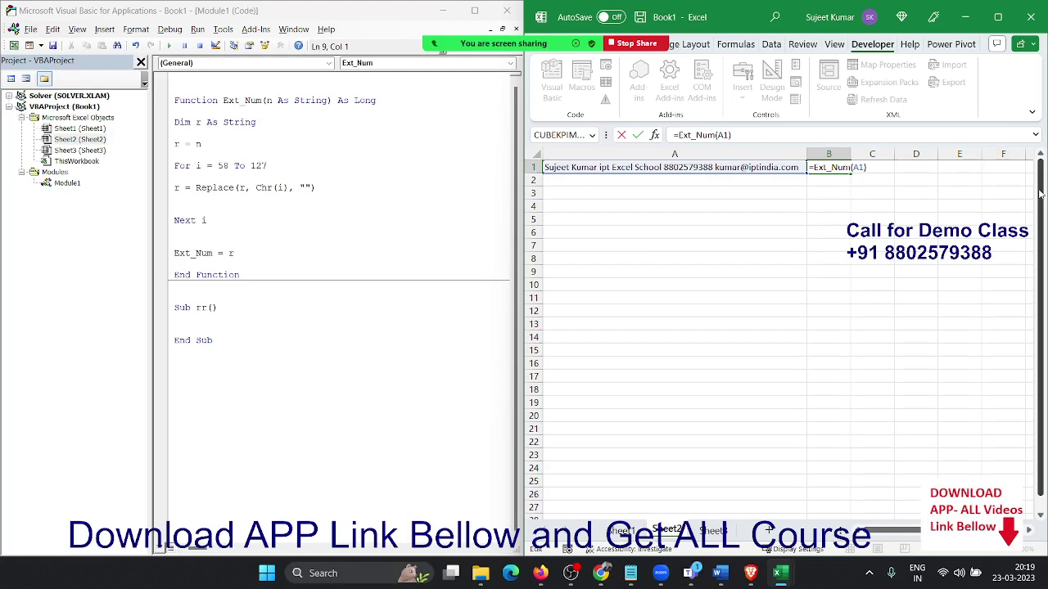
pyautogui.press('Return')
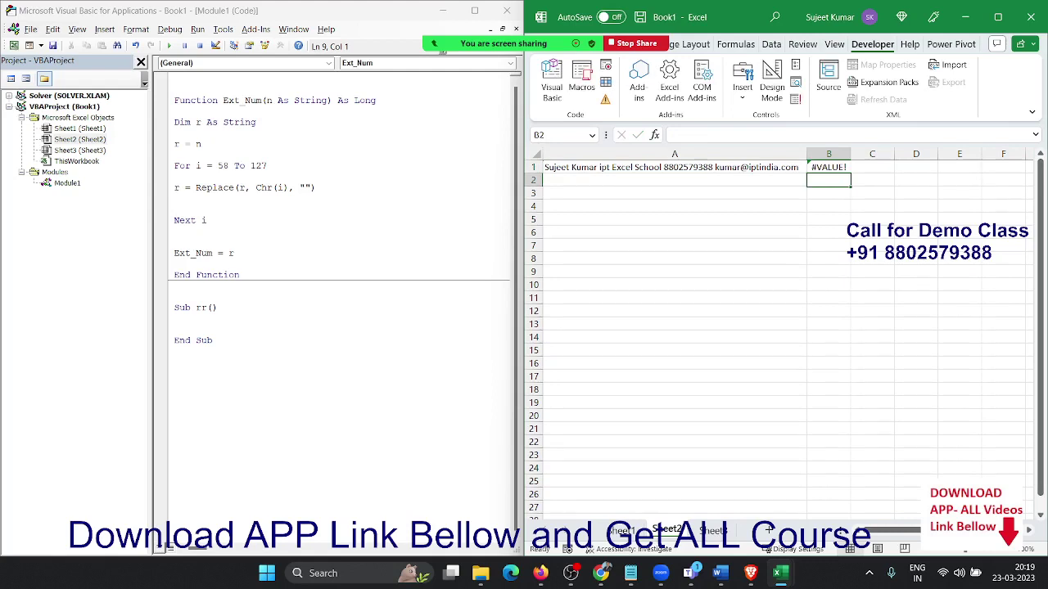
pyautogui.hotkey('alt', 'F11')
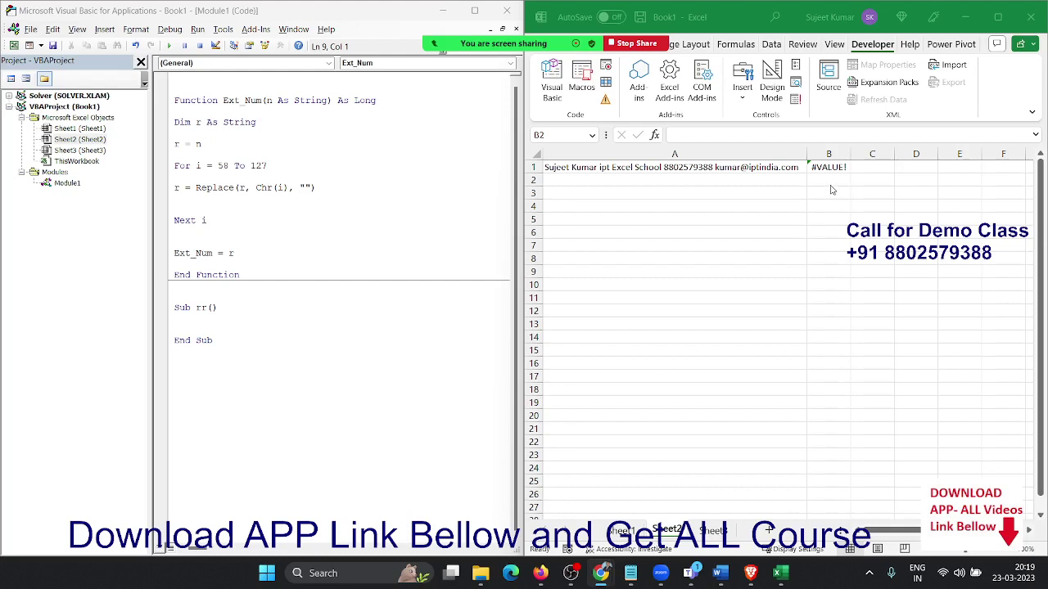
# Step: Re-enter B1's Ext_Num formula to recalculate it on the worksheet
pyautogui.click(831, 181)
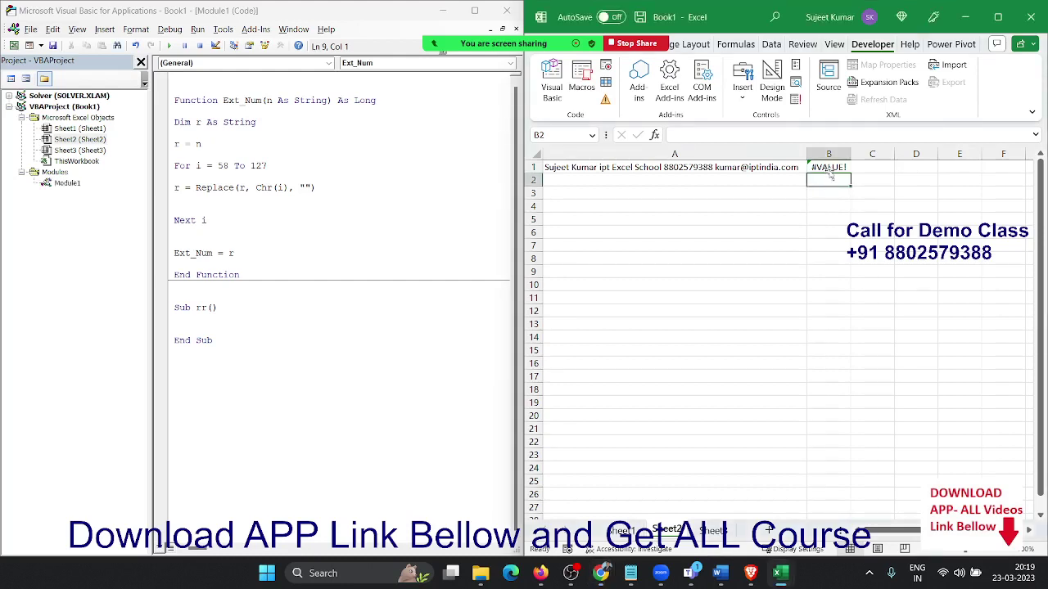
pyautogui.click(829, 168)
pyautogui.doubleClick(829, 168)
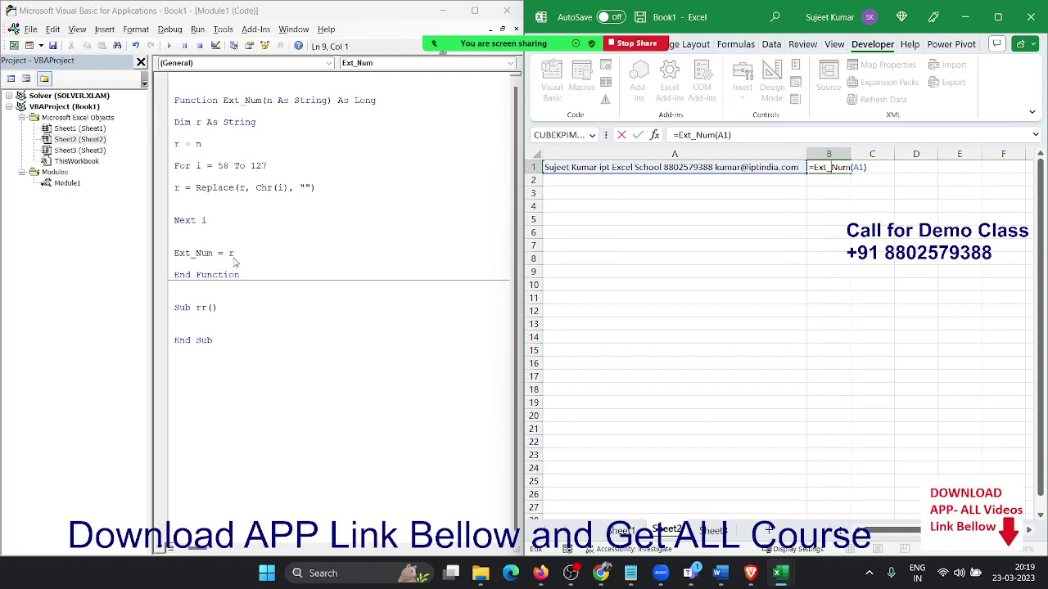
pyautogui.press('Return')
# Step: Delete 'As Long' from the Ext_Num declaration and recalculate B1 to show the number
pyautogui.click(386, 100)
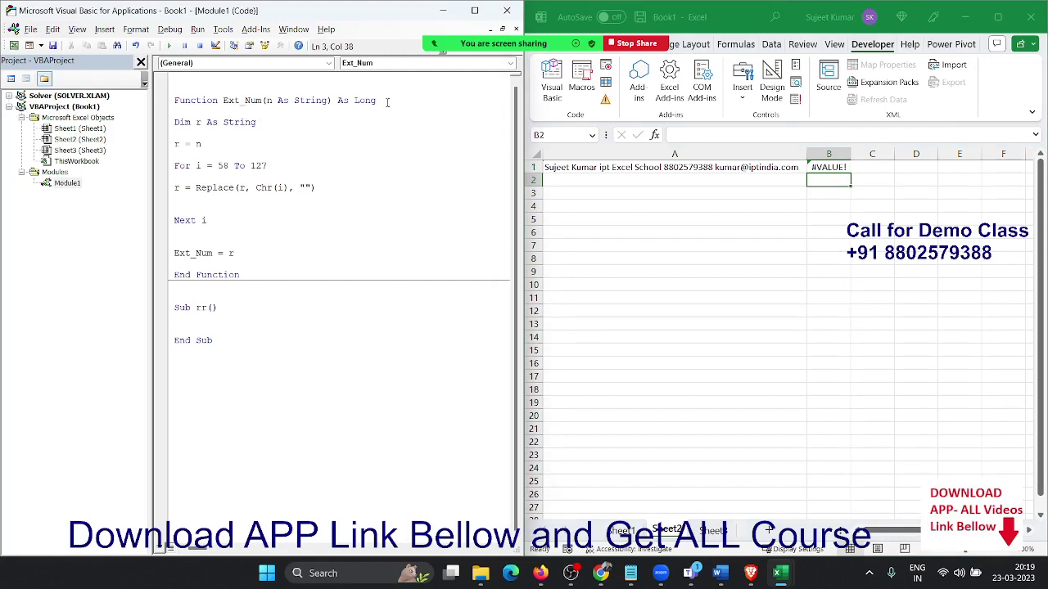
pyautogui.press('BackSpace')
pyautogui.press('BackSpace')
pyautogui.press('BackSpace')
pyautogui.press('BackSpace')
pyautogui.press('BackSpace')
pyautogui.press('BackSpace')
pyautogui.press('BackSpace')
pyautogui.click(828, 166)
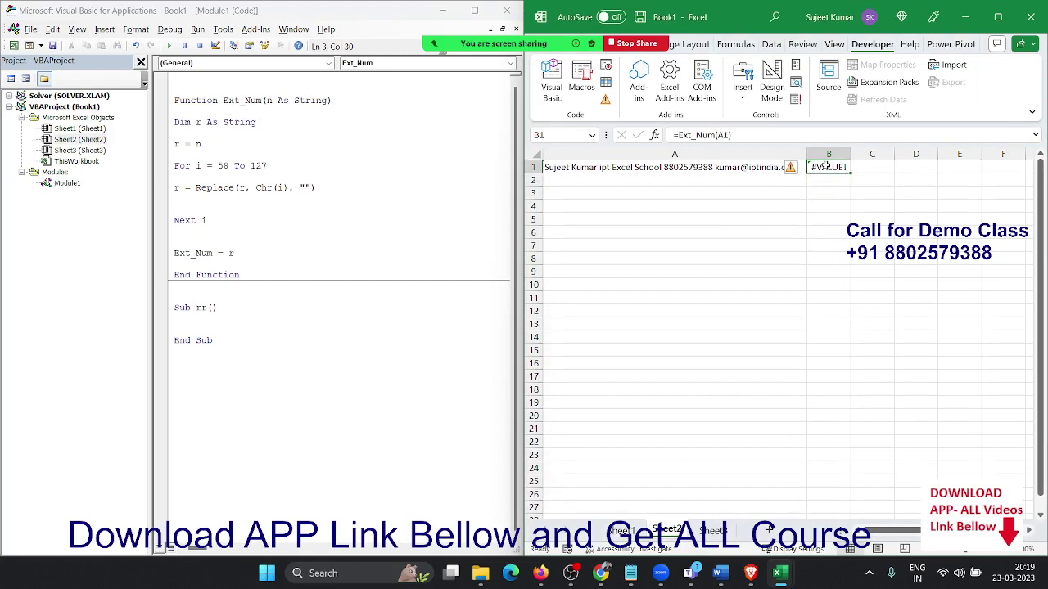
pyautogui.doubleClick(827, 166)
pyautogui.press('Return')
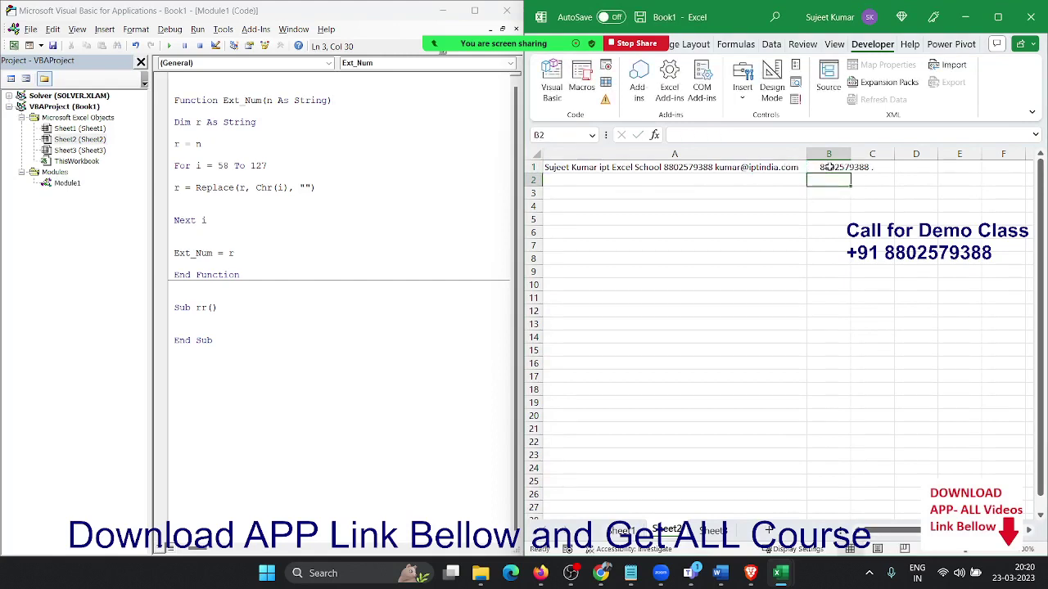
pyautogui.click(828, 167)
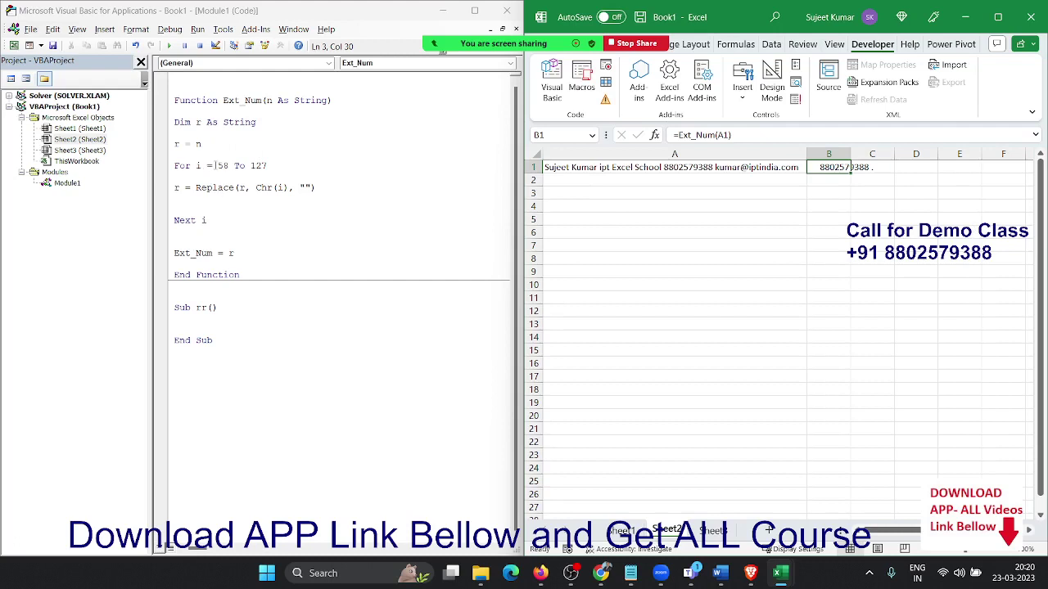
# Step: Start Ext_Num's loop at 0 and wrap Replace in If i >= 58 Or i <= 47 Then … End If
pyautogui.doubleClick(219, 165)
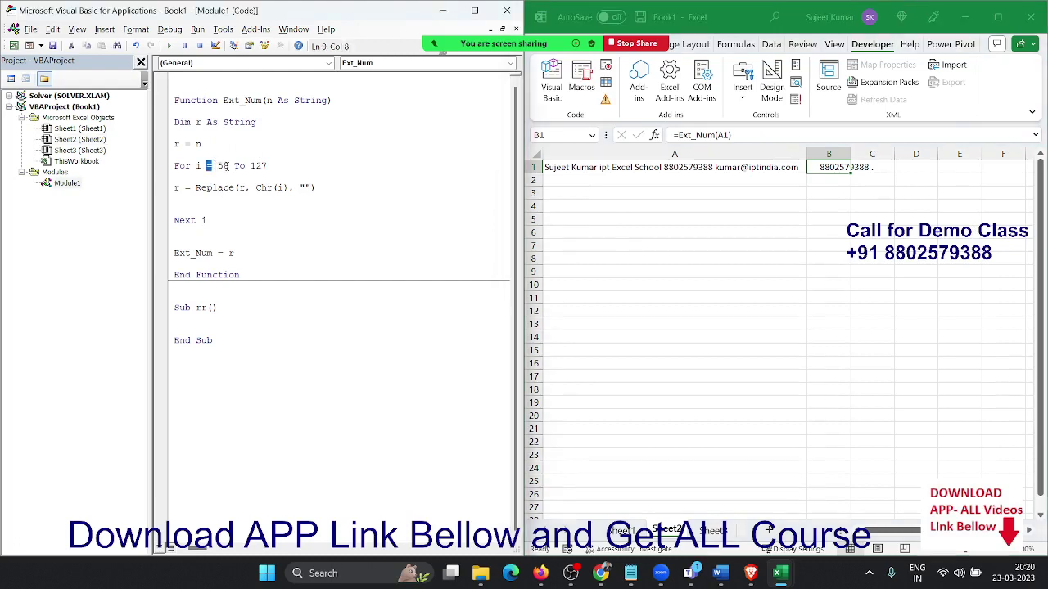
pyautogui.write('0')
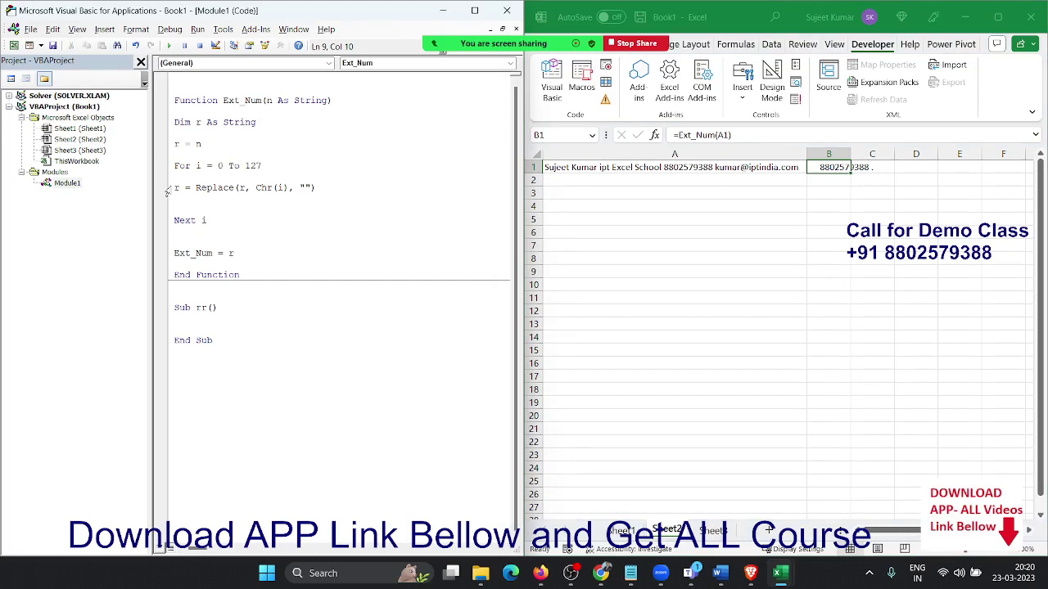
pyautogui.click(167, 191)
pyautogui.press('Up')
pyautogui.write('if ')
pyautogui.write('i ')
pyautogui.write('>=')
pyautogui.write('58 ')
pyautogui.write('or ')
pyautogui.write('i')
pyautogui.write('<=')
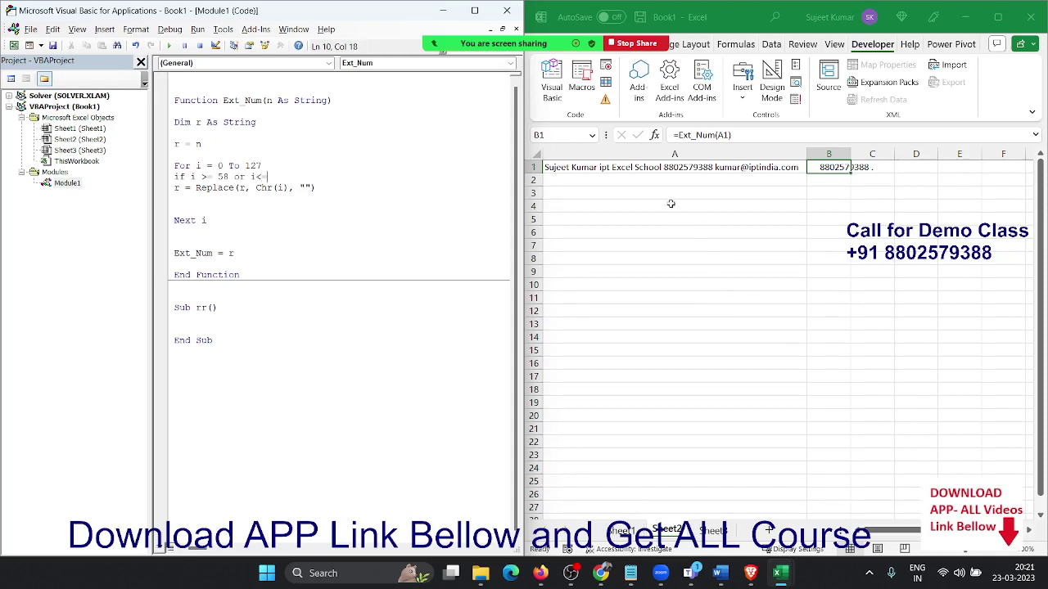
pyautogui.write('47 ')
pyautogui.write('then')
pyautogui.click(175, 198)
pyautogui.write('end ')
pyautogui.write('if')
# Step: Recalculate B1 so it shows only the phone digits, and autofit column B
pyautogui.doubleClick(830, 168)
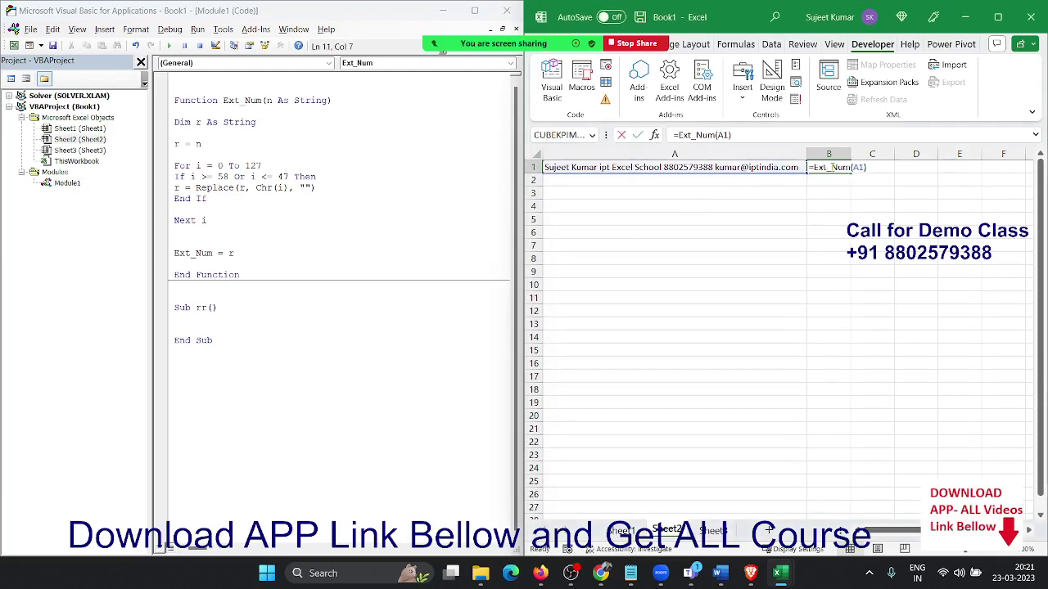
pyautogui.press('Return')
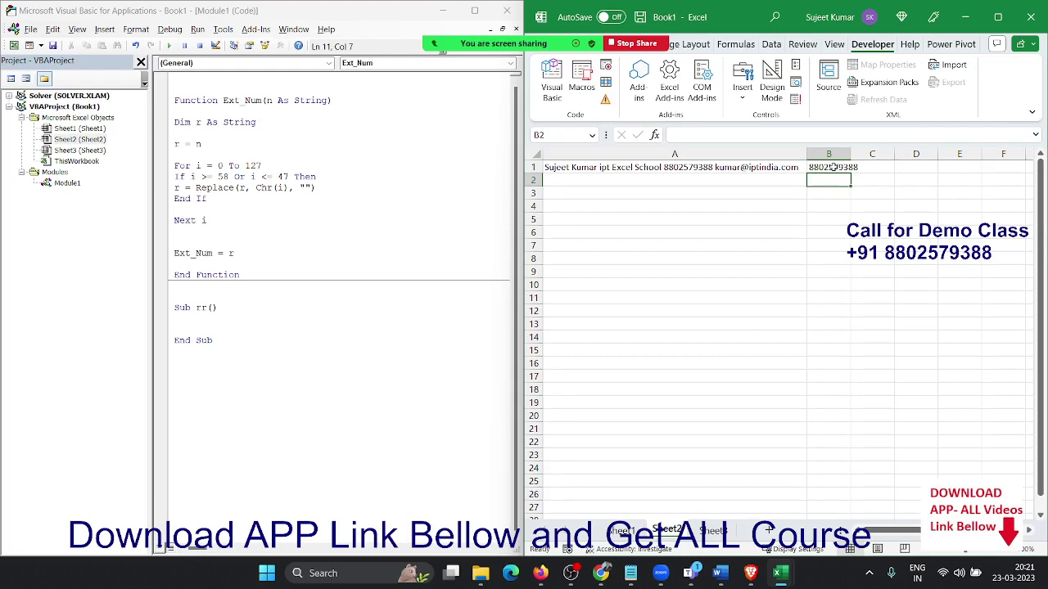
pyautogui.doubleClick(851, 154)
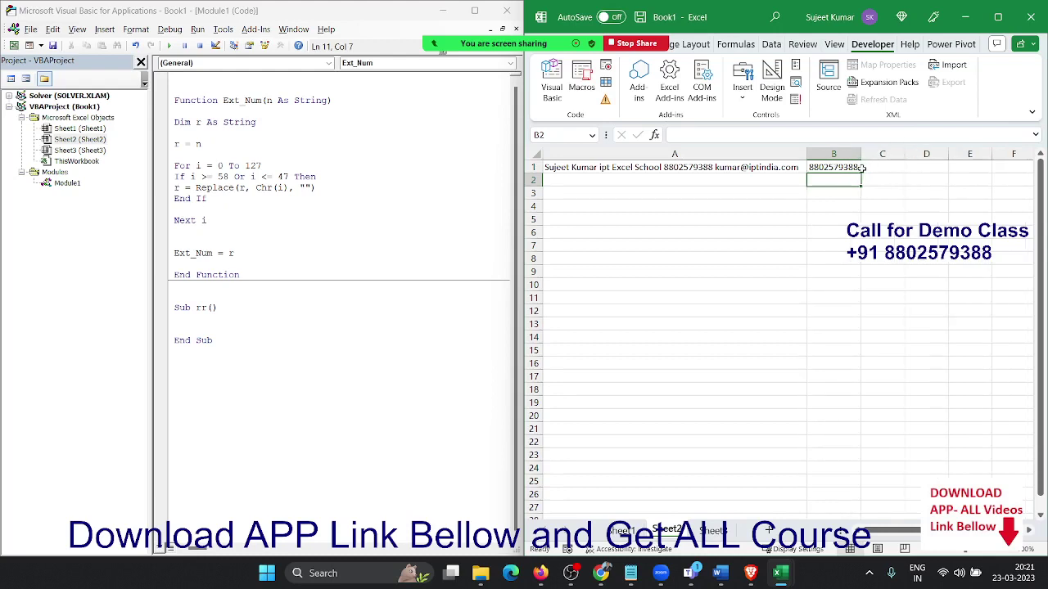
pyautogui.click(864, 168)
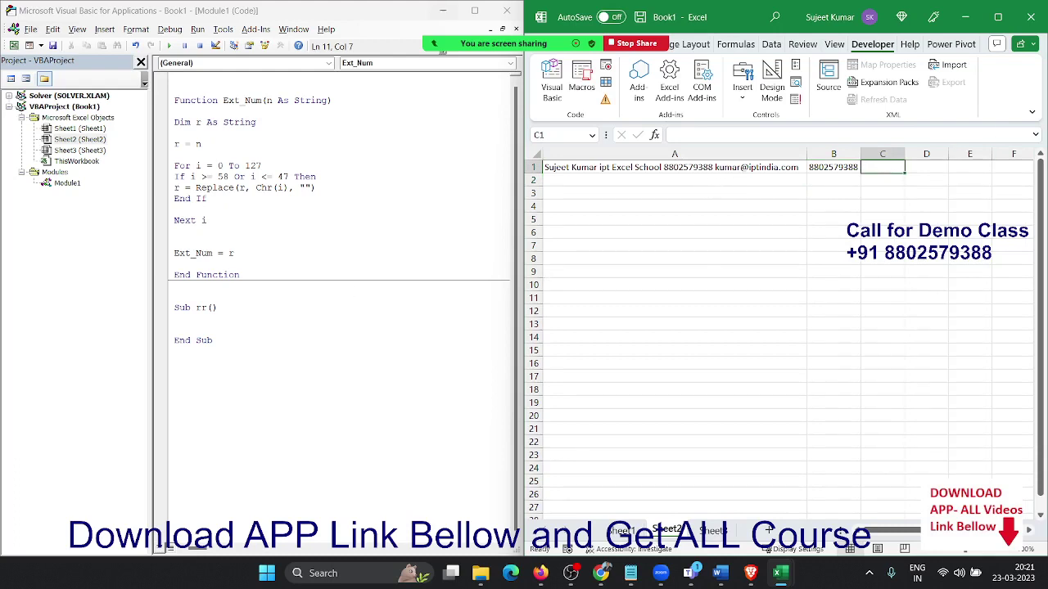
# Step: Add a Function Email(n As String) … End Function skeleton below Ext_Num's End Function
pyautogui.hotkey('alt', 'Tab')
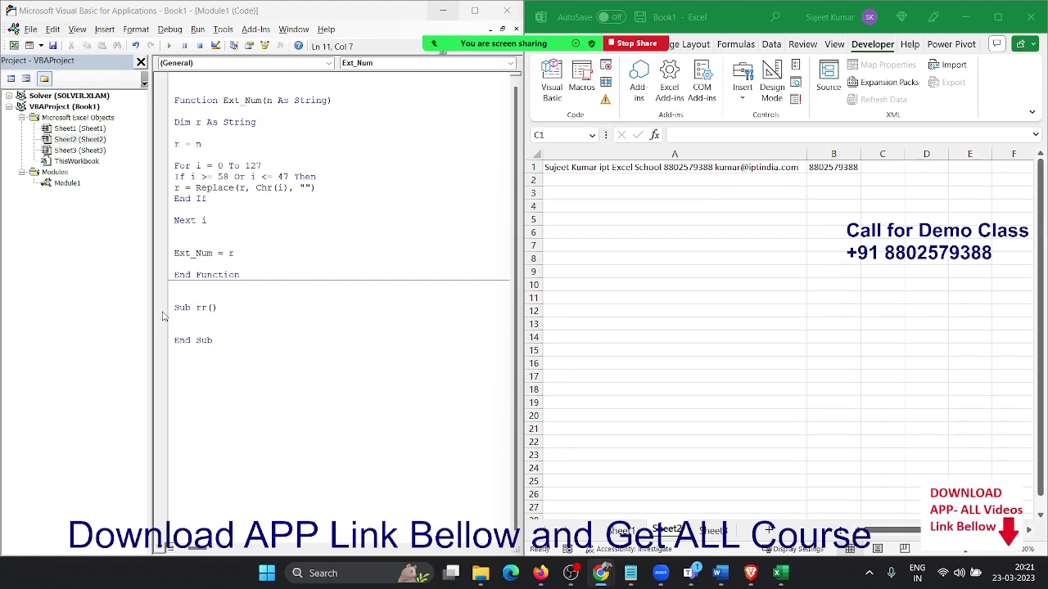
pyautogui.click(194, 285)
pyautogui.press('Return')
pyautogui.press('Return')
pyautogui.press('Return')
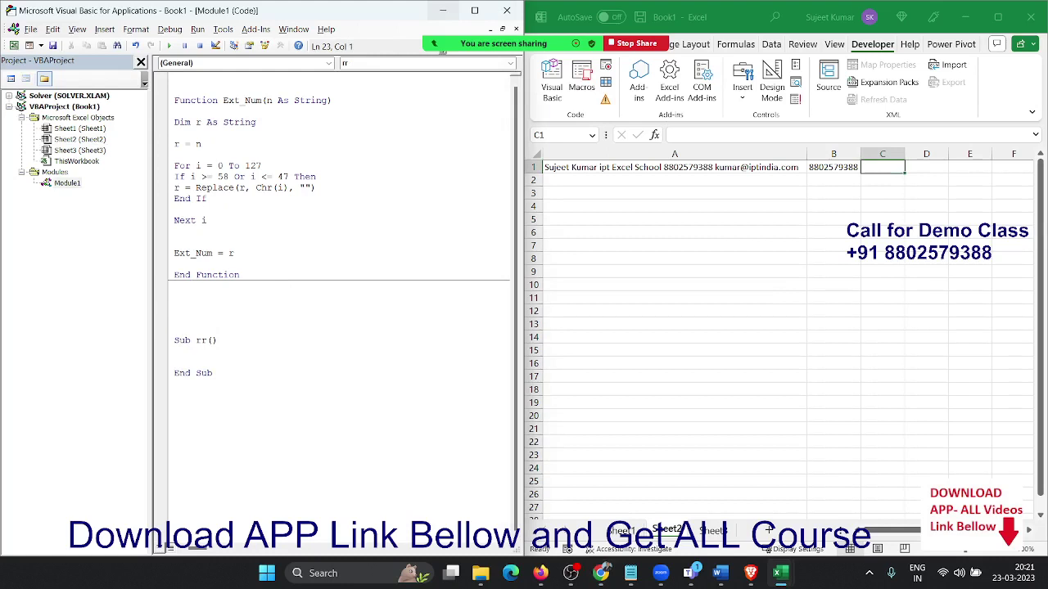
pyautogui.press('Return')
pyautogui.press('Up')
pyautogui.press('Up')
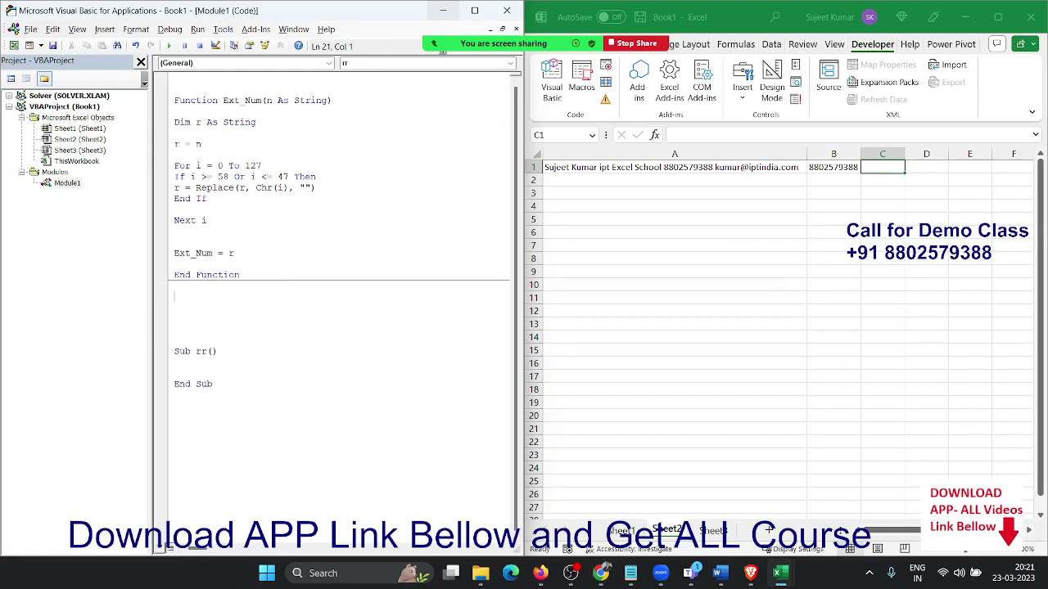
pyautogui.write('functi')
pyautogui.write('on E')
pyautogui.write('mail')
pyautogui.write('(n as ')
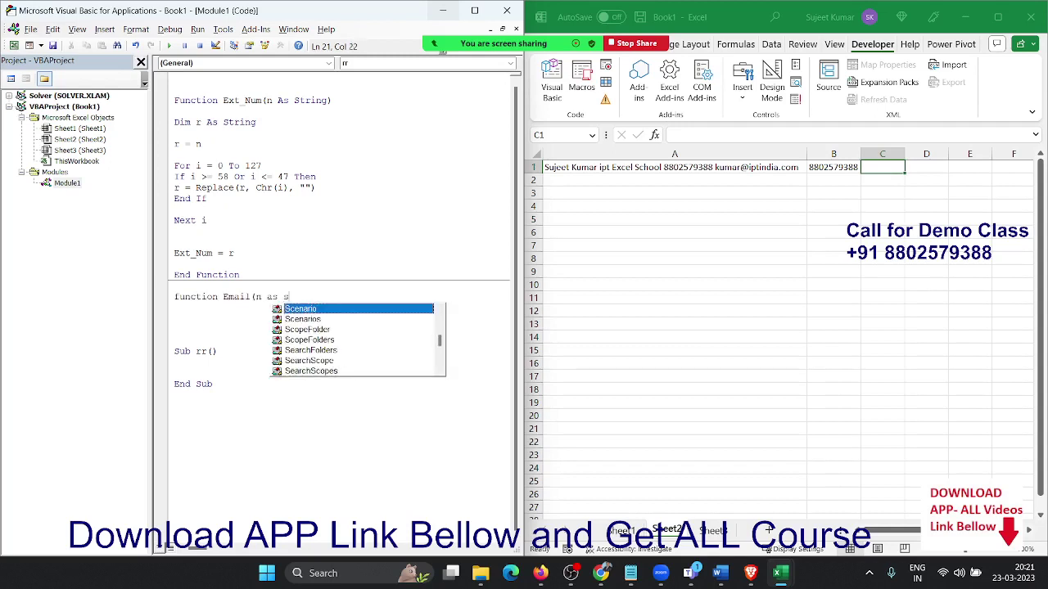
pyautogui.write('str)')
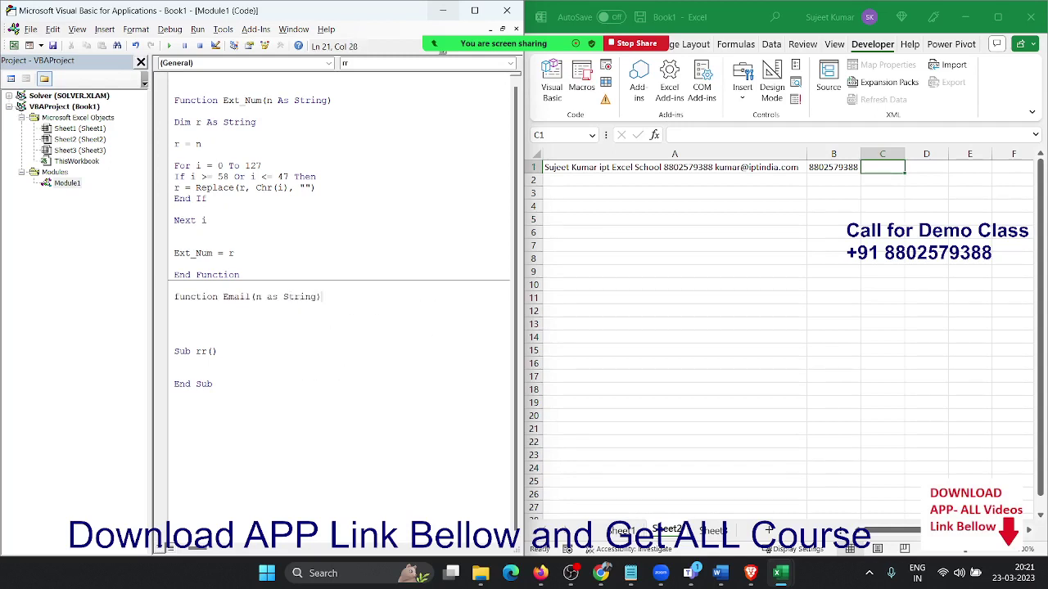
pyautogui.press('Return')
pyautogui.press('Return')
pyautogui.press('Return')
pyautogui.press('Return')
pyautogui.press('Return')
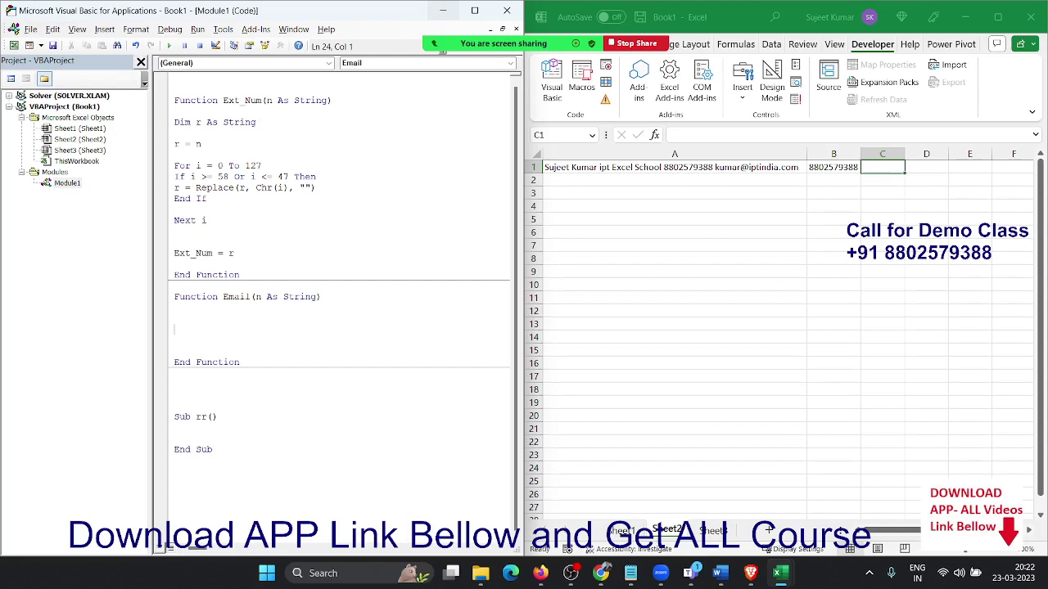
# Step: Enter =FIND(" ",A1,1) in A3, returning 7 as the first space's position
pyautogui.click(649, 214)
pyautogui.click(633, 192)
pyautogui.write('=f')
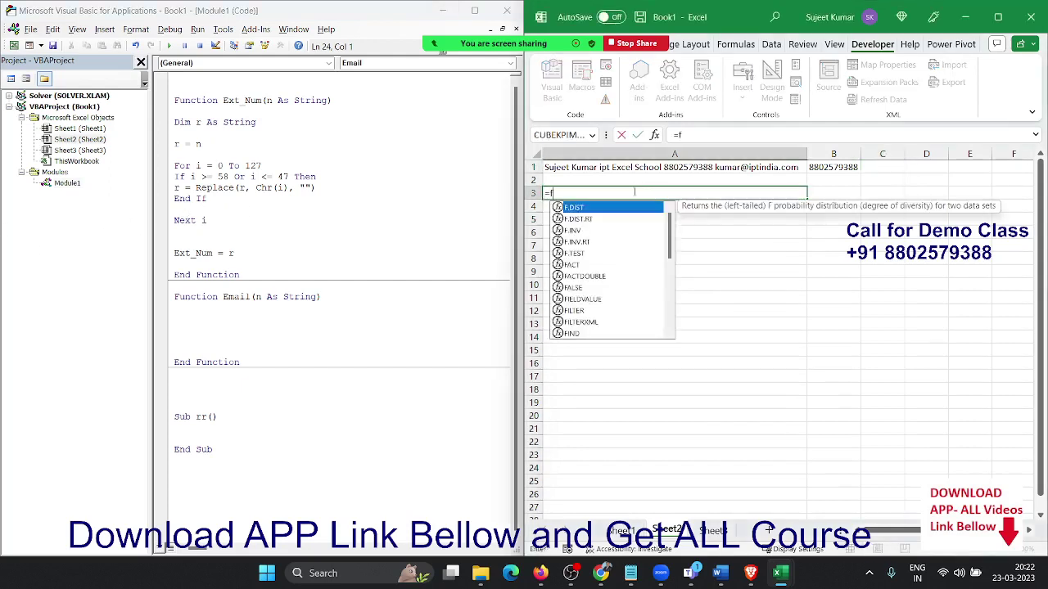
pyautogui.write('in')
pyautogui.press('Tab')
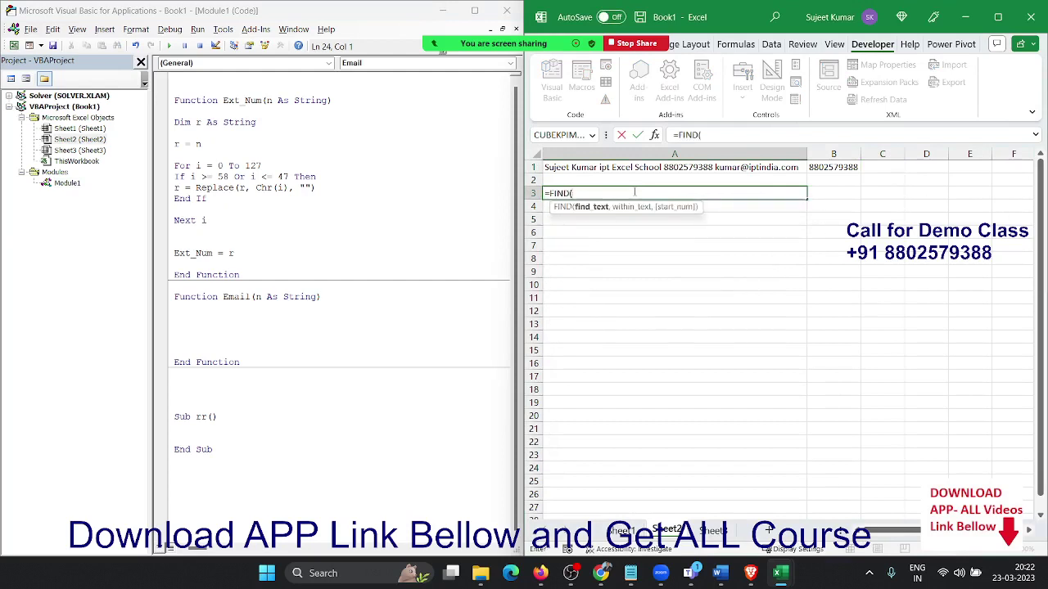
pyautogui.write('"')
pyautogui.write(',A1')
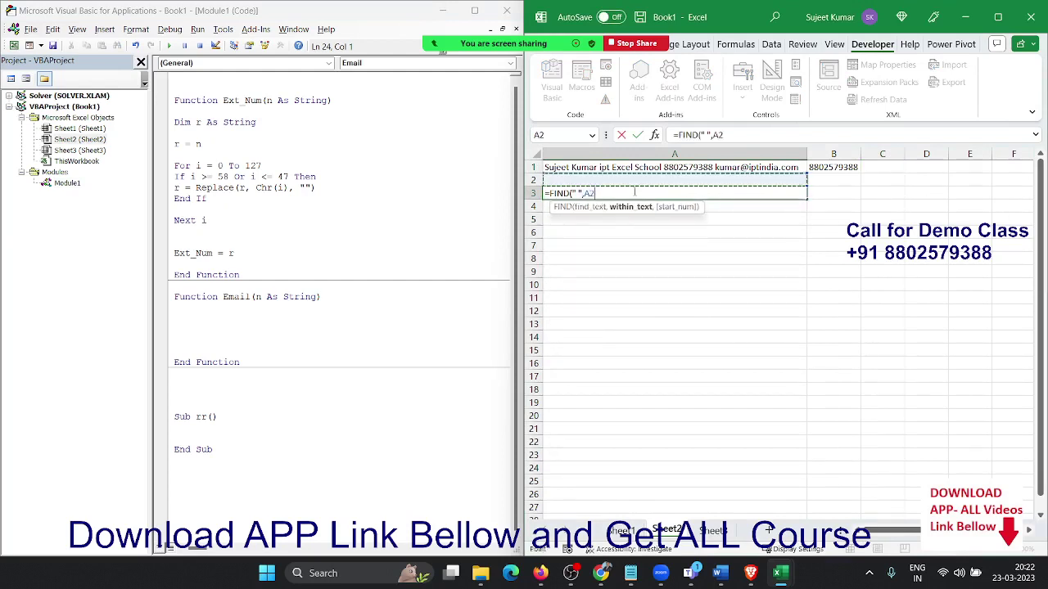
pyautogui.write(',')
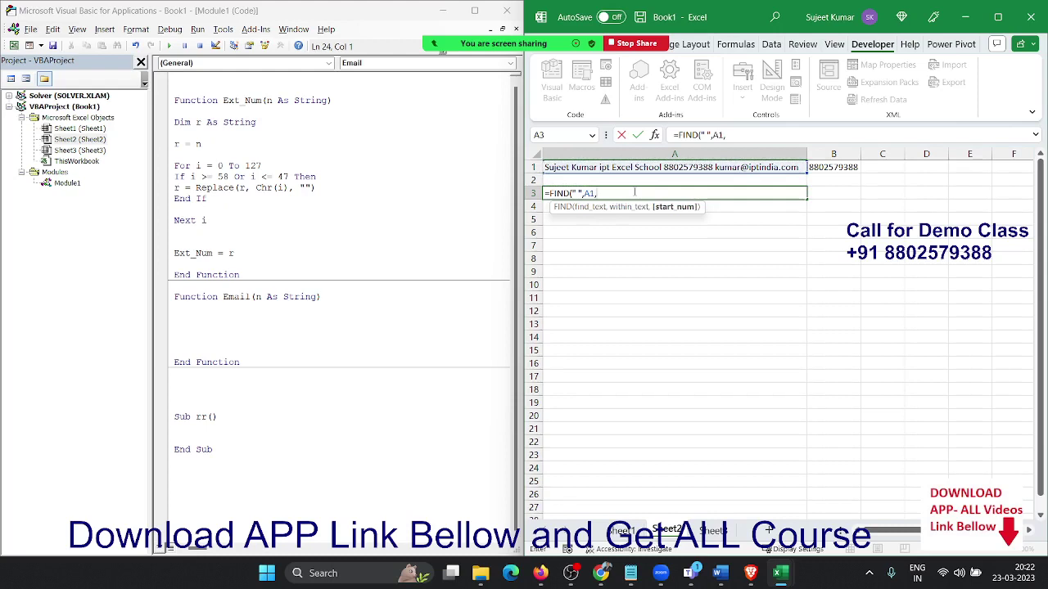
pyautogui.write('1')
pyautogui.press('Return')
pyautogui.click(633, 190)
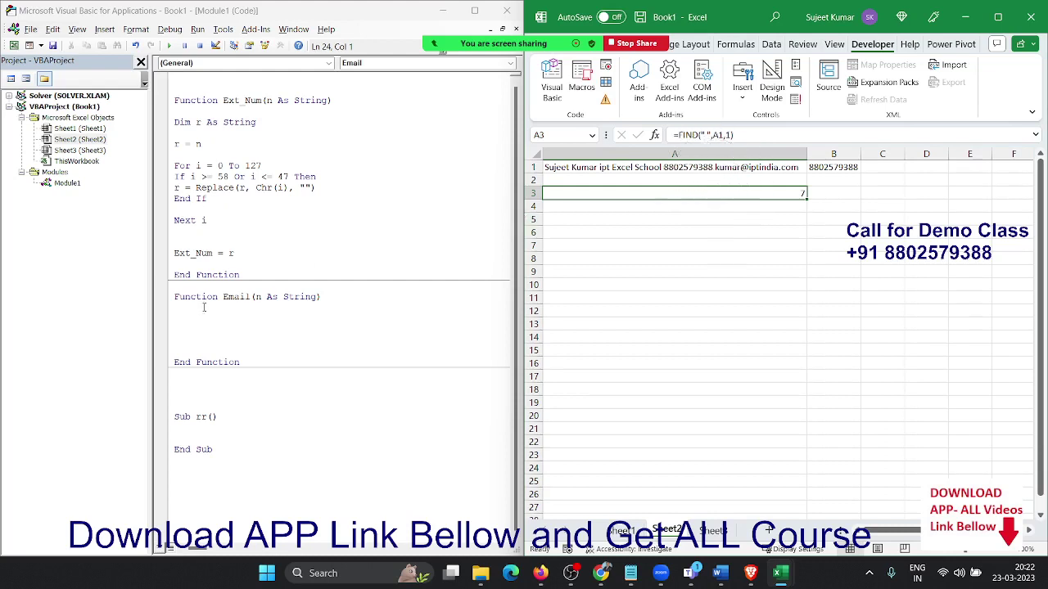
# Step: In the Email function, add an InStrRev(n, " ") line and dismiss the compile error
pyautogui.hotkey('alt', 'F11')
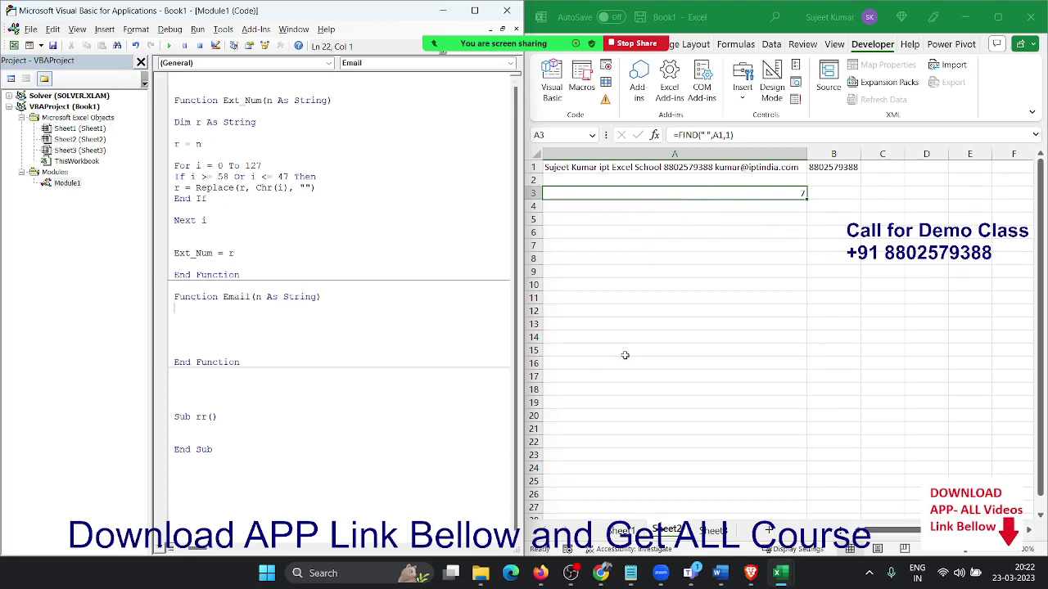
pyautogui.press('Return')
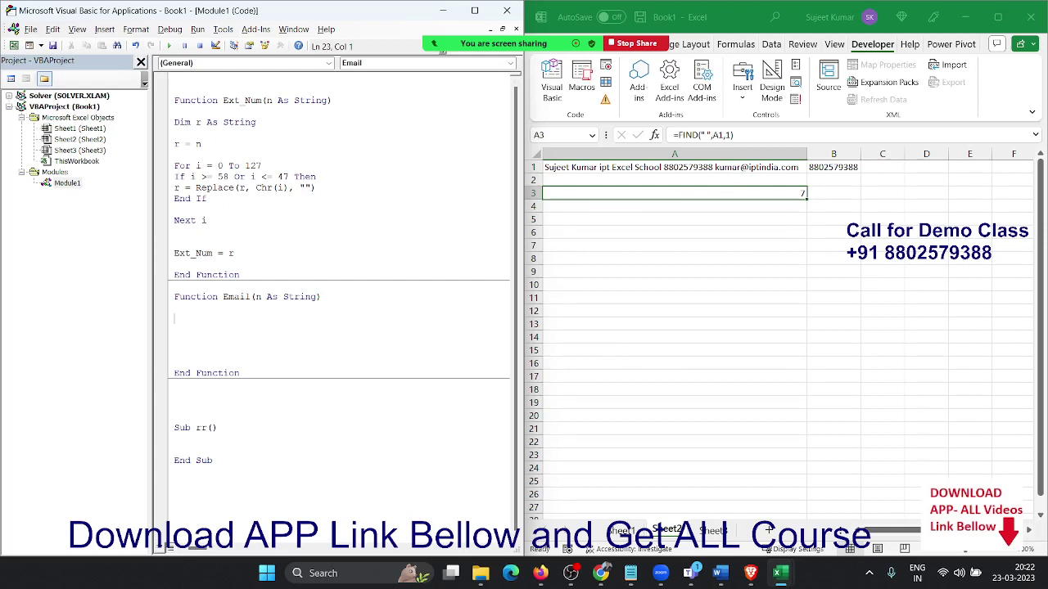
pyautogui.write('i')
pyautogui.write('nstr')
pyautogui.write('rev')
pyautogui.write('(')
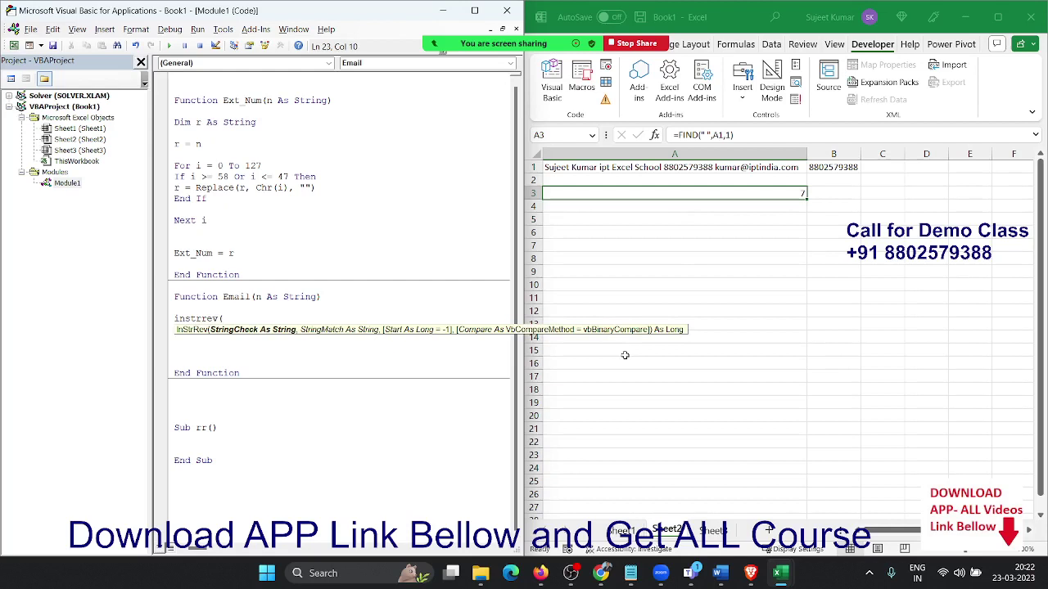
pyautogui.write('n')
pyautogui.write(',')
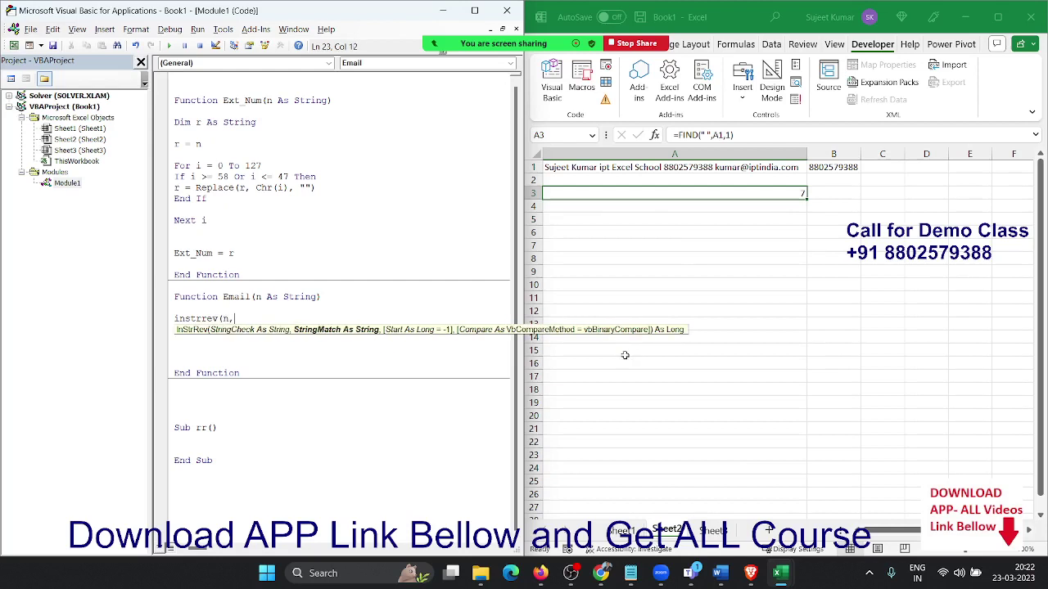
pyautogui.write('"')
pyautogui.write(' ")')
pyautogui.press('Return')
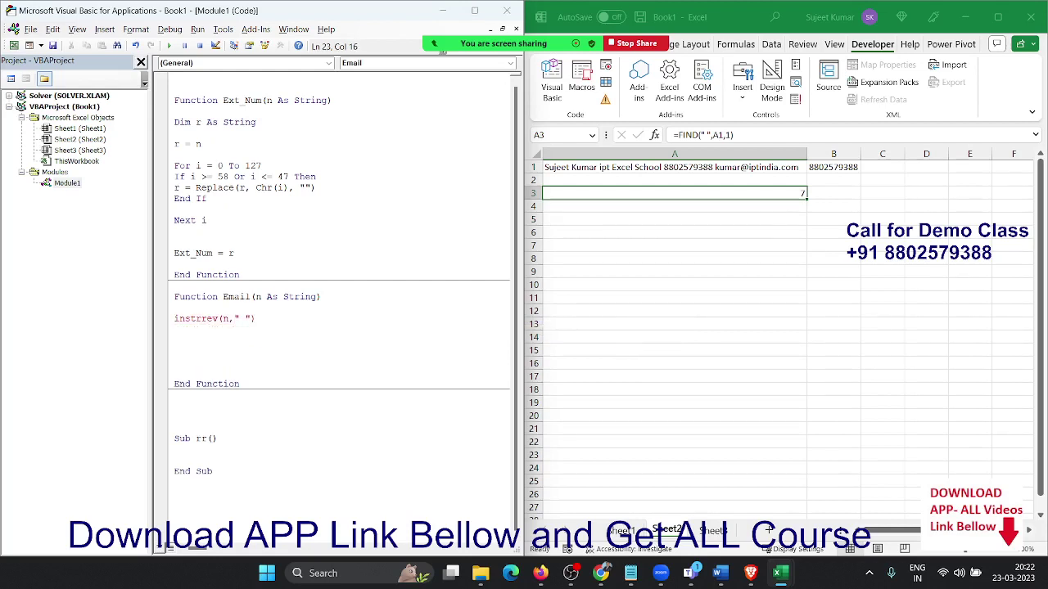
pyautogui.press('Return')
pyautogui.press('Left')
pyautogui.press('Left')
pyautogui.press('Left')
pyautogui.press('Left')
pyautogui.press('Left')
pyautogui.press('Left')
pyautogui.click(174, 318)
# Step: Assign that result to r and declare Dim r As Long on the line above
pyautogui.write('r =')
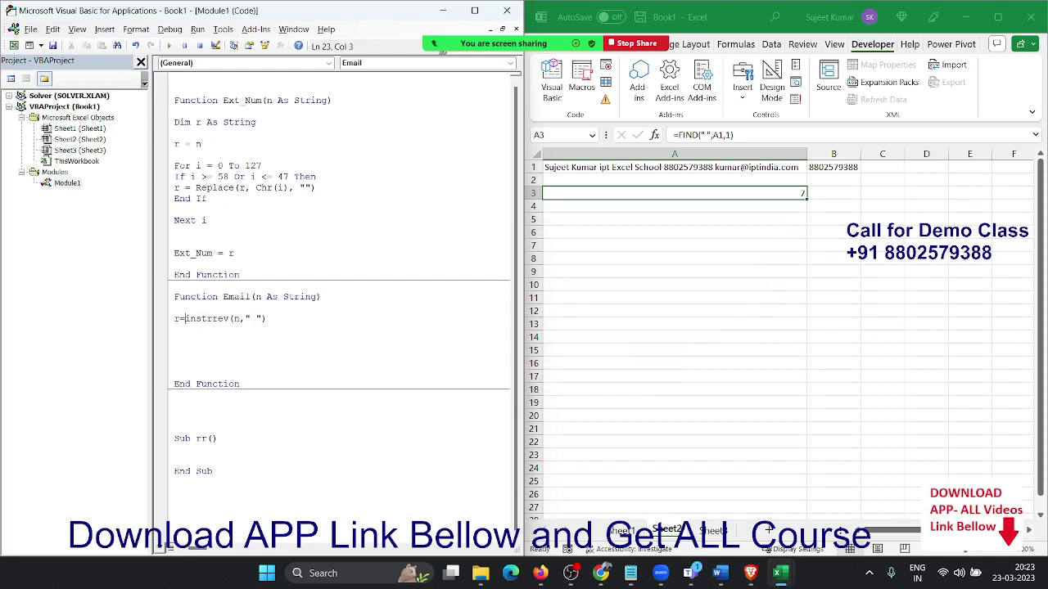
pyautogui.press('Up')
pyautogui.write('di')
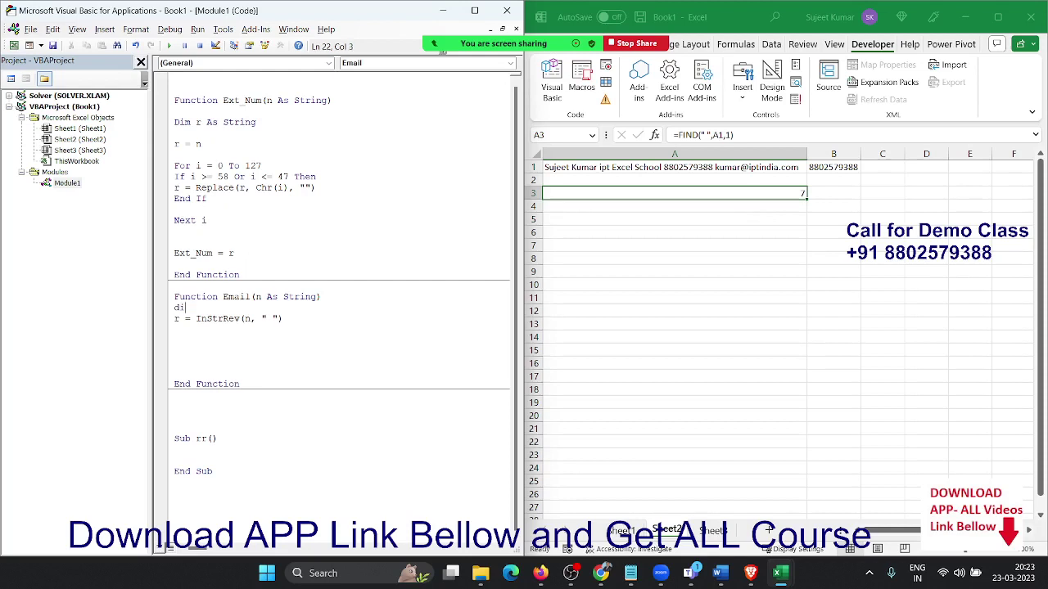
pyautogui.write('m r ')
pyautogui.write('as Long')
pyautogui.press('Down')
pyautogui.press('Down')
pyautogui.press('Down')
pyautogui.press('Up')
pyautogui.press('Up')
pyautogui.press('Right')
pyautogui.press('Right')
pyautogui.press('Right')
pyautogui.press('Up')
pyautogui.press('Up')
pyautogui.press('Up')
pyautogui.press('End')
pyautogui.press('Return')
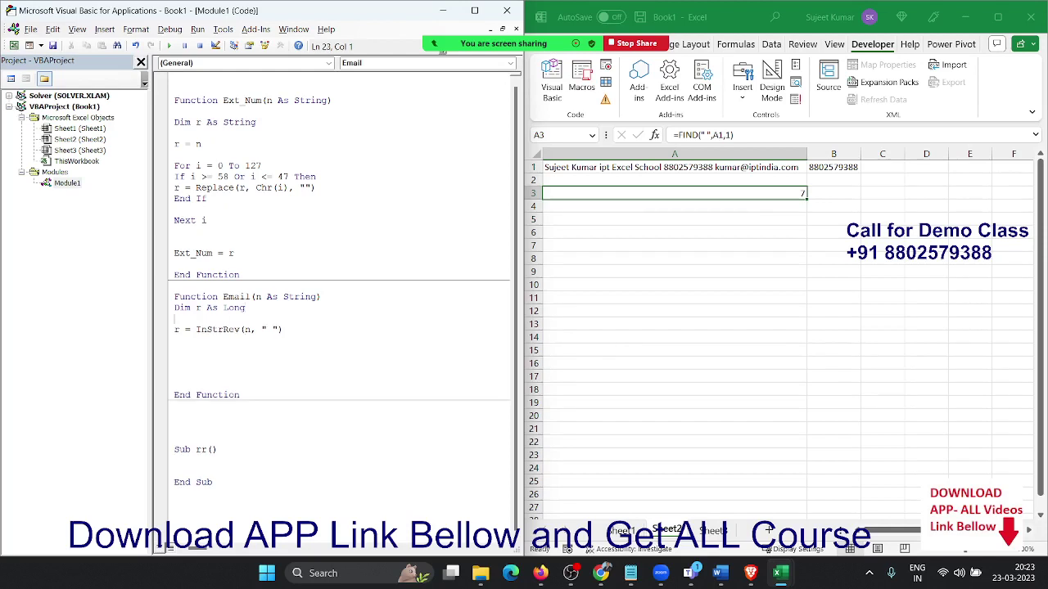
# Step: Declare re As String, set re = Mid(n, r + 1, Len(n) - r), and return Email = re
pyautogui.write('dim re')
pyautogui.write(' as str')
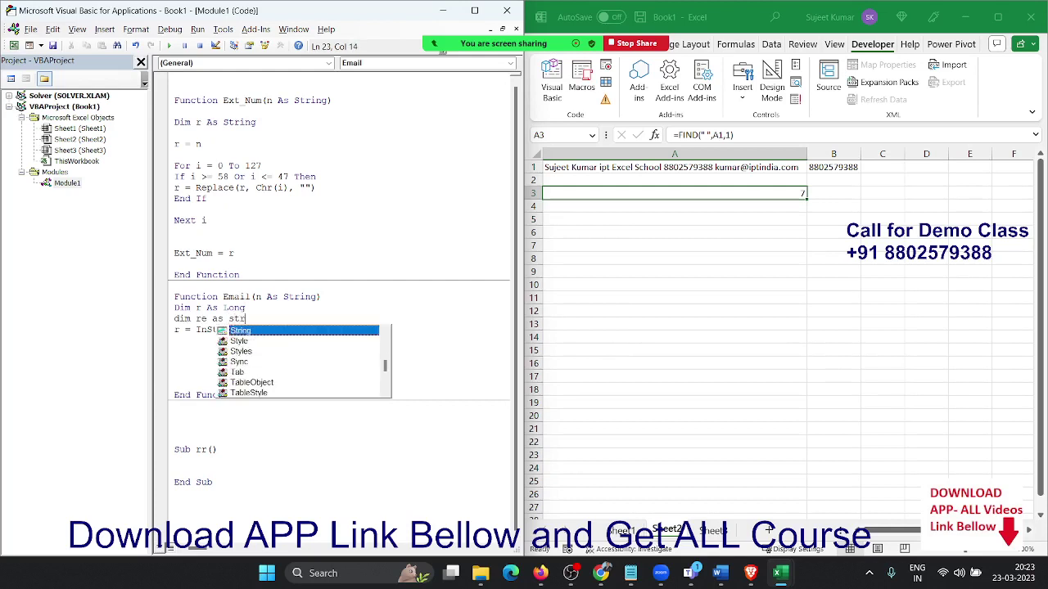
pyautogui.press('Tab')
pyautogui.press('Down')
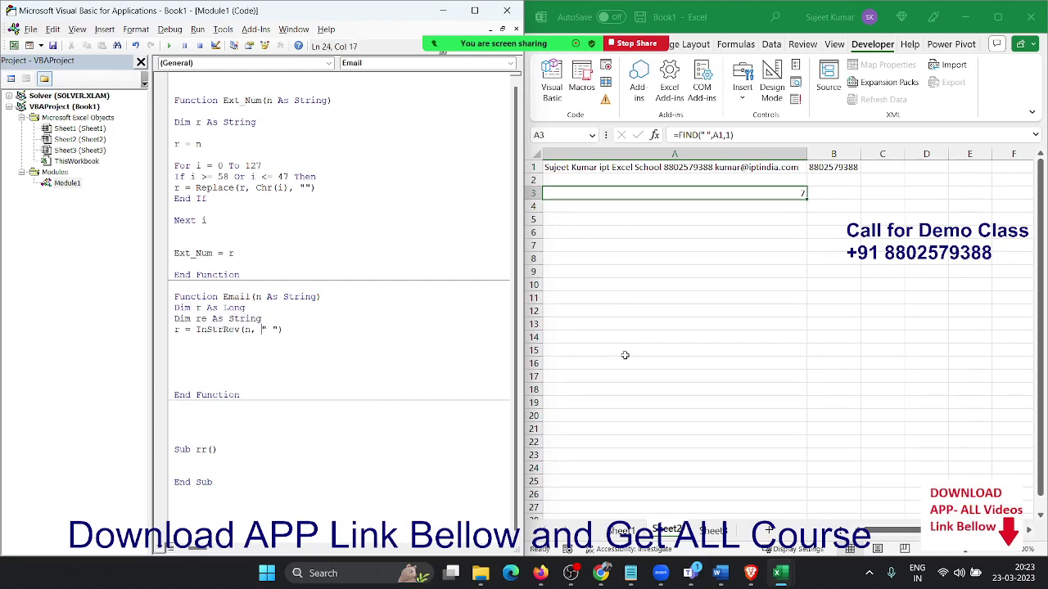
pyautogui.press('Down')
pyautogui.press('Return')
pyautogui.write('re')
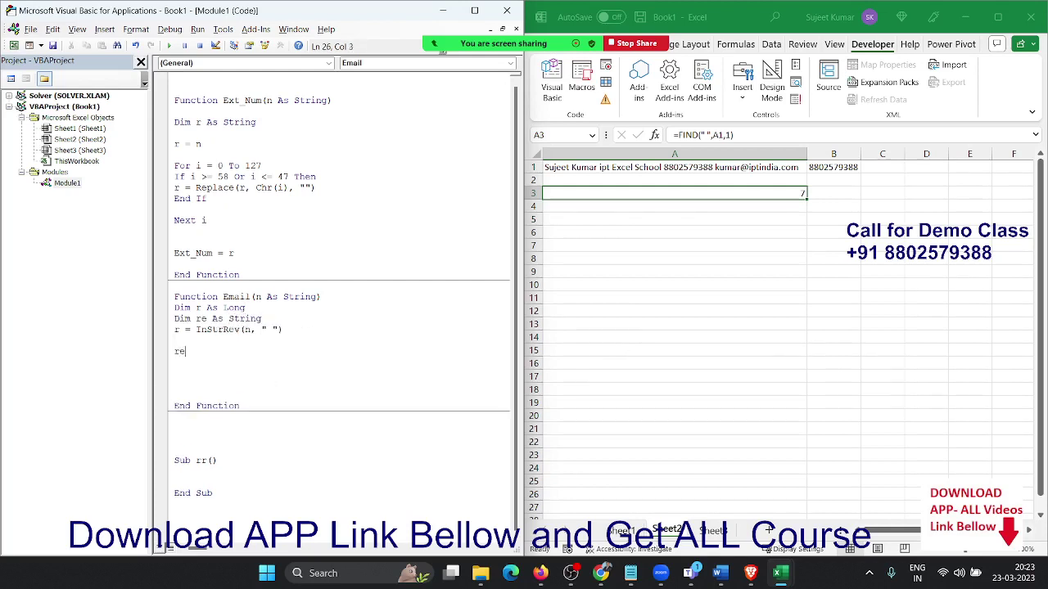
pyautogui.write('=mi')
pyautogui.write('d')
pyautogui.write('(')
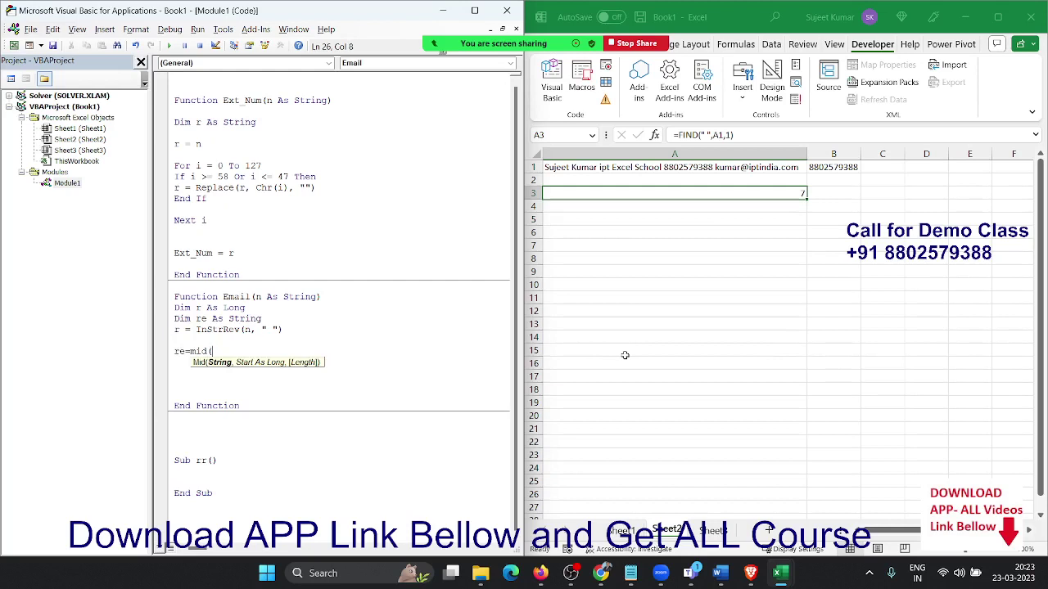
pyautogui.write('n')
pyautogui.write(',')
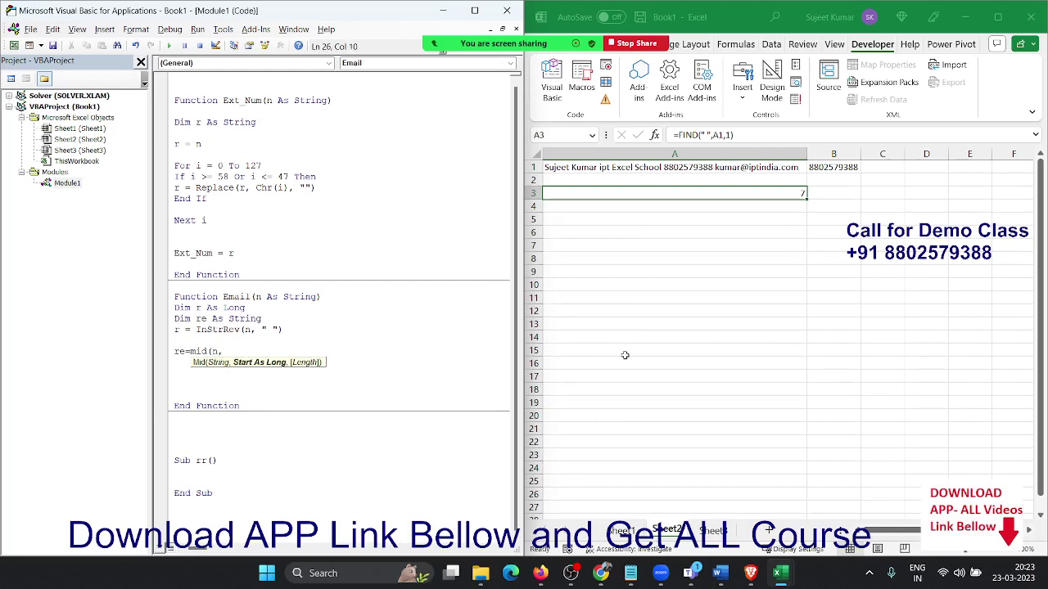
pyautogui.write('r+')
pyautogui.write('1,')
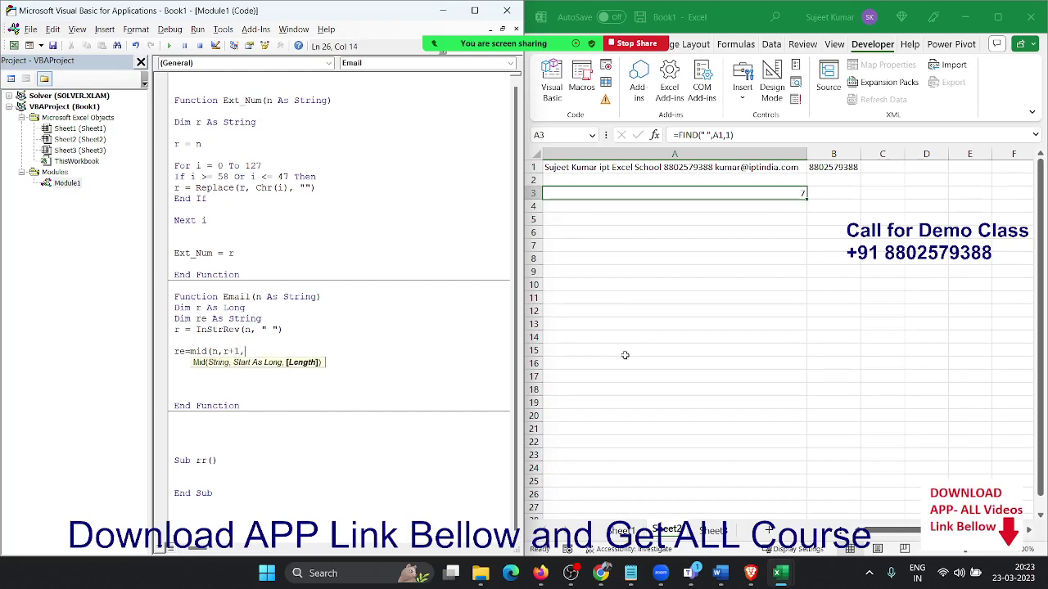
pyautogui.write('len')
pyautogui.write('(')
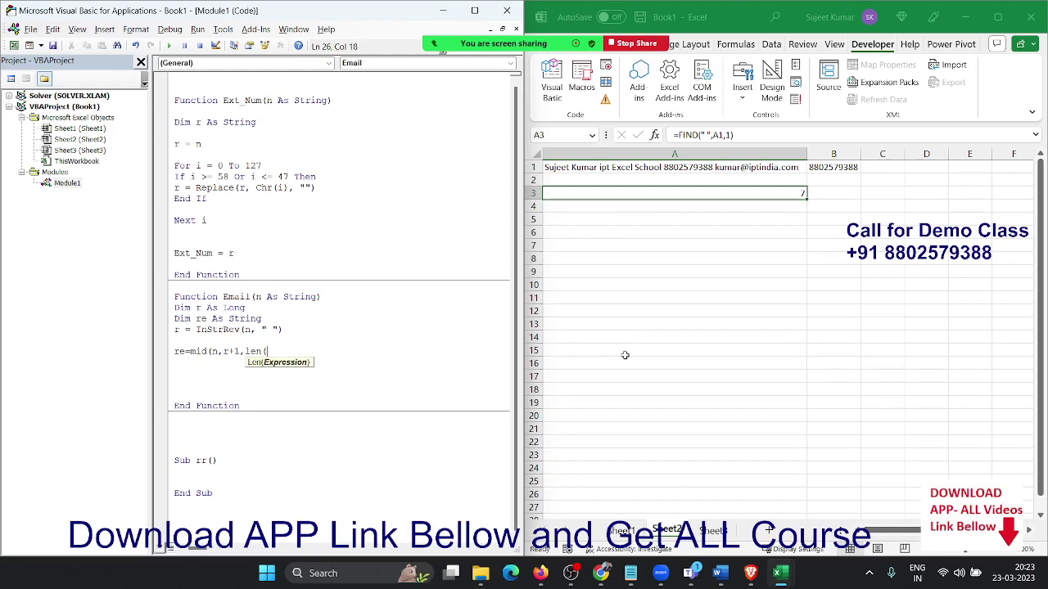
pyautogui.write('n')
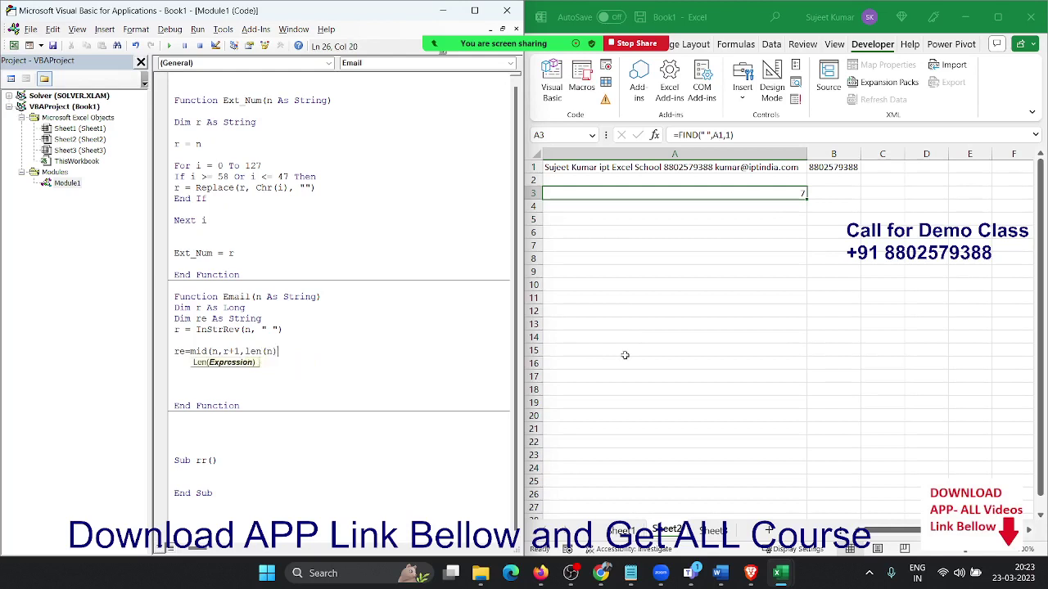
pyautogui.write(')-')
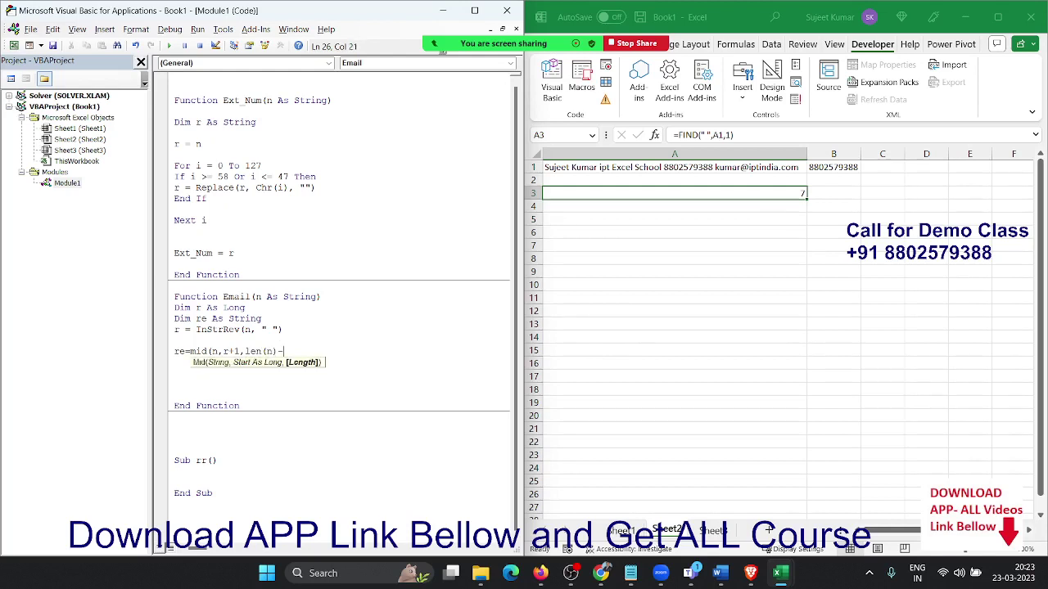
pyautogui.write('r)')
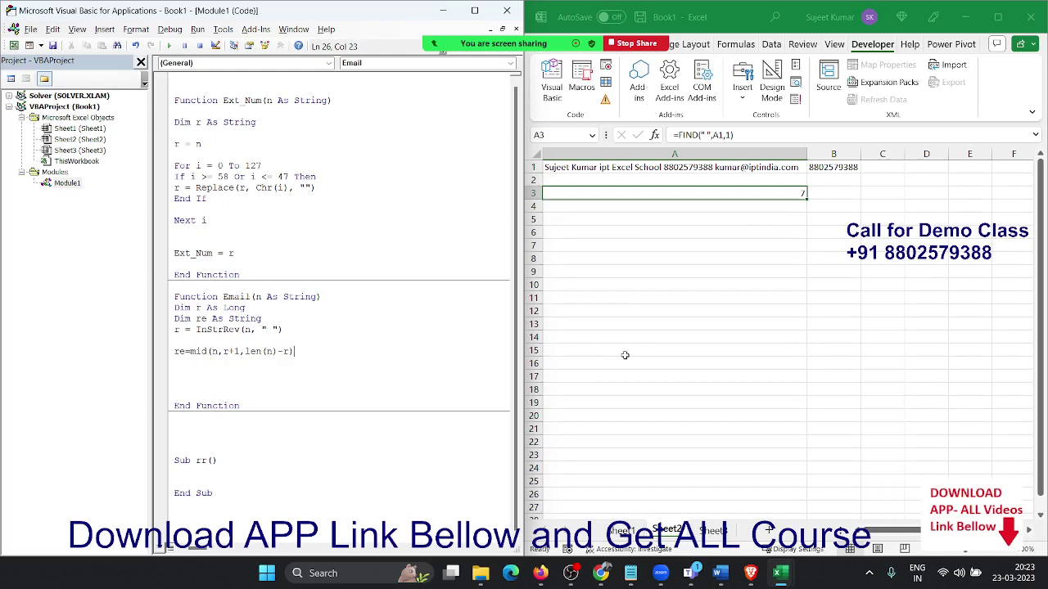
pyautogui.press('Down')
pyautogui.press('Down')
pyautogui.press('Return')
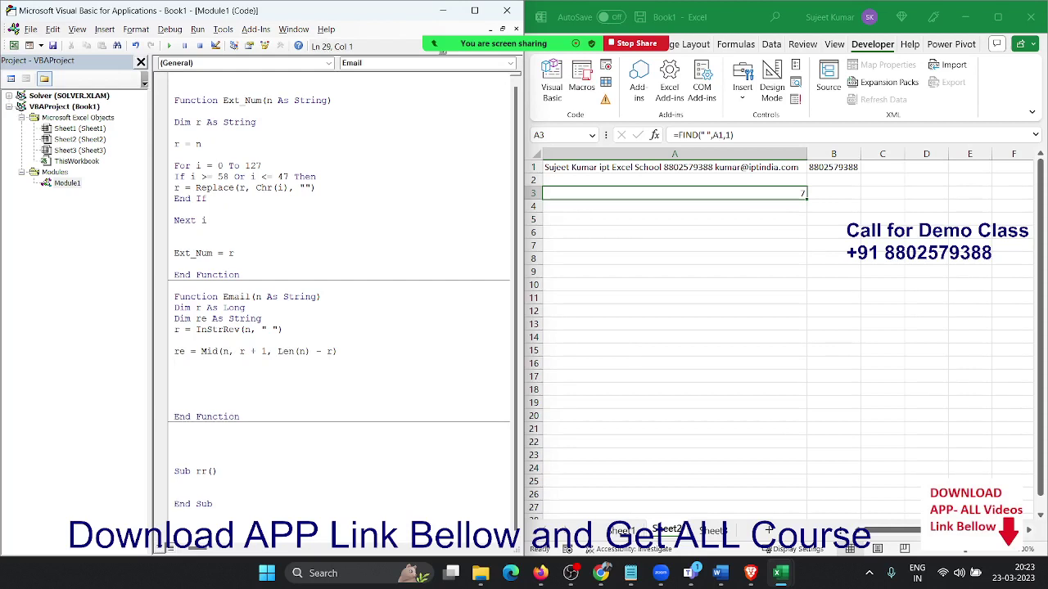
pyautogui.write('Email')
pyautogui.write('=re')
# Step: Enter the formula =Email(A1) in cell C1
pyautogui.click(175, 372)
pyautogui.click(900, 166)
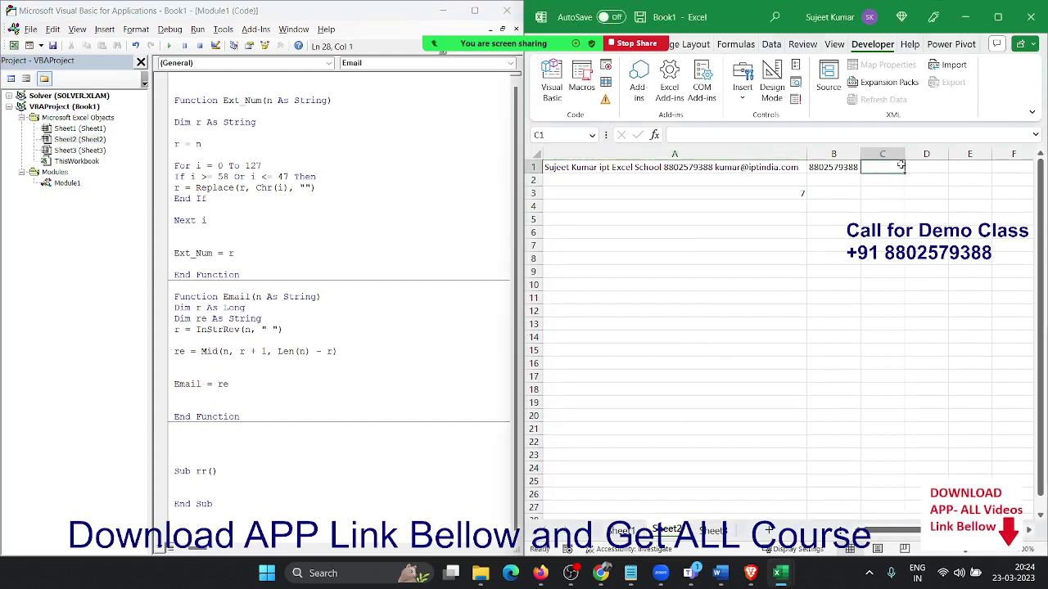
pyautogui.write('=em')
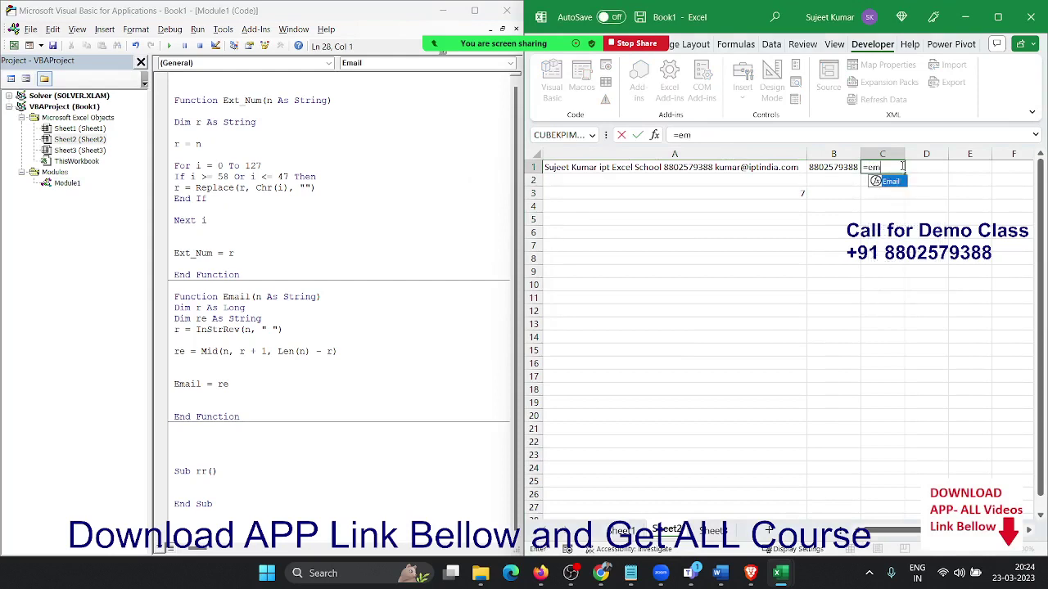
pyautogui.press('Tab')
pyautogui.press('Left')
pyautogui.press('Left')
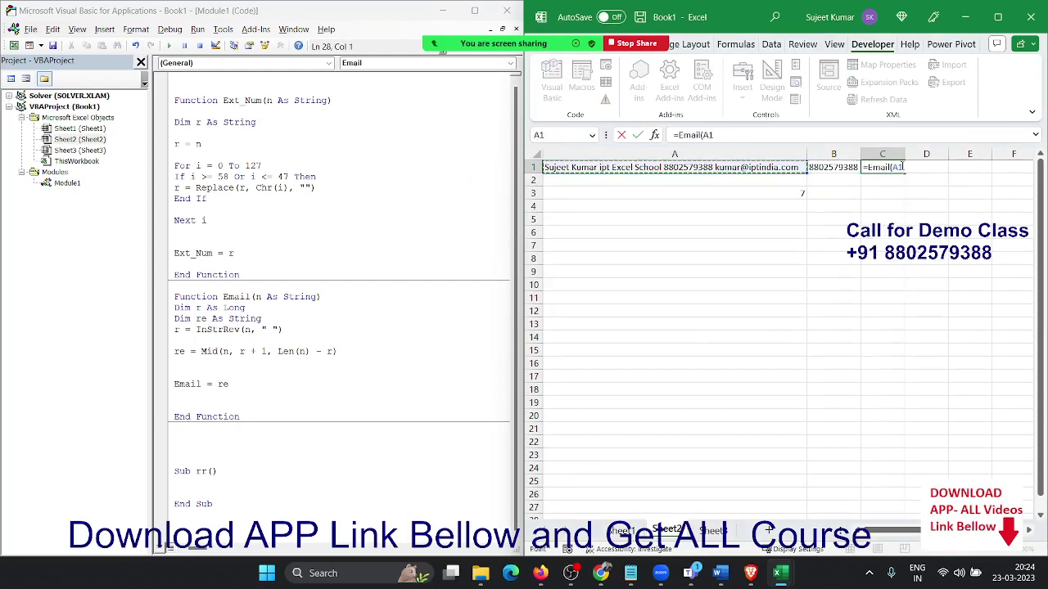
pyautogui.press('Return')
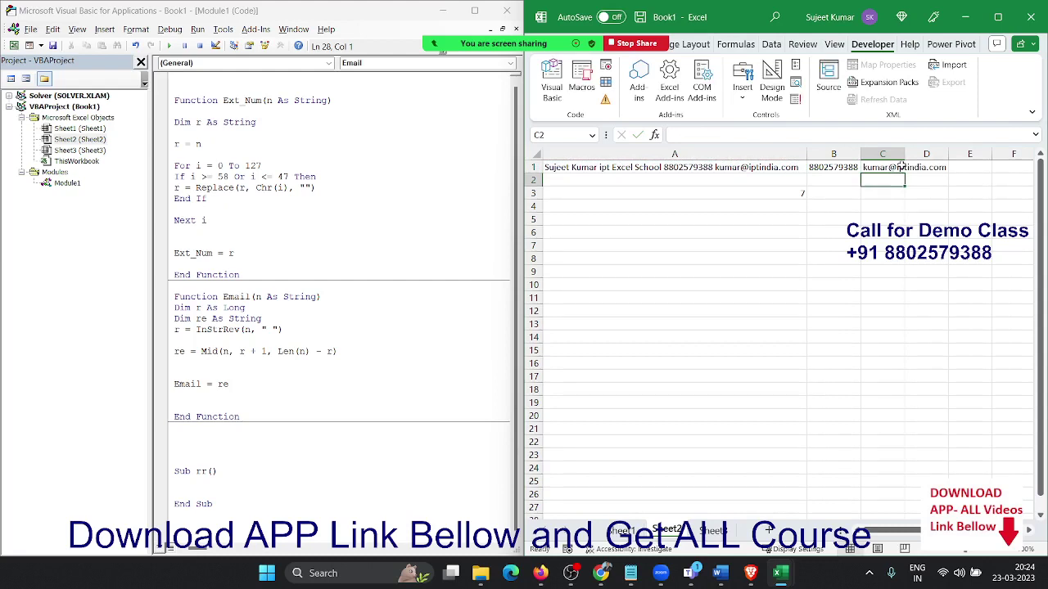
# Step: Append 'Delhi' to the text in A1, widen column A, and select A3
pyautogui.doubleClick(798, 170)
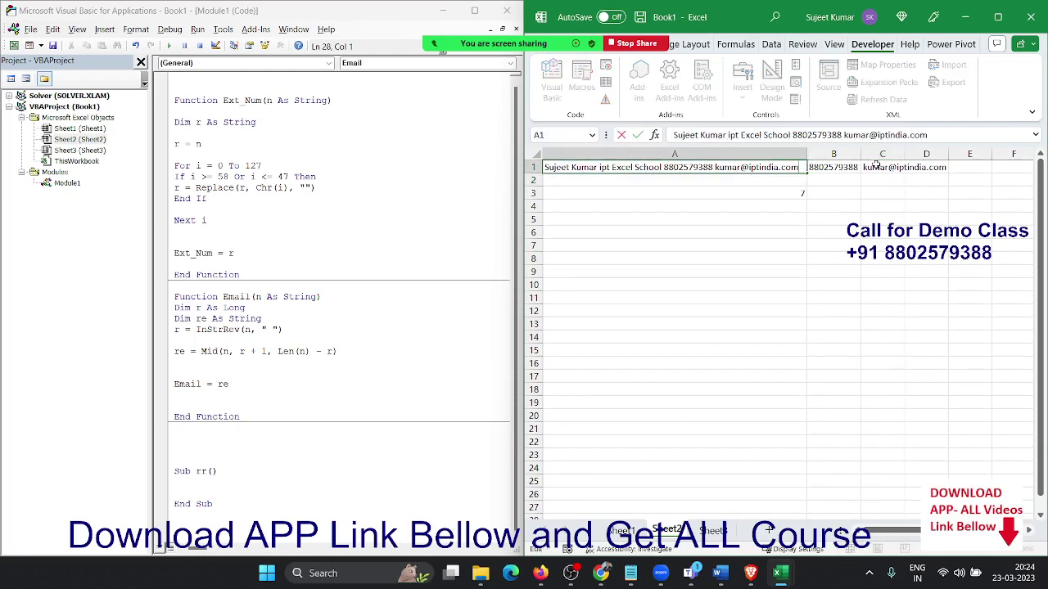
pyautogui.write('Delhi')
pyautogui.press('Return')
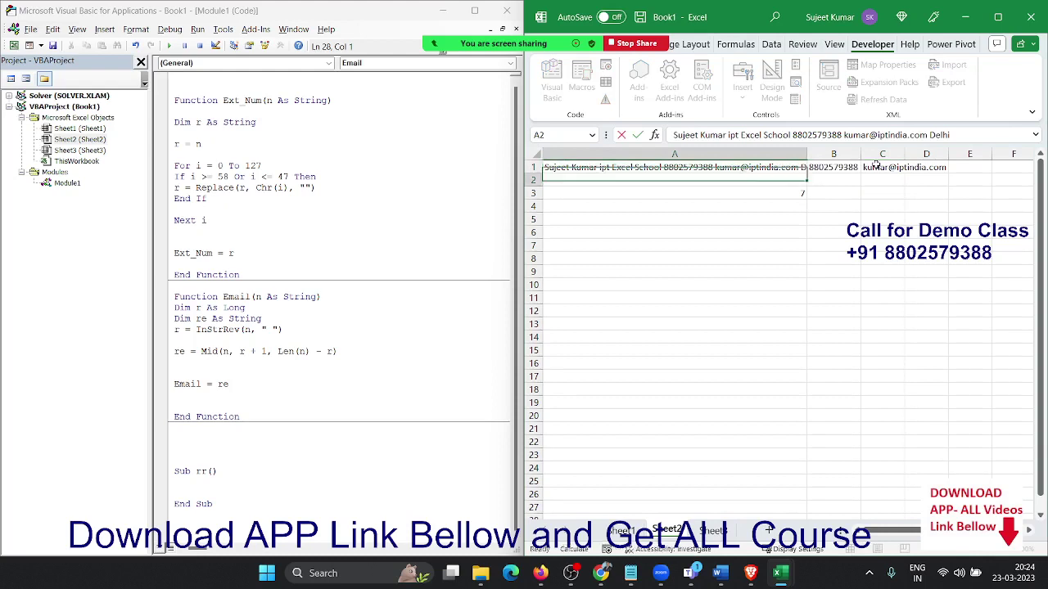
pyautogui.write('\\')
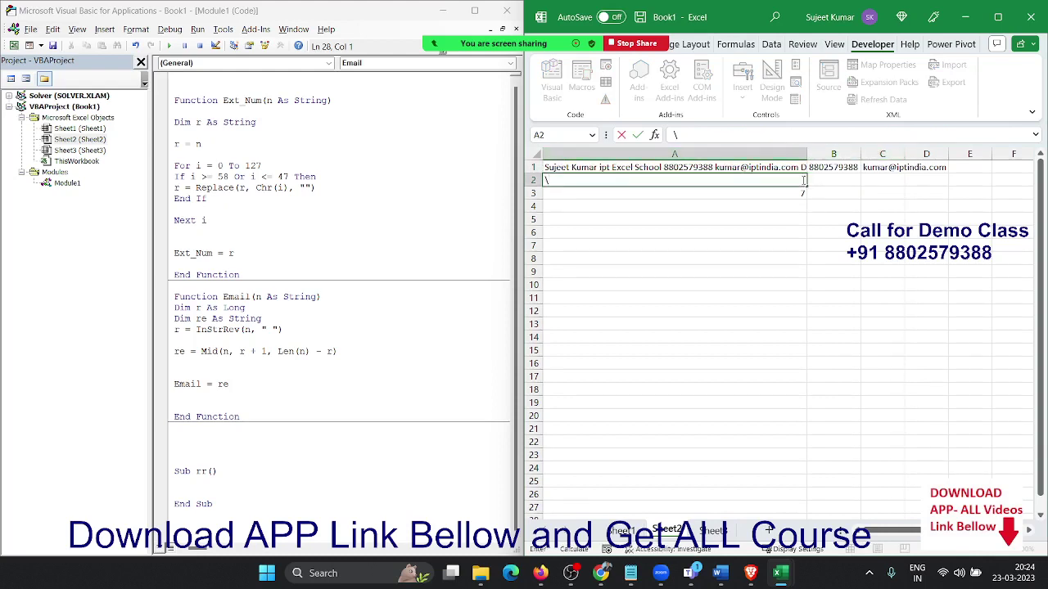
pyautogui.click(790, 169)
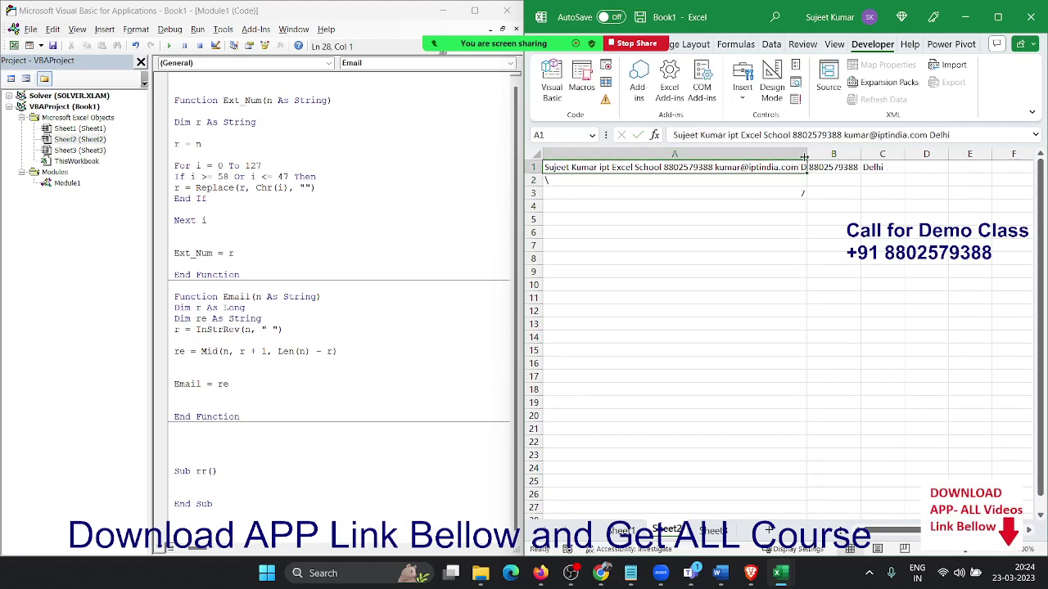
pyautogui.doubleClick(807, 153)
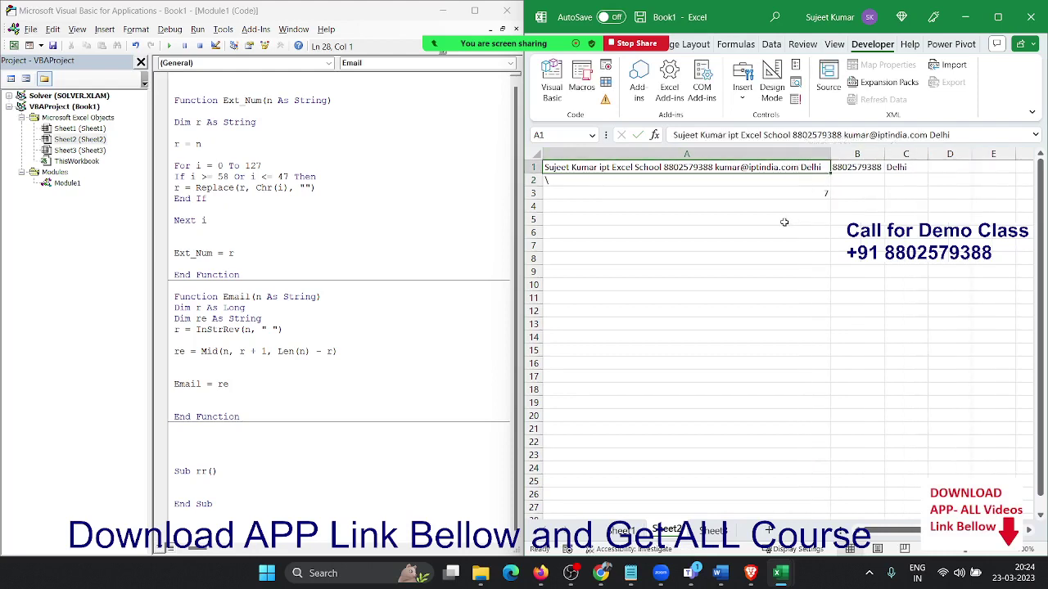
pyautogui.click(766, 190)
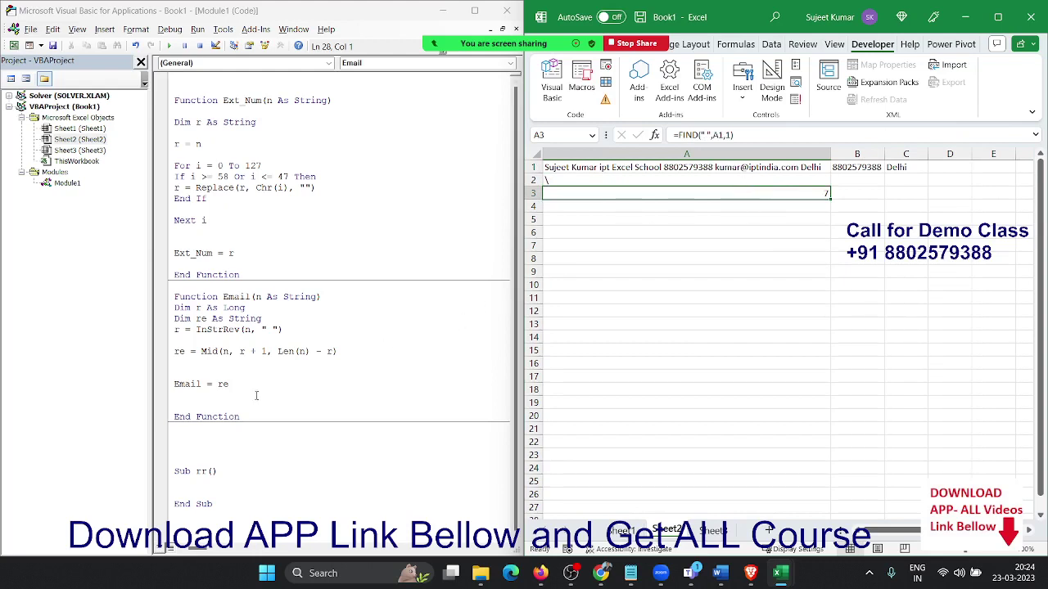
# Step: Below the Email function, declare Function Email2(n As String)
pyautogui.click(184, 437)
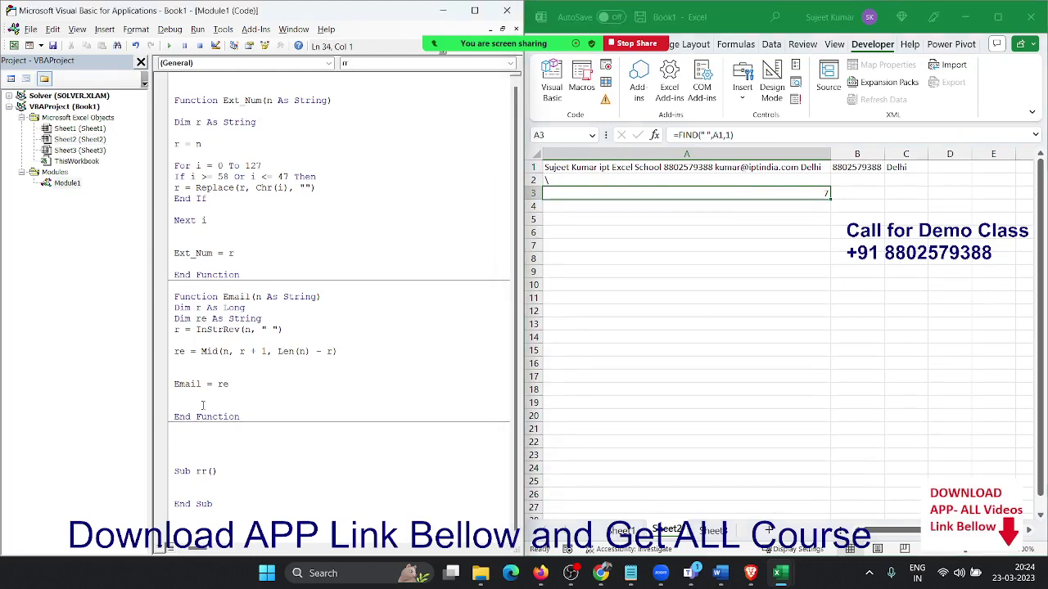
pyautogui.write('functi')
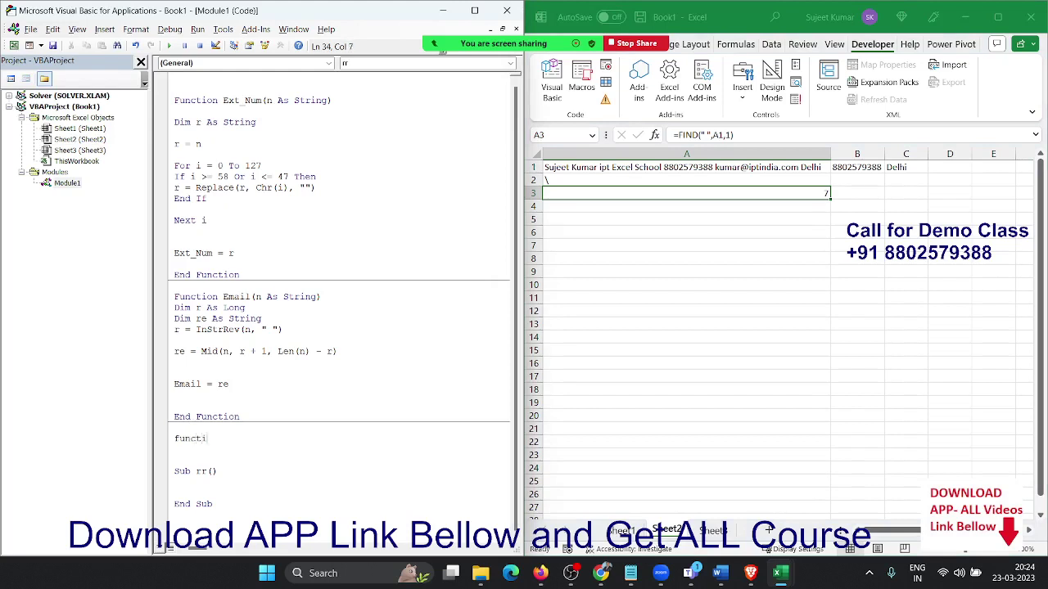
pyautogui.write('on E')
pyautogui.write('mail(')
pyautogui.press('BackSpace')
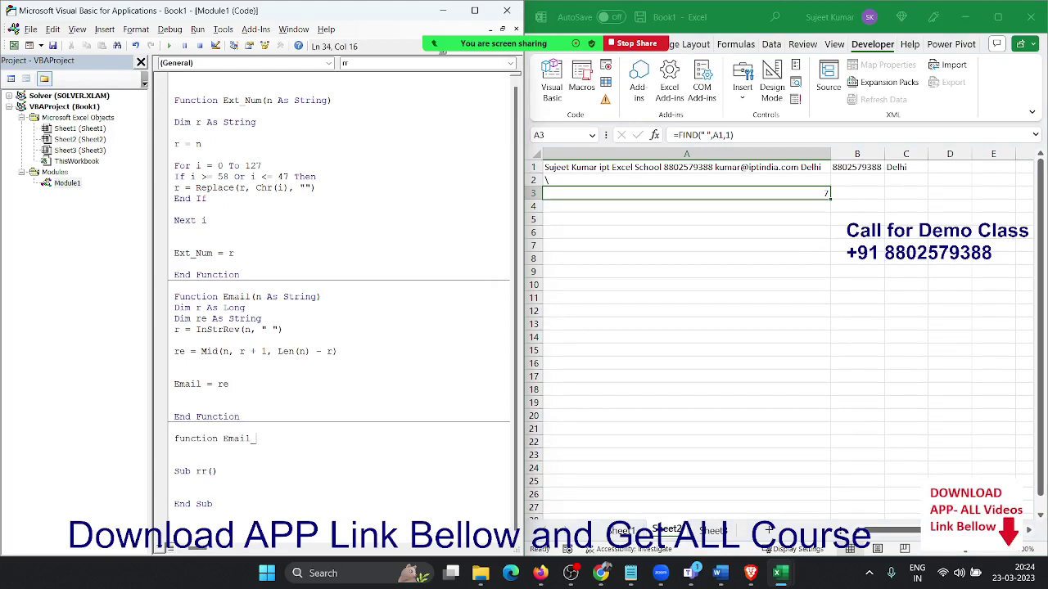
pyautogui.press('BackSpace')
pyautogui.write('2')
pyautogui.write('(n as')
pyautogui.write(' str')
pyautogui.press('Tab')
pyautogui.write(')')
pyautogui.press('Return')
pyautogui.press('Return')
pyautogui.press('Return')
pyautogui.press('Return')
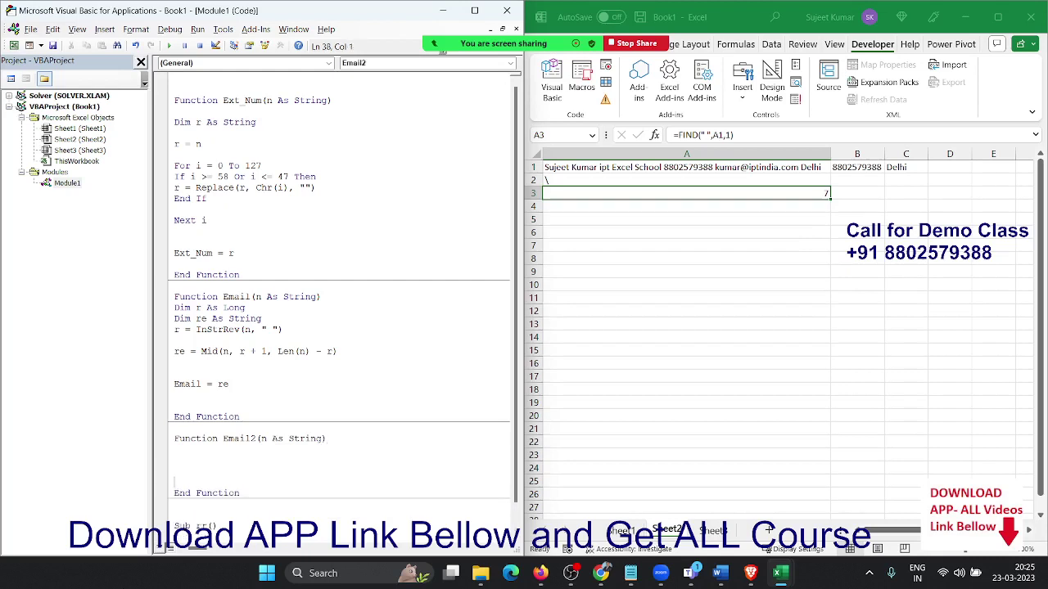
# Step: Declare s and e as Long inside Email2
pyautogui.write('dim ')
pyautogui.write('s')
pyautogui.write(' as lon')
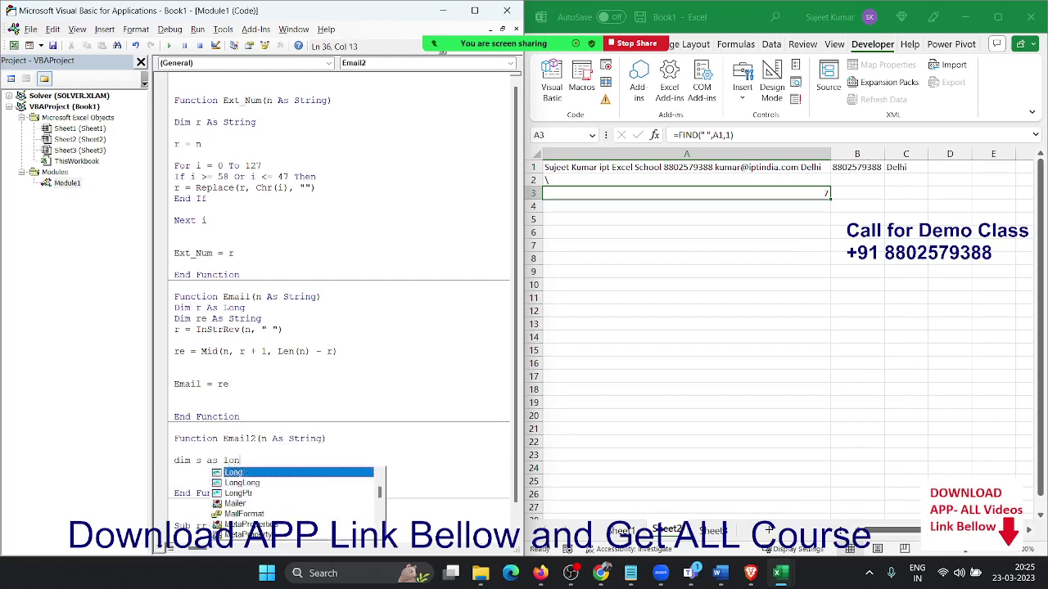
pyautogui.press('Return')
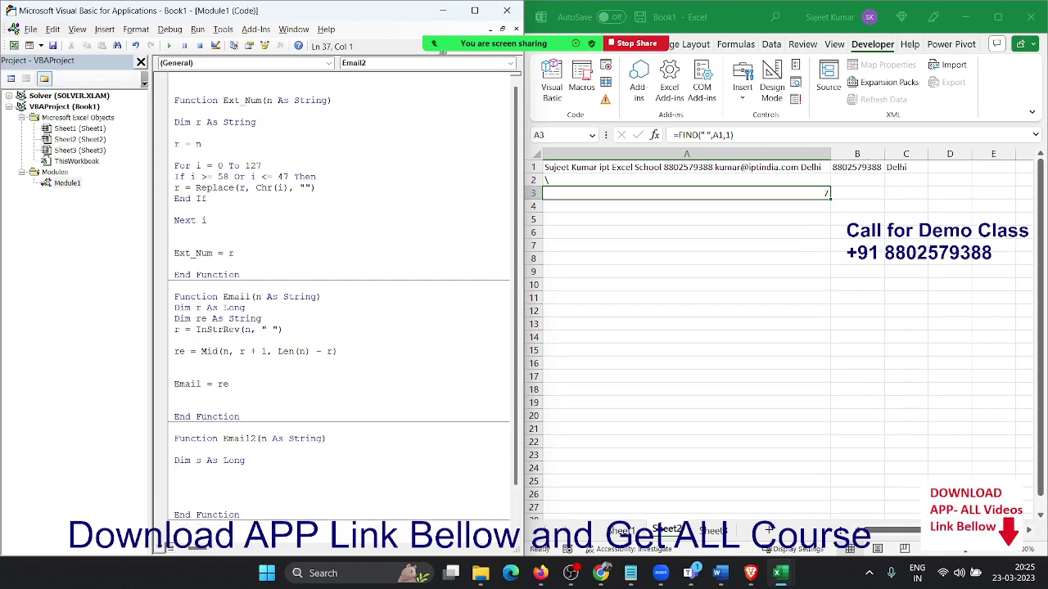
pyautogui.write('dim e')
pyautogui.write(' as lo')
pyautogui.press('Return')
pyautogui.press('Return')
pyautogui.press('Return')
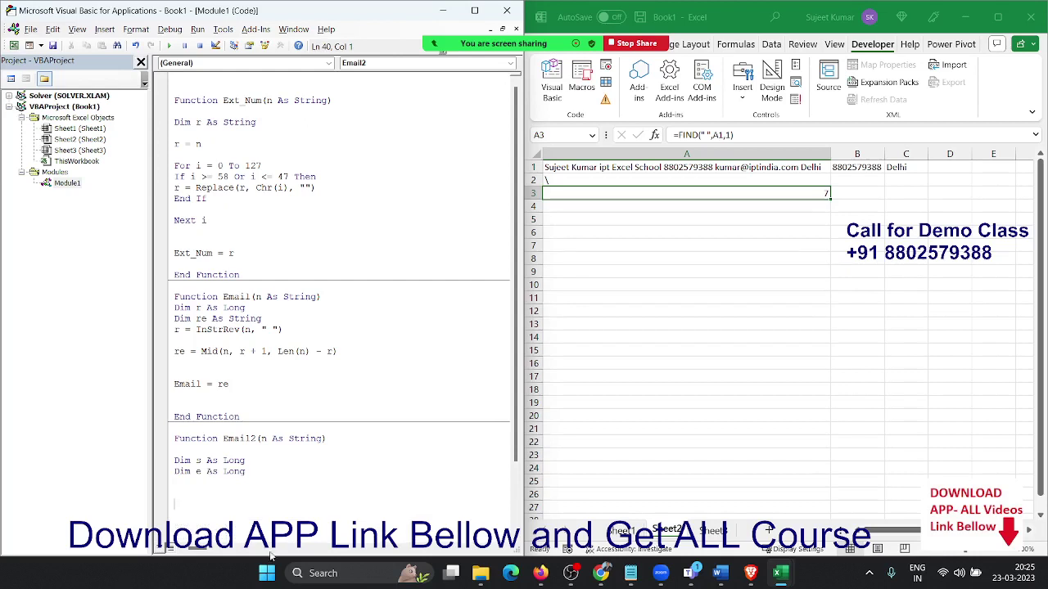
# Step: Set s = InStr(1, n, "@") below the declarations
pyautogui.scroll(-3, 505, 411)
pyautogui.click(260, 399)
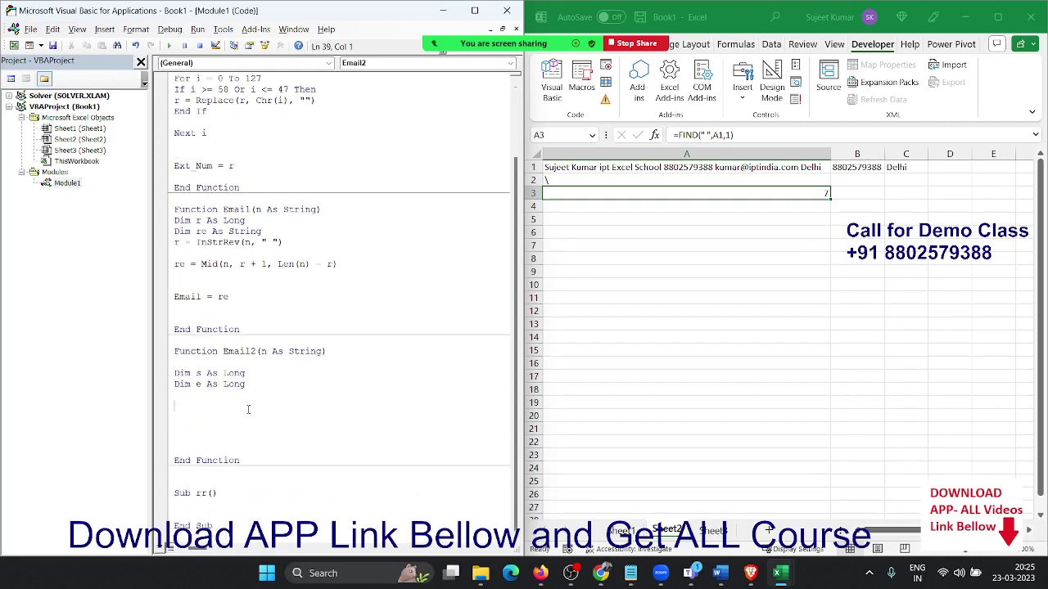
pyautogui.write('s=i')
pyautogui.write('nstr')
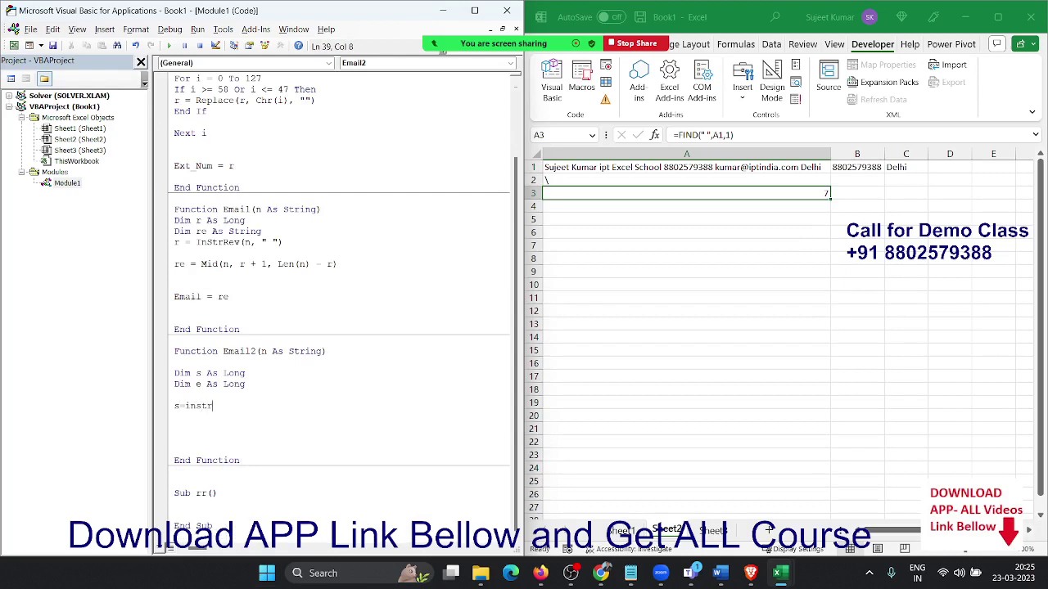
pyautogui.write('(')
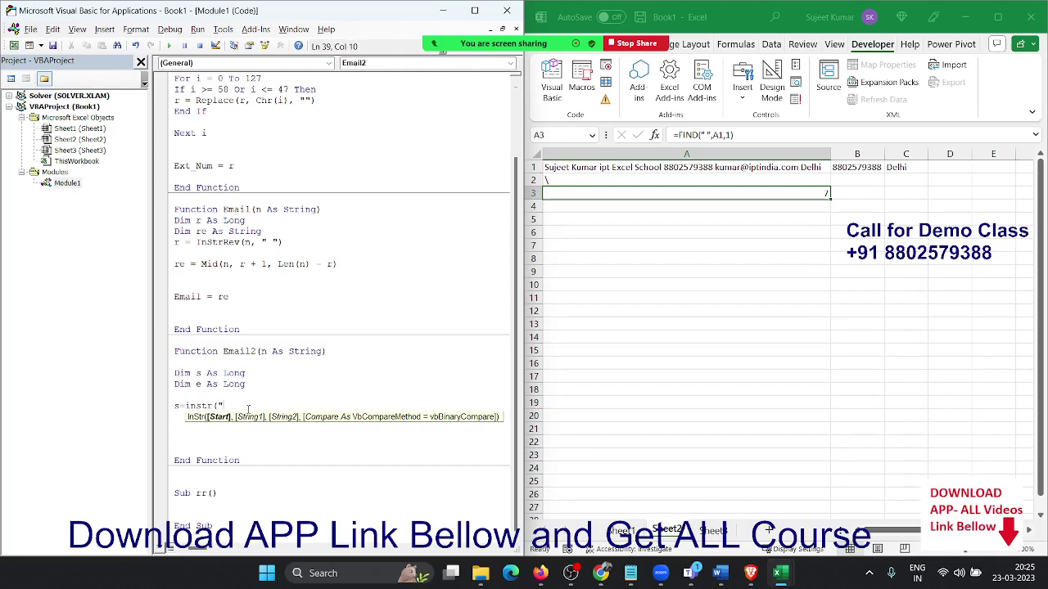
pyautogui.write('1,"')
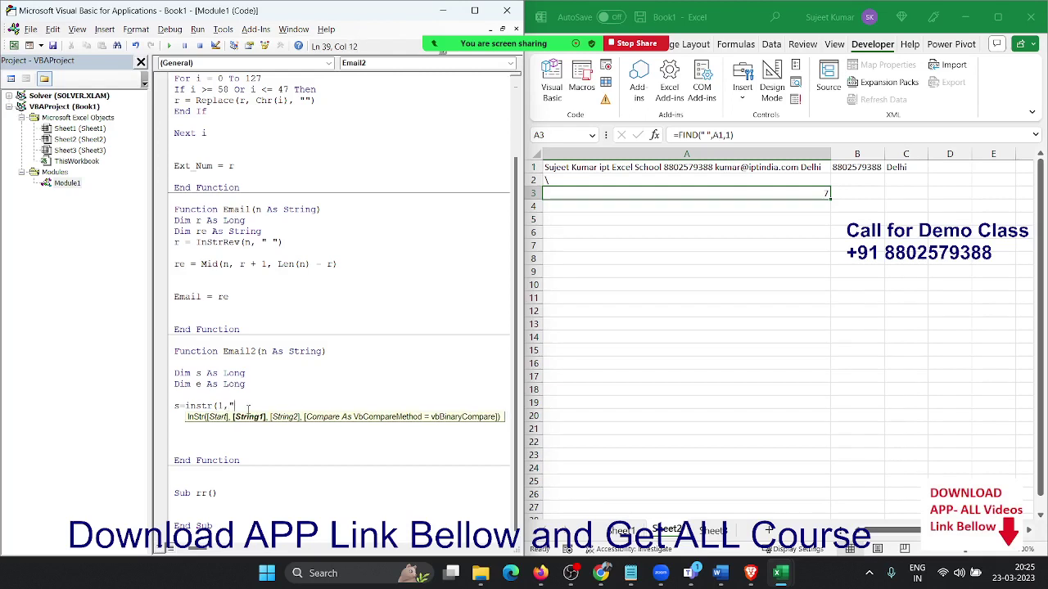
pyautogui.write('@"')
pyautogui.write(',')
pyautogui.press('BackSpace')
pyautogui.press('BackSpace')
pyautogui.press('BackSpace')
pyautogui.press('BackSpace')
pyautogui.write('n, "')
pyautogui.write('@"')
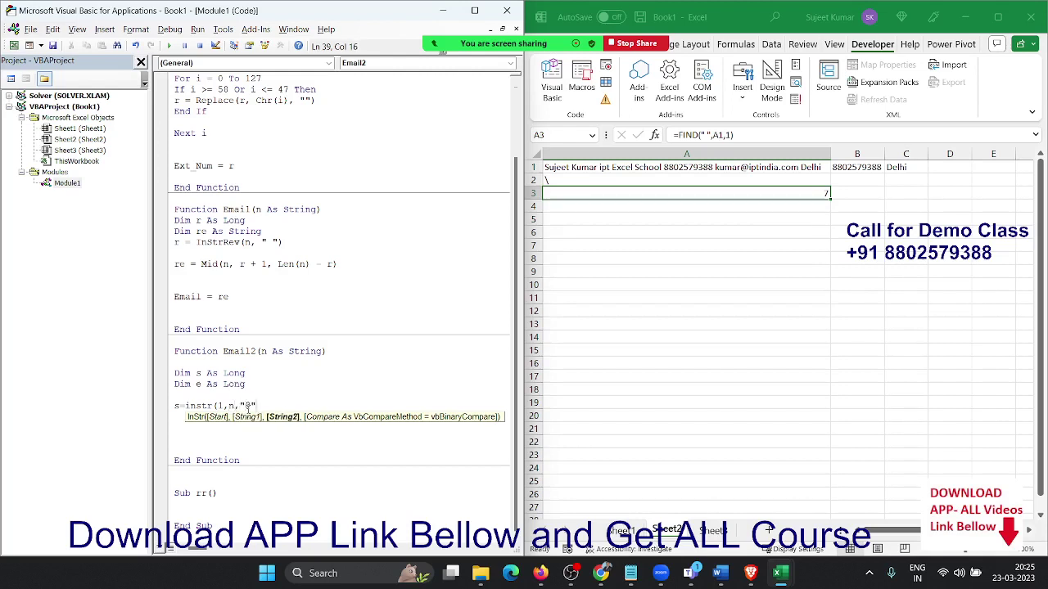
pyautogui.write(')')
pyautogui.press('Return')
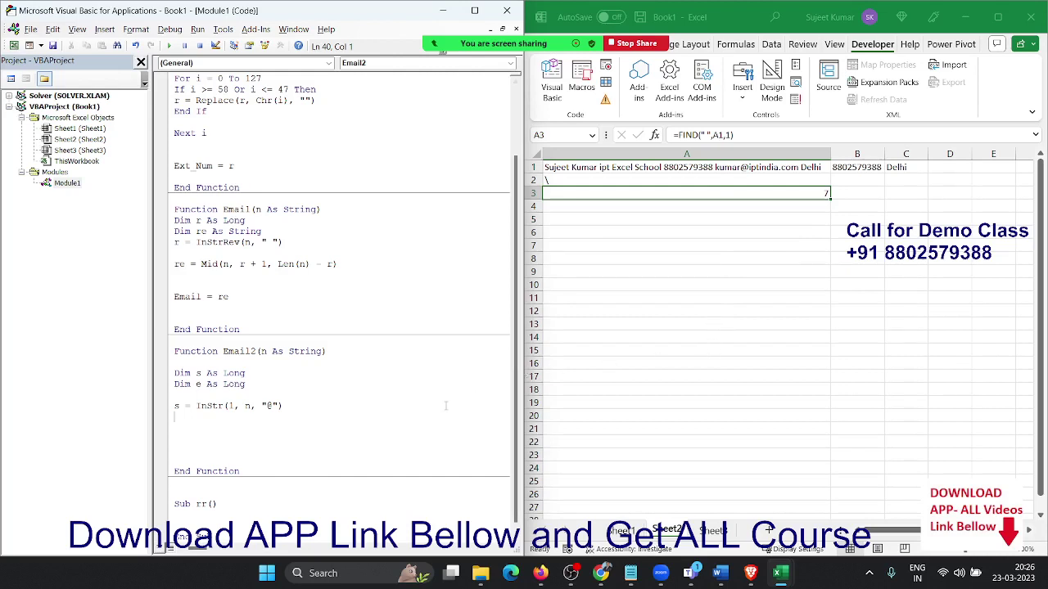
pyautogui.press('Return')
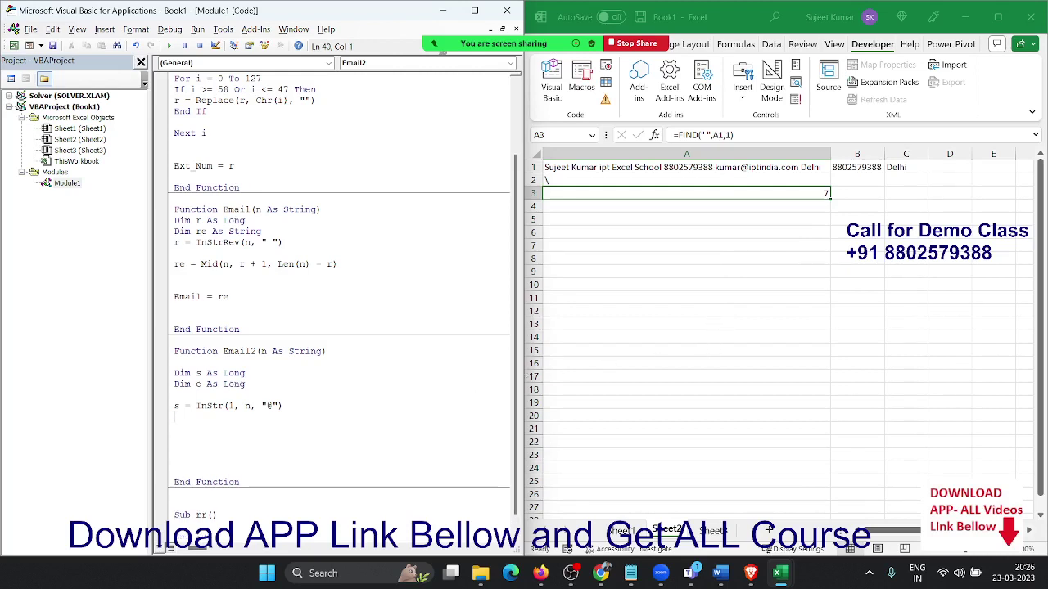
# Step: Insert Dim a As Long above the Dim e declaration
pyautogui.write('i')
pyautogui.press('BackSpace')
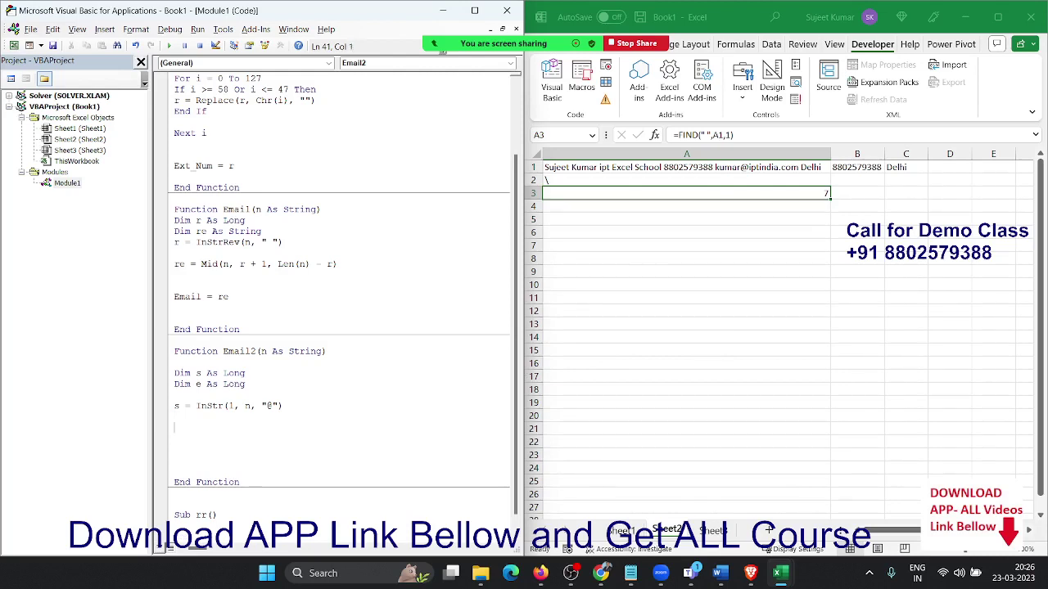
pyautogui.click(173, 406)
pyautogui.click(173, 427)
pyautogui.click(175, 415)
pyautogui.click(175, 394)
pyautogui.press('Up')
pyautogui.press('Up')
pyautogui.press('Return')
pyautogui.press('Up')
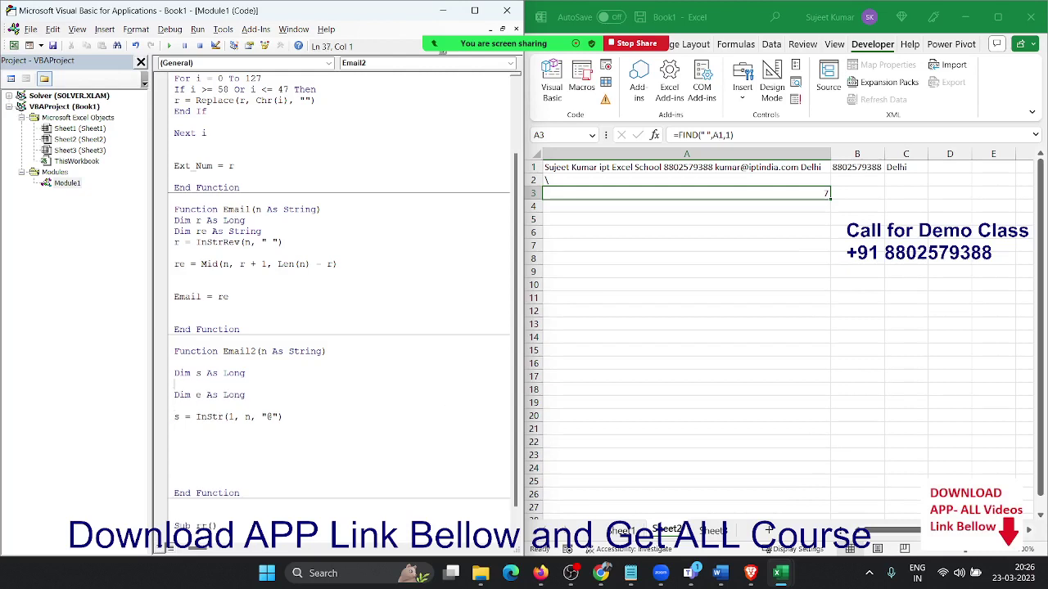
pyautogui.write('dim ')
pyautogui.write('q')
pyautogui.press('BackSpace')
pyautogui.write('a')
pyautogui.write(' as log')
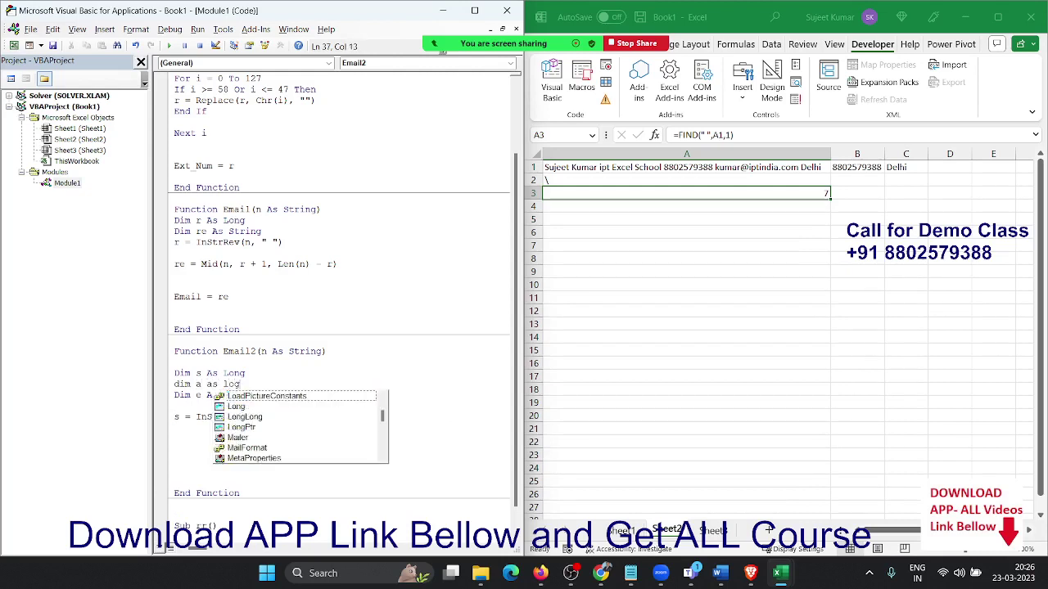
pyautogui.press('Down')
# Step: Below the InStr line, set a = InStrRev(" ", n, s + 1)
pyautogui.press('Tab')
pyautogui.press('Down')
pyautogui.press('Down')
pyautogui.press('Down')
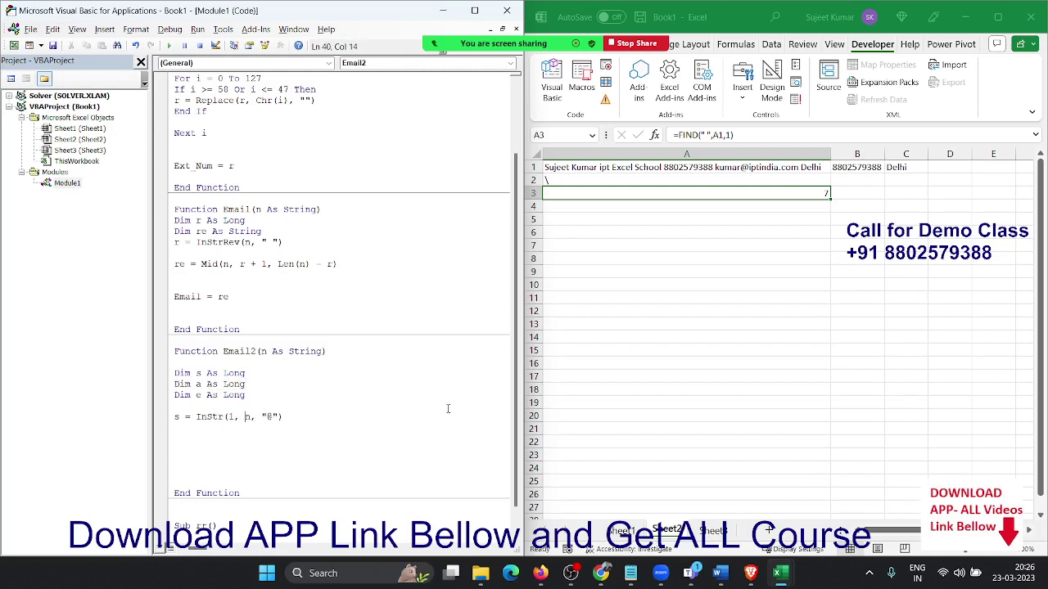
pyautogui.write('a')
pyautogui.write('=i')
pyautogui.write('nst')
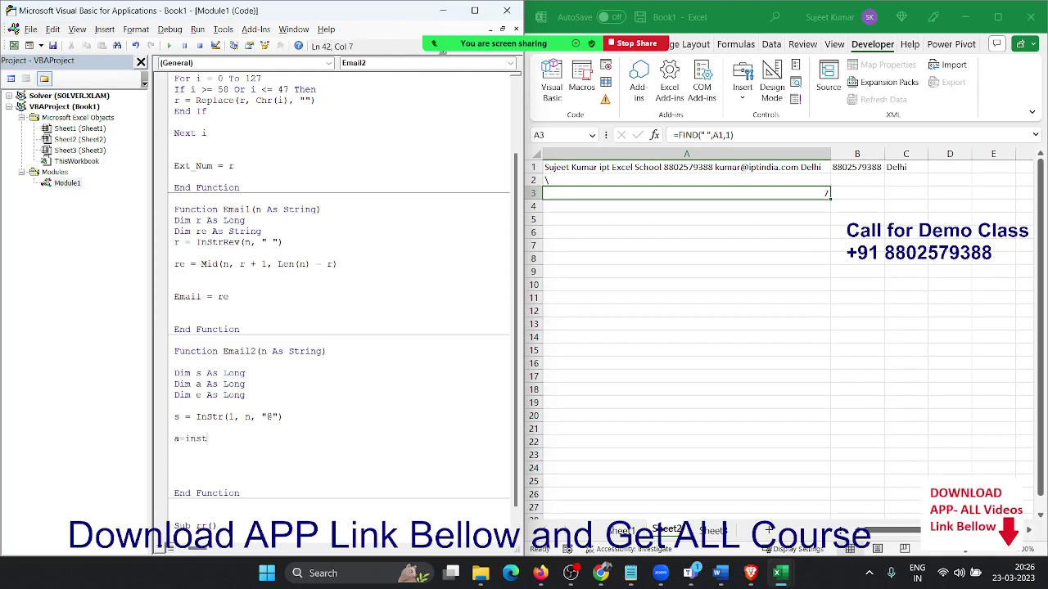
pyautogui.write('r')
pyautogui.write('re')
pyautogui.write('v')
pyautogui.write('(')
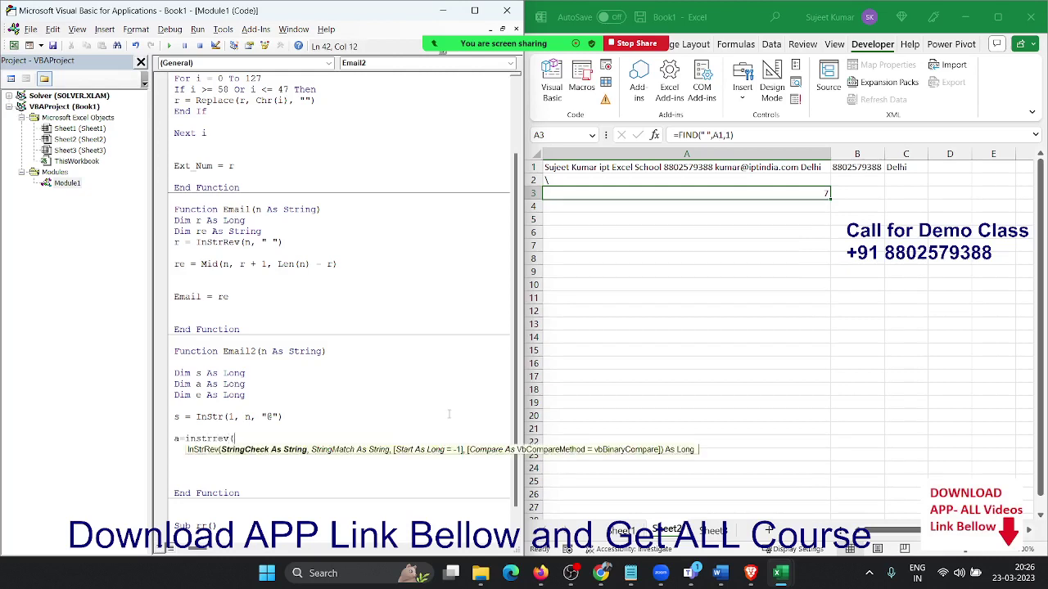
pyautogui.write('s+1')
pyautogui.write(',')
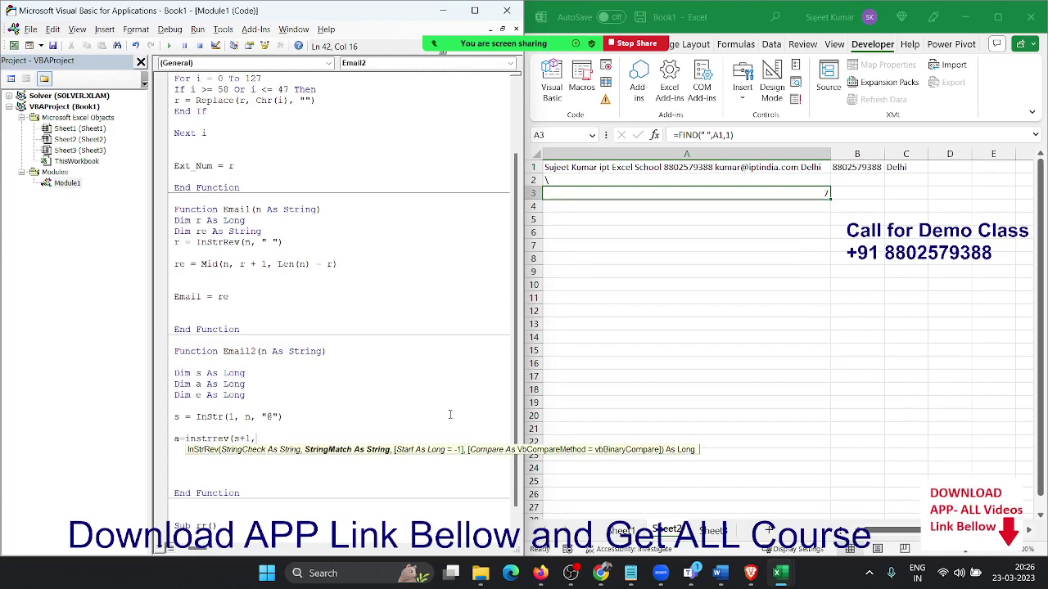
pyautogui.press('BackSpace')
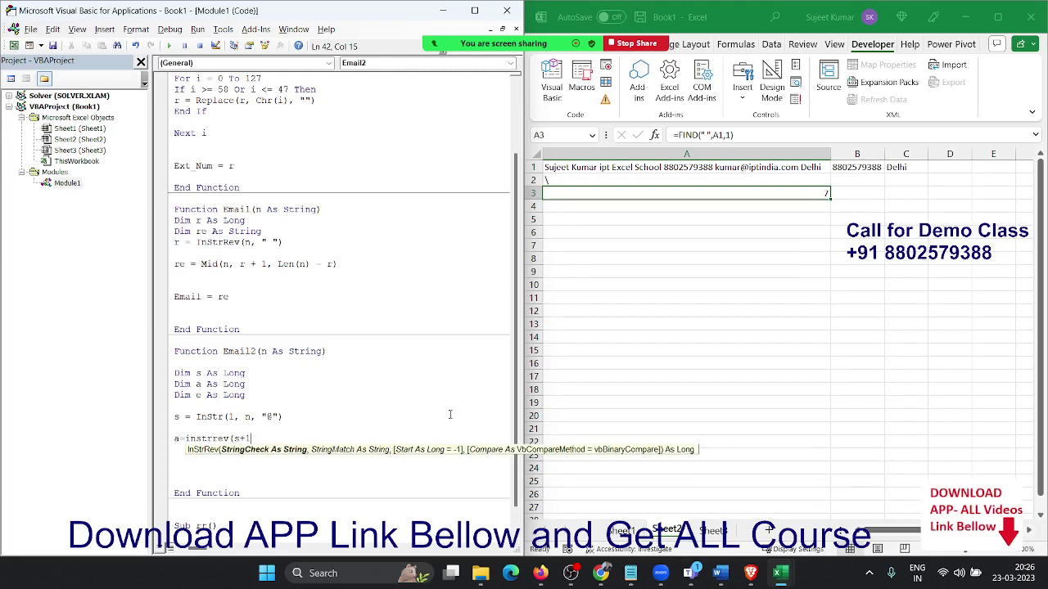
pyautogui.press('BackSpace')
pyautogui.press('BackSpace')
pyautogui.press('BackSpace')
pyautogui.write('"')
pyautogui.write(' ",')
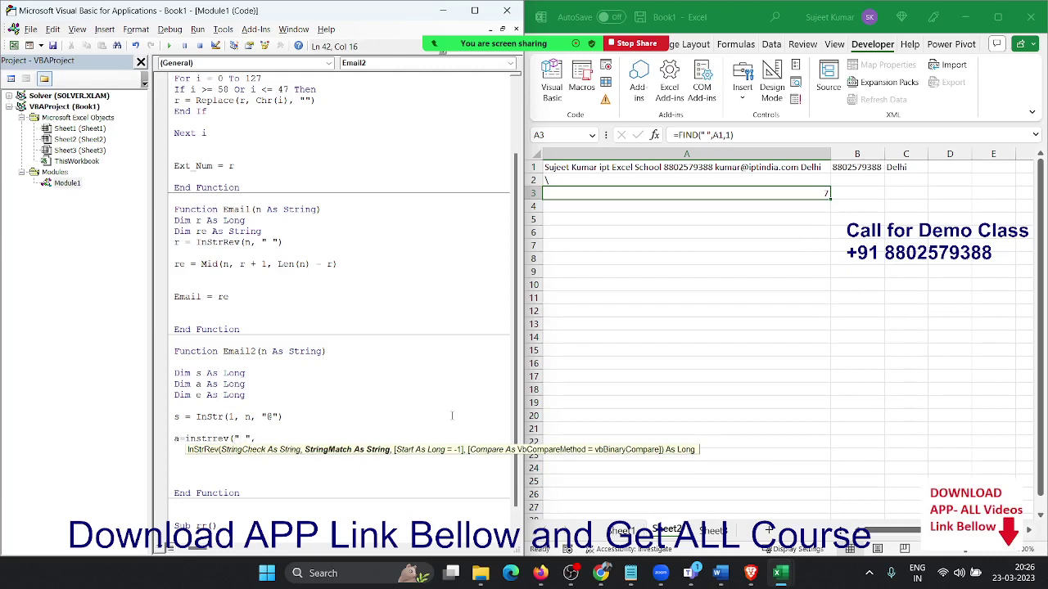
pyautogui.write('n,')
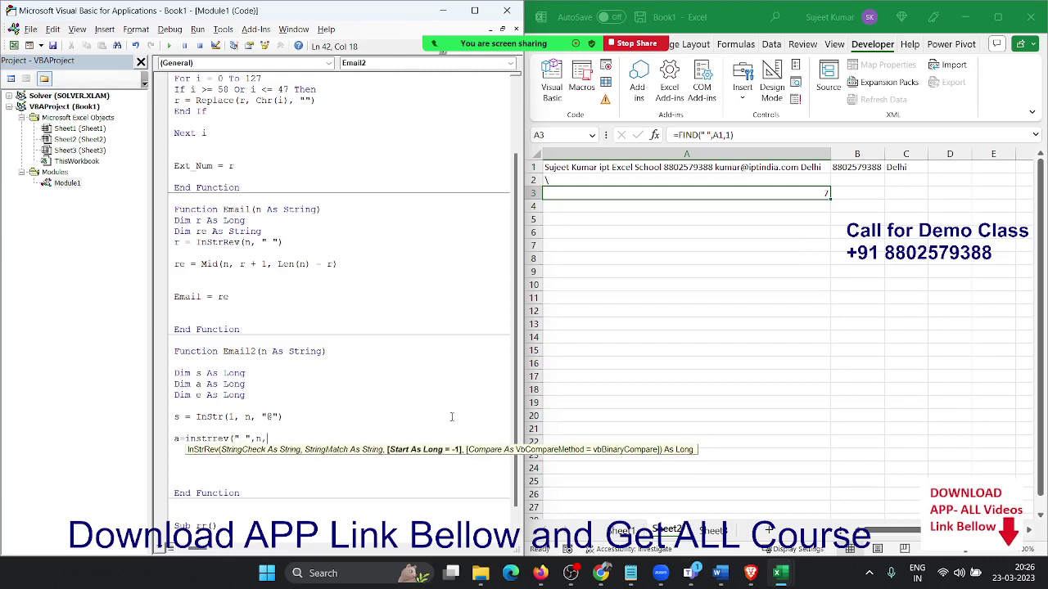
pyautogui.press('BackSpace')
pyautogui.write('s ')
pyautogui.write('+ 1)')
pyautogui.press('Return')
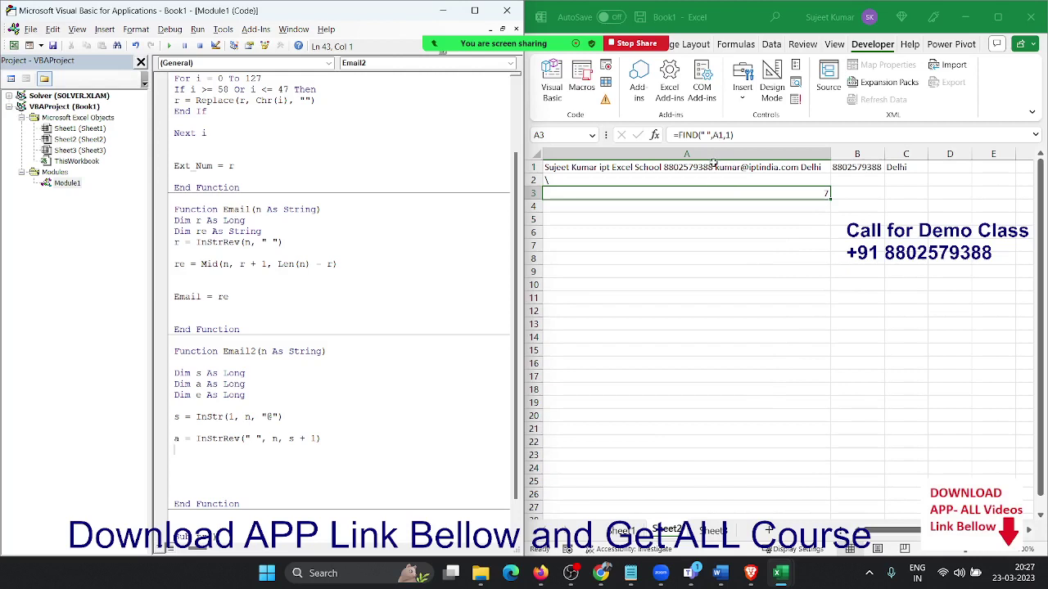
# Step: Add the return line Email2 = a at the end of Email2
pyautogui.scroll(-2, 337, 356)
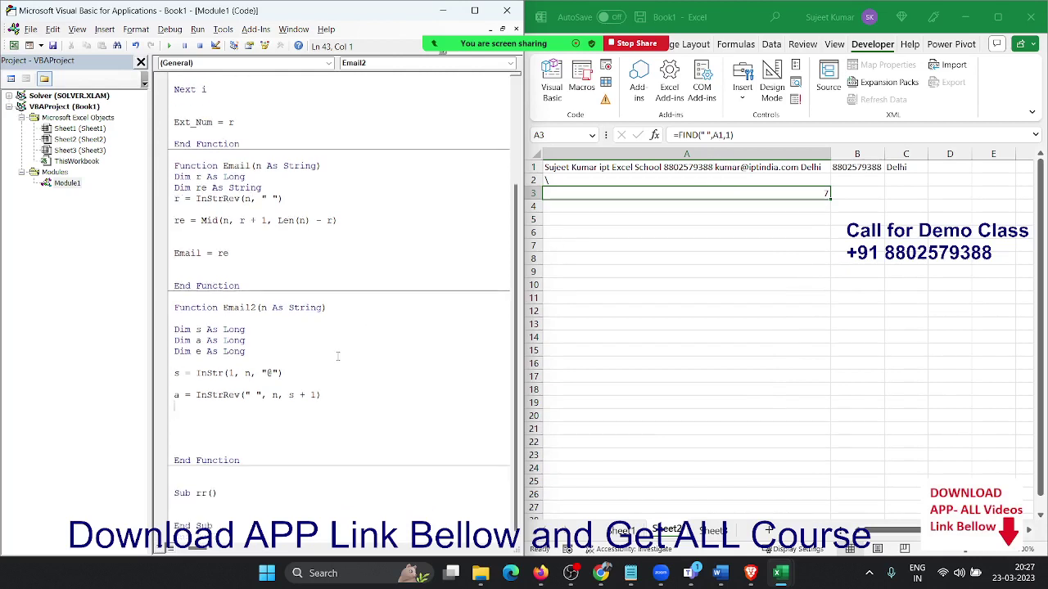
pyautogui.click(213, 411)
pyautogui.write('ema')
pyautogui.write('il')
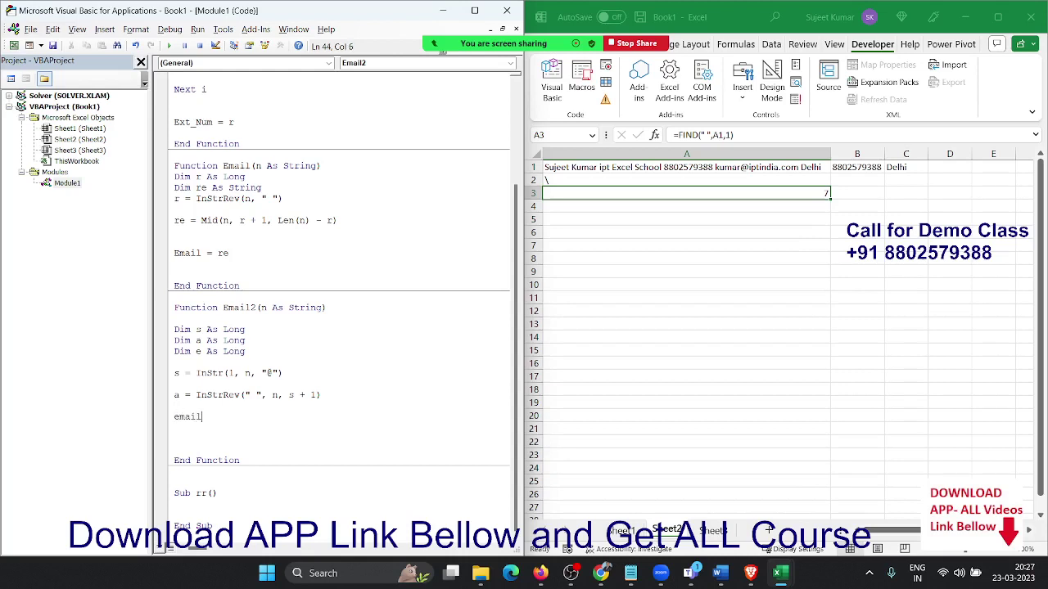
pyautogui.write('2=')
pyautogui.write('a')
pyautogui.press('Return')
# Step: In Excel, enter =Email2(A1) in cell A3 and check the result
pyautogui.click(734, 191)
pyautogui.write('=')
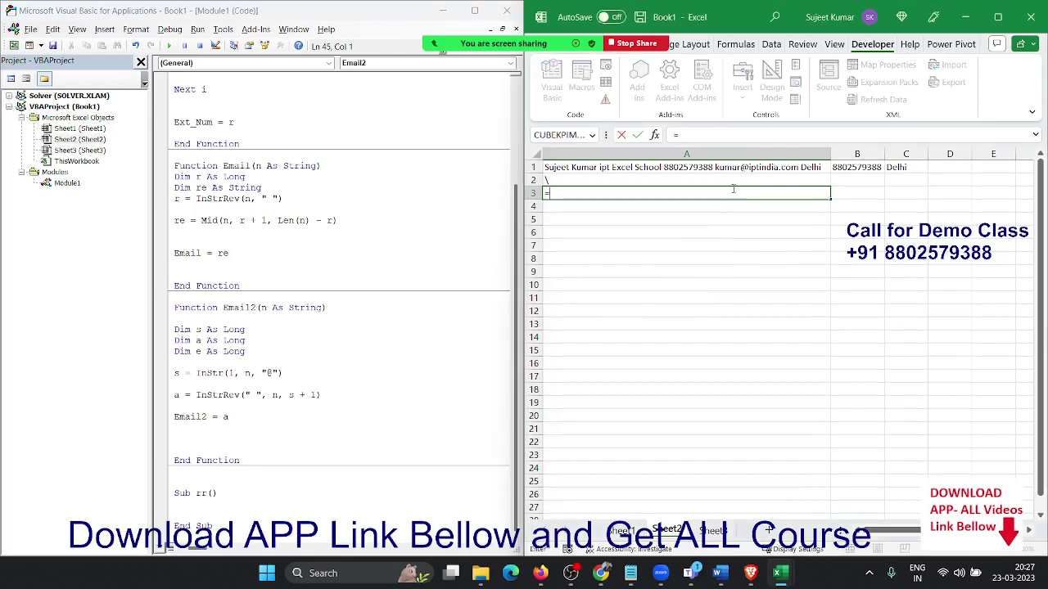
pyautogui.write('ema')
pyautogui.press('Down')
pyautogui.press('Tab')
pyautogui.press('Up')
pyautogui.press('Up')
pyautogui.press('Return')
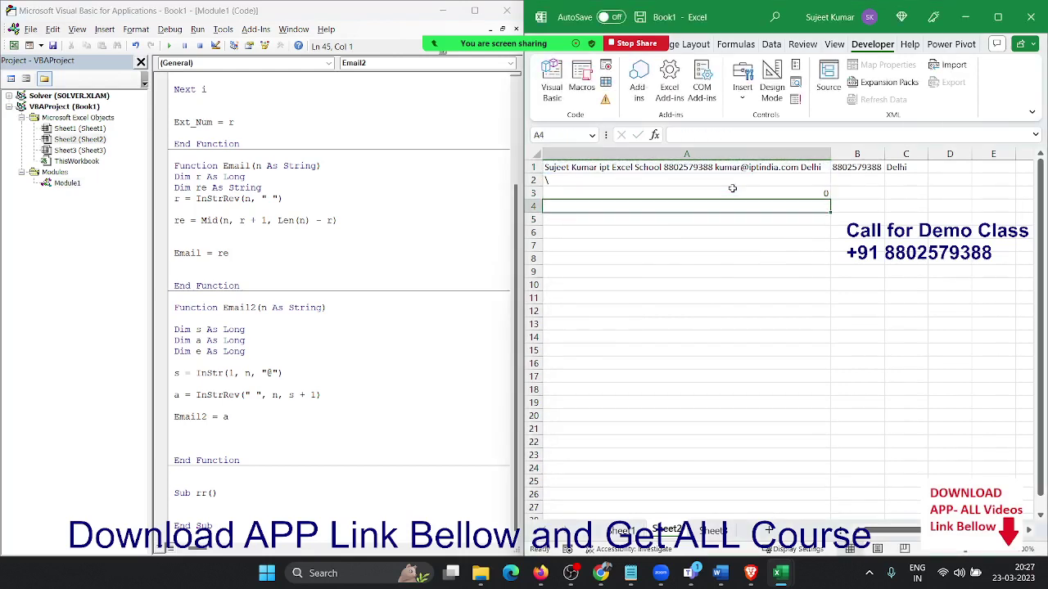
pyautogui.click(732, 190)
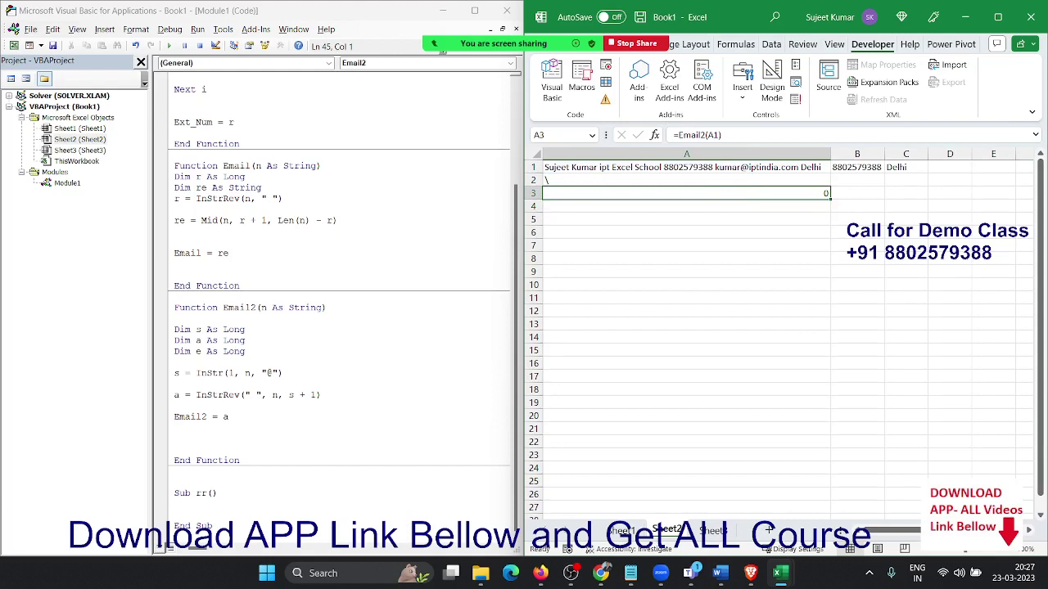
# Step: Replace the InStrRev arguments with (n, " ", s + 1)
pyautogui.hotkey('alt', 'F11')
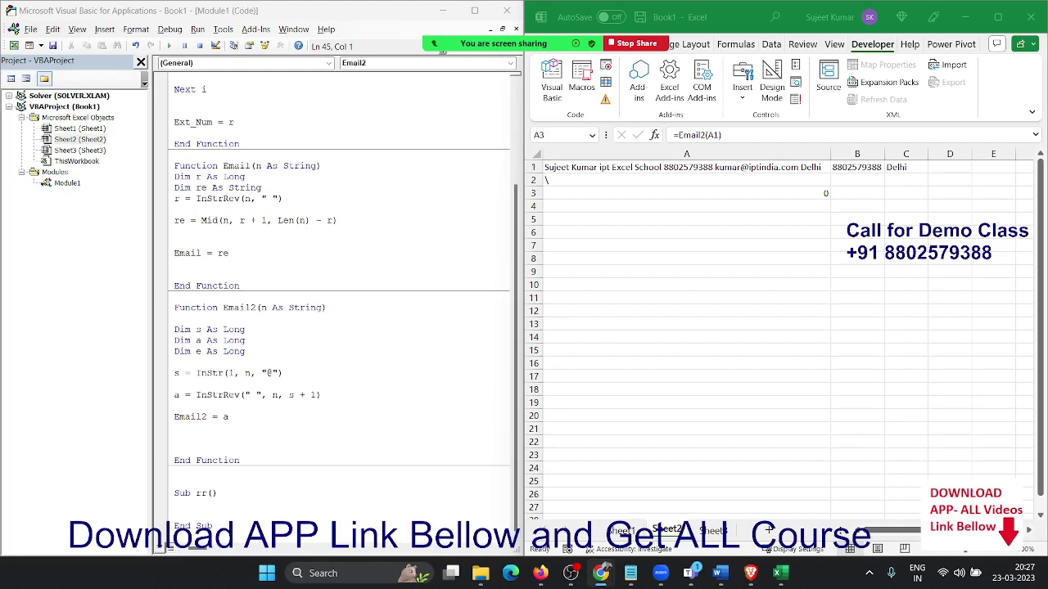
pyautogui.click(257, 397)
pyautogui.hotkey('alt', 'F11')
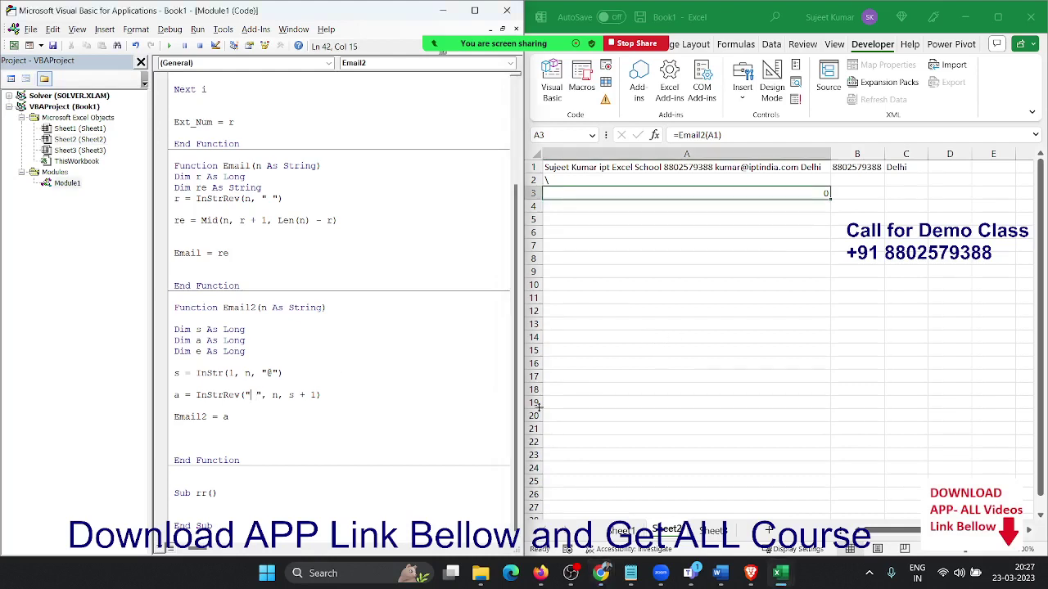
pyautogui.hotkey('shift', 'Right')
pyautogui.hotkey('shift', 'Right')
pyautogui.hotkey('shift', 'Right')
pyautogui.hotkey('shift', 'Right')
pyautogui.hotkey('shift', 'Right')
pyautogui.hotkey('shift', 'Right')
pyautogui.hotkey('shift', 'Right')
pyautogui.hotkey('shift', 'Right')
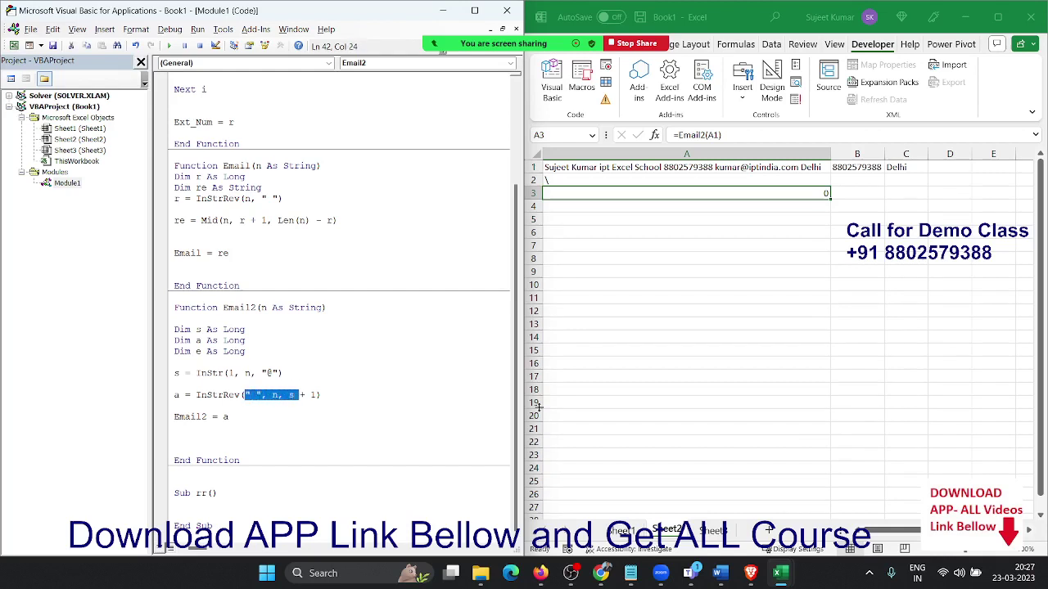
pyautogui.hotkey('shift', 'Right')
pyautogui.hotkey('shift', 'Right')
pyautogui.hotkey('shift', 'Right')
pyautogui.press('Delete')
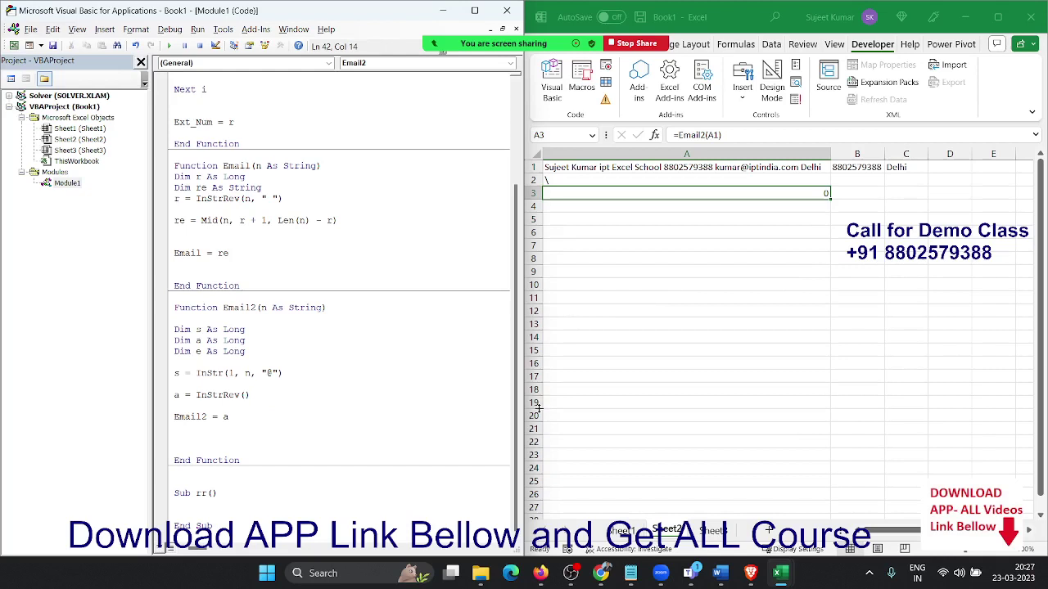
pyautogui.write('a')
pyautogui.press('BackSpace')
pyautogui.write('n')
pyautogui.write('," ')
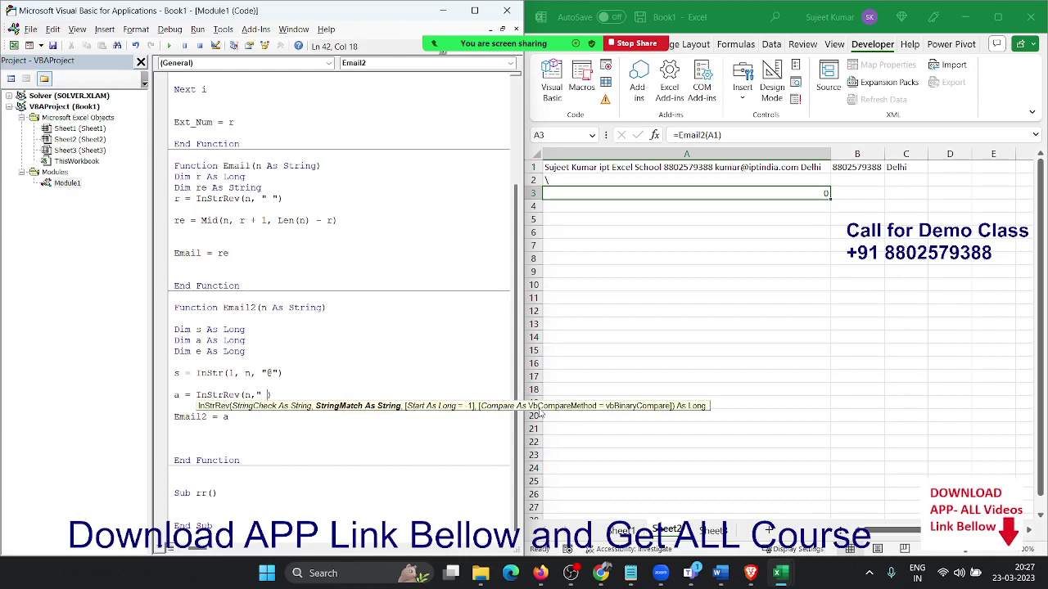
pyautogui.write('",')
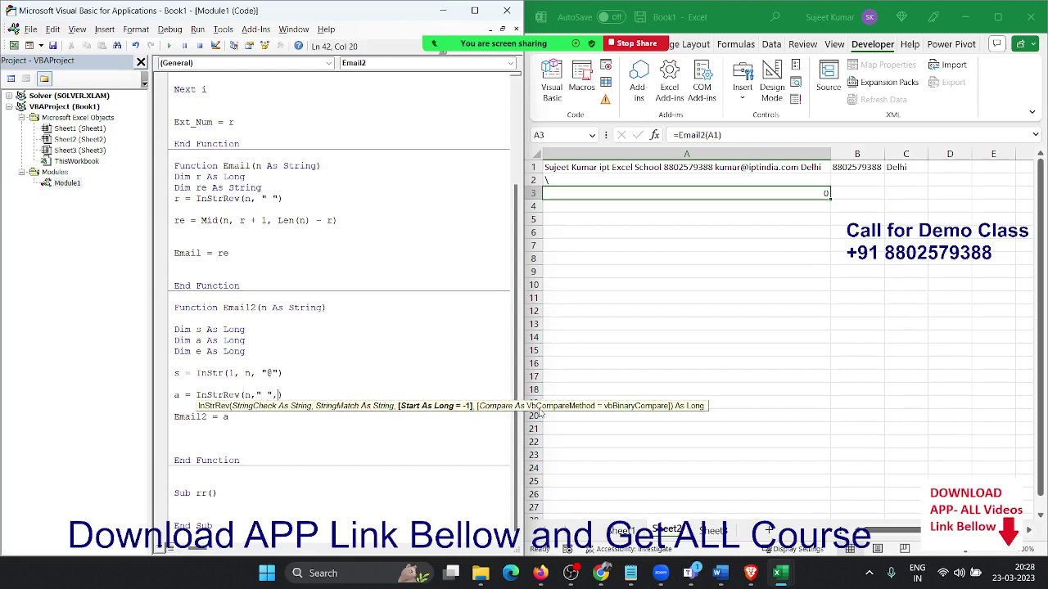
pyautogui.write('s1')
pyautogui.press('BackSpace')
pyautogui.write('+')
pyautogui.write('1')
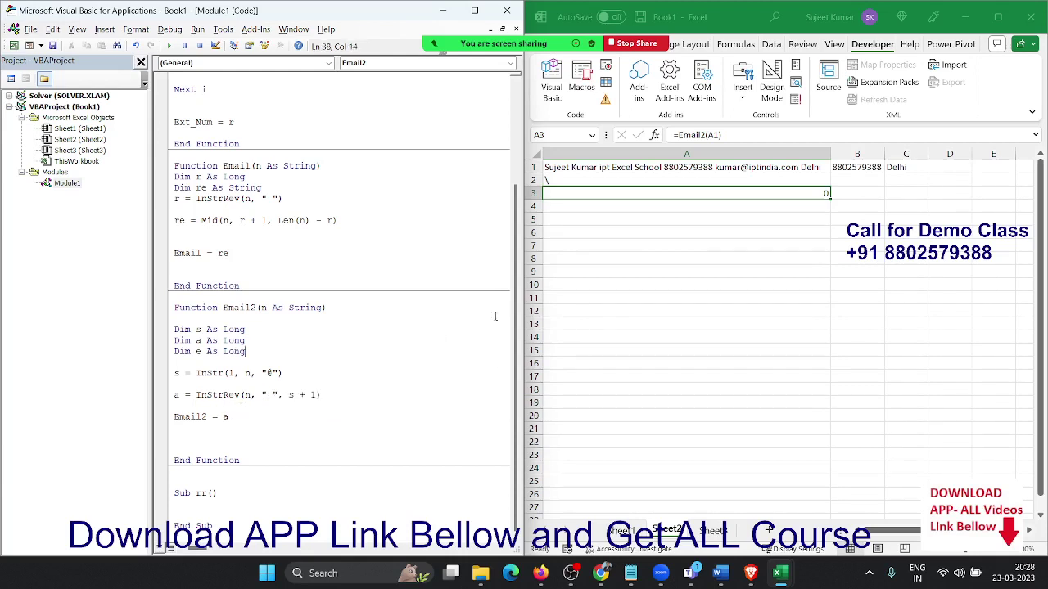
# Step: Re-enter A3's Email2 formula so it recalculates to 41
pyautogui.click(737, 193)
pyautogui.doubleClick(738, 193)
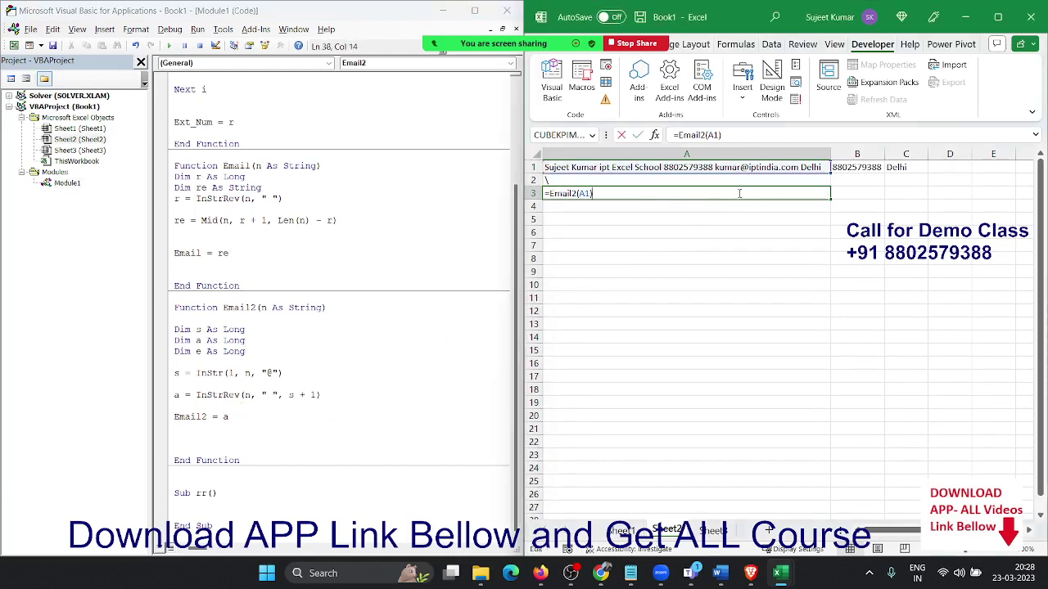
pyautogui.press('Return')
pyautogui.click(737, 194)
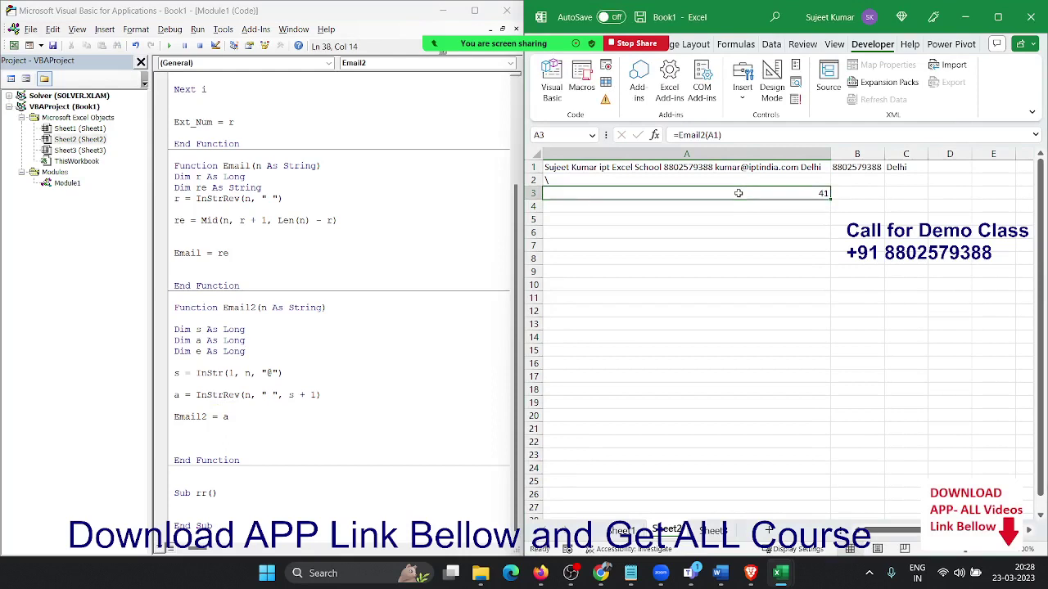
# Step: Enter =LEFT(A1,A3) in A4, then add a blank line above Email2 = a
pyautogui.click(788, 205)
pyautogui.write('=')
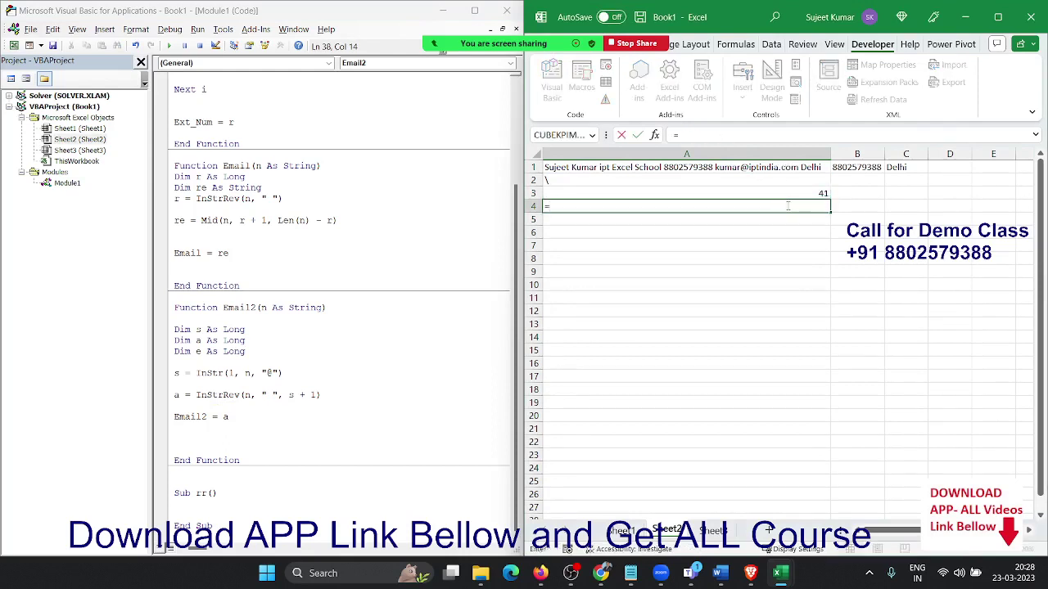
pyautogui.write('le')
pyautogui.press('Tab')
pyautogui.press('Up')
pyautogui.press('Up')
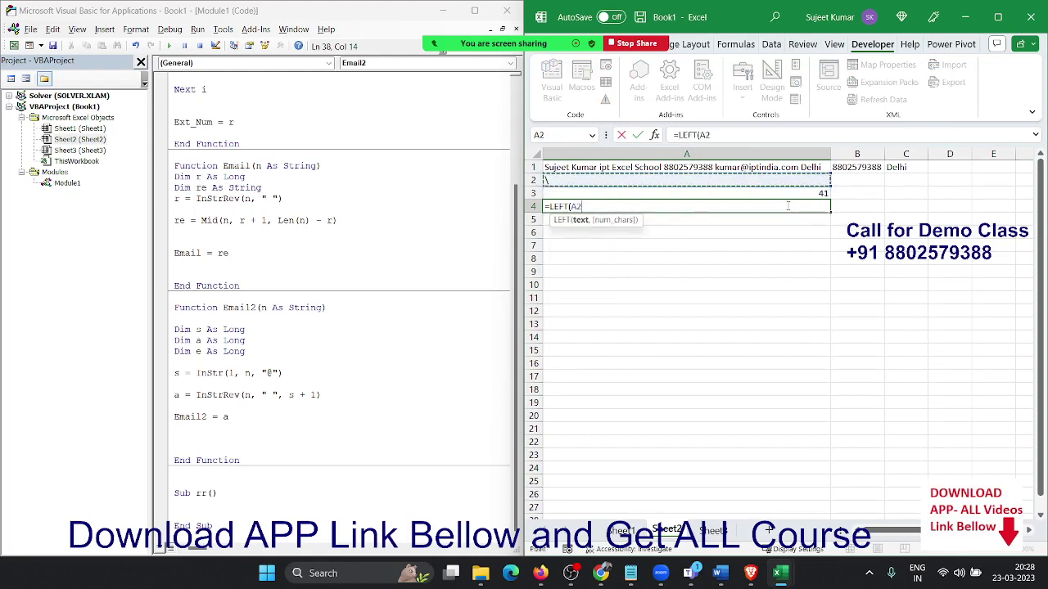
pyautogui.press('Up')
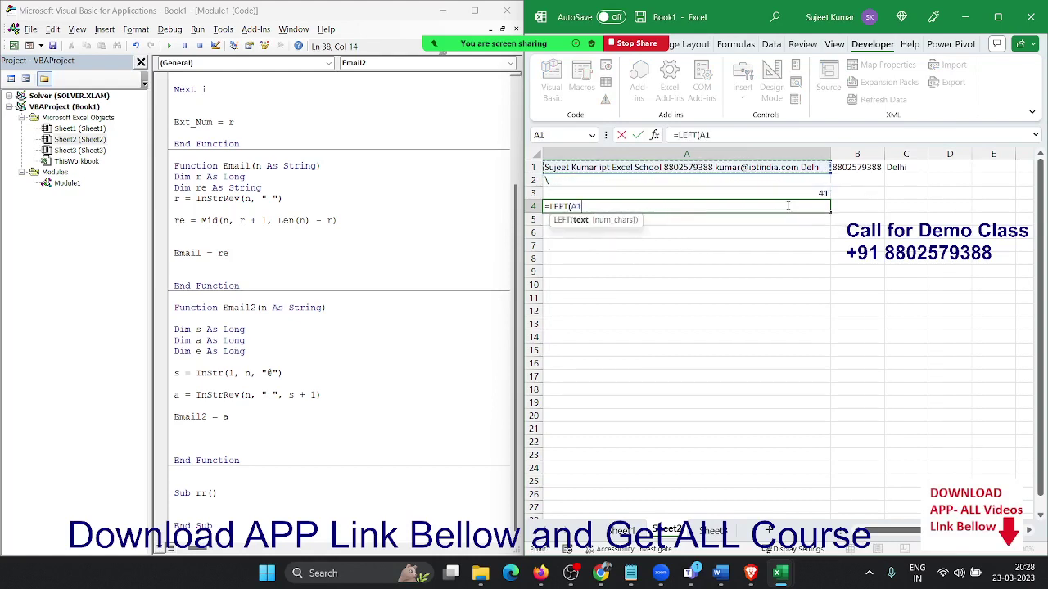
pyautogui.write(',')
pyautogui.press('Up')
pyautogui.hotkey('ctrl', 'Return')
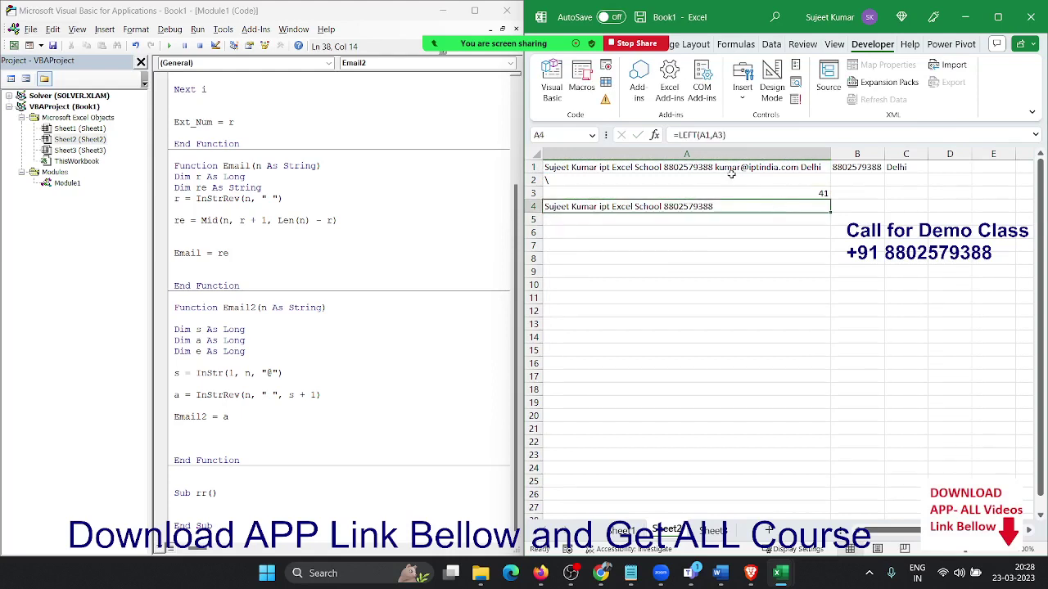
pyautogui.press('ctrl')
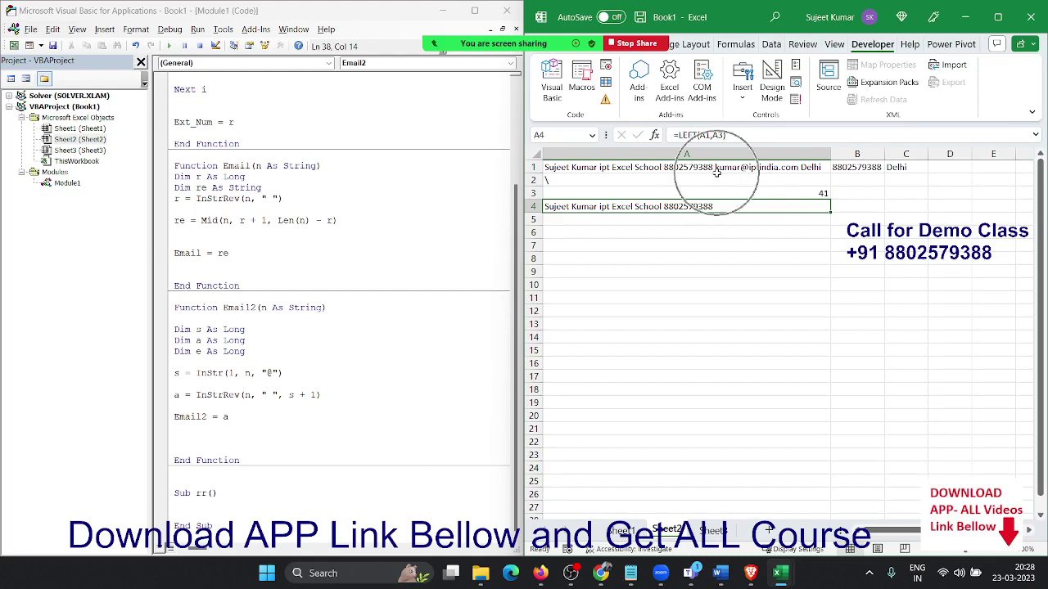
pyautogui.press('ctrl')
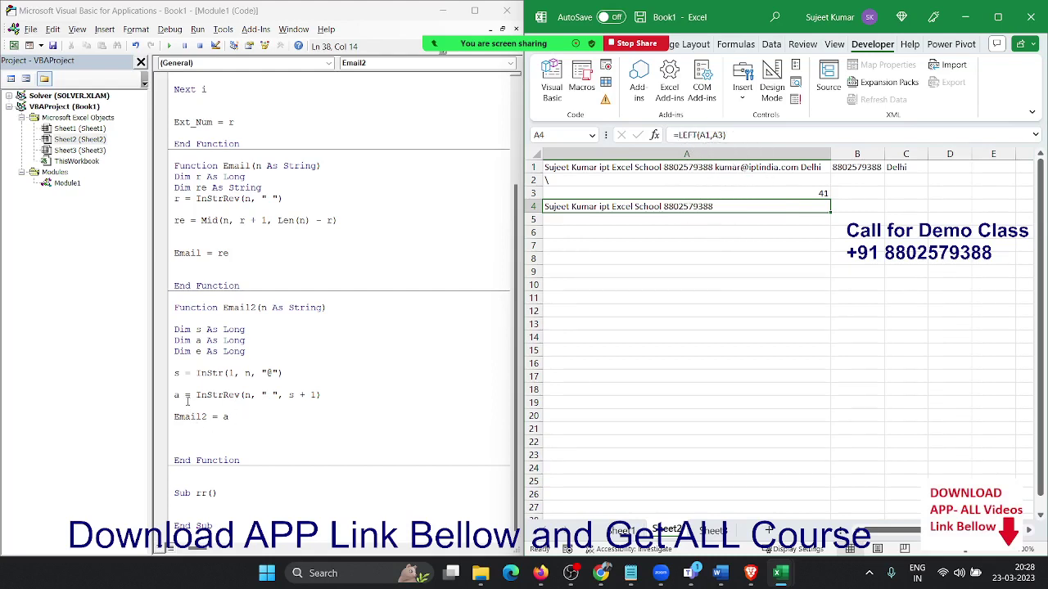
pyautogui.click(365, 407)
pyautogui.press('Return')
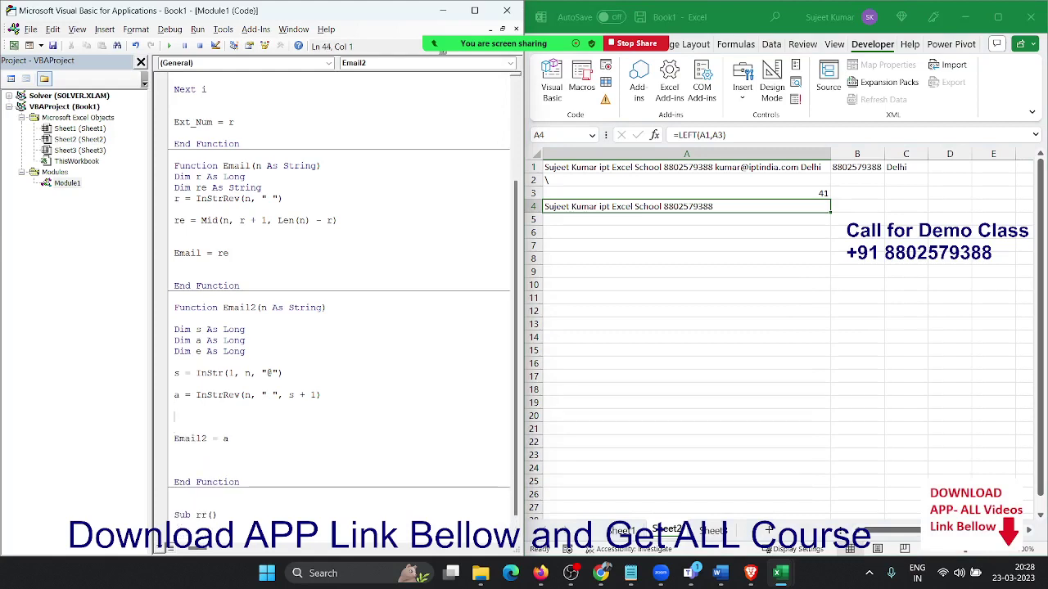
# Step: Add the line e = InStr(s + 1, n, "s") in Email2
pyautogui.click(174, 383)
pyautogui.write('e=')
pyautogui.write('ins')
pyautogui.write('ter(')
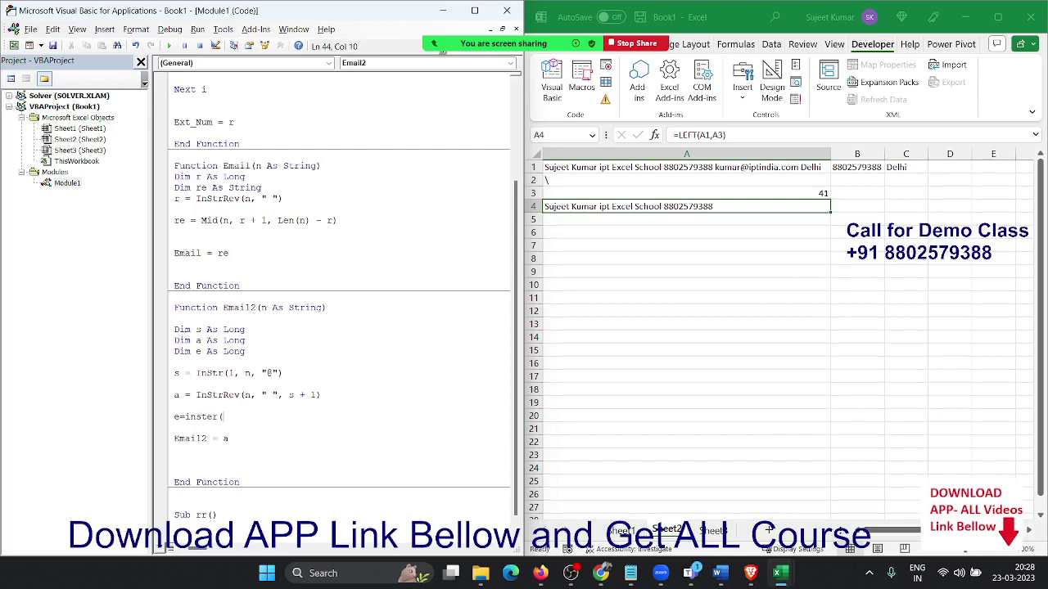
pyautogui.press('BackSpace')
pyautogui.press('BackSpace')
pyautogui.press('BackSpace')
pyautogui.press('BackSpace')
pyautogui.write('tr(')
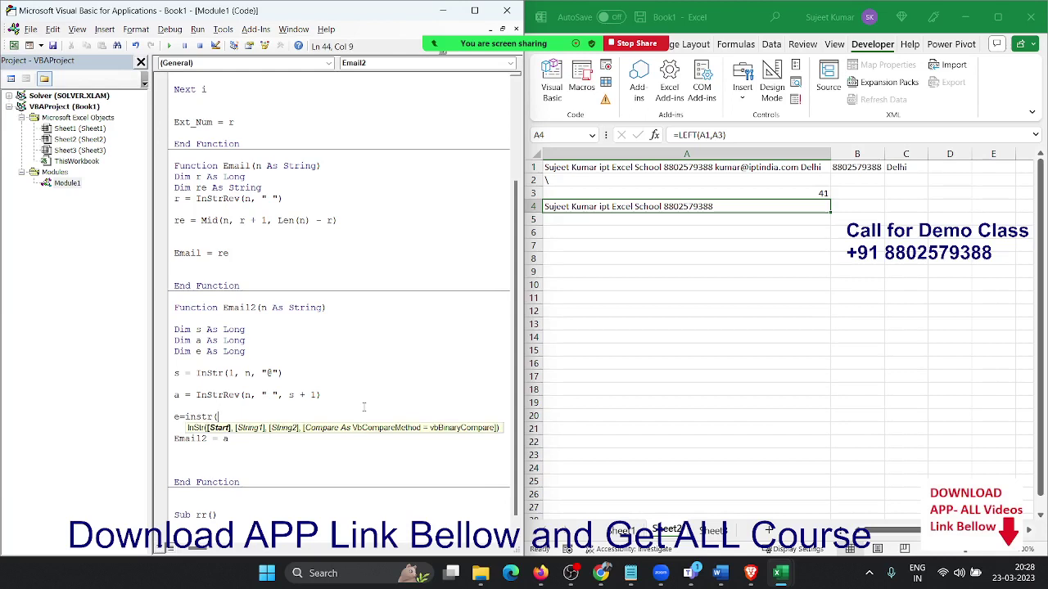
pyautogui.write('s+1')
pyautogui.write(',n')
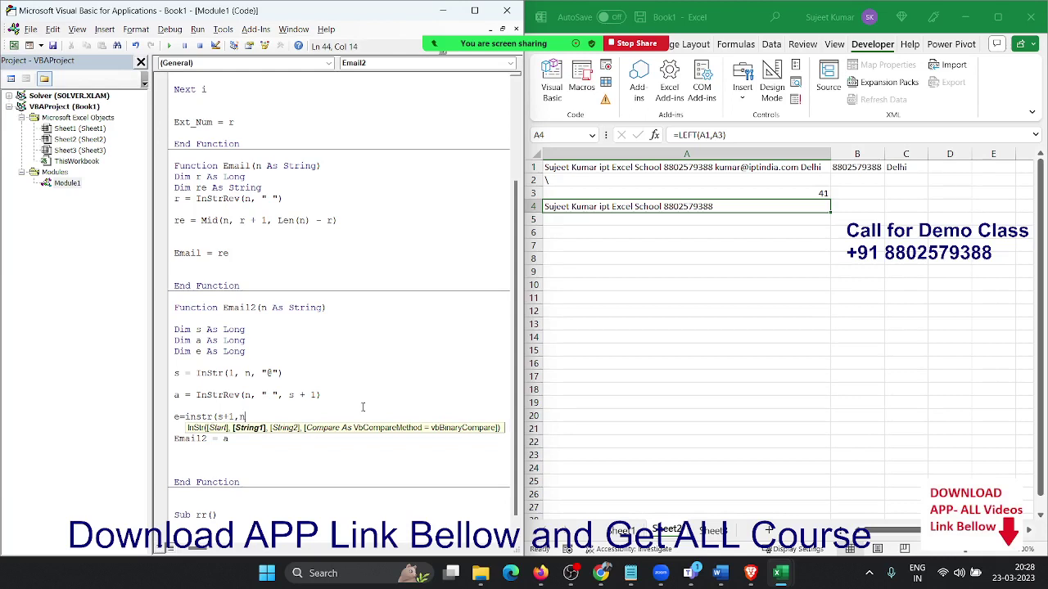
pyautogui.write(', ')
pyautogui.write('"s')
pyautogui.write('"')
pyautogui.press('BackSpace')
pyautogui.press('Return')
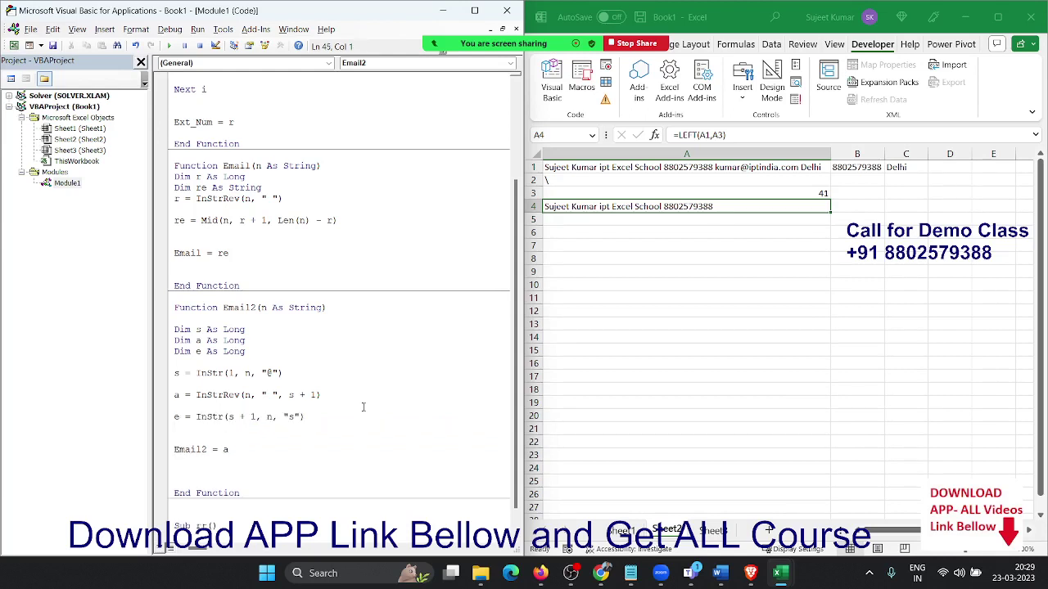
# Step: Change the return line from Email2 = a to Email2 = e
pyautogui.click(243, 448)
pyautogui.hotkey('shift', 'Left')
pyautogui.write('e')
pyautogui.press('Down')
pyautogui.click(751, 189)
# Step: Recalculate Email2 in A3, then change the InStr search text from s to a space
pyautogui.click(751, 189)
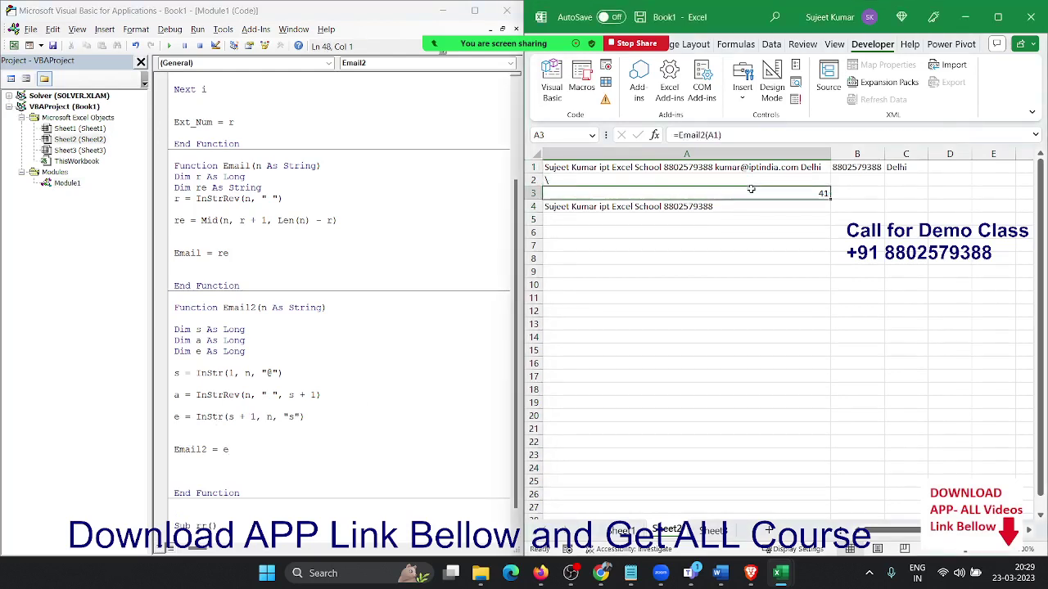
pyautogui.doubleClick(750, 189)
pyautogui.press('Return')
pyautogui.click(751, 189)
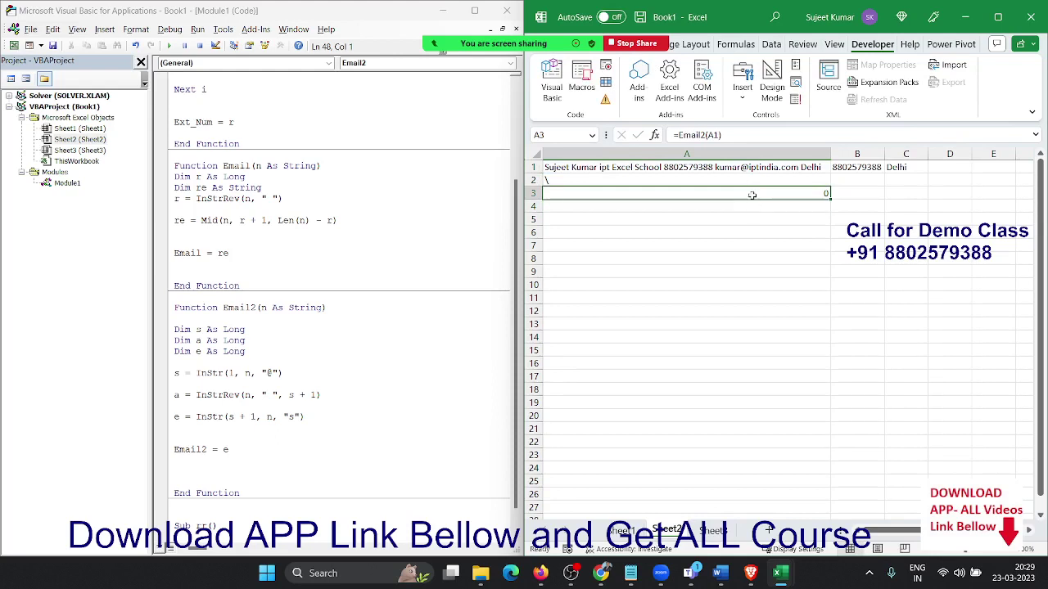
pyautogui.press('Down')
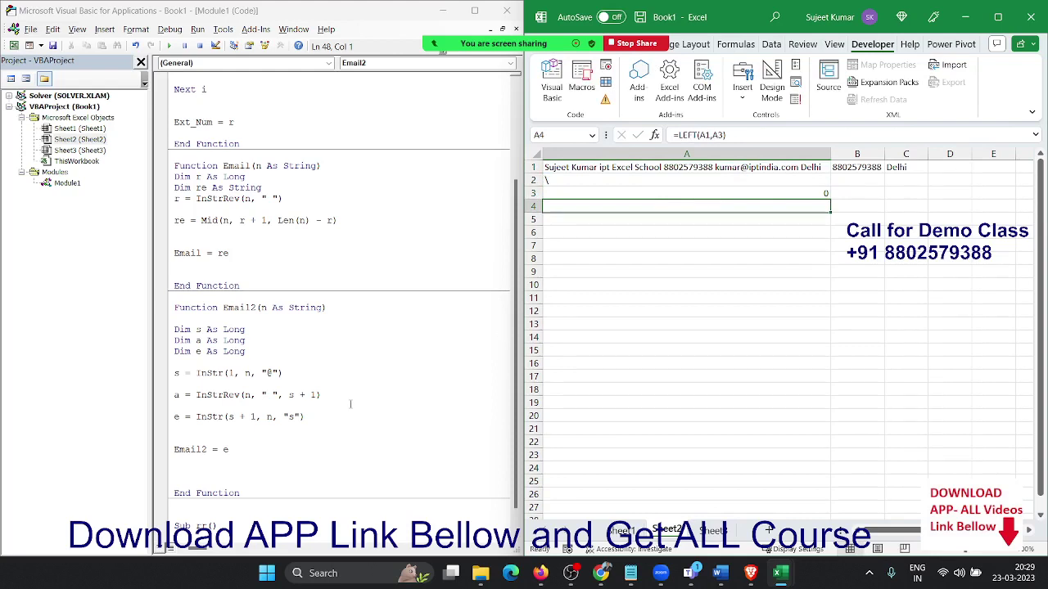
pyautogui.click(294, 418)
pyautogui.press('BackSpace')
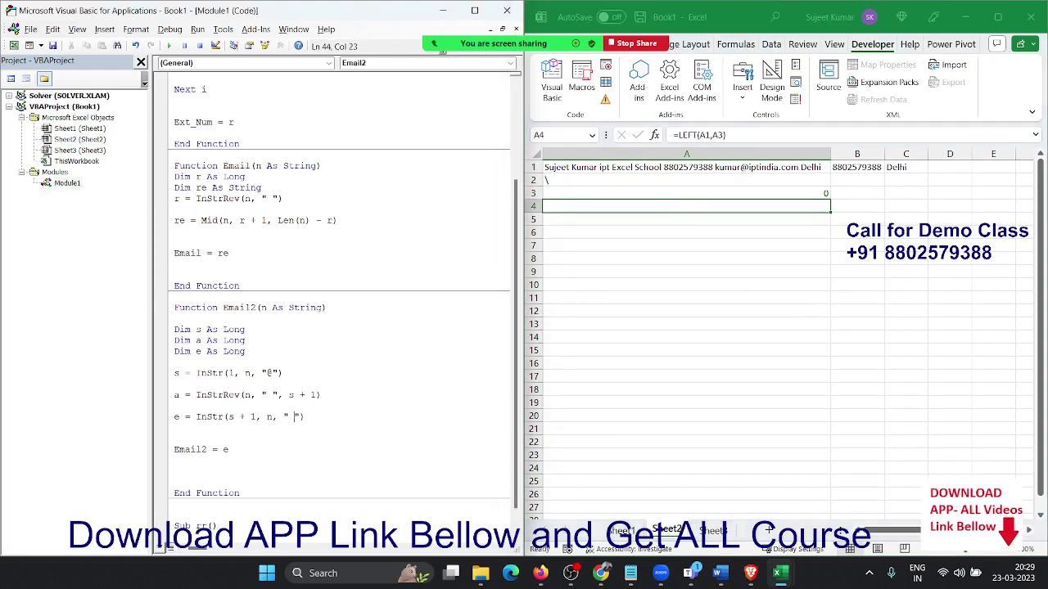
# Step: Re-enter A3's formula so Email2 recalculates and returns 60
pyautogui.doubleClick(624, 202)
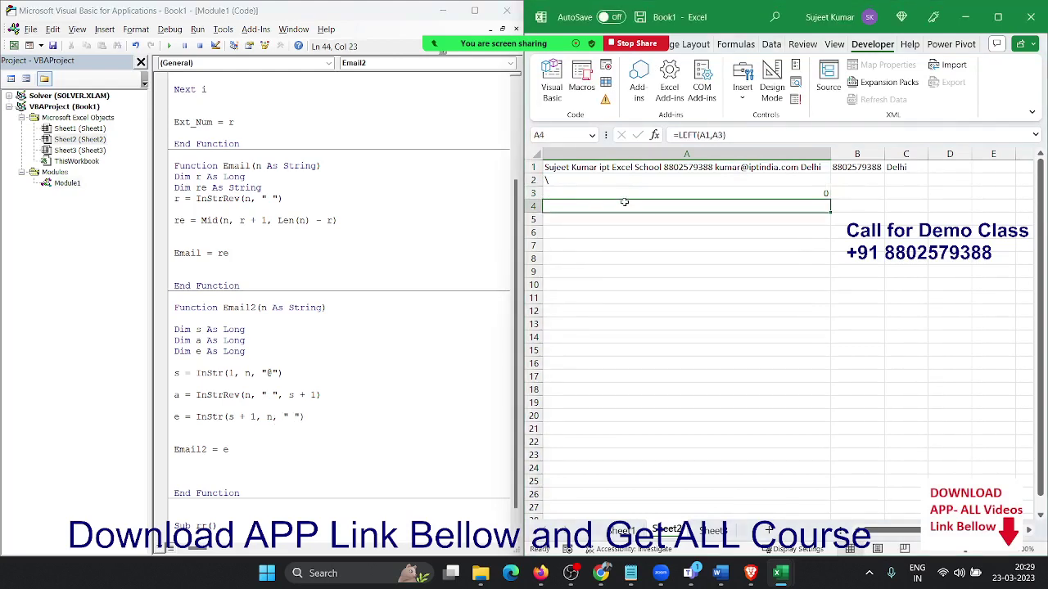
pyautogui.press('Escape')
pyautogui.doubleClick(624, 193)
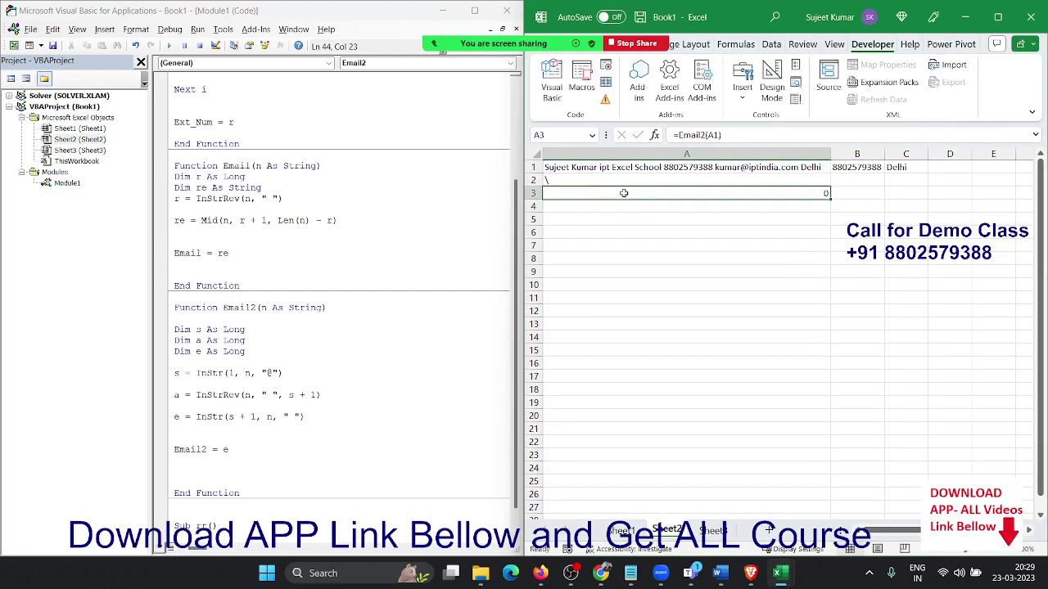
pyautogui.press('Return')
pyautogui.click(624, 193)
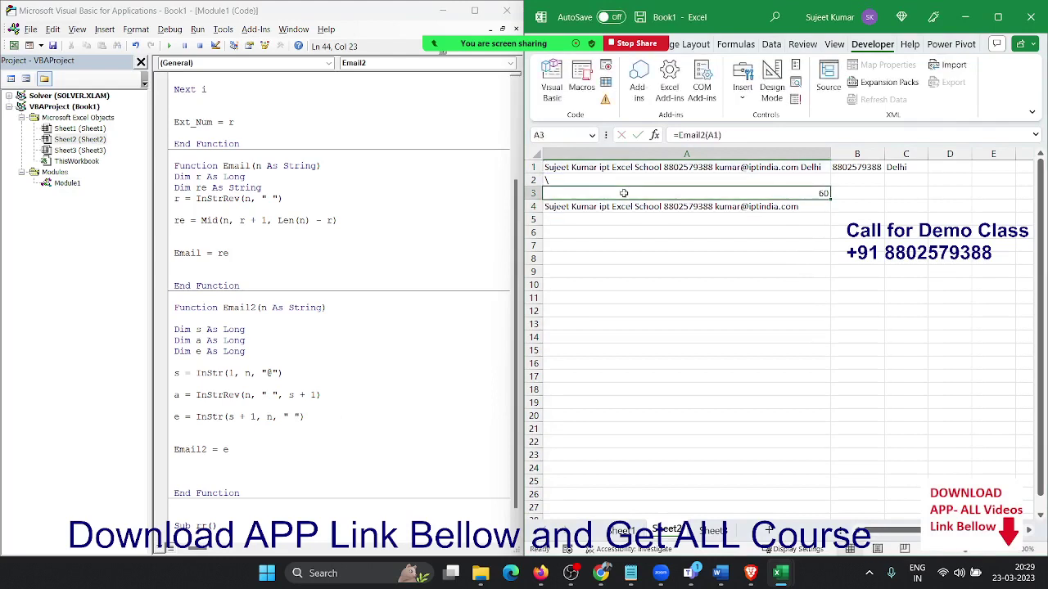
# Step: Replace Email2's return value e with Mid(n, a, e - a)
pyautogui.doubleClick(237, 448)
pyautogui.write('mi')
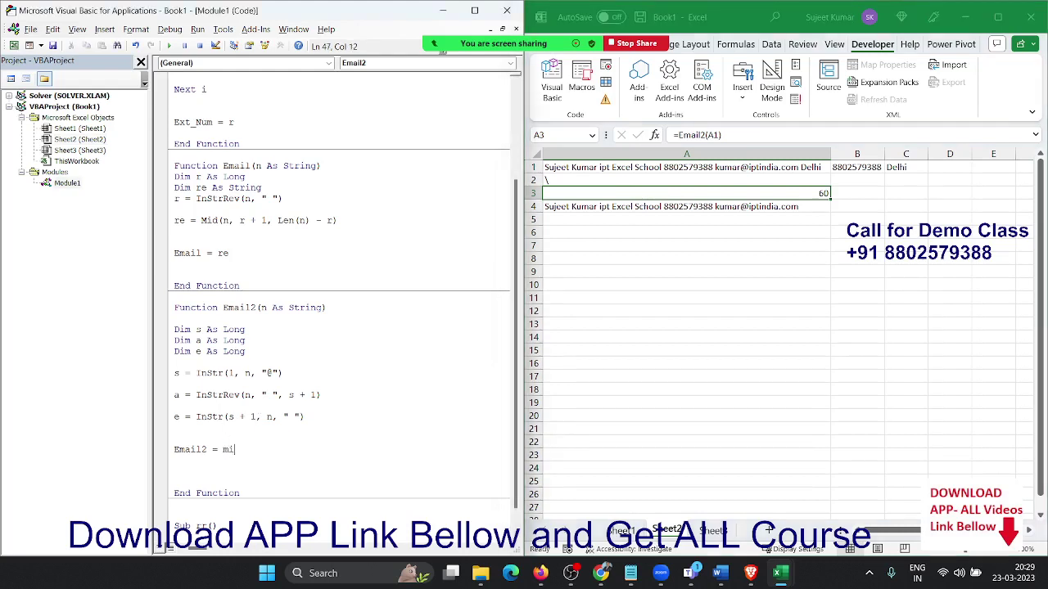
pyautogui.write('d(')
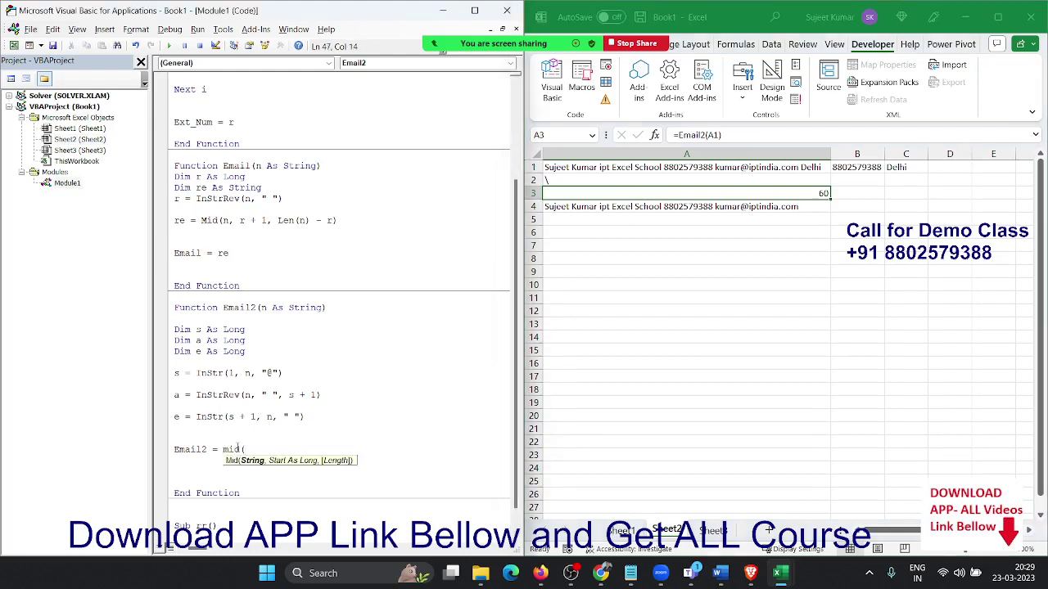
pyautogui.write('n,')
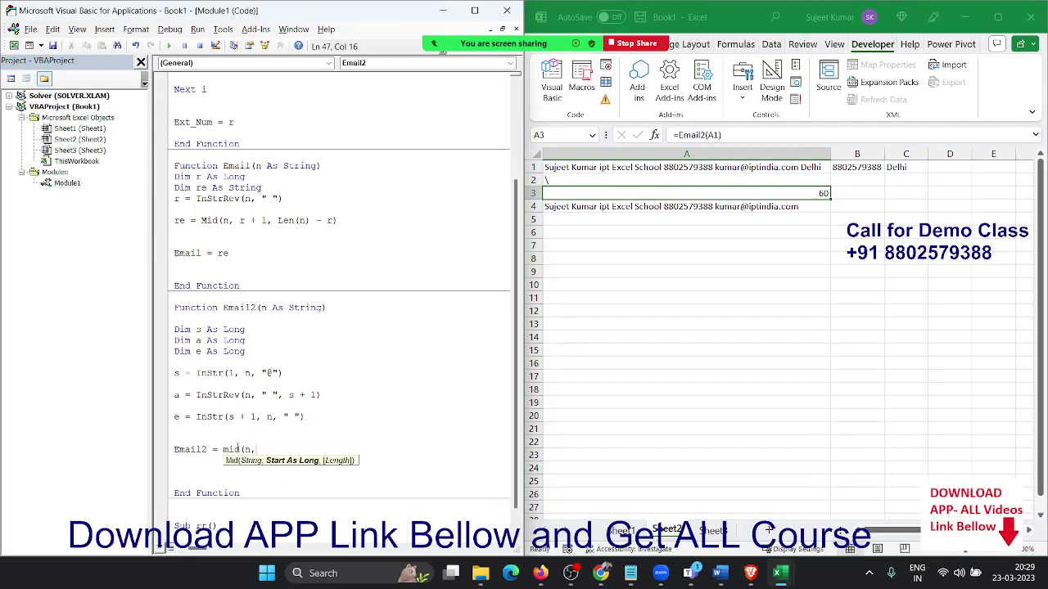
pyautogui.write('a')
pyautogui.write(',')
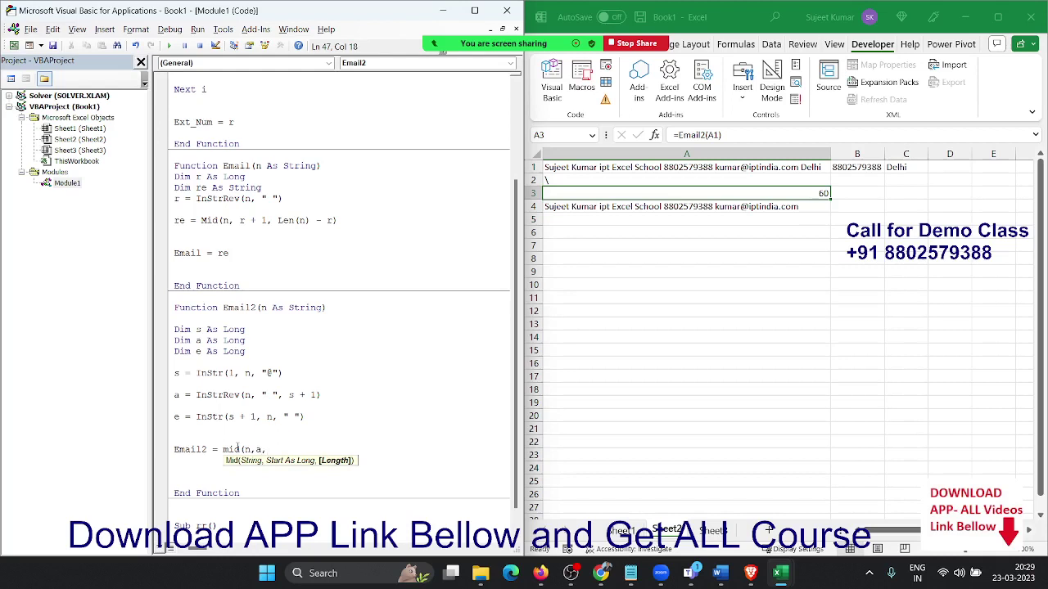
pyautogui.write('e-a')
pyautogui.write(')')
pyautogui.press('Return')
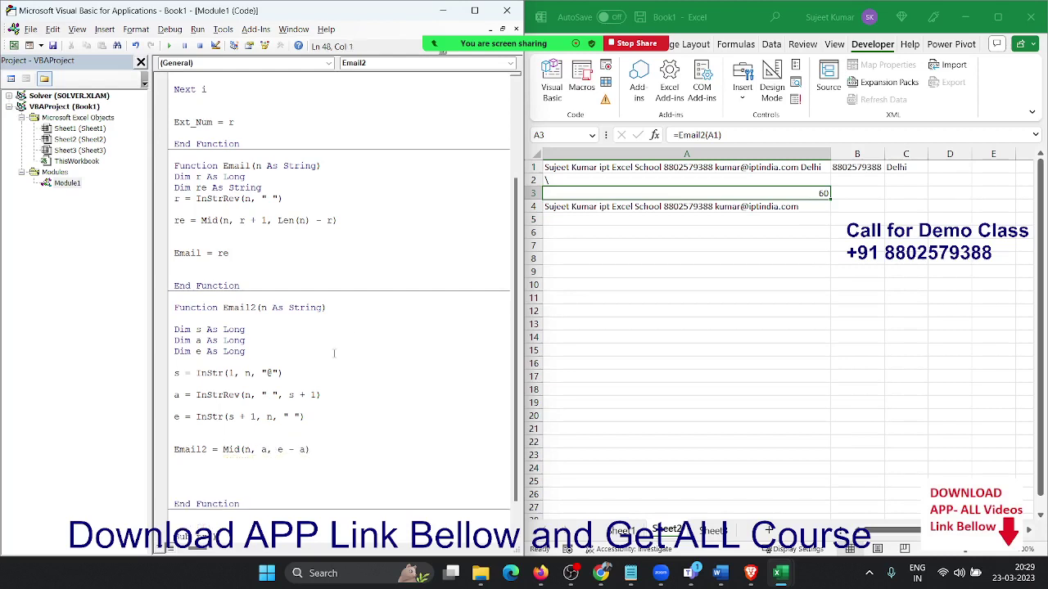
# Step: Recalculate the formulas in A4 and A3, then delete A4's failing LEFT formula
pyautogui.doubleClick(606, 208)
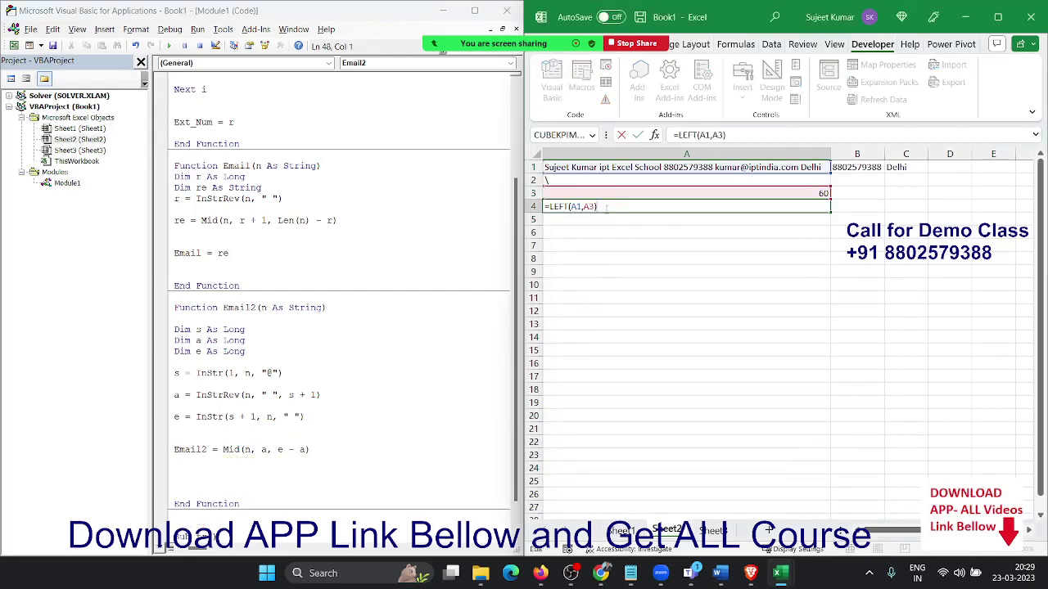
pyautogui.press('Return')
pyautogui.click(606, 208)
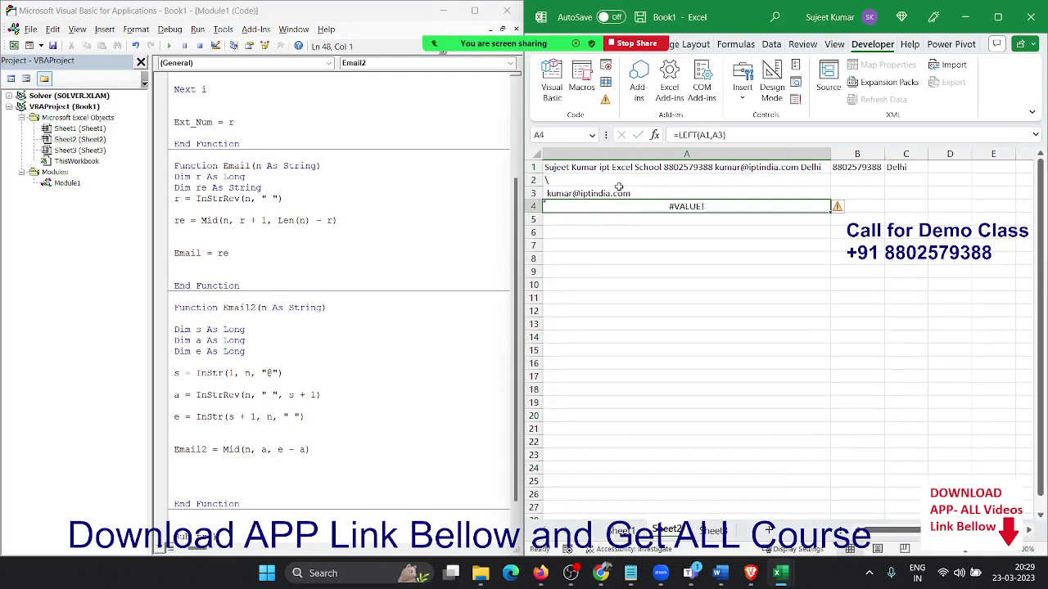
pyautogui.click(620, 187)
pyautogui.doubleClick(620, 188)
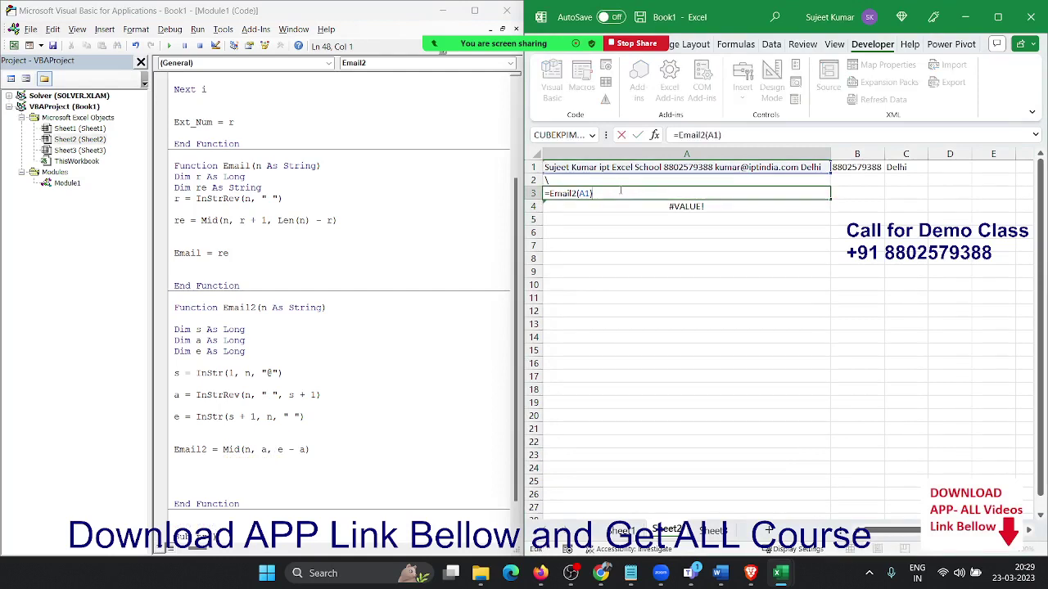
pyautogui.press('Return')
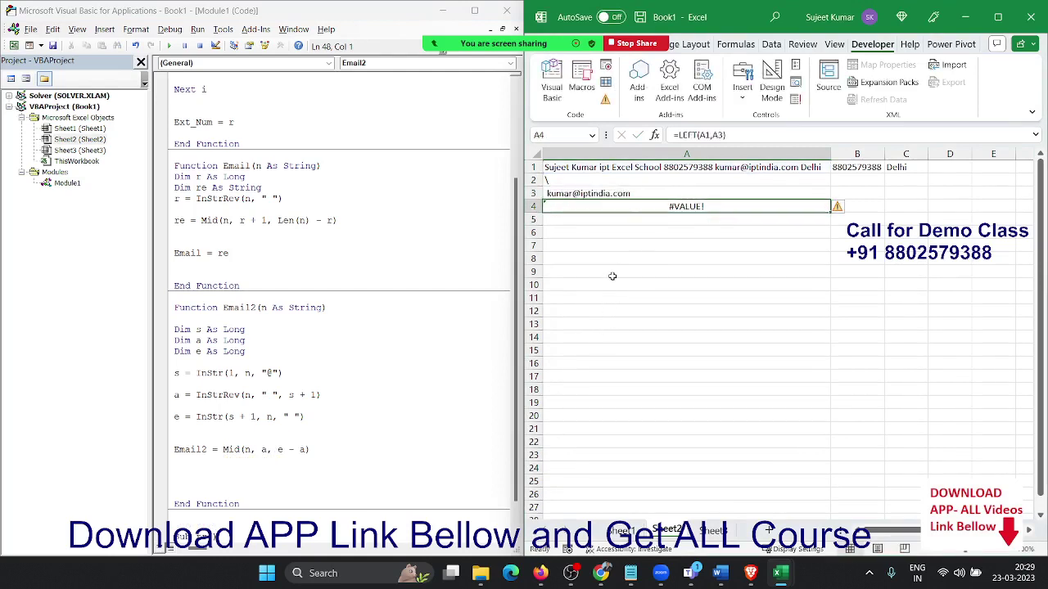
pyautogui.press('Delete')
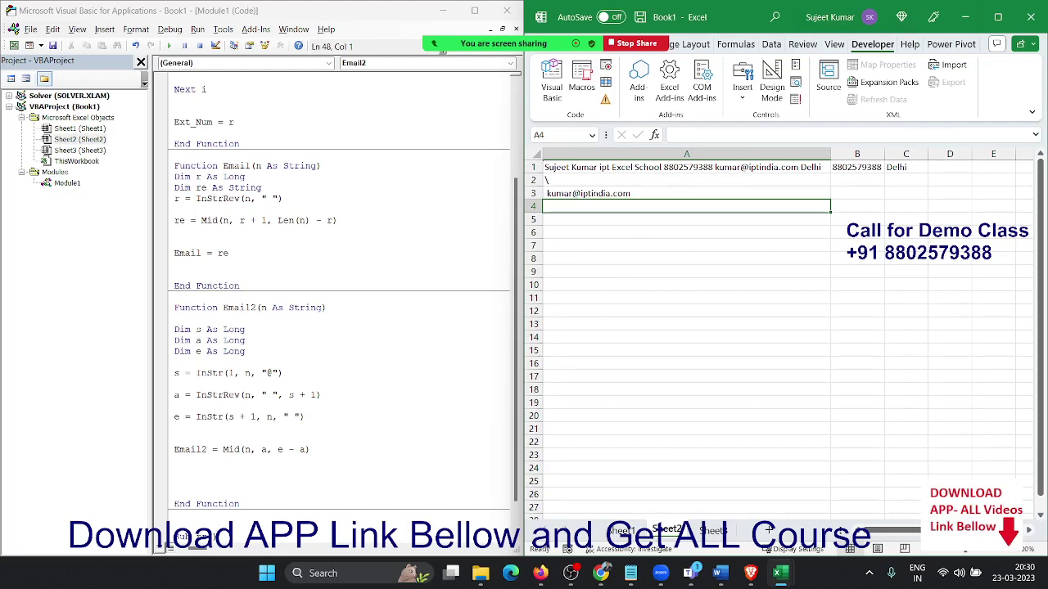
# Step: Glance at the browser, then return to Excel and select the source text in A1
pyautogui.click(601, 573)
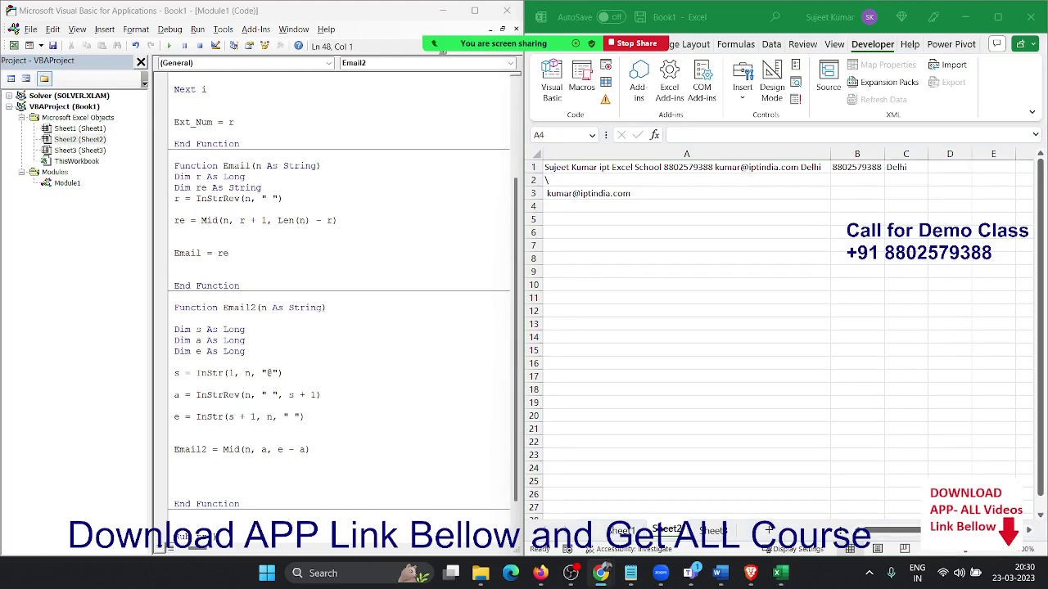
pyautogui.click(624, 219)
pyautogui.click(612, 179)
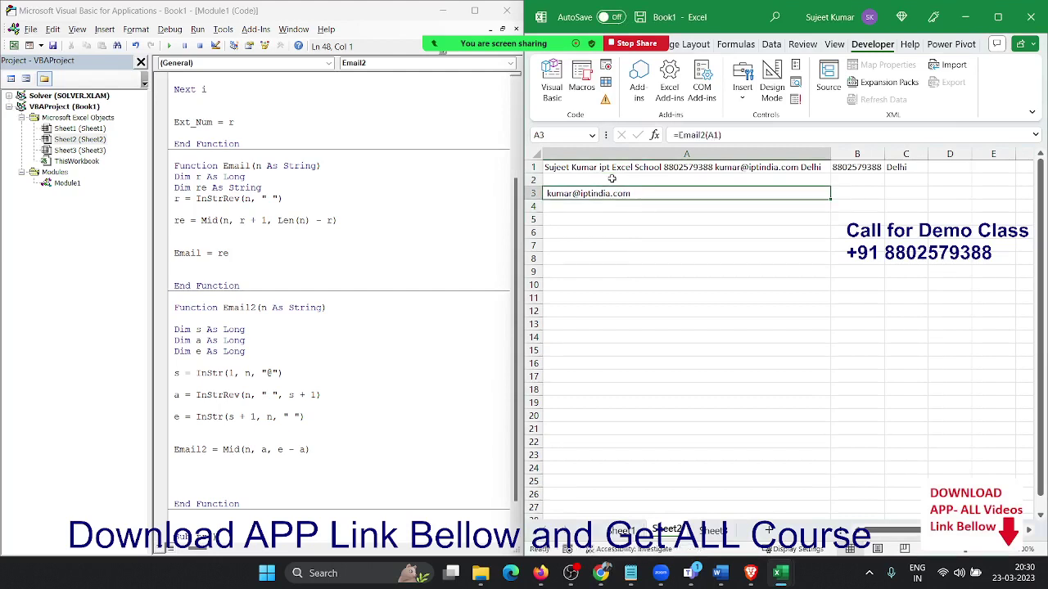
pyautogui.press('Up')
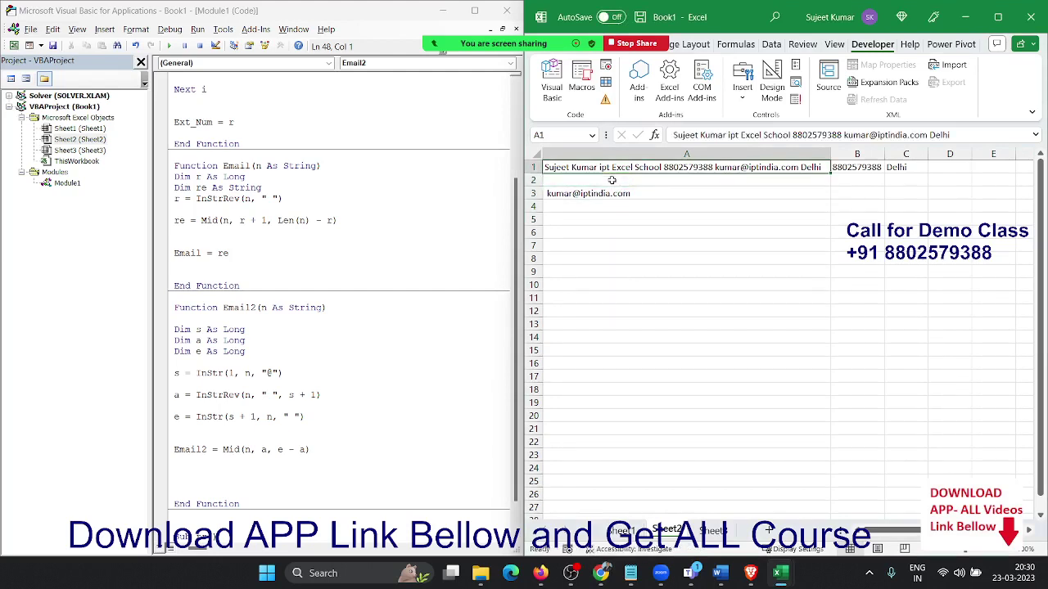
pyautogui.click(772, 168)
# Step: Enter start position 45 in A5 and end position 60 in A6
pyautogui.click(728, 220)
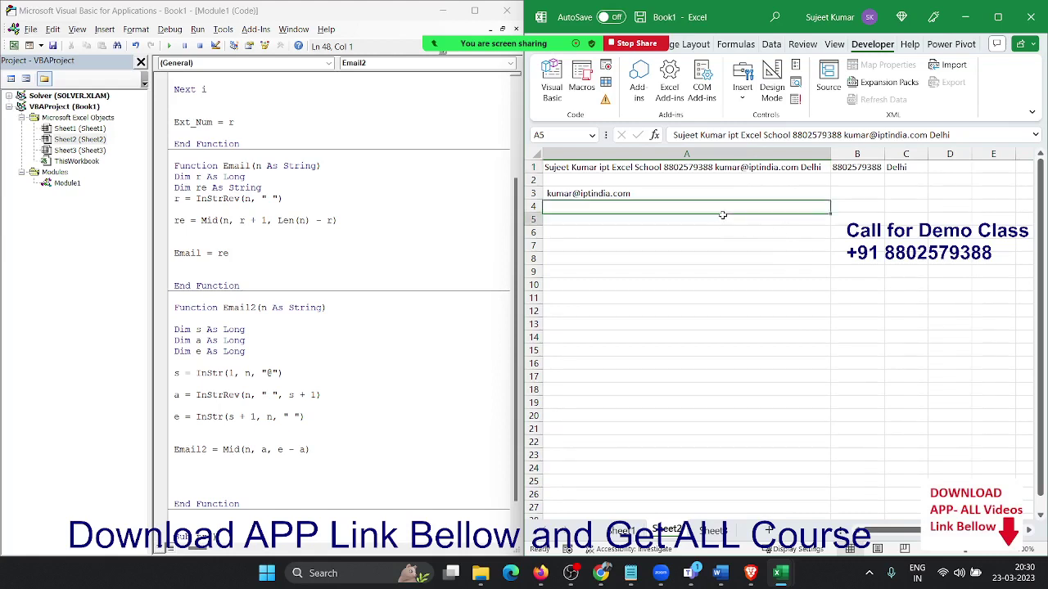
pyautogui.write('4')
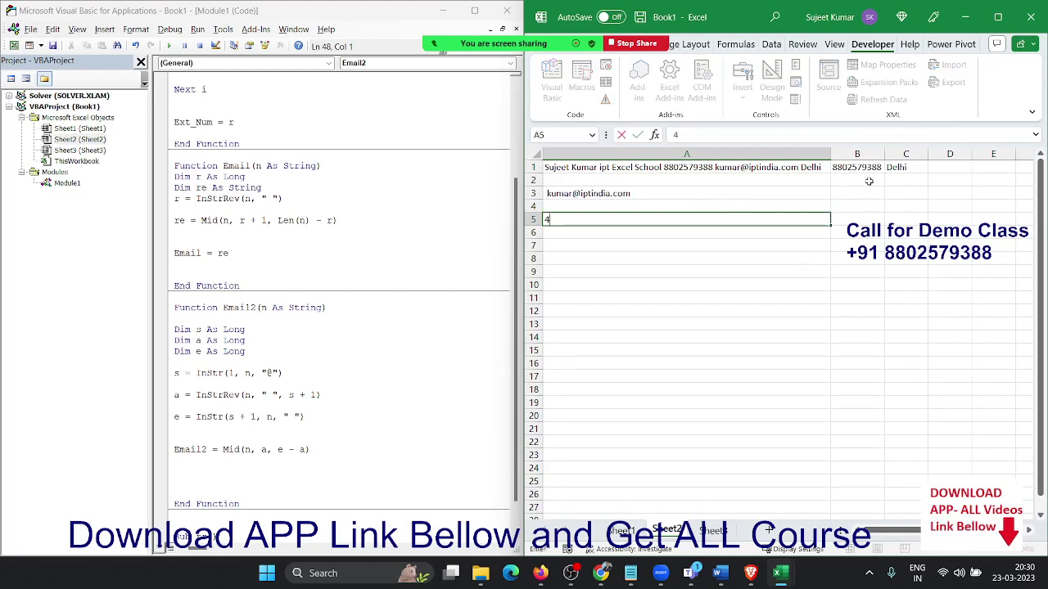
pyautogui.write('5')
pyautogui.press('Return')
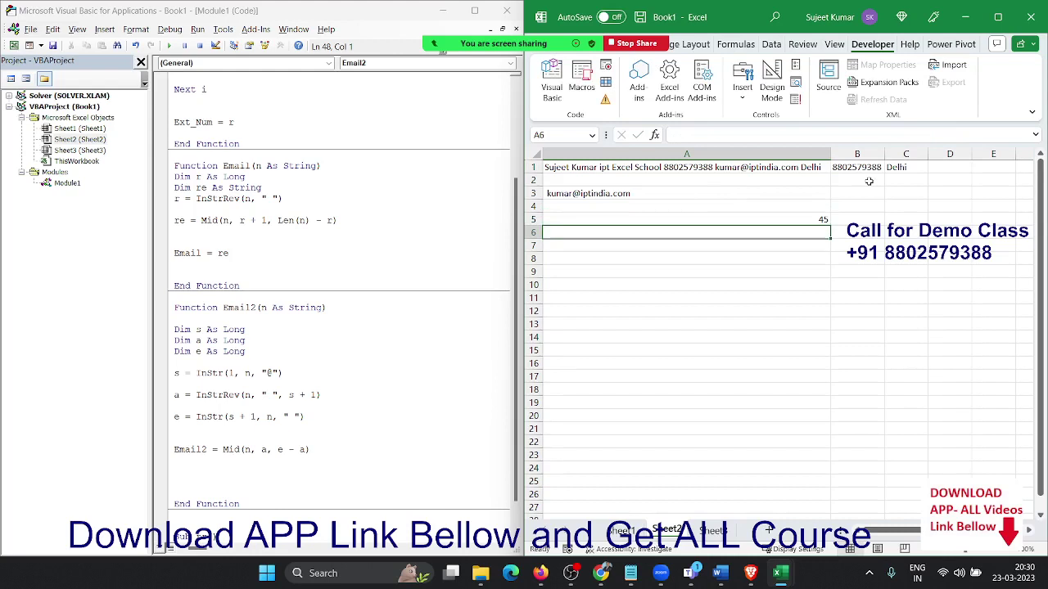
pyautogui.write('60')
pyautogui.press('Return')
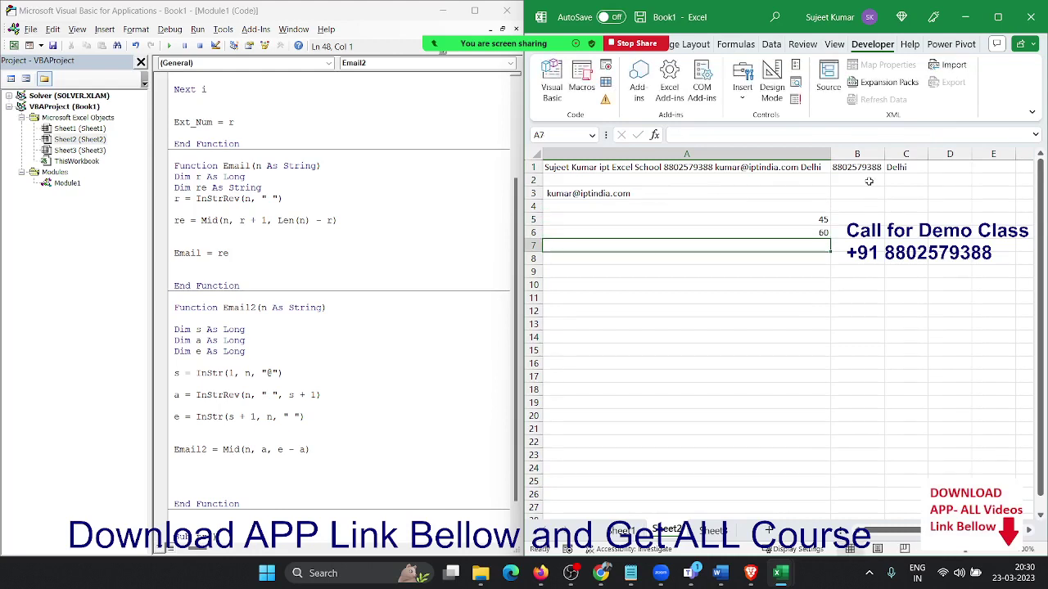
# Step: Enter =MID(A1,A5+1,A6-A5) in A7 to extract text between the two positions
pyautogui.write('=MID(')
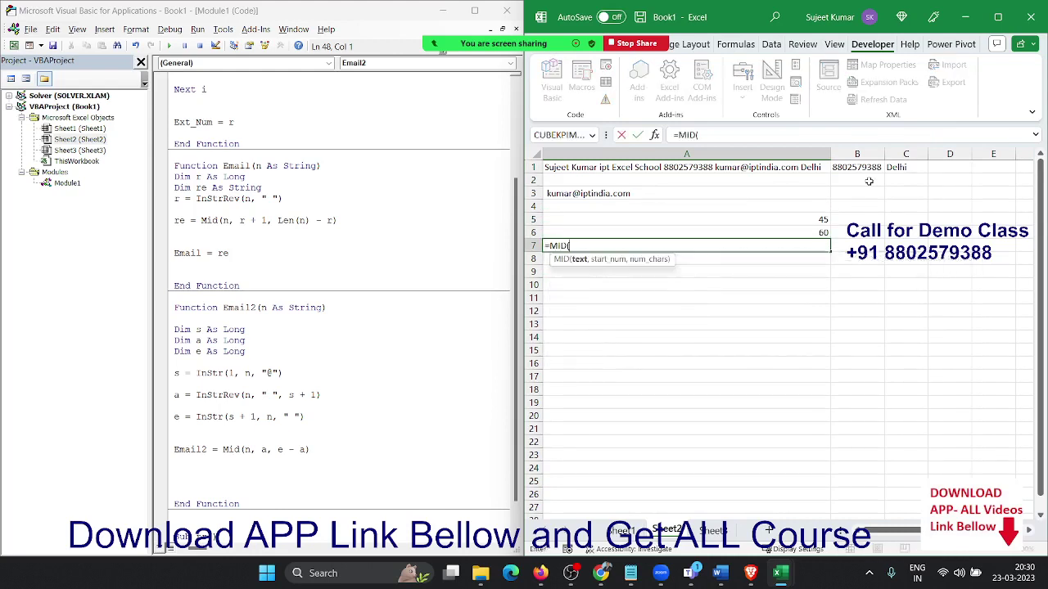
pyautogui.write('A5')
pyautogui.press('Up')
pyautogui.press('Up')
pyautogui.press('Up')
pyautogui.press('Up')
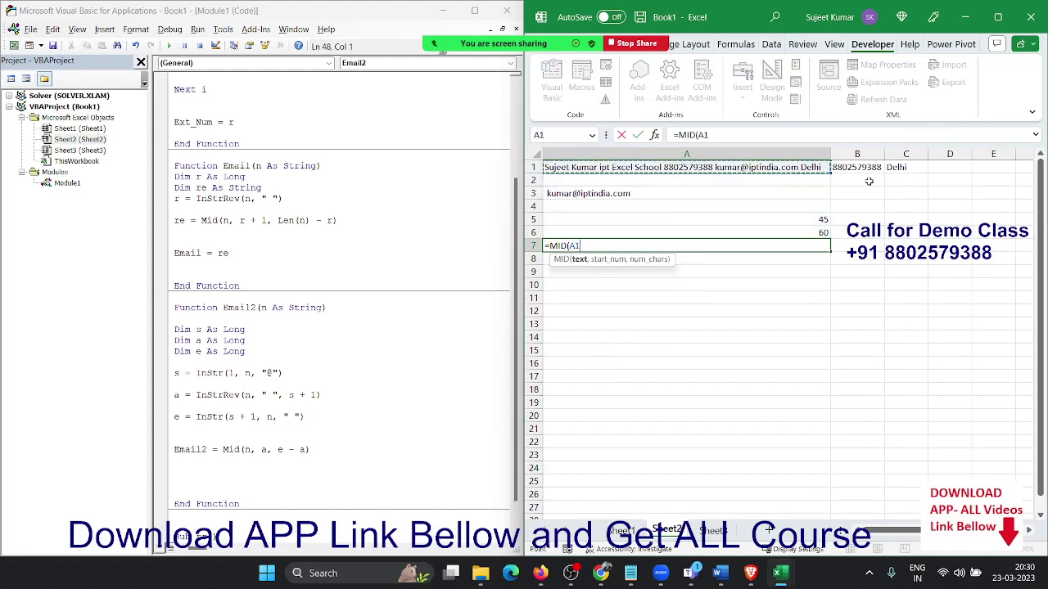
pyautogui.write(',')
pyautogui.press('Up')
pyautogui.press('Up')
pyautogui.write('+')
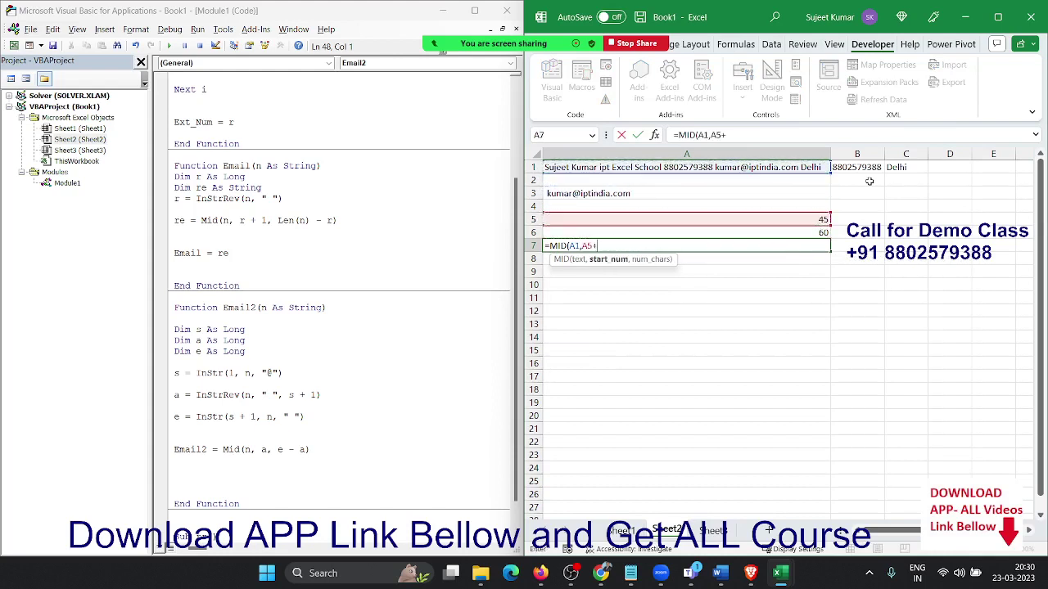
pyautogui.write('1,')
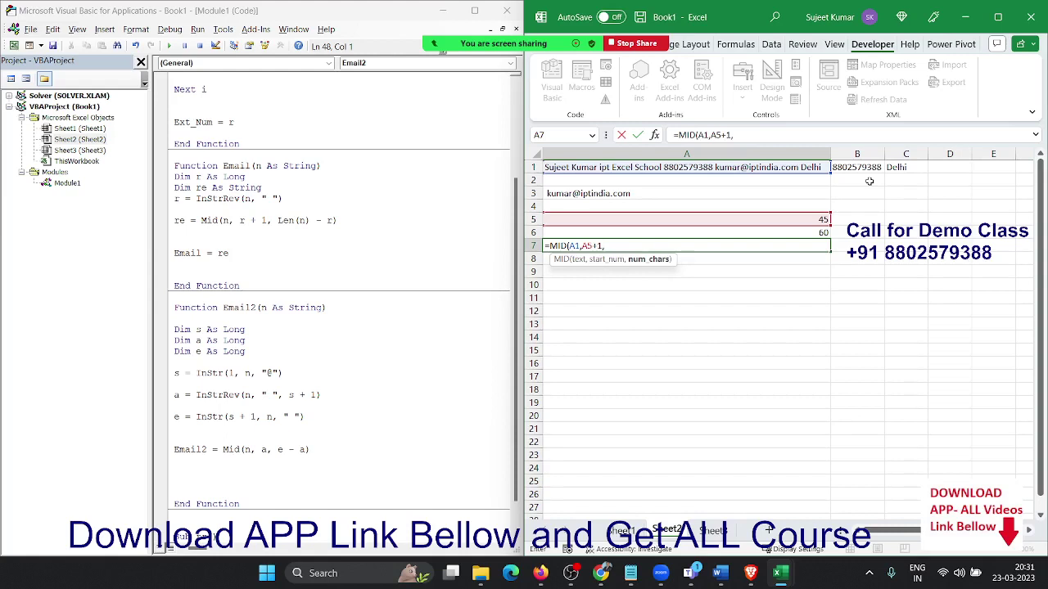
pyautogui.press('Up')
pyautogui.write('-')
pyautogui.press('Up')
pyautogui.press('Up')
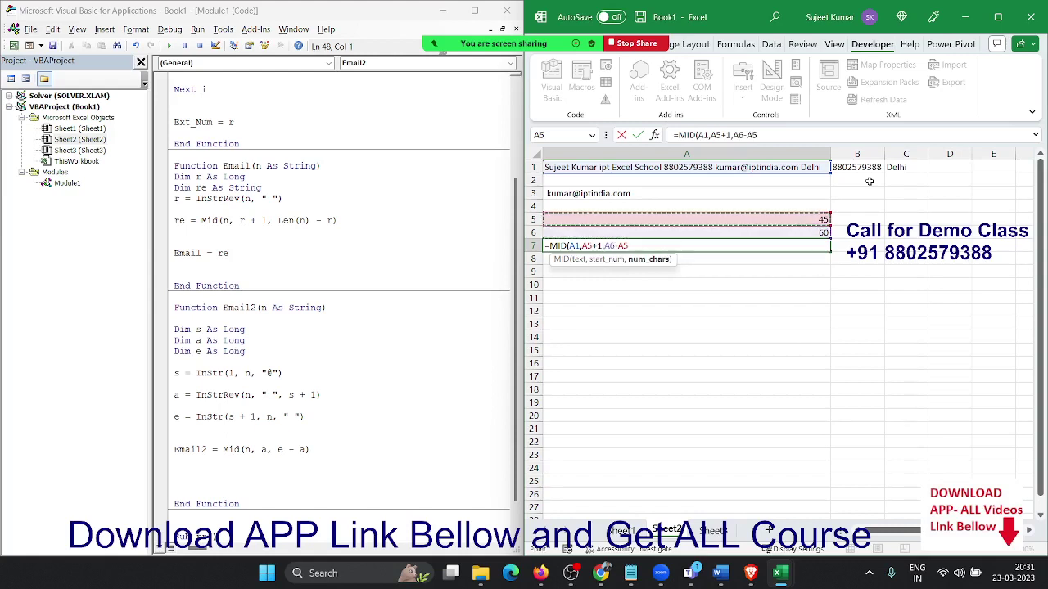
pyautogui.press('Return')
pyautogui.press('Up')
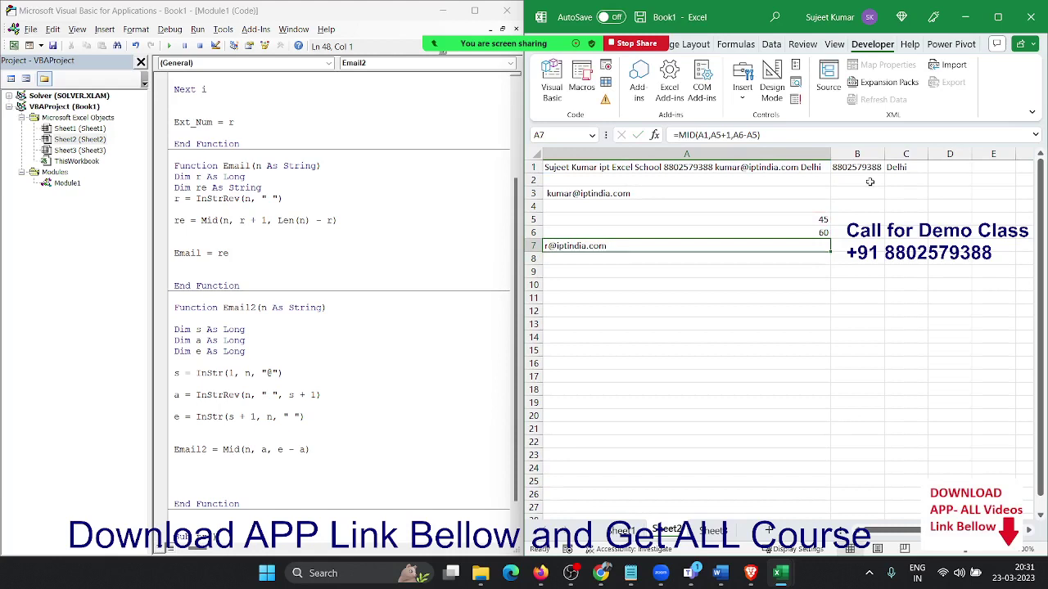
# Step: Change A5 to 40 so A7 shows the full email, then compare with the VBA InStr call
pyautogui.click(817, 218)
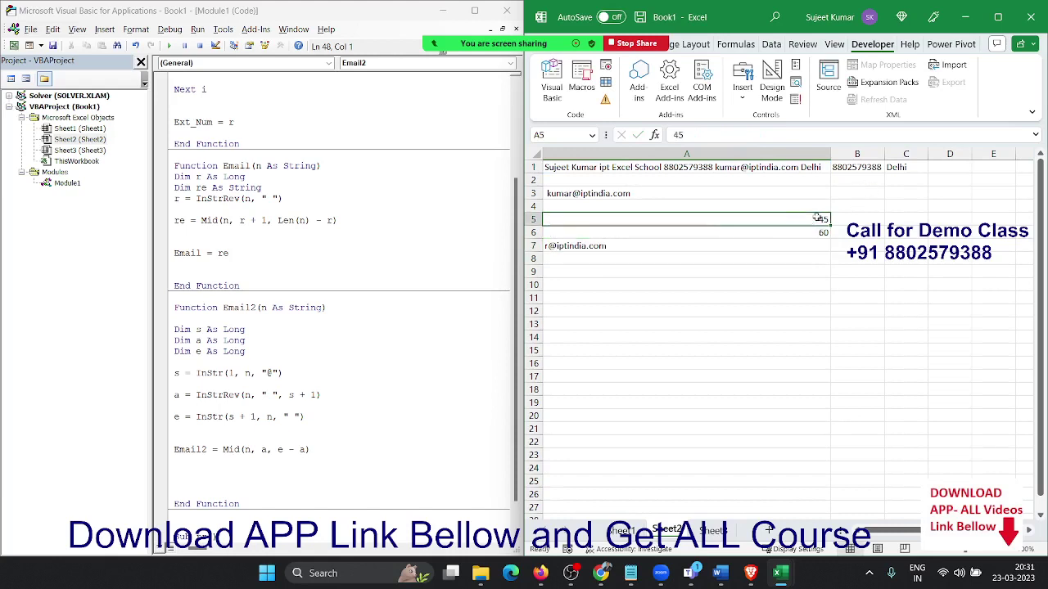
pyautogui.write('40')
pyautogui.press('Return')
pyautogui.press('Up')
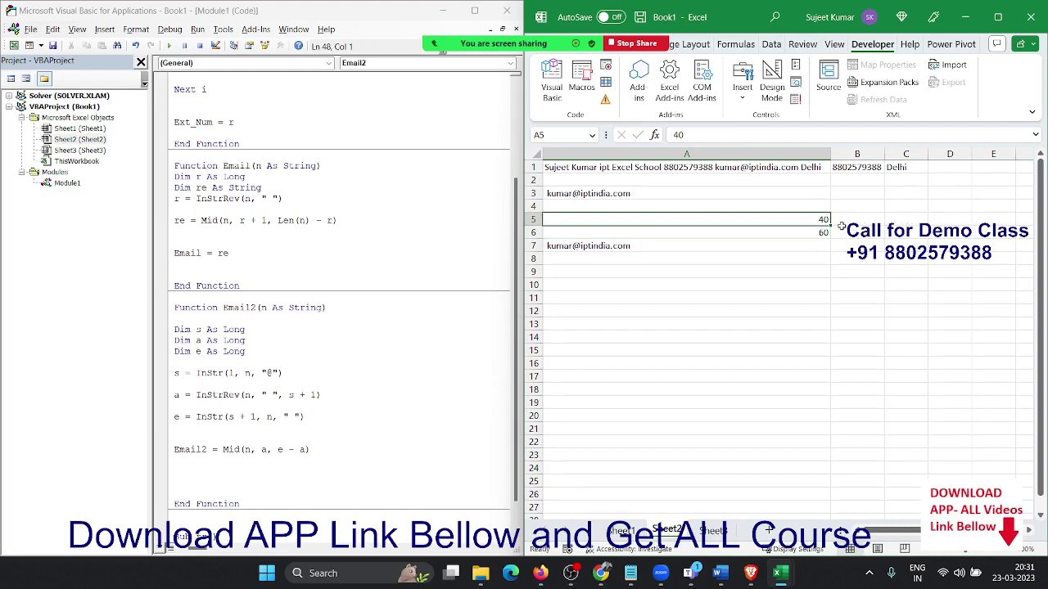
pyautogui.click(824, 234)
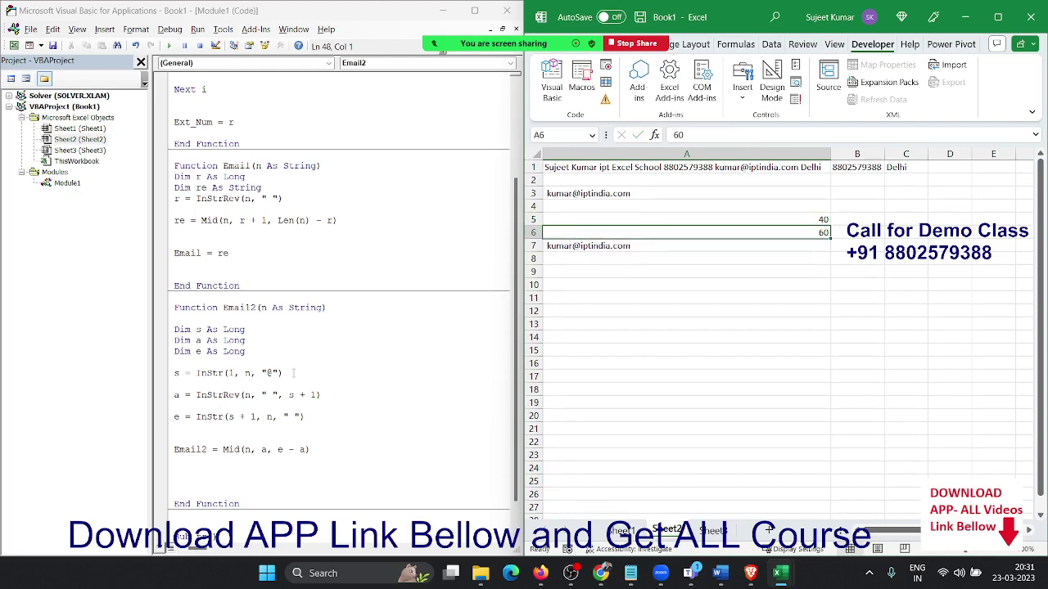
pyautogui.click(292, 372)
pyautogui.keyDown('shift'); pyautogui.click(197, 373); pyautogui.keyUp('shift')
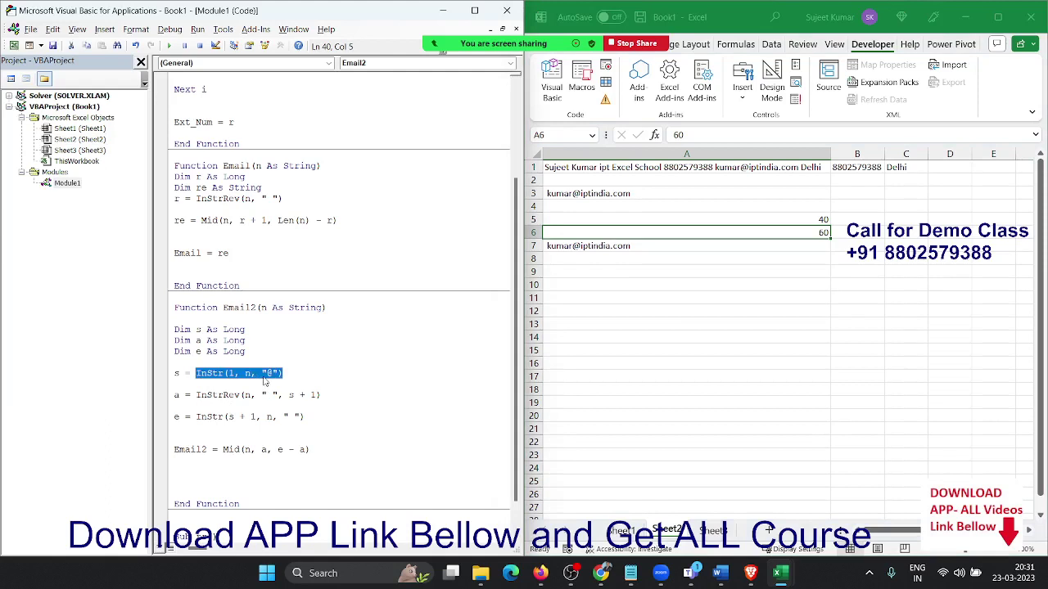
# Step: Enter =FIND("@",A1,1) in A9, returning 47 as the @ position
pyautogui.click(604, 276)
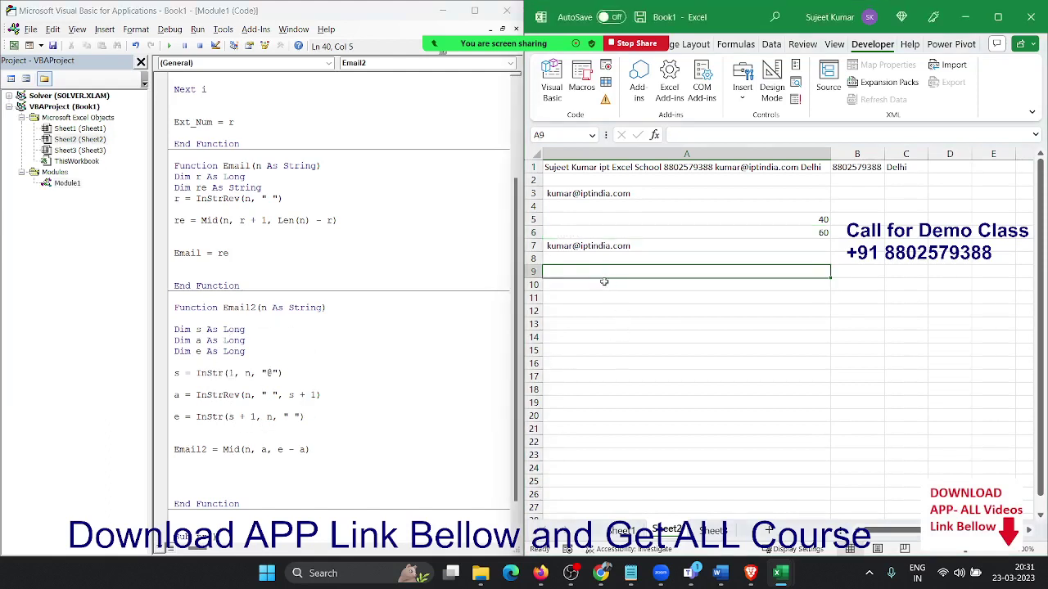
pyautogui.write('=FIND("')
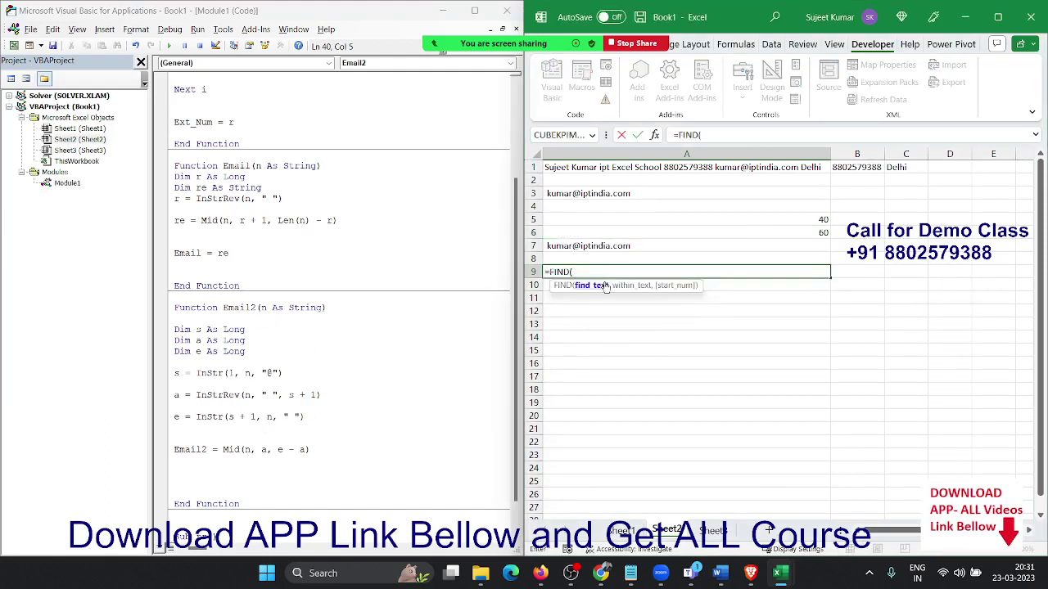
pyautogui.write('@"')
pyautogui.write(',')
pyautogui.press('Up')
pyautogui.press('Up')
pyautogui.press('Up')
pyautogui.press('Up')
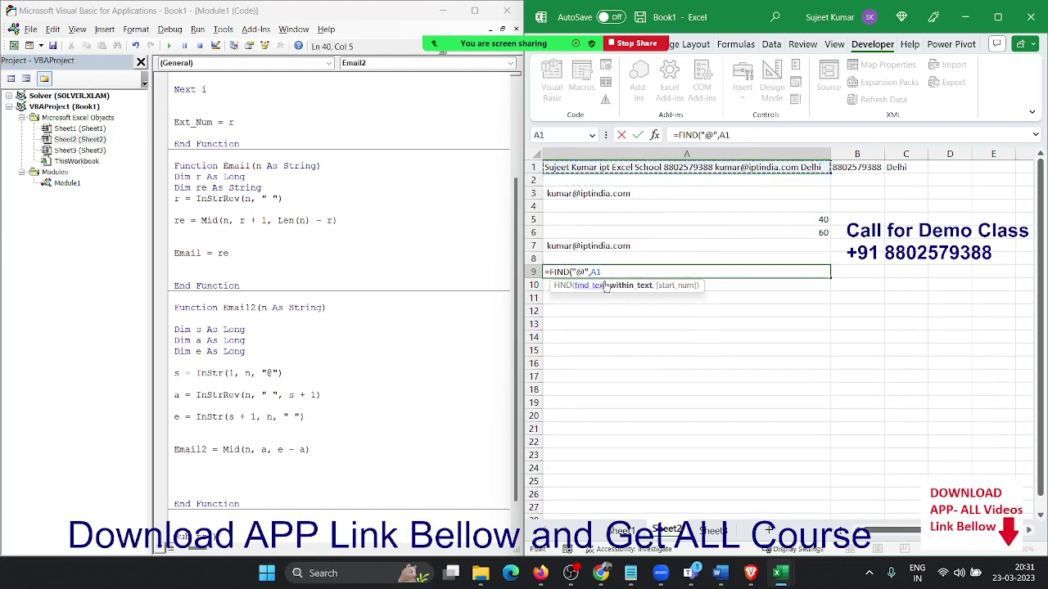
pyautogui.write(',1')
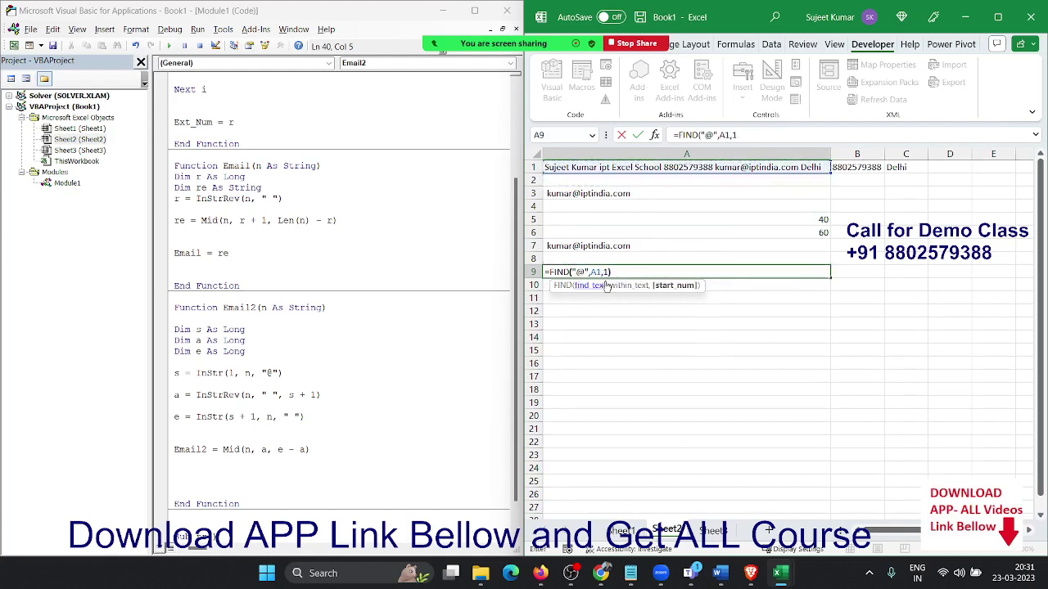
pyautogui.press('Return')
pyautogui.press('Up')
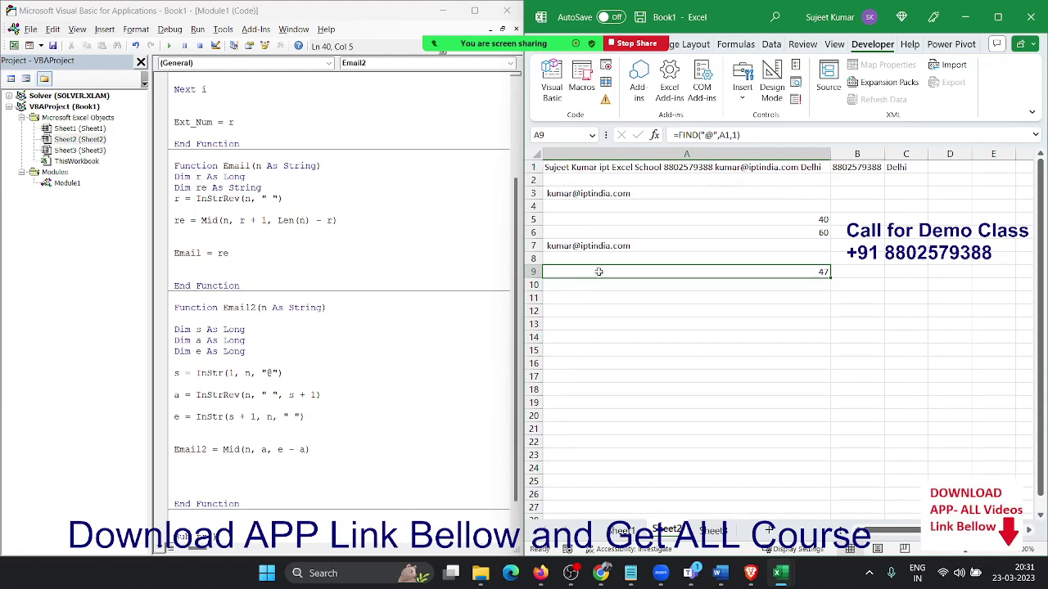
# Step: Remove " + 1" so the line reads a = InStrRev(n, " ", s), checking A5's value
pyautogui.click(326, 393)
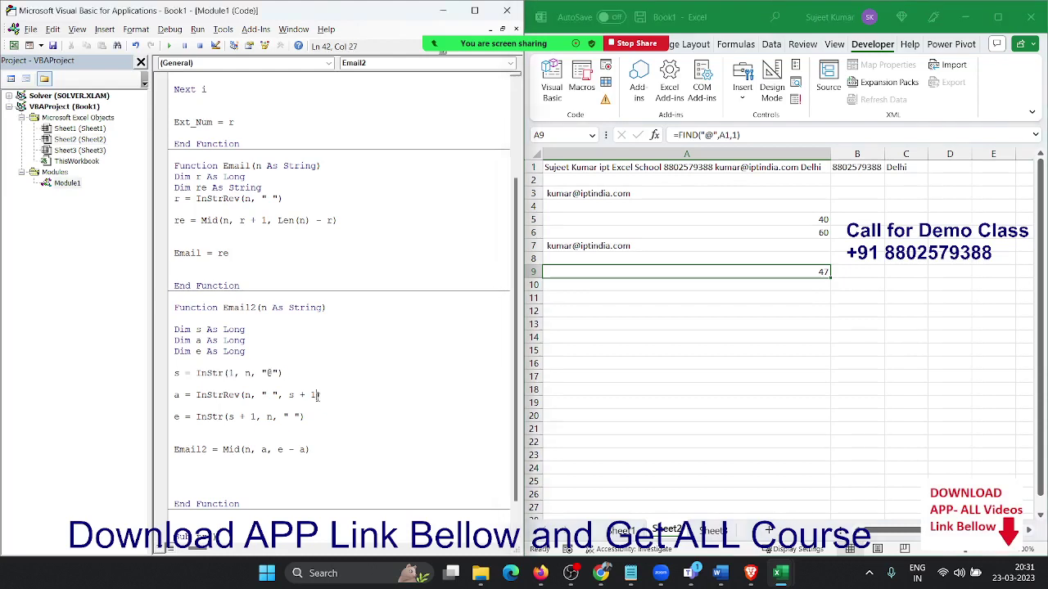
pyautogui.press('BackSpace')
pyautogui.press('BackSpace')
pyautogui.press('BackSpace')
pyautogui.hotkey('alt', 'F11')
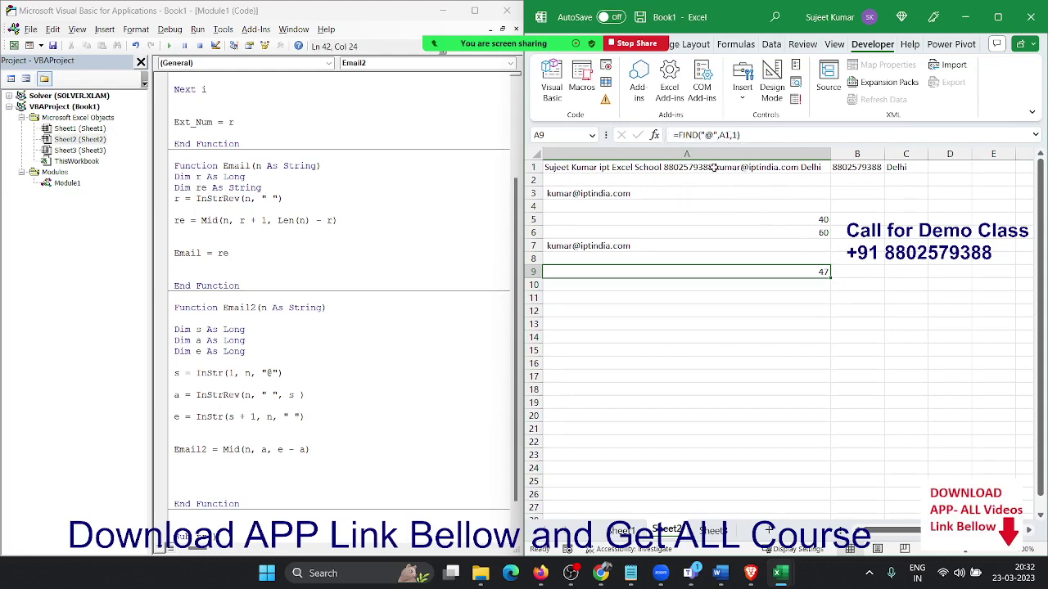
pyautogui.click(804, 223)
pyautogui.click(344, 394)
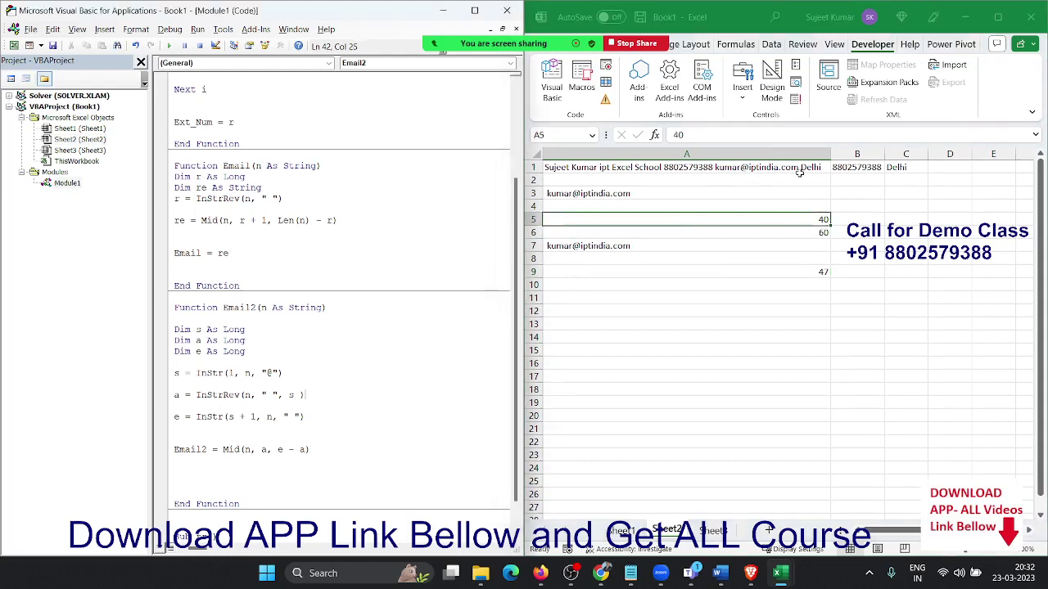
pyautogui.click(259, 417)
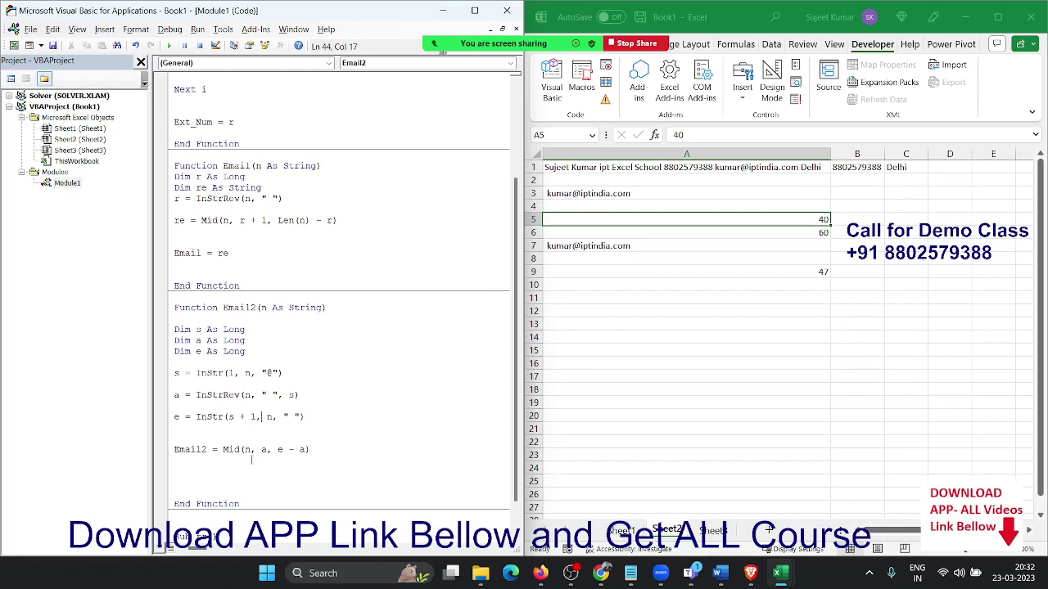
# Step: Compare Mid's n and a arguments and InStrRev's s with A7's MID formula
pyautogui.doubleClick(247, 449)
pyautogui.doubleClick(265, 449)
pyautogui.moveTo(299, 395); pyautogui.dragTo(272, 395)
pyautogui.click(702, 243)
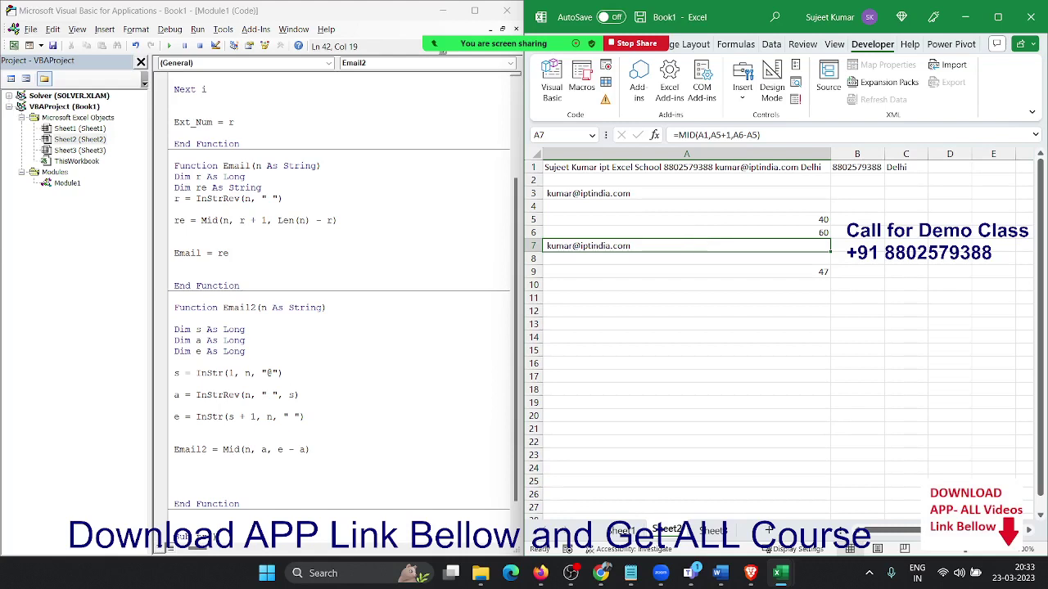
pyautogui.hotkey('alt', 'F11')
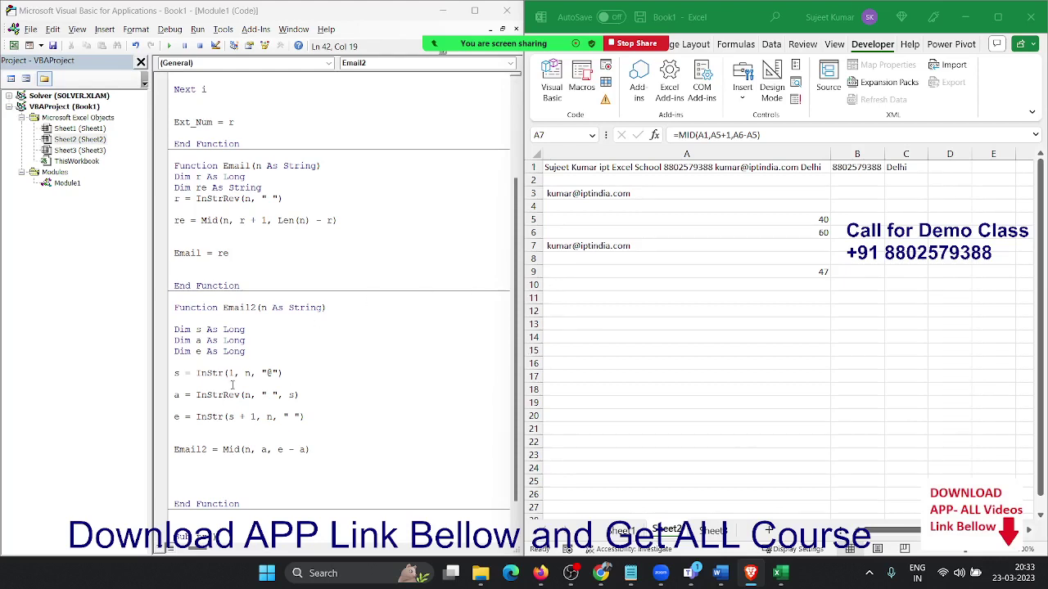
pyautogui.doubleClick(214, 374)
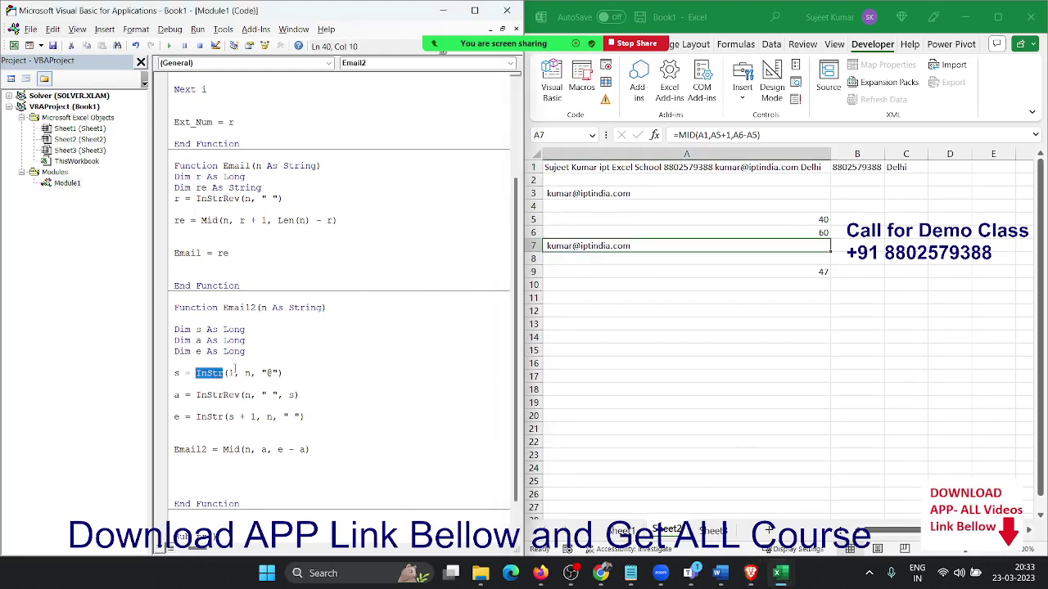
pyautogui.press('Right')
pyautogui.doubleClick(228, 396)
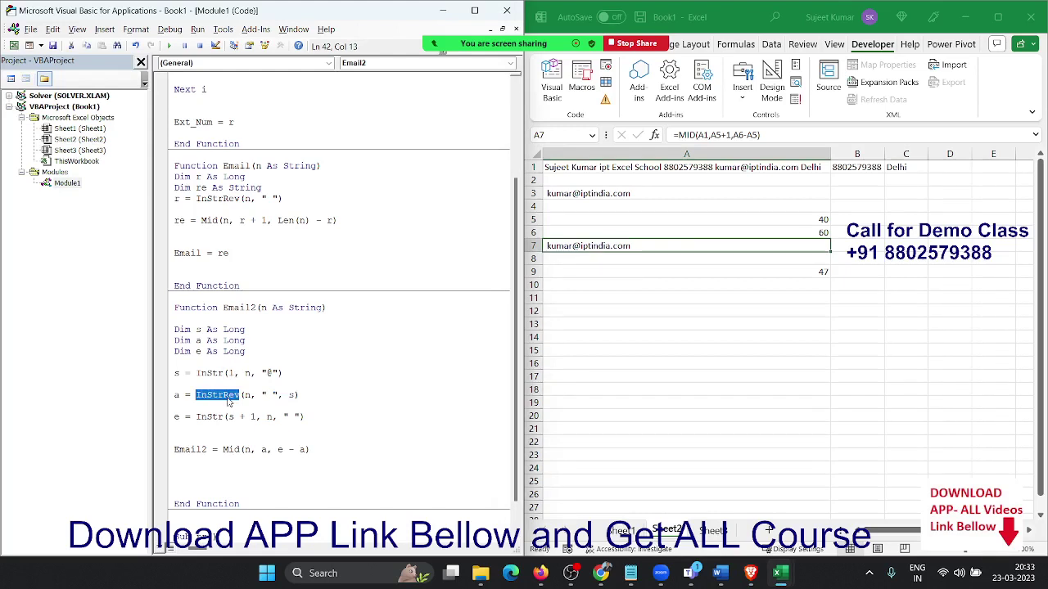
pyautogui.press('Right')
pyautogui.doubleClick(238, 450)
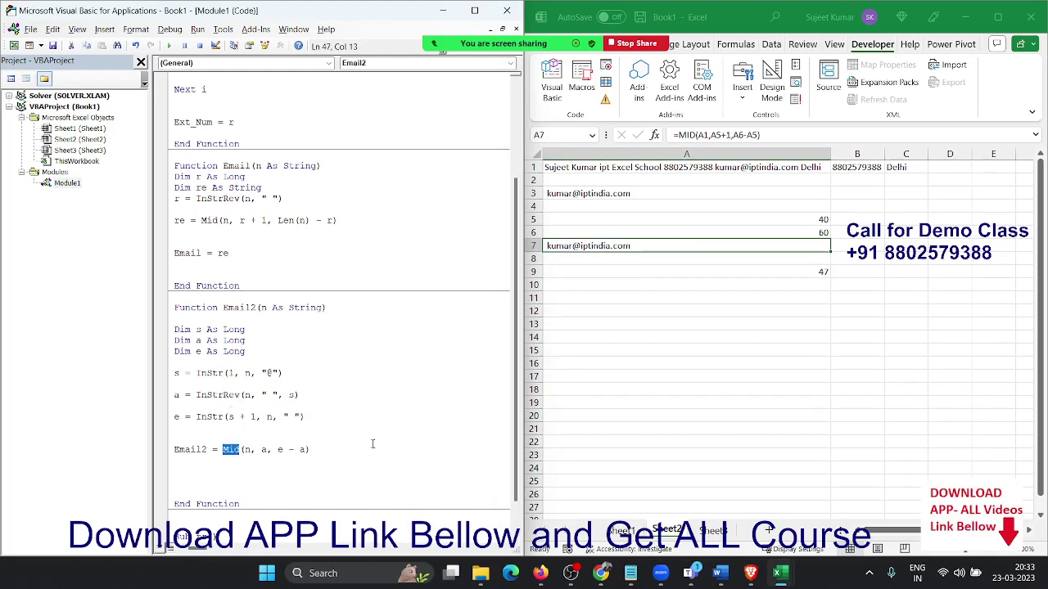
pyautogui.scroll(-1, 373, 441)
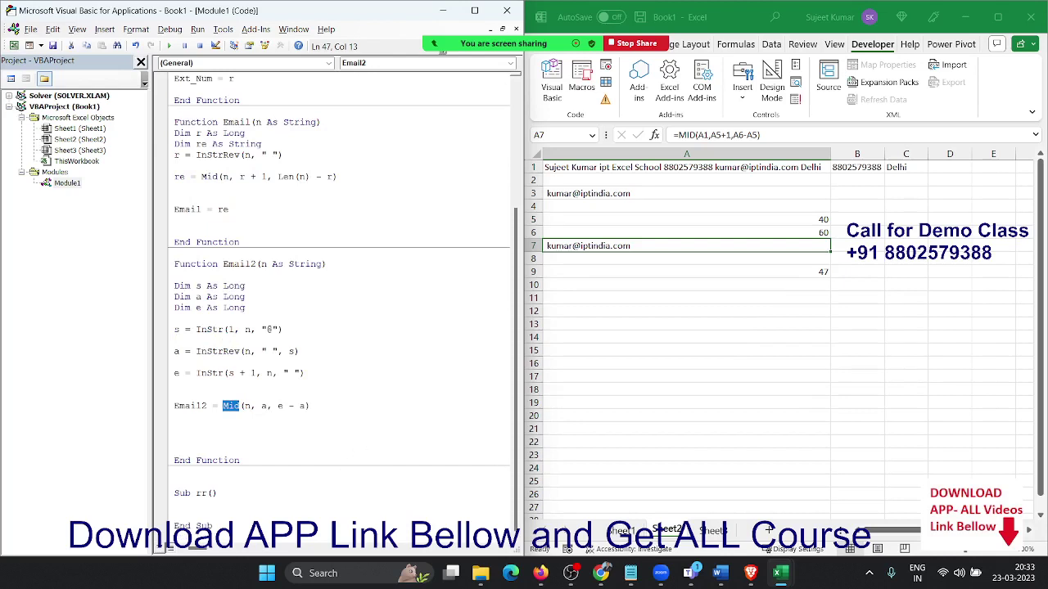
pyautogui.hotkey('alt', 'F11')
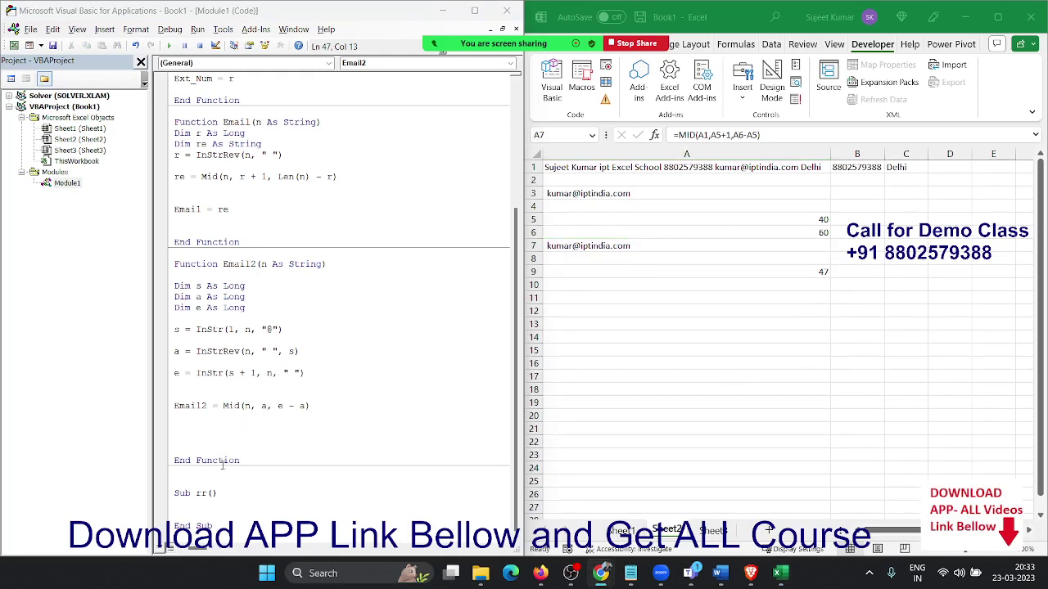
pyautogui.click(200, 516)
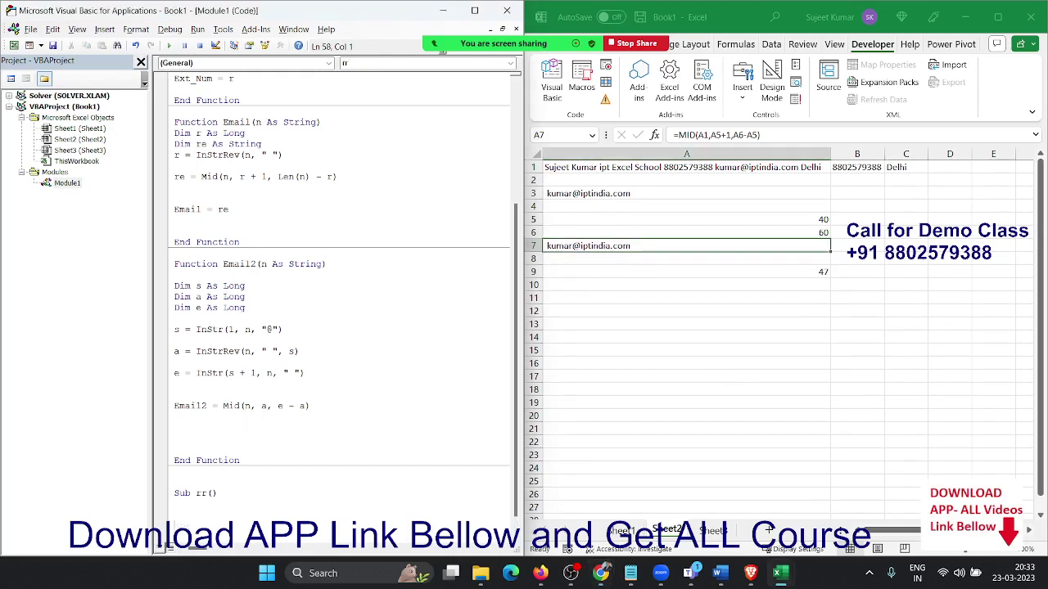
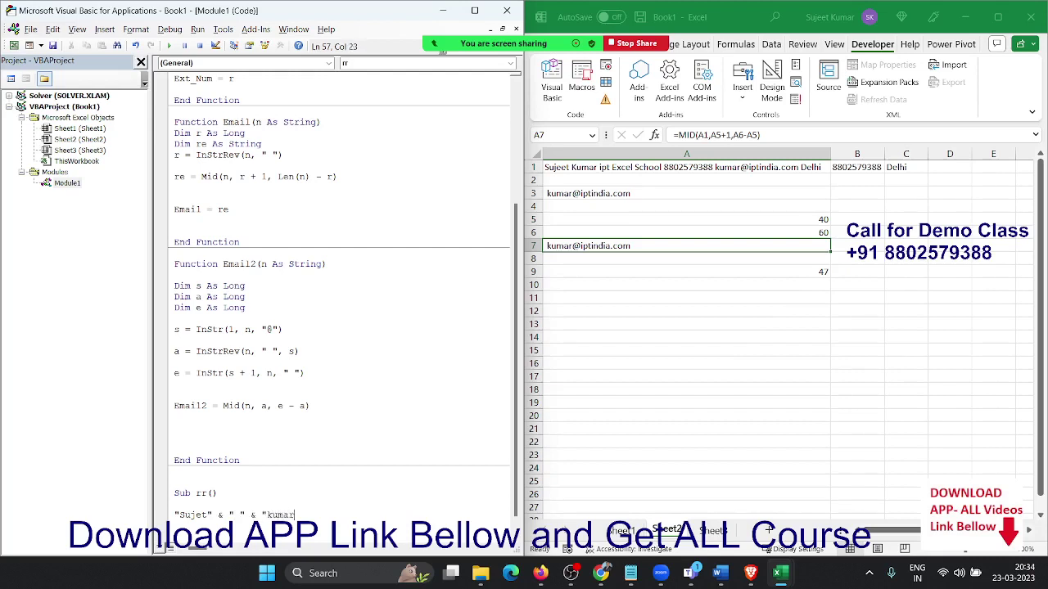
# Step: In Sub rr, add r = a first name & " " & a surname, dismissing the compile error
pyautogui.press('Return')
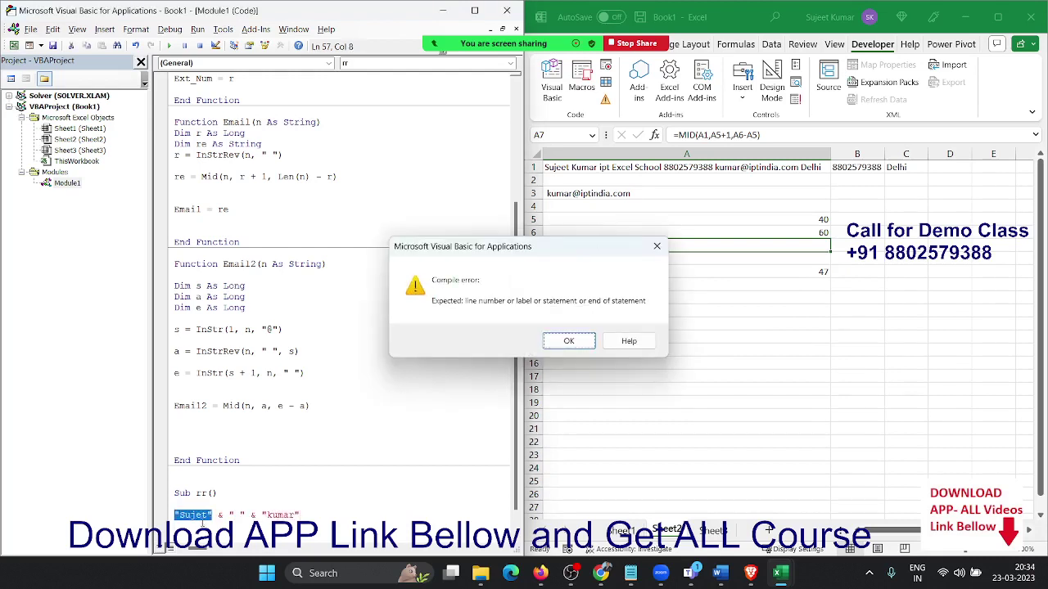
pyautogui.press('Return')
pyautogui.press('Home')
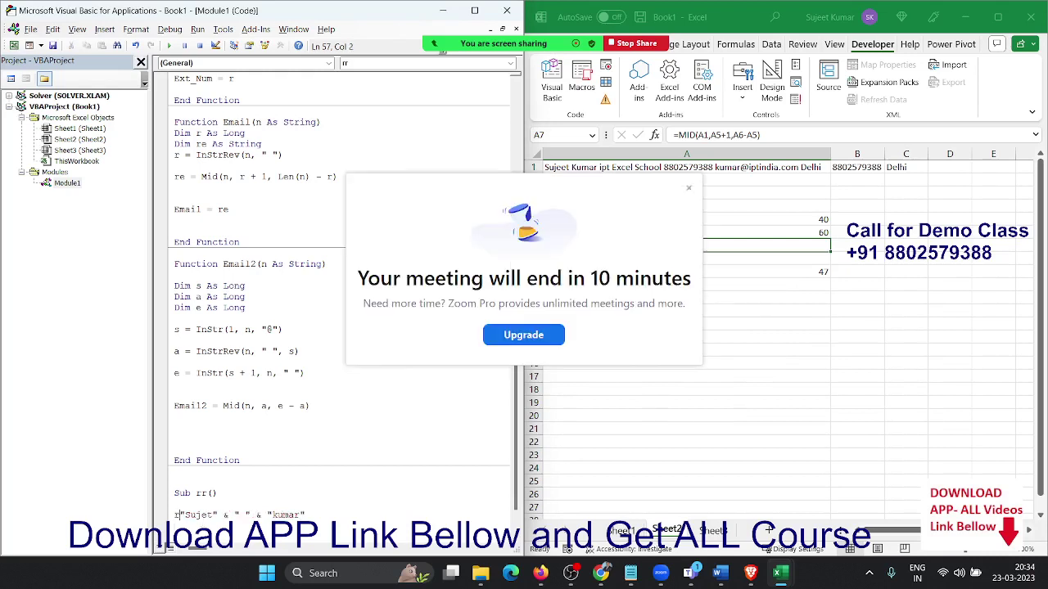
pyautogui.write('r=')
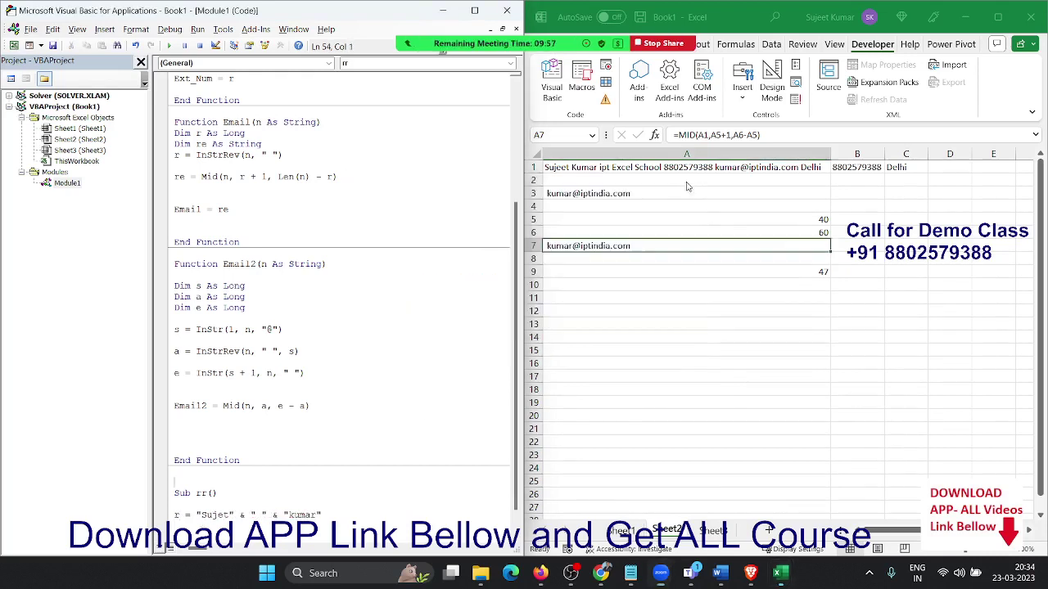
pyautogui.press('Up')
pyautogui.press('Up')
pyautogui.press('Up')
pyautogui.scroll(-1, 366, 338)
pyautogui.scroll(3, 316, 407)
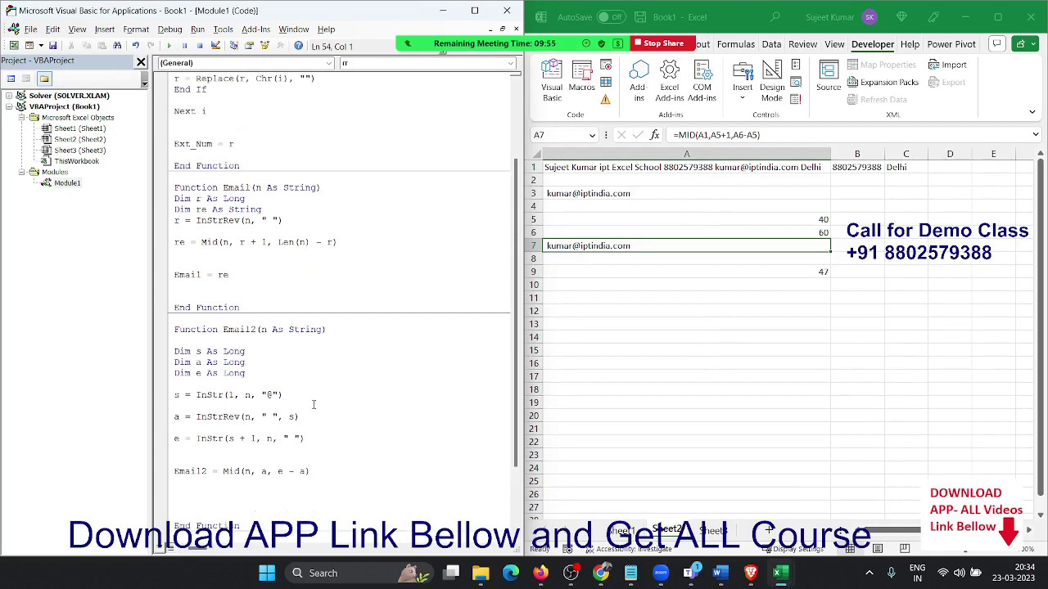
pyautogui.scroll(2, 295, 357)
pyautogui.scroll(1, 284, 345)
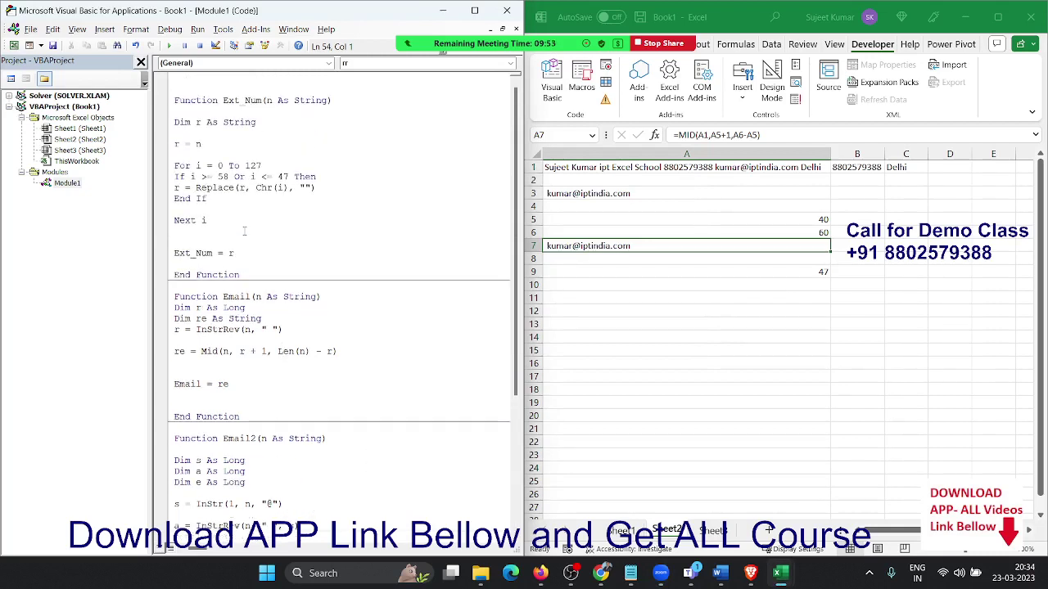
# Step: Change Ext_Num's return line to Ext_Num = Format(r, "+91 0")
pyautogui.click(244, 232)
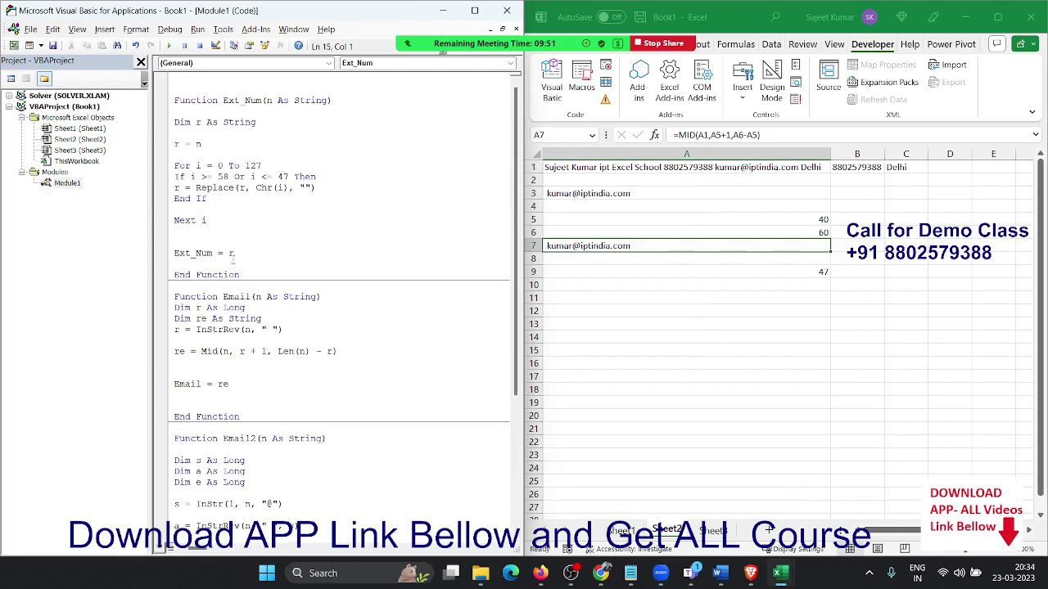
pyautogui.click(231, 254)
pyautogui.write('f')
pyautogui.write('ormat')
pyautogui.write('(r')
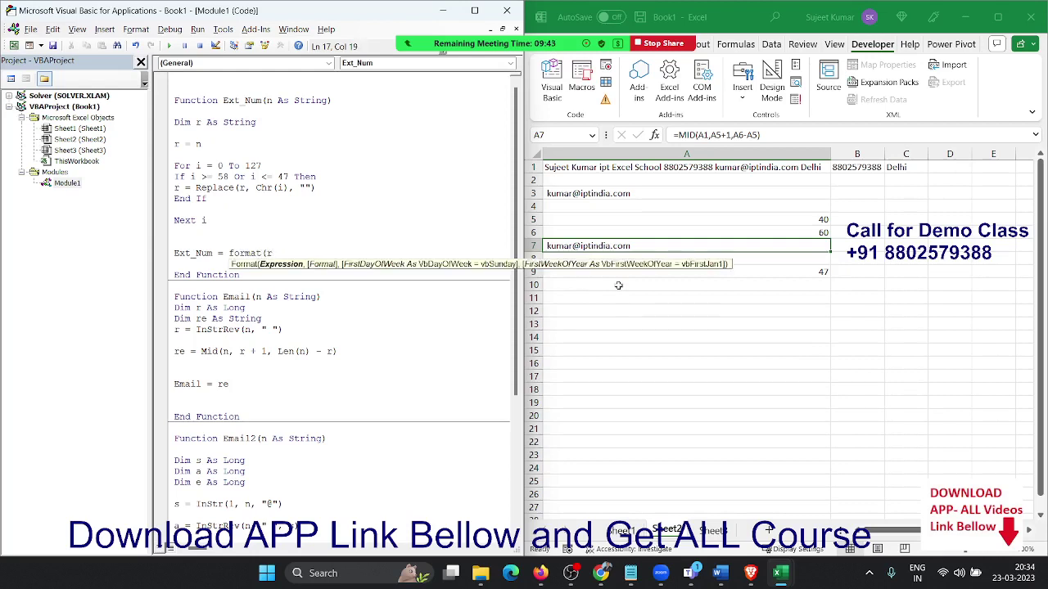
pyautogui.write(',"19')
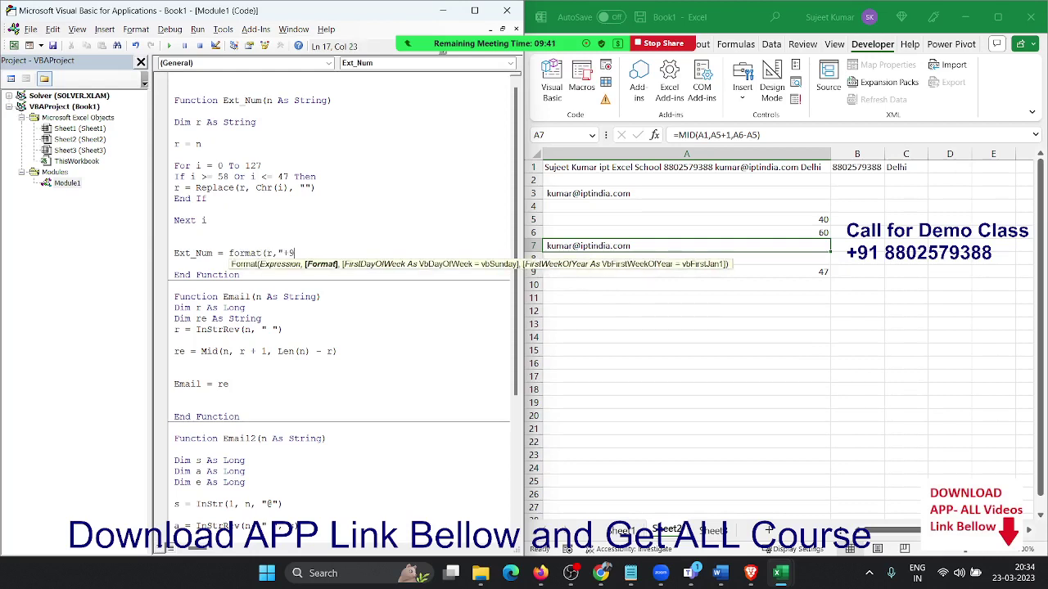
pyautogui.write('1 ')
pyautogui.write('0')
pyautogui.write('")')
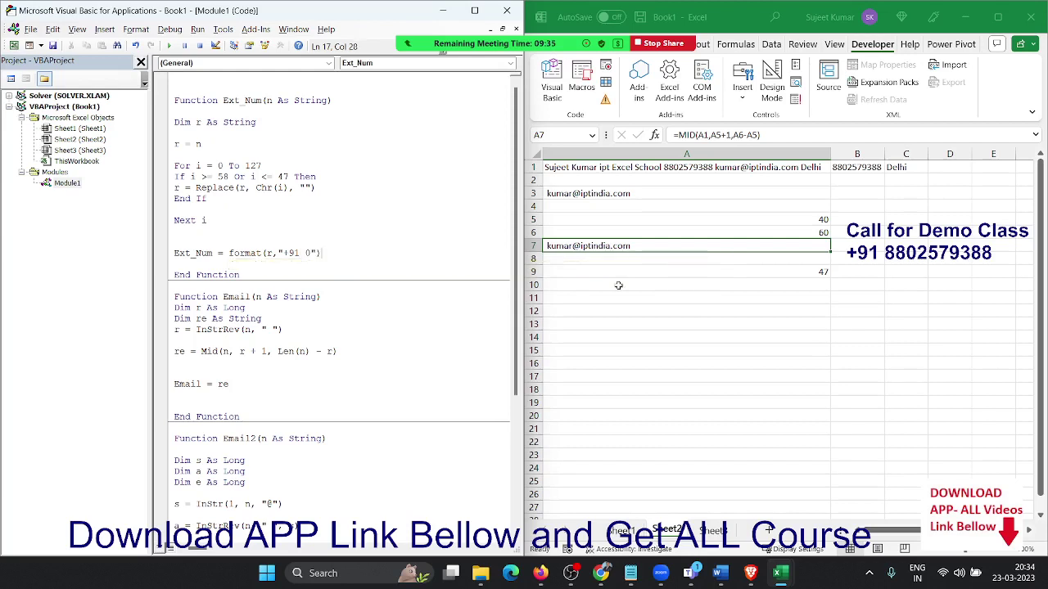
pyautogui.click(398, 260)
pyautogui.click(237, 198)
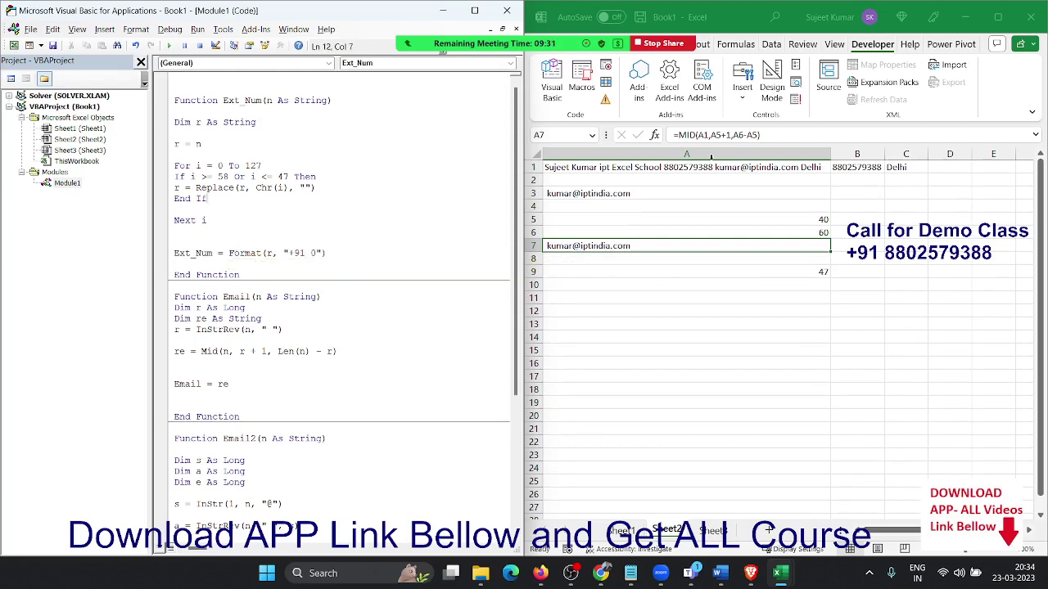
pyautogui.doubleClick(863, 168)
pyautogui.press('Return')
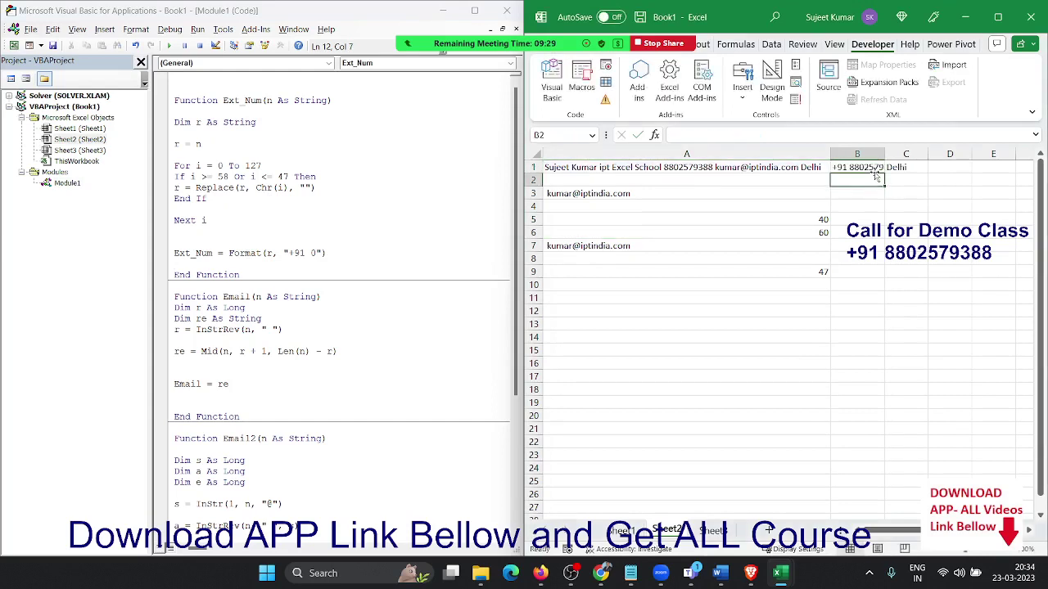
pyautogui.click(870, 168)
pyautogui.doubleClick(881, 156)
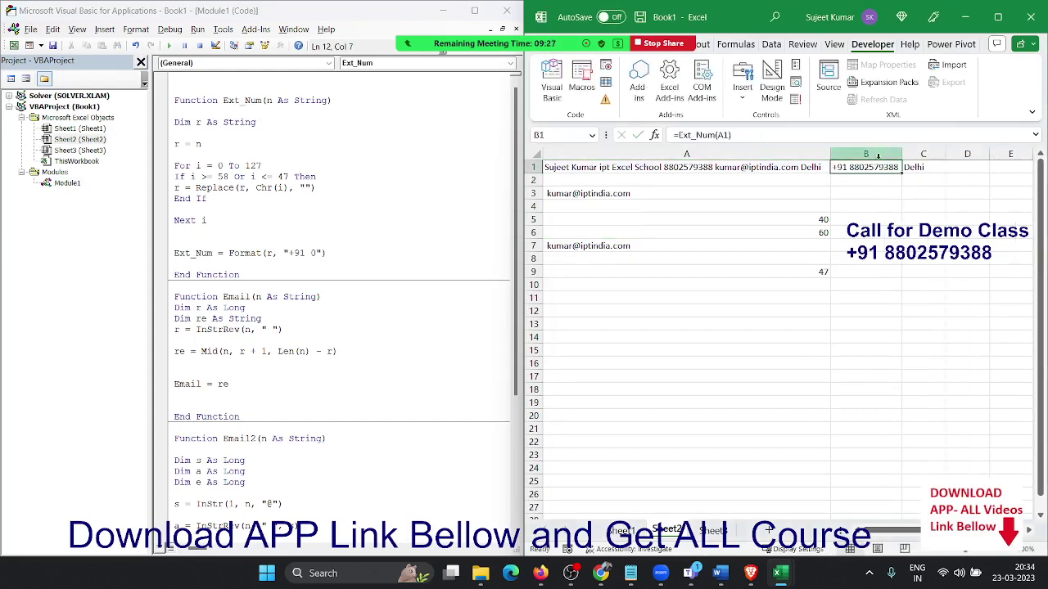
pyautogui.click(780, 322)
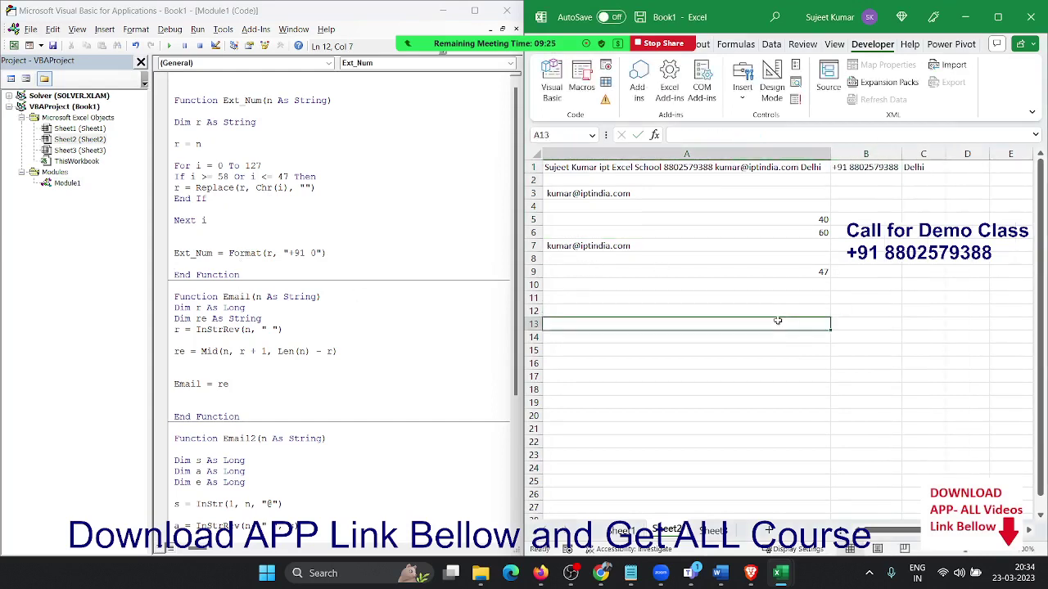
pyautogui.write('=te')
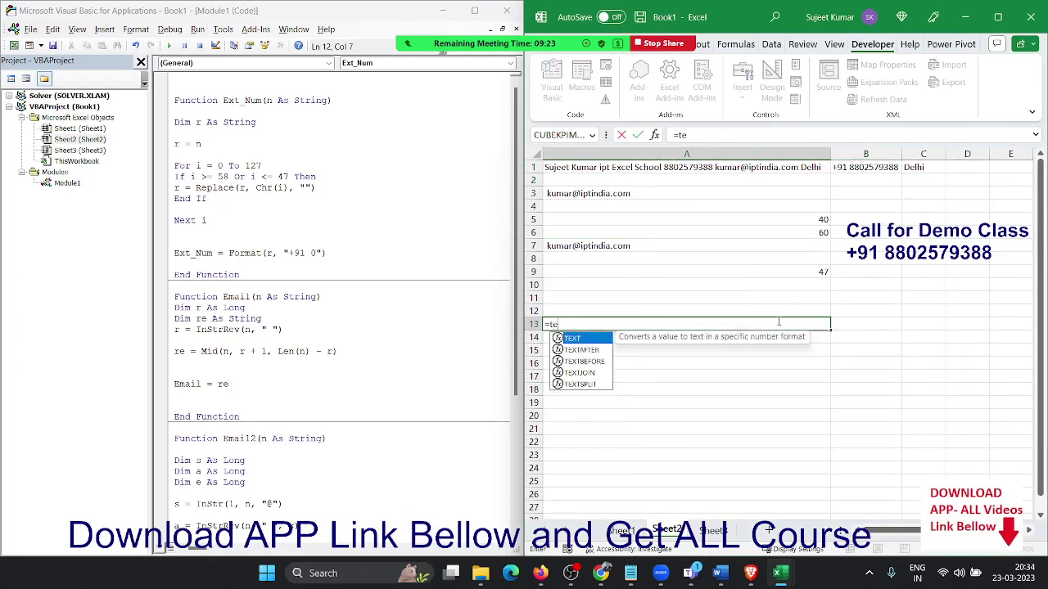
pyautogui.press('Tab')
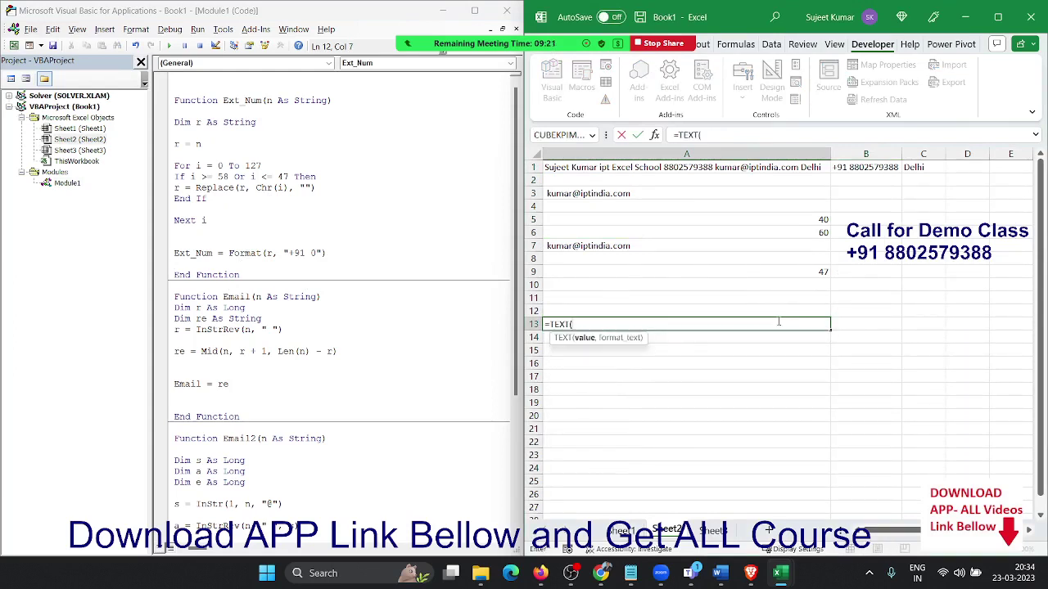
pyautogui.press('Escape')
pyautogui.click(246, 252)
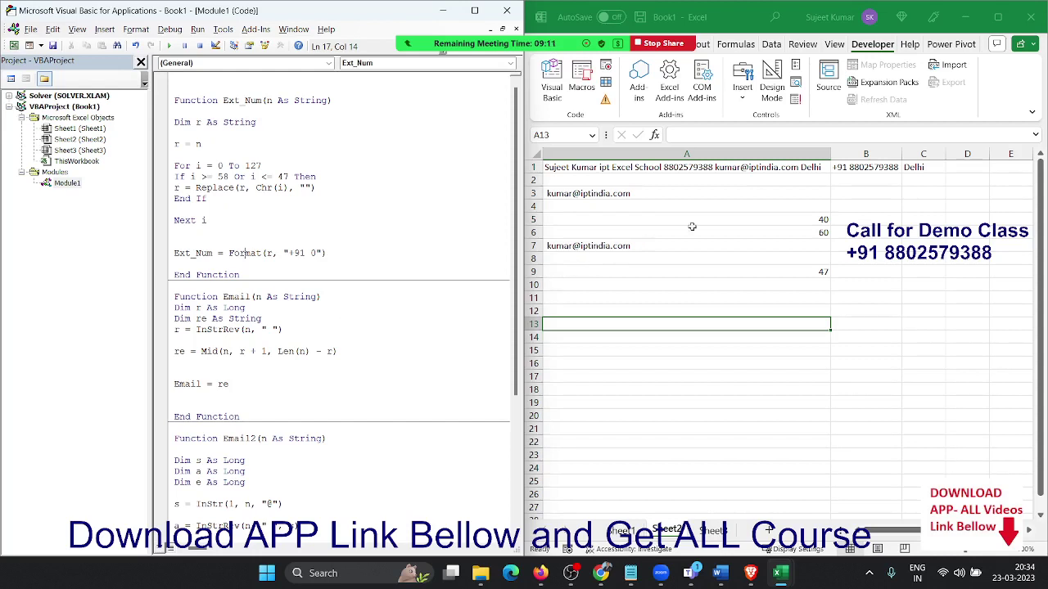
# Step: Check the Email2 formula in worksheet cell A3
pyautogui.click(776, 203)
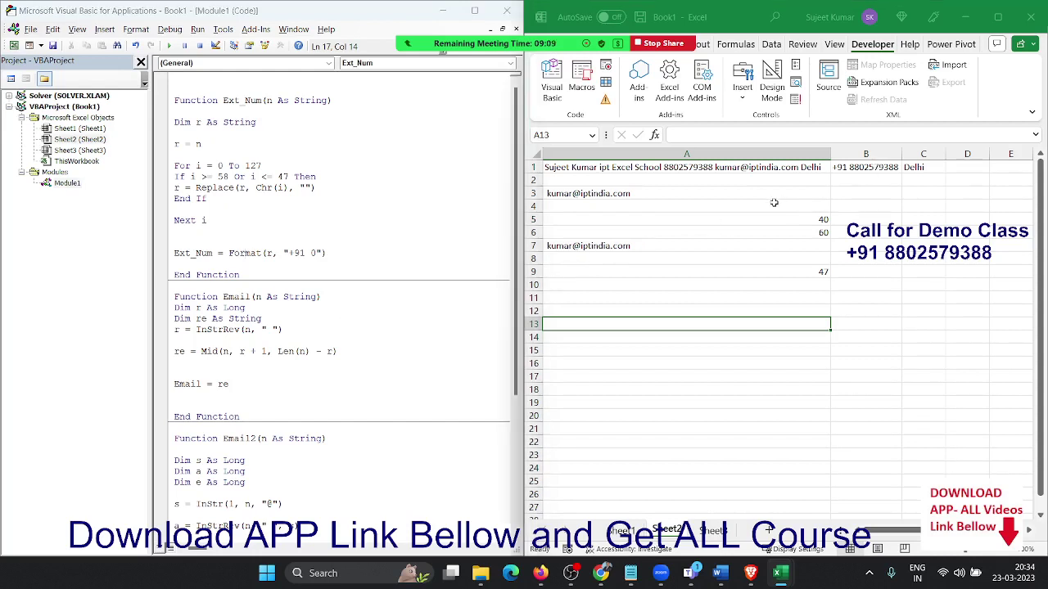
pyautogui.click(756, 195)
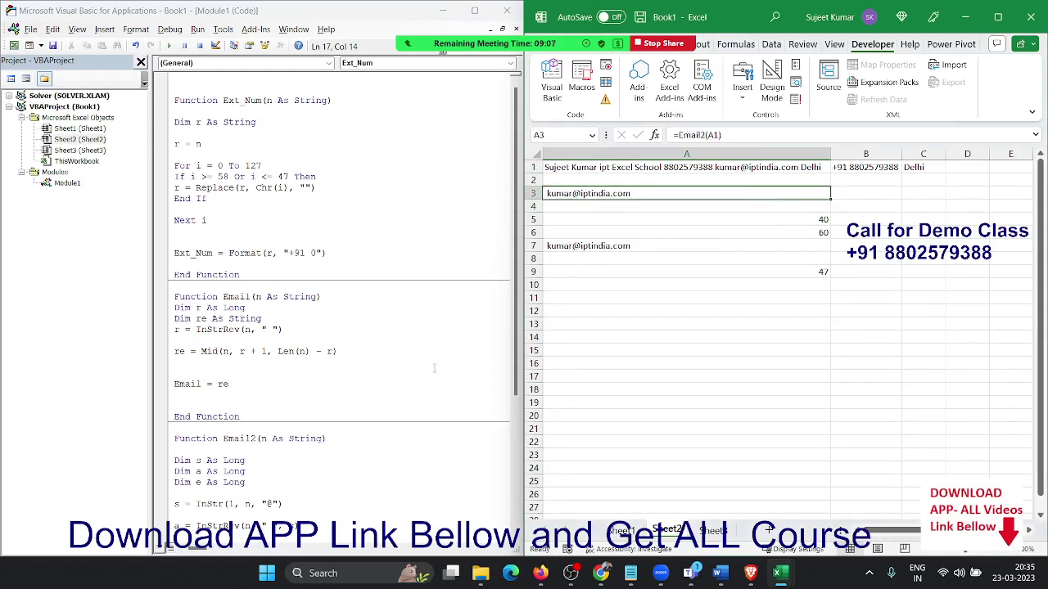
pyautogui.scroll(-2, 408, 373)
pyautogui.scroll(-2, 408, 373)
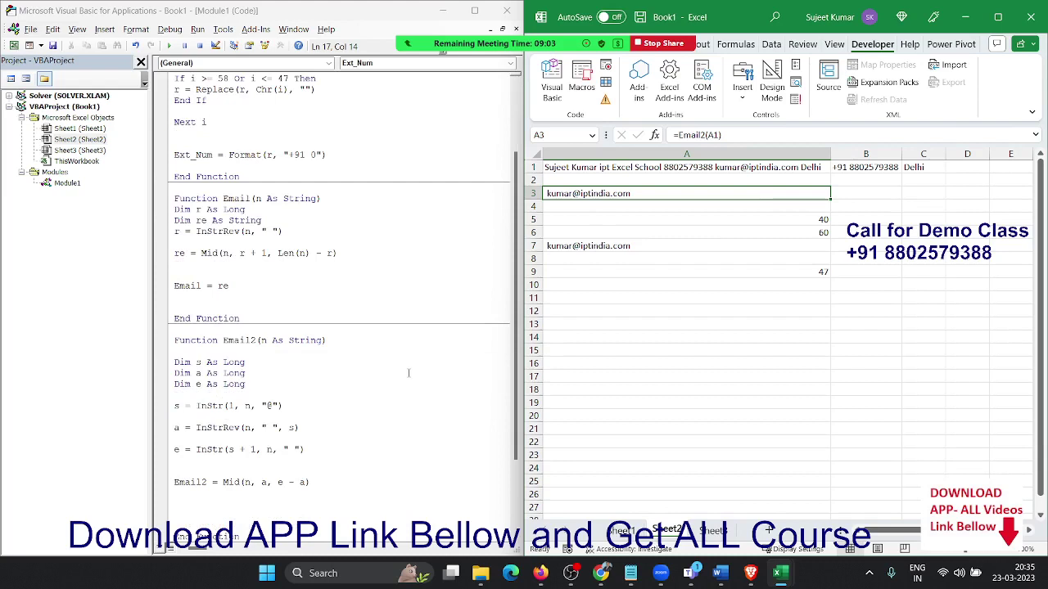
pyautogui.scroll(-1, 408, 373)
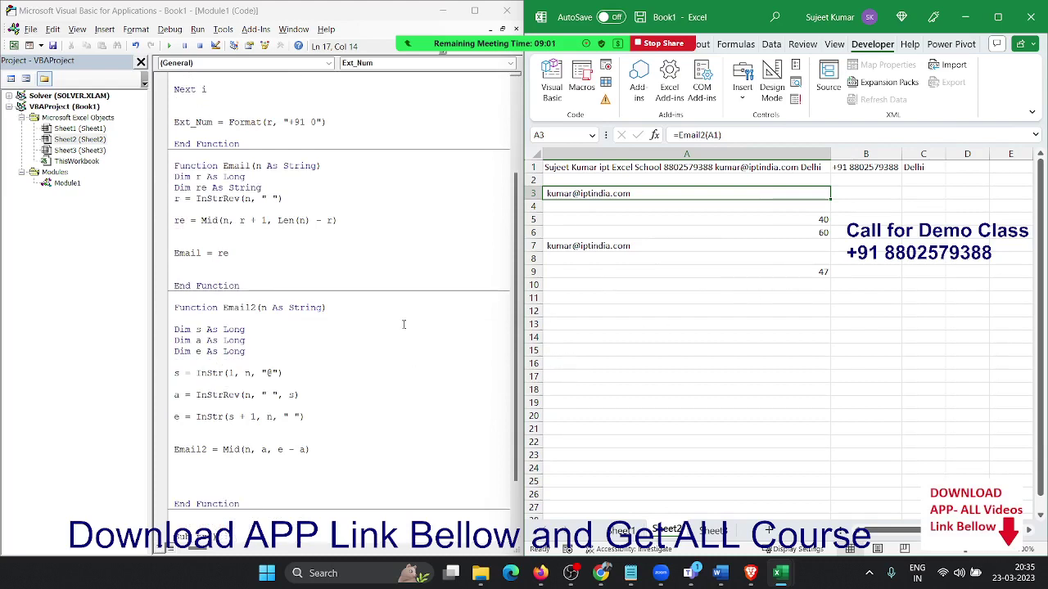
# Step: Wrap the Email return value in UCase so the line reads Email = UCase(re)
pyautogui.click(221, 253)
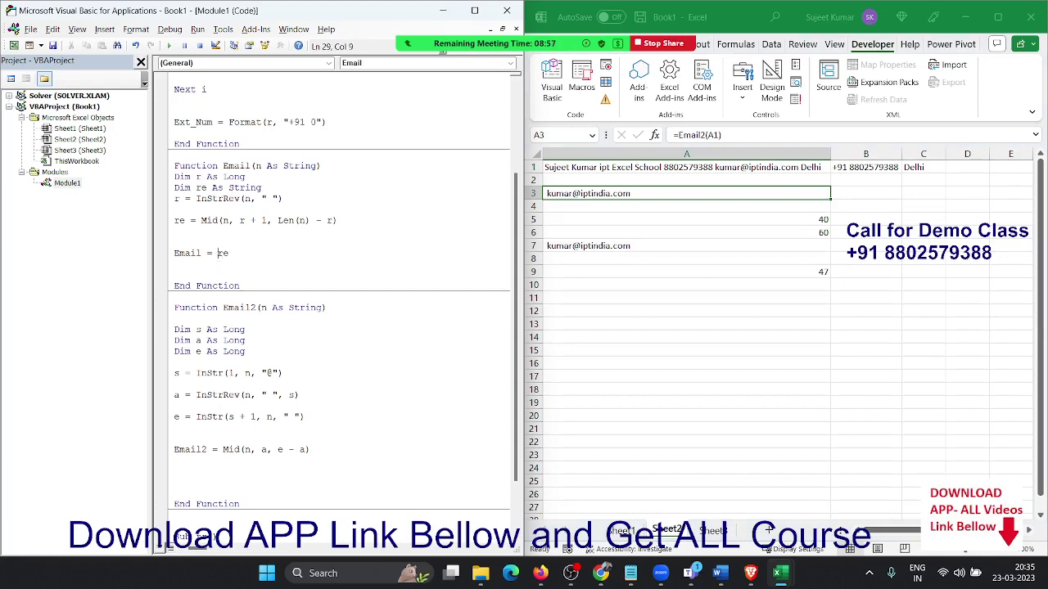
pyautogui.write('Ucase')
pyautogui.write('(')
pyautogui.click(219, 265)
pyautogui.press('Return')
pyautogui.click(219, 264)
pyautogui.click(276, 257)
pyautogui.write(')')
pyautogui.click(275, 273)
# Step: Type a first name into cell A14
pyautogui.doubleClick(603, 336)
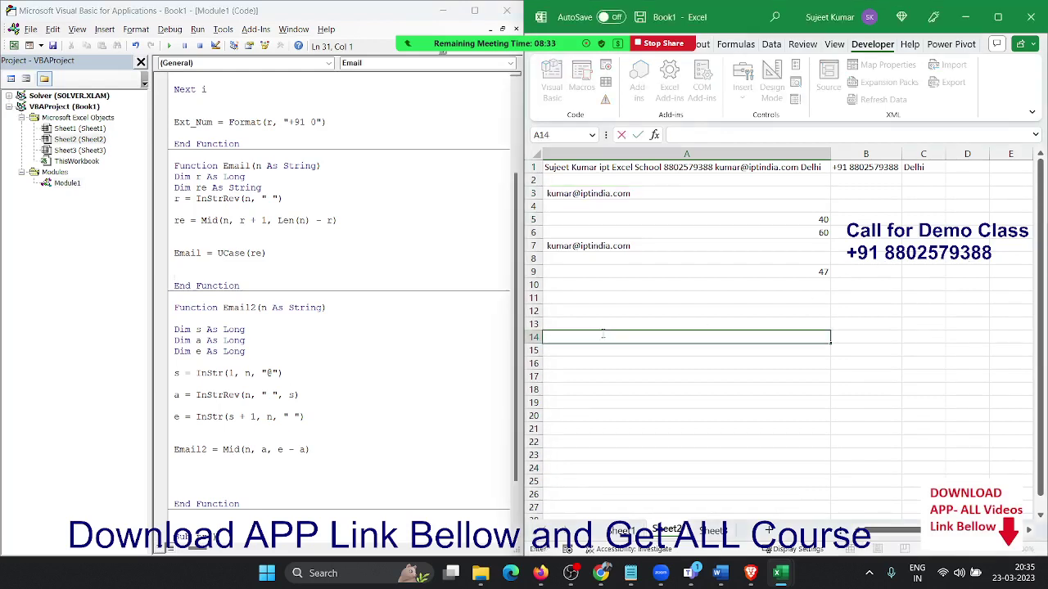
pyautogui.write('Su')
pyautogui.write('jeet')
pyautogui.press('Return')
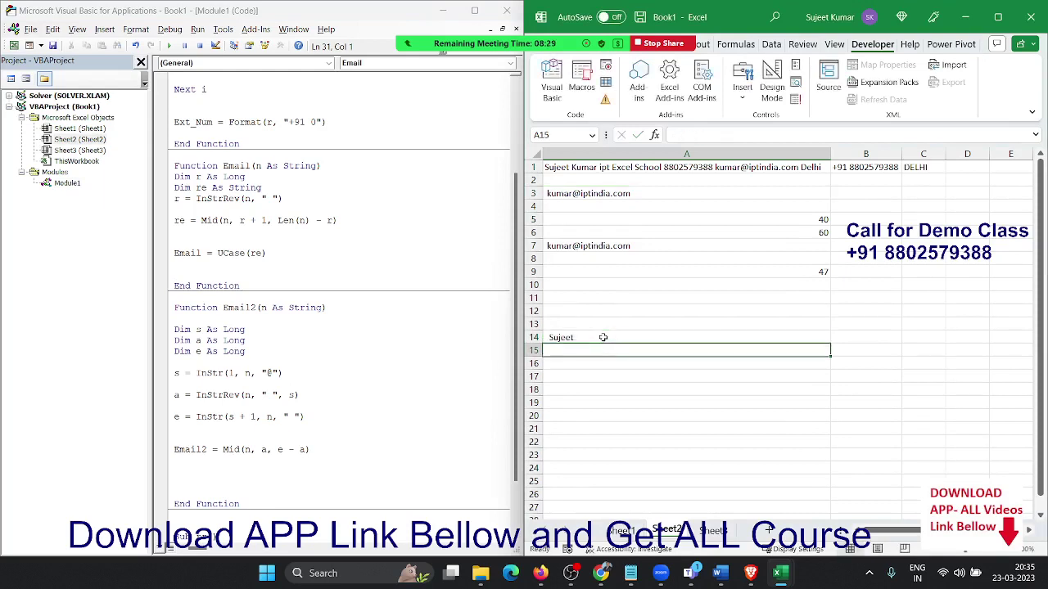
# Step: Enter =TRIM(A14) in A15 to return the name without extra spaces
pyautogui.write('=')
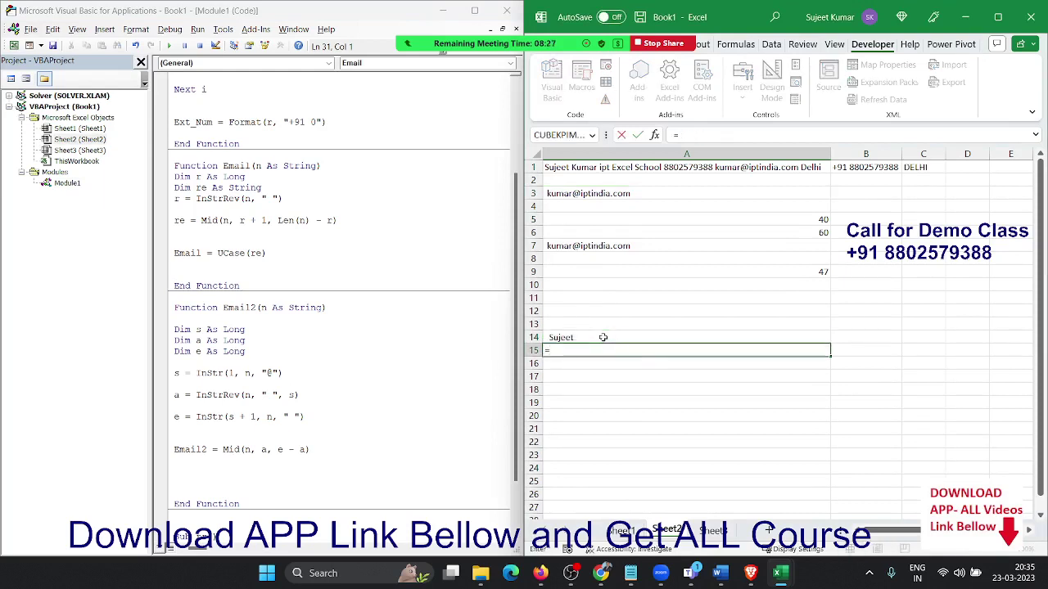
pyautogui.write('tr')
pyautogui.press('Down')
pyautogui.press('Down')
pyautogui.press('Tab')
pyautogui.click(603, 338)
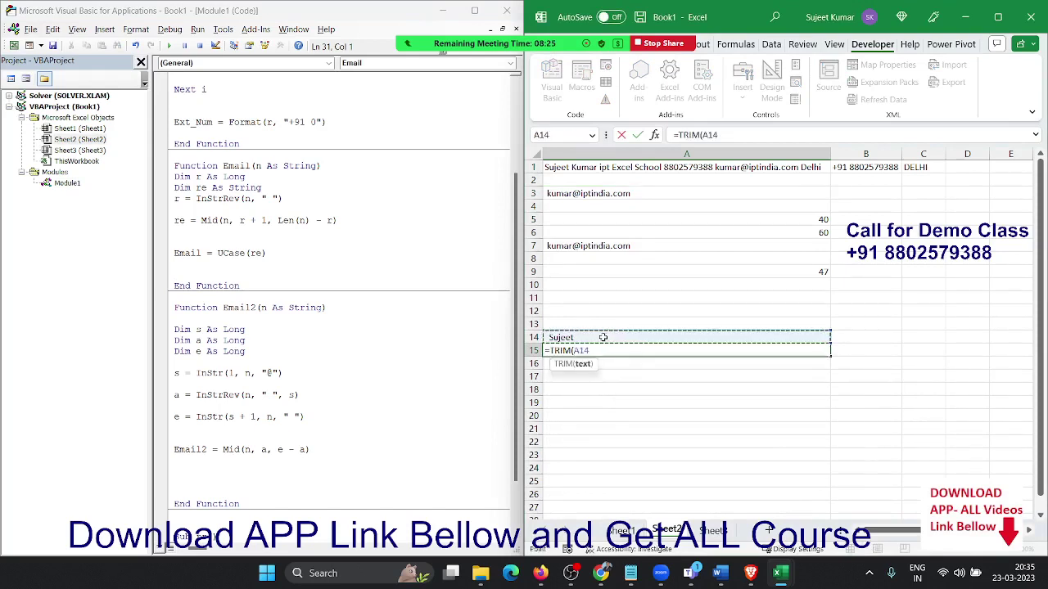
pyautogui.press('Return')
pyautogui.press('Up')
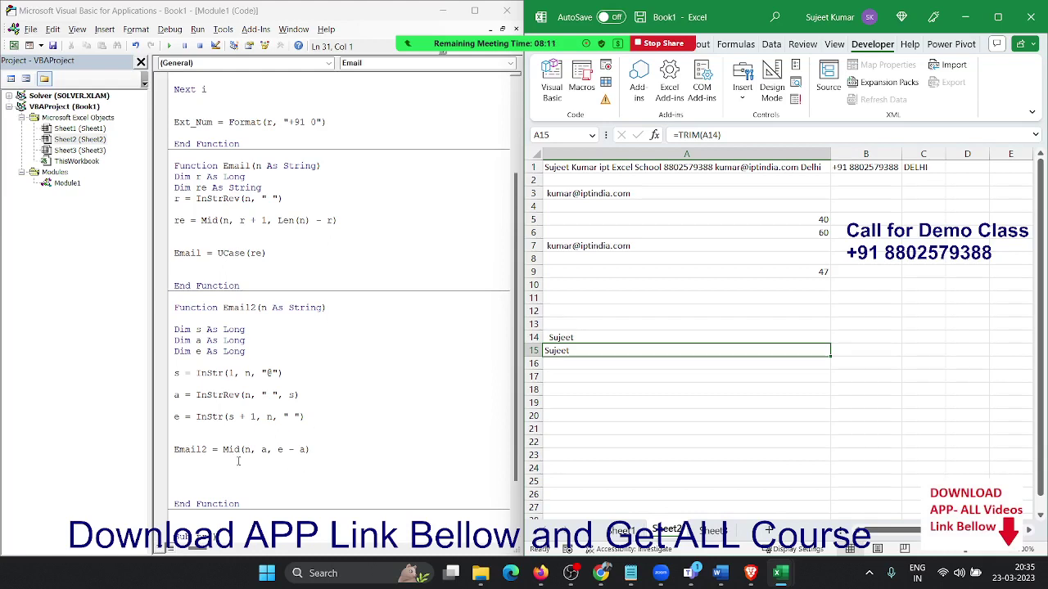
pyautogui.scroll(-1, 270, 425)
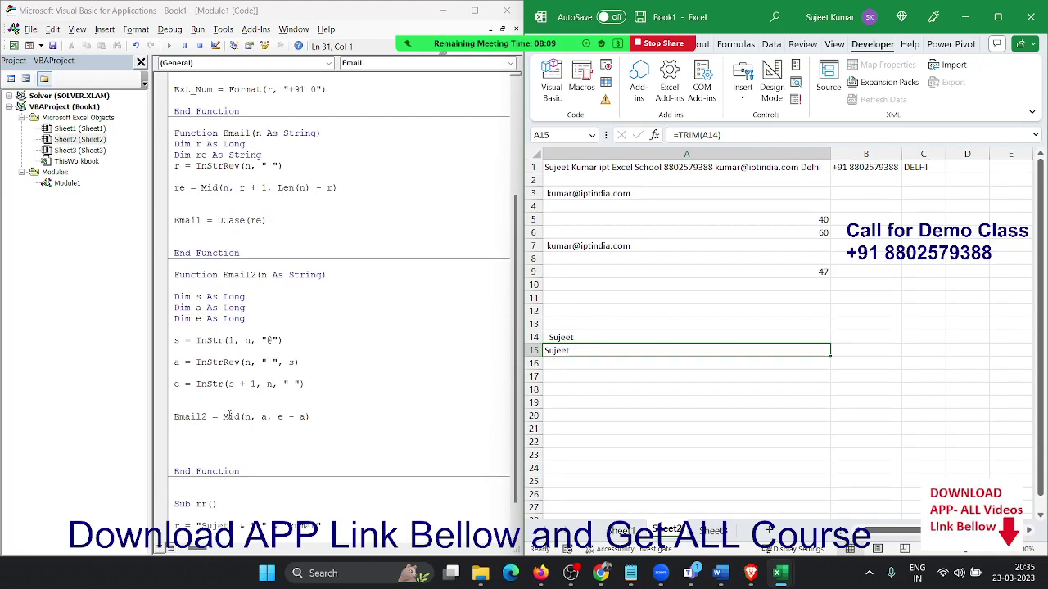
# Step: Change Email2's return line to Email2 = LTrim(Mid(n, a, e - a))
pyautogui.click(226, 416)
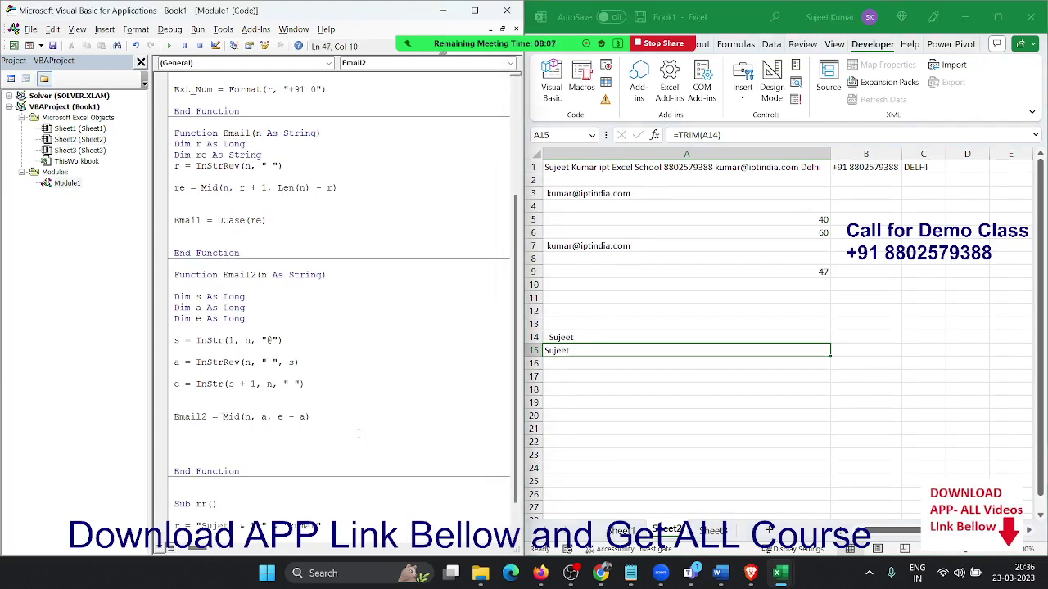
pyautogui.write('l')
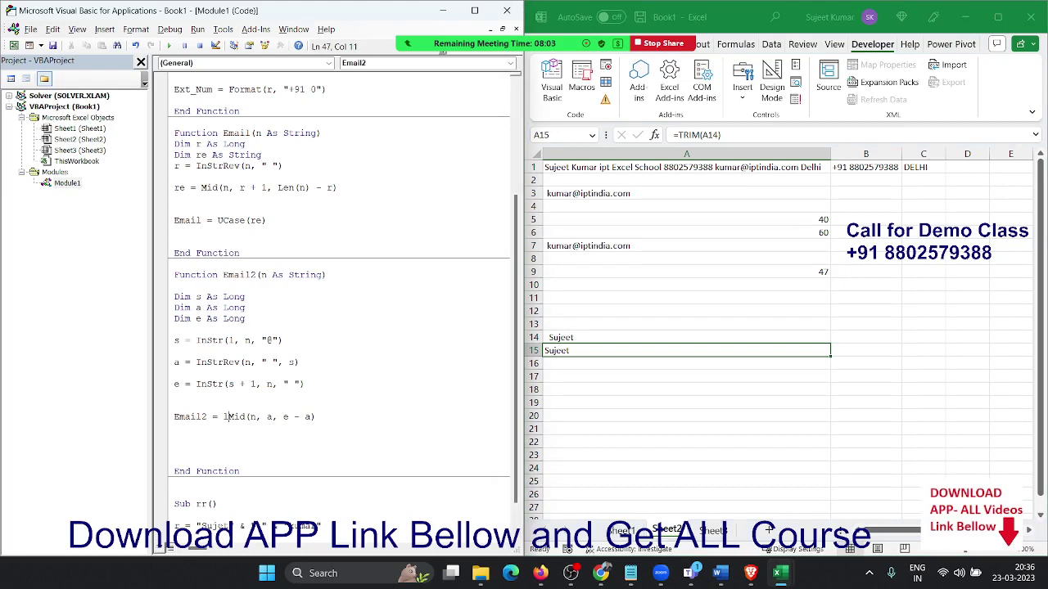
pyautogui.write('tri')
pyautogui.write('m(')
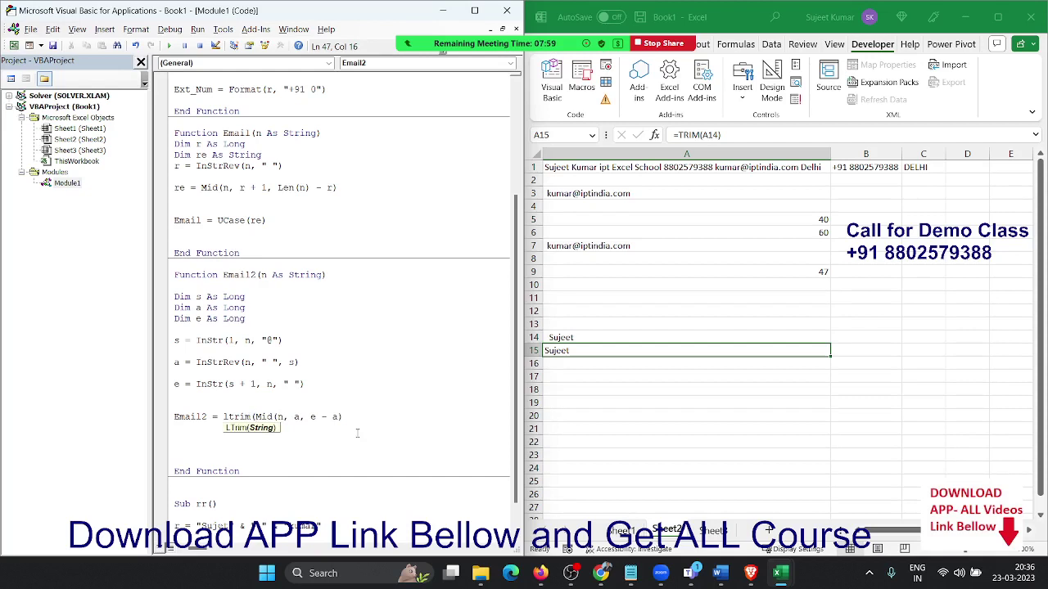
pyautogui.click(357, 419)
pyautogui.write(')')
pyautogui.press('Down')
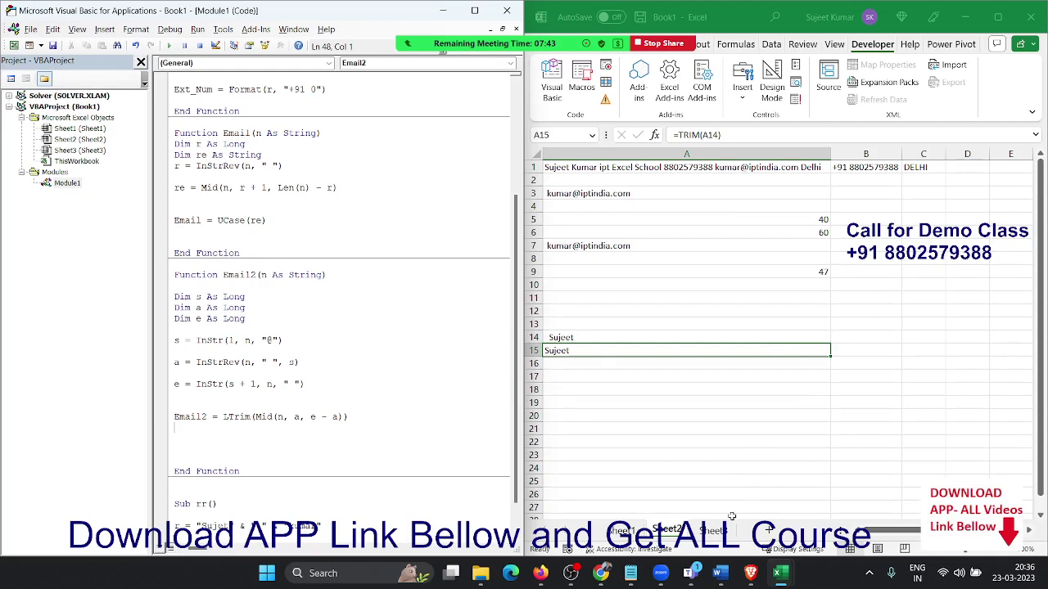
# Step: On Sheet3, enter a three-word full name in cell A1
pyautogui.click(711, 533)
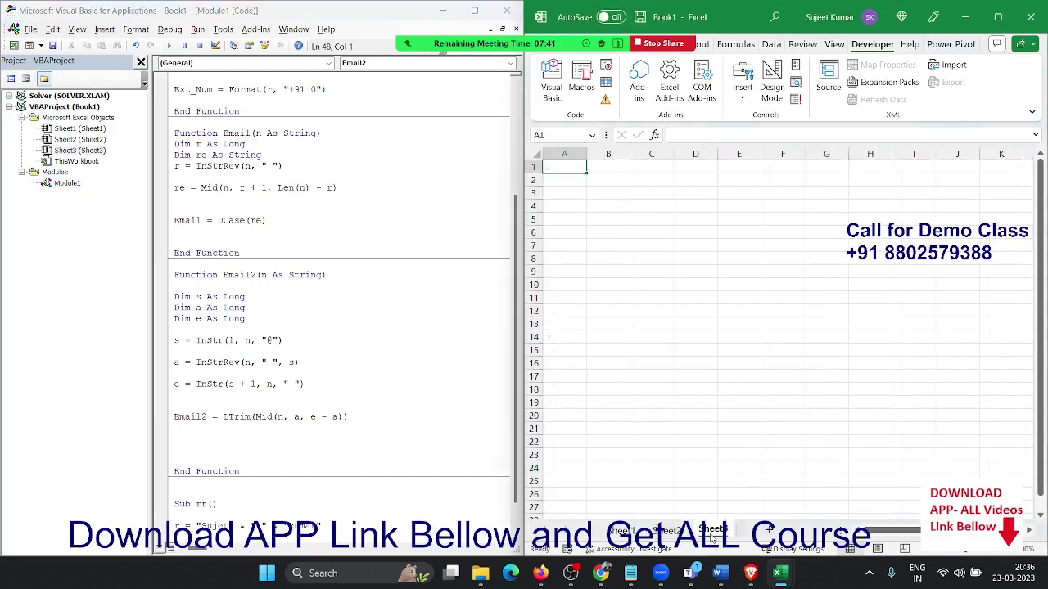
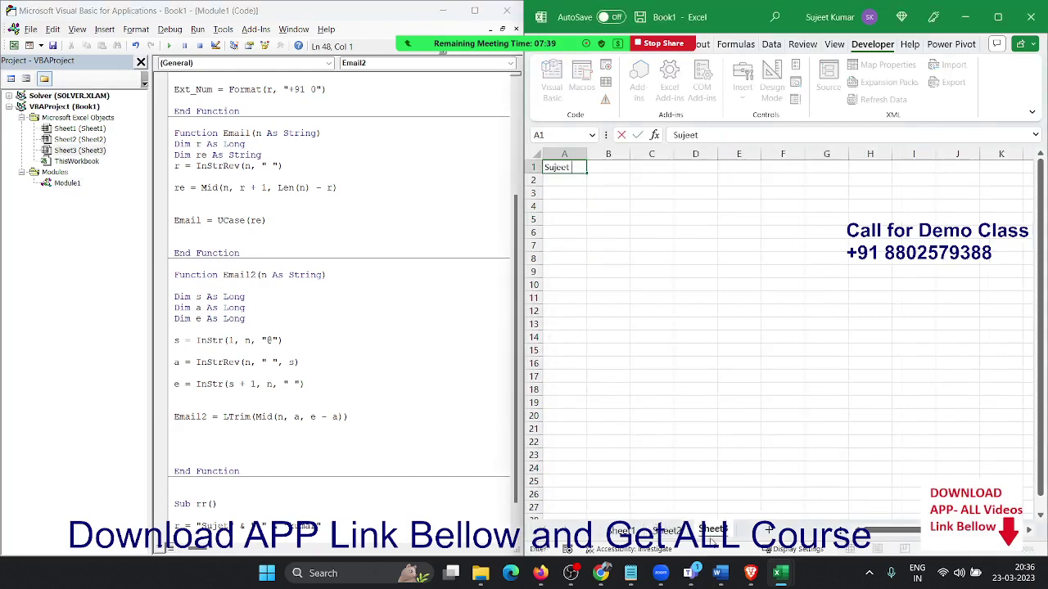
pyautogui.press('Tab')
pyautogui.press('Down')
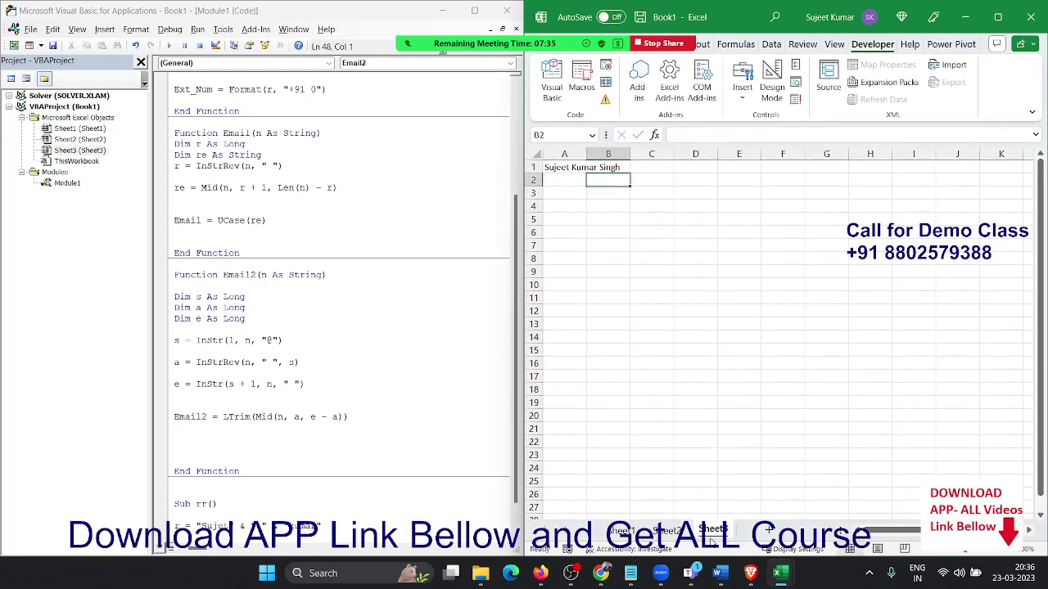
# Step: In B2, enter =TEXTSPLIT(A1," ") so the name's words spill across B2:D2
pyautogui.write('=te')
pyautogui.press('Down')
pyautogui.press('Down')
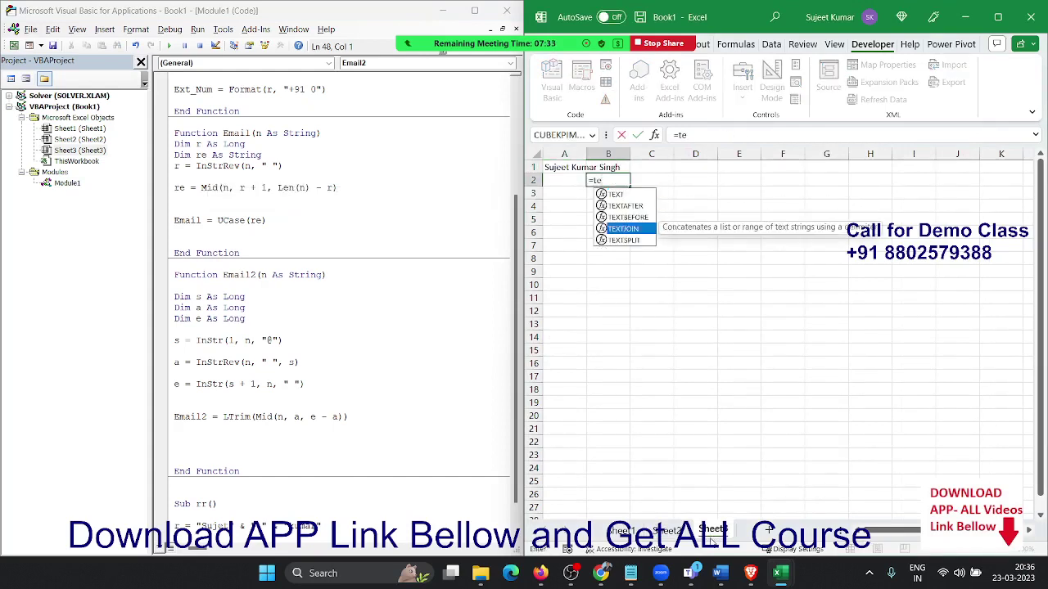
pyautogui.press('Down')
pyautogui.press('Down')
pyautogui.press('Tab')
pyautogui.press('Up')
pyautogui.press('Left')
pyautogui.write(',')
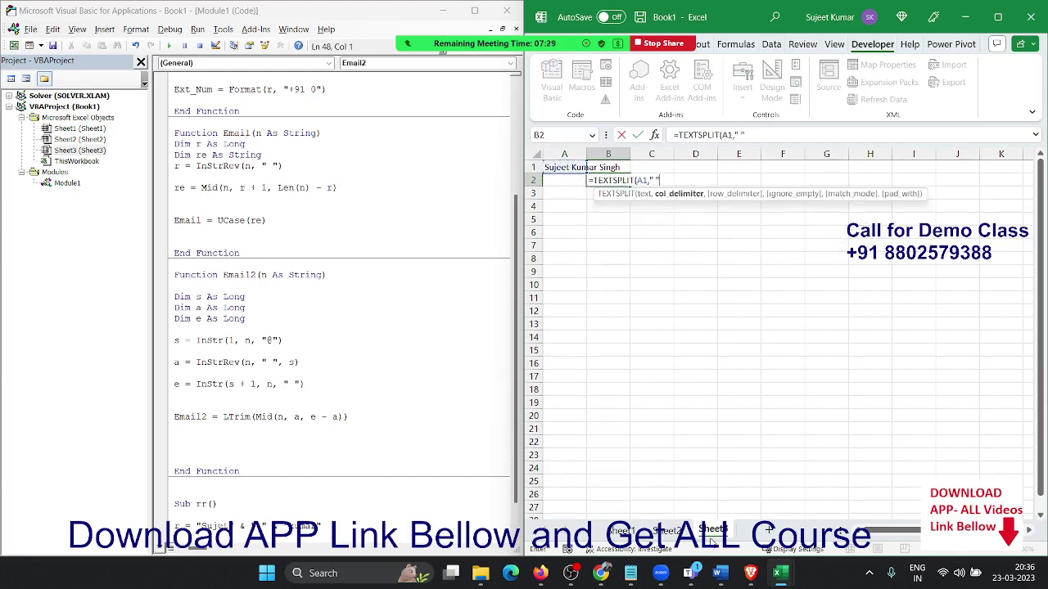
pyautogui.press('Return')
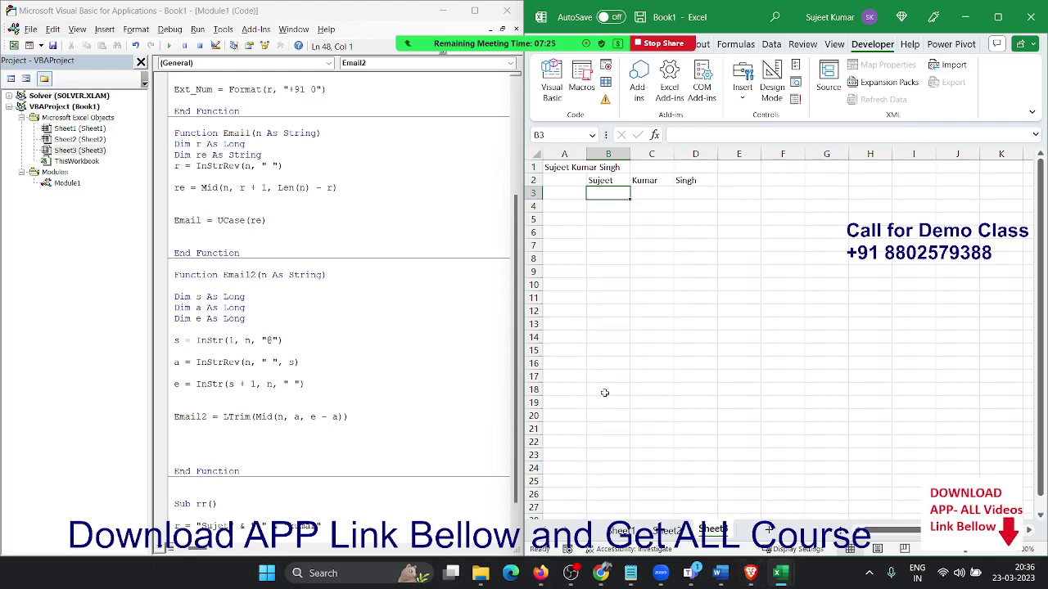
pyautogui.scroll(-4, 572, 387)
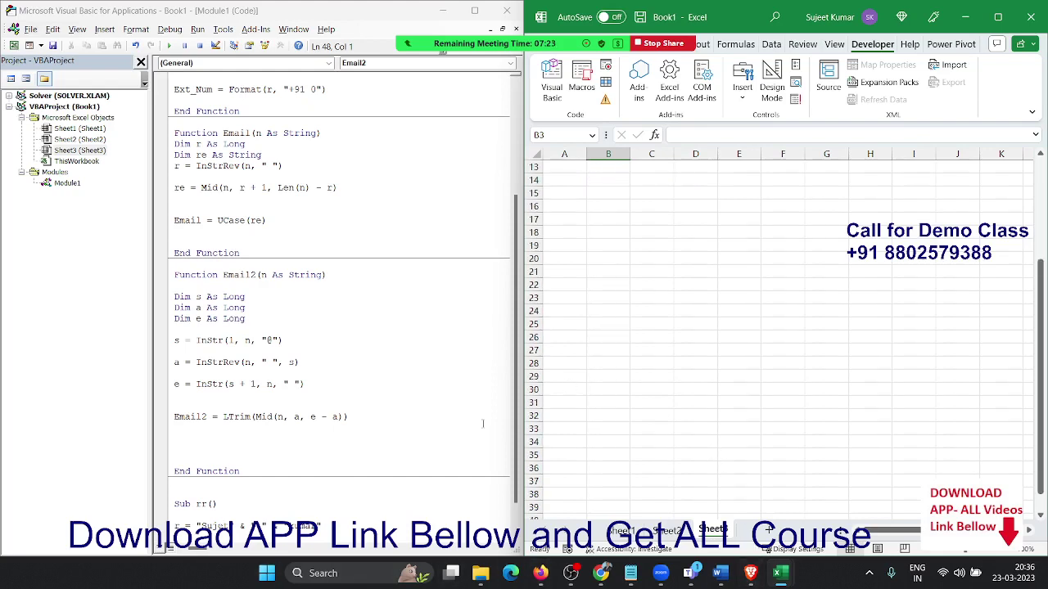
pyautogui.scroll(-1, 246, 409)
# Step: Add the line r = Split(r, " ") on the empty line in Sub rr
pyautogui.click(190, 506)
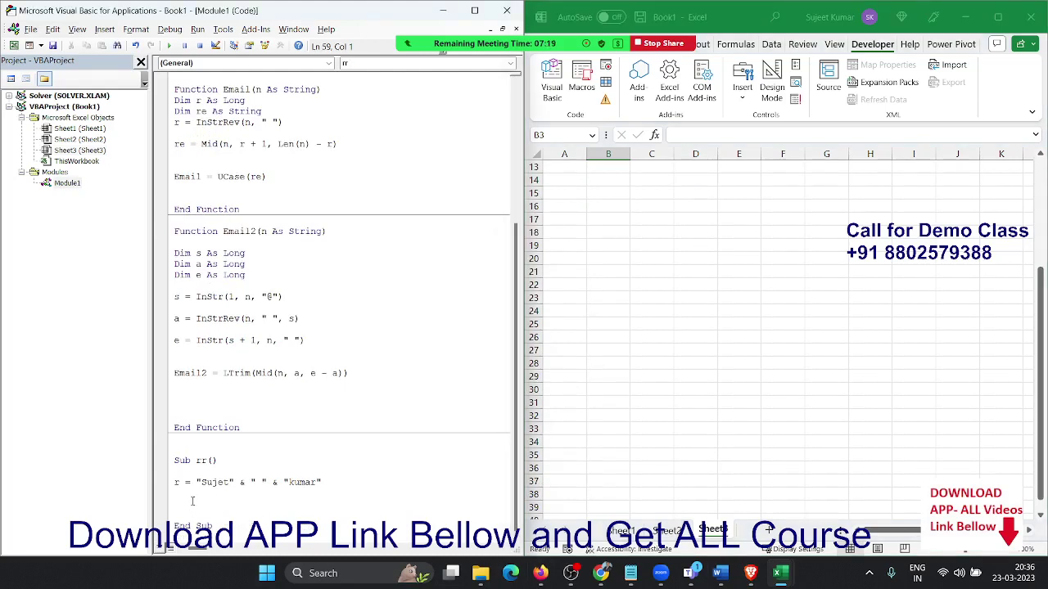
pyautogui.write('r=sple')
pyautogui.press('BackSpace')
pyautogui.write('it')
pyautogui.write('(')
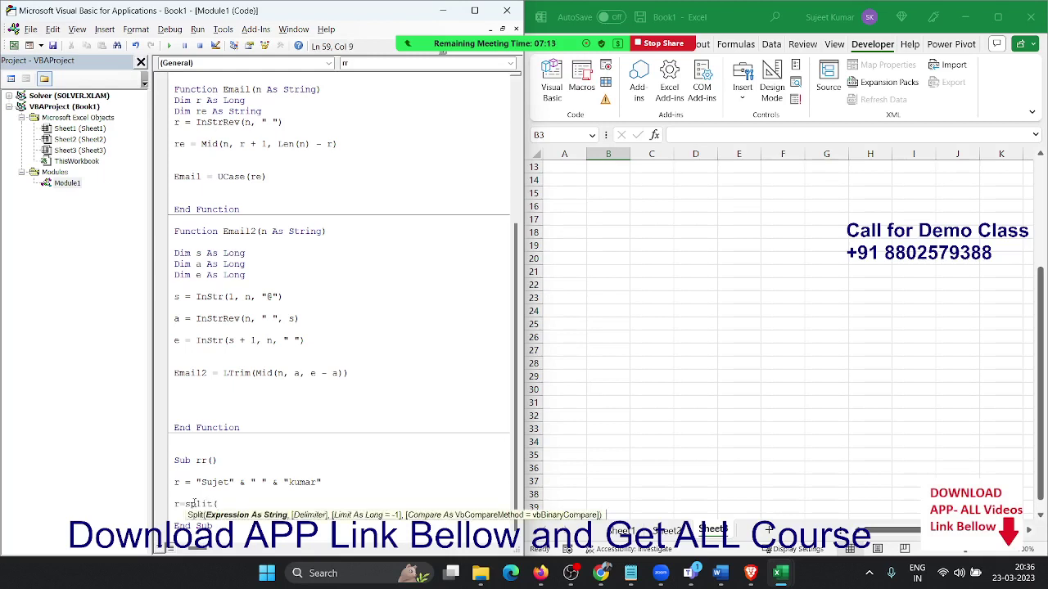
pyautogui.write('r')
pyautogui.write(',"')
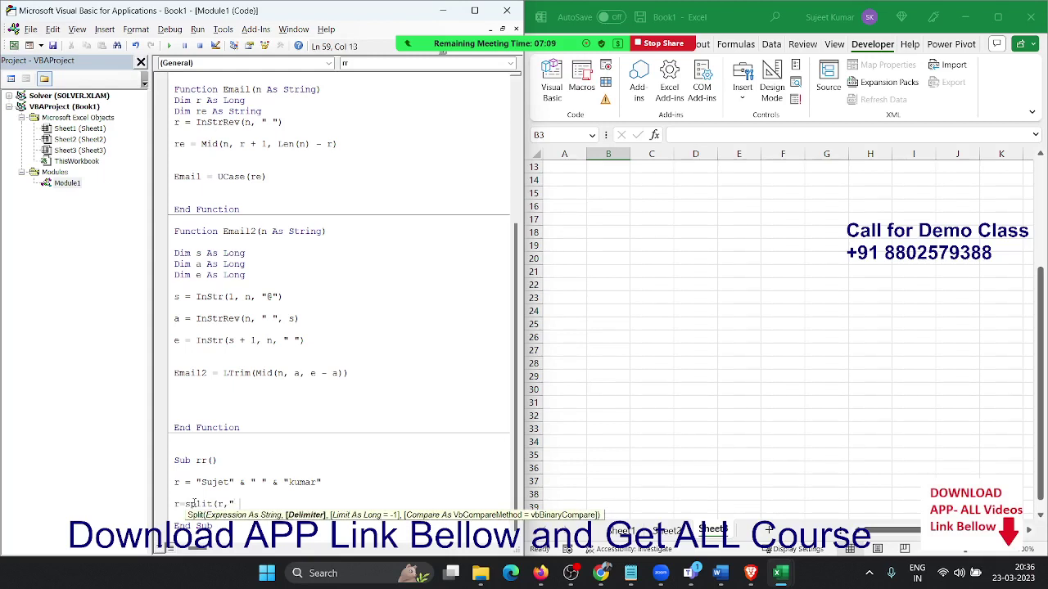
pyautogui.write(' "')
pyautogui.press('Return')
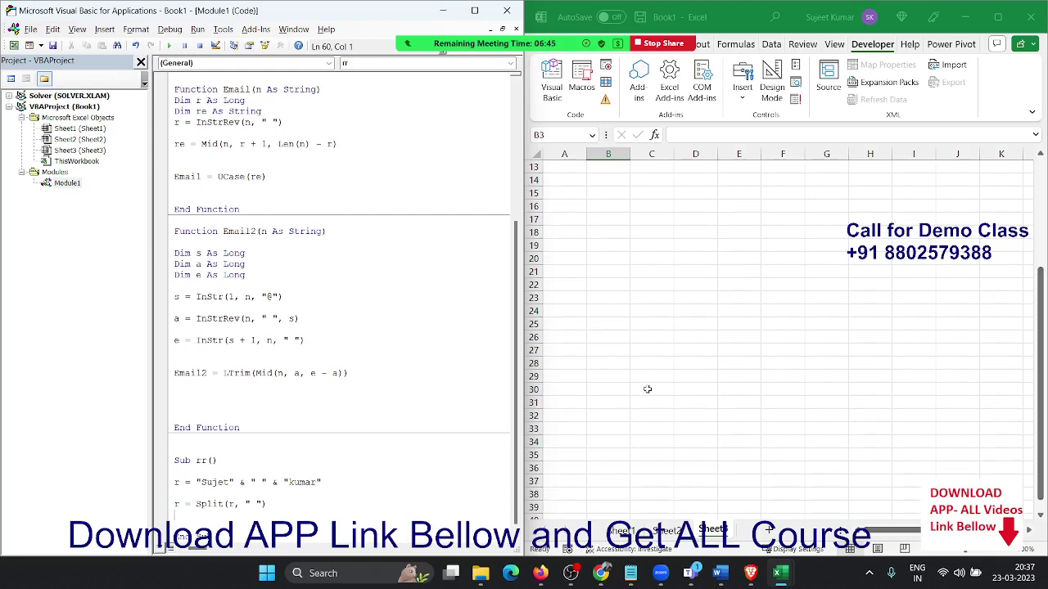
# Step: Add a new empty Sub rrr() procedure below the last End Sub in Module1
pyautogui.press('Down')
pyautogui.press('Down')
pyautogui.press('Down')
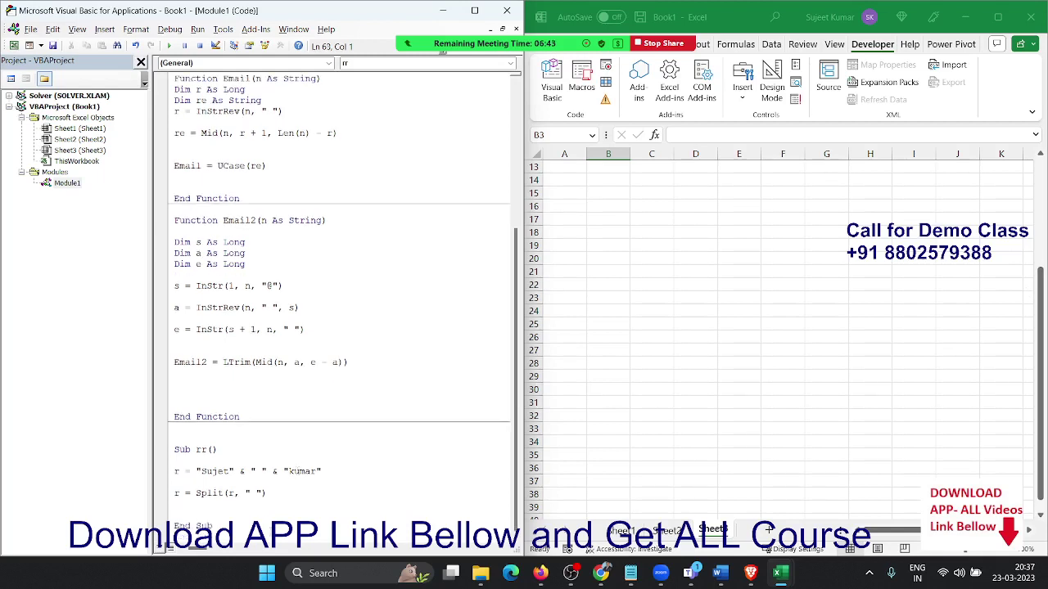
pyautogui.press('Down')
pyautogui.press('Down')
pyautogui.press('Down')
pyautogui.press('Down')
pyautogui.press('Down')
pyautogui.press('Down')
pyautogui.press('Down')
pyautogui.press('Down')
pyautogui.press('Down')
pyautogui.press('Down')
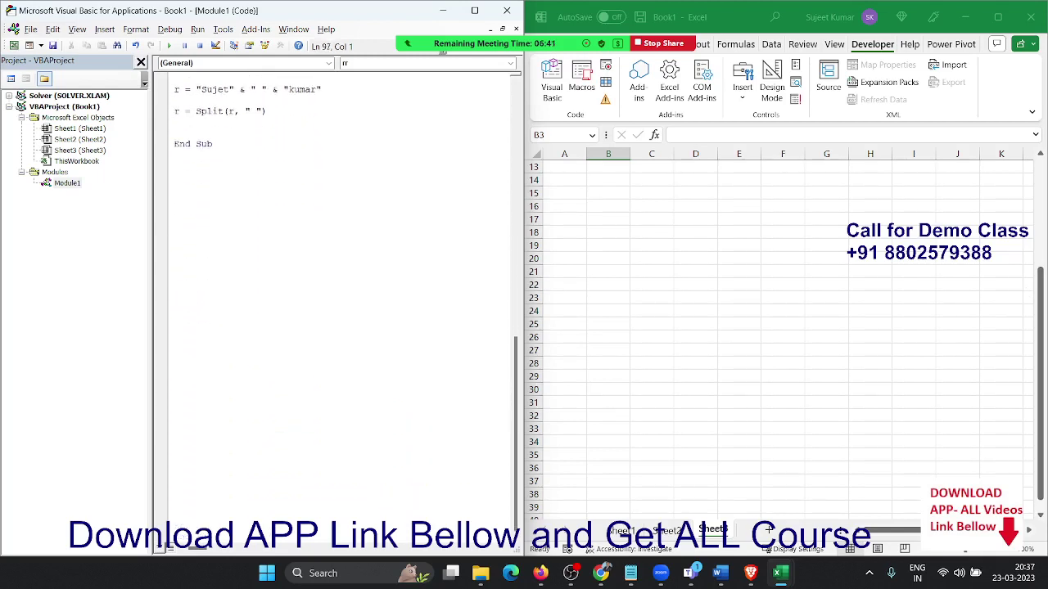
pyautogui.press('Down')
pyautogui.press('Down')
pyautogui.press('Down')
pyautogui.click(233, 93)
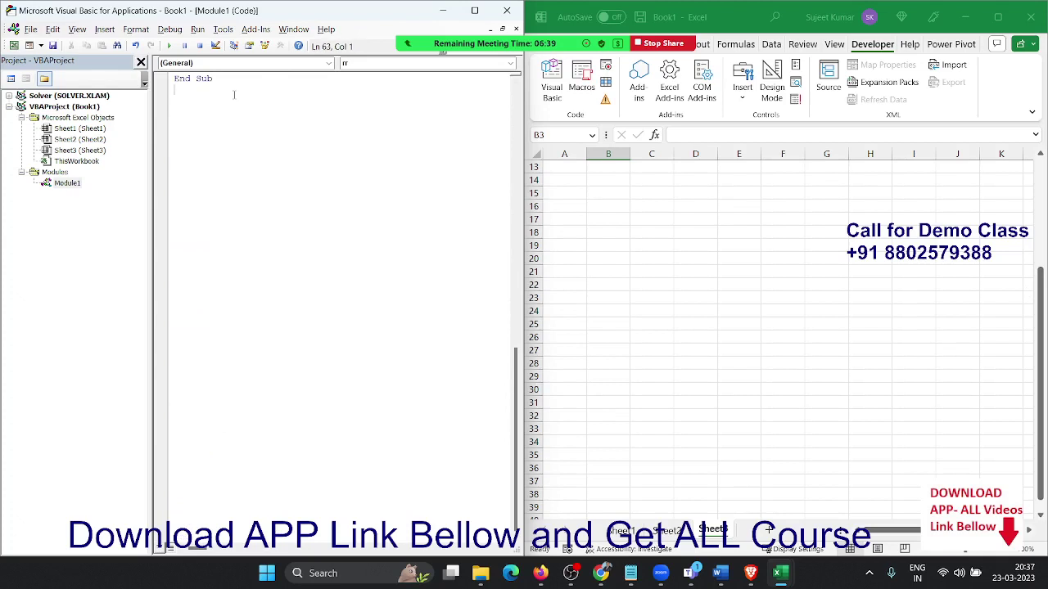
pyautogui.press('Return')
pyautogui.write('sub')
pyautogui.write(' rrr()')
pyautogui.press('Return')
pyautogui.press('Return')
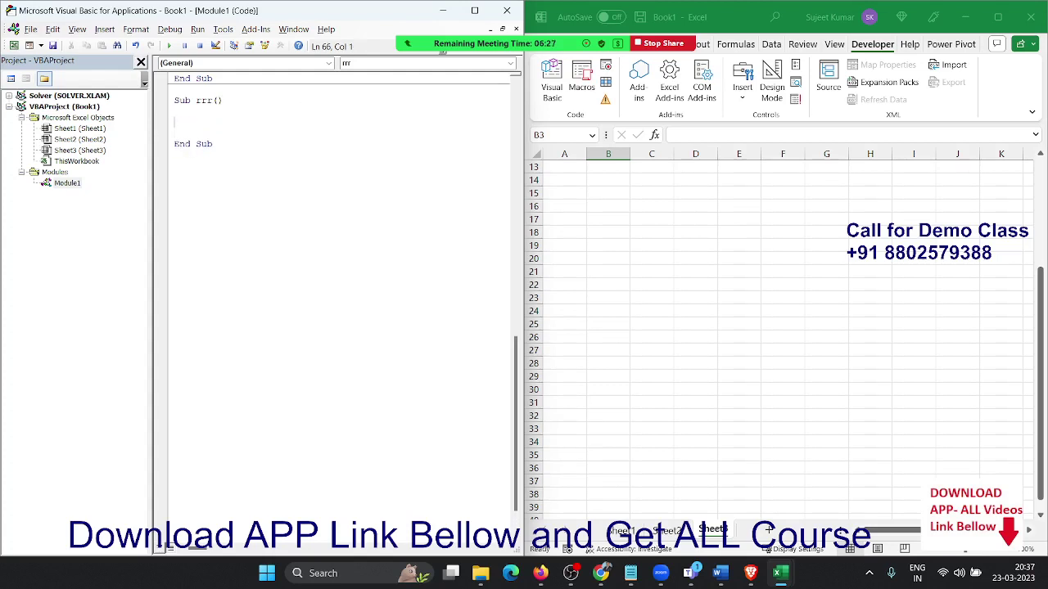
# Step: Declare dt As Date and add the line d = Date in rrr
pyautogui.write('dim ')
pyautogui.write('dt as date')
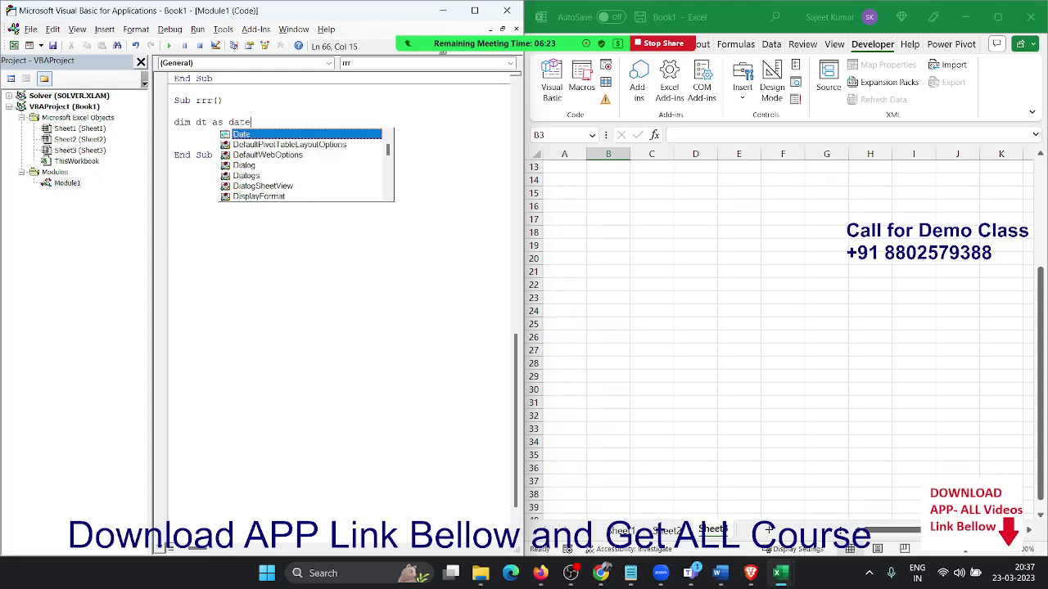
pyautogui.press('Tab')
pyautogui.press('Return')
pyautogui.press('Return')
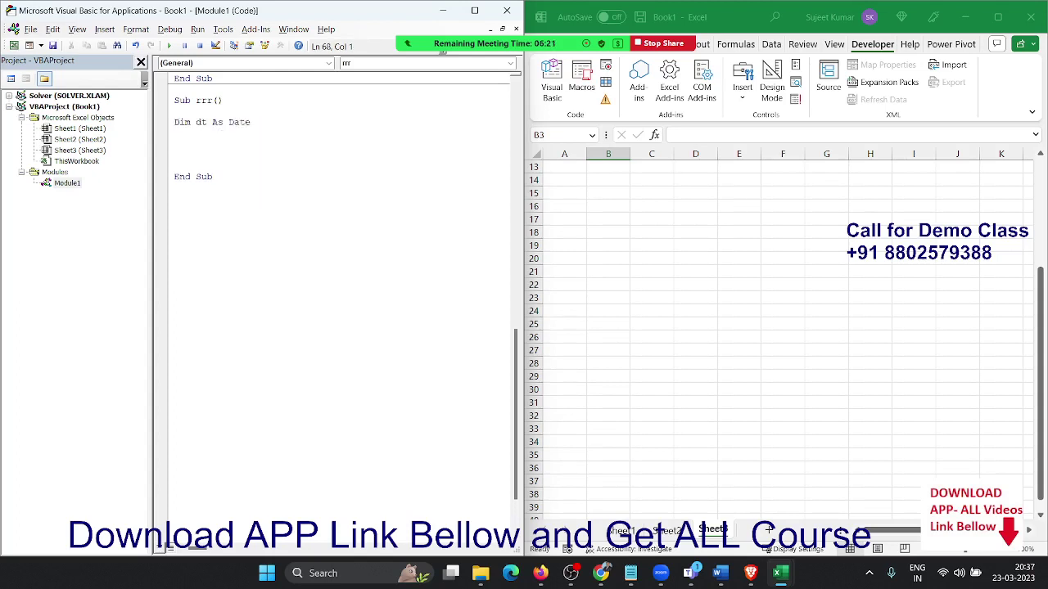
pyautogui.write('d=date')
pyautogui.press('Return')
# Step: Add the lines d = Now and d = Time, then begin y = Year(d)
pyautogui.press('Return')
pyautogui.press('Return')
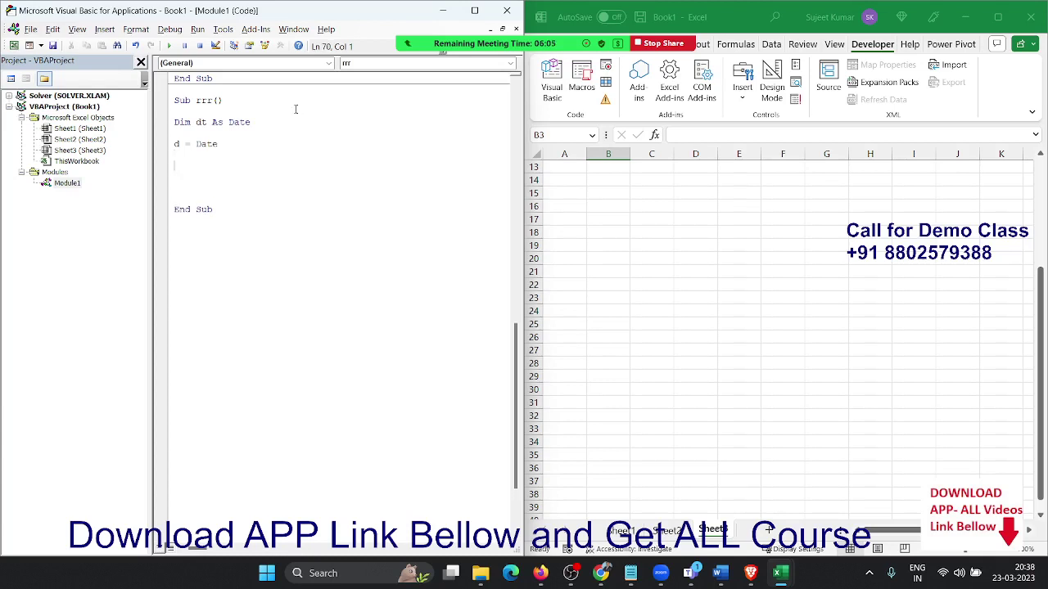
pyautogui.press('Up')
pyautogui.press('Up')
pyautogui.press('Up')
pyautogui.press('Return')
pyautogui.press('Down')
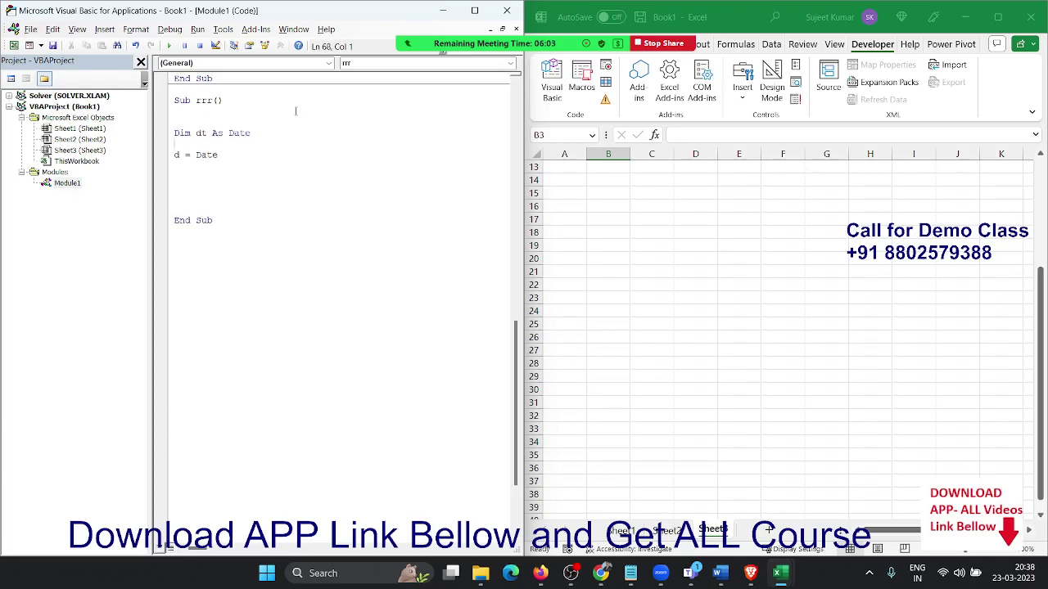
pyautogui.press('Down')
pyautogui.press('Down')
pyautogui.press('Down')
pyautogui.write('d=')
pyautogui.write('now')
pyautogui.press('Return')
pyautogui.write('d =')
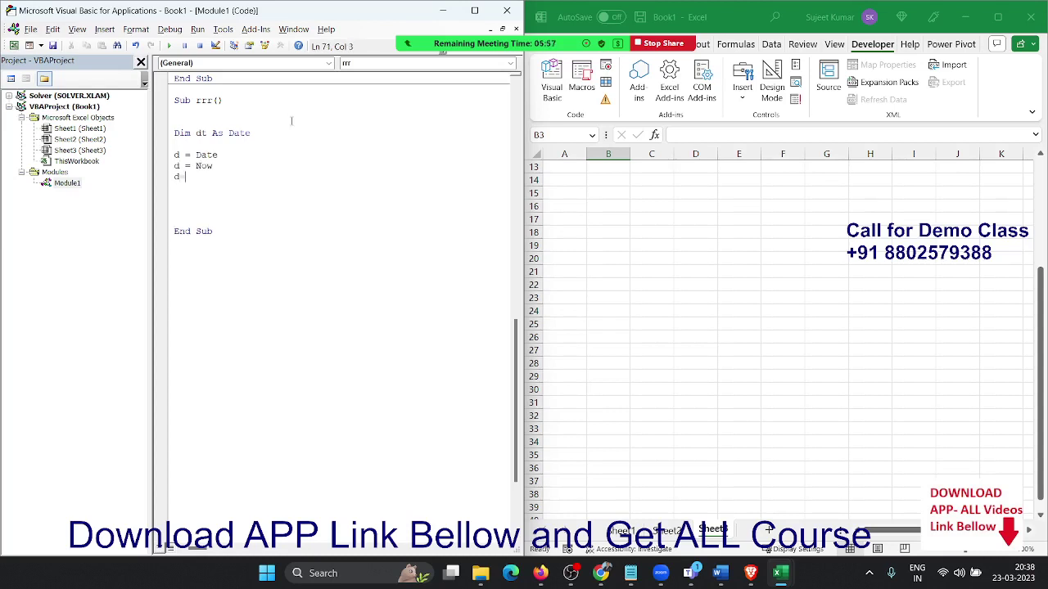
pyautogui.write('time')
pyautogui.press('Return')
pyautogui.write('y=')
pyautogui.write('year(d')
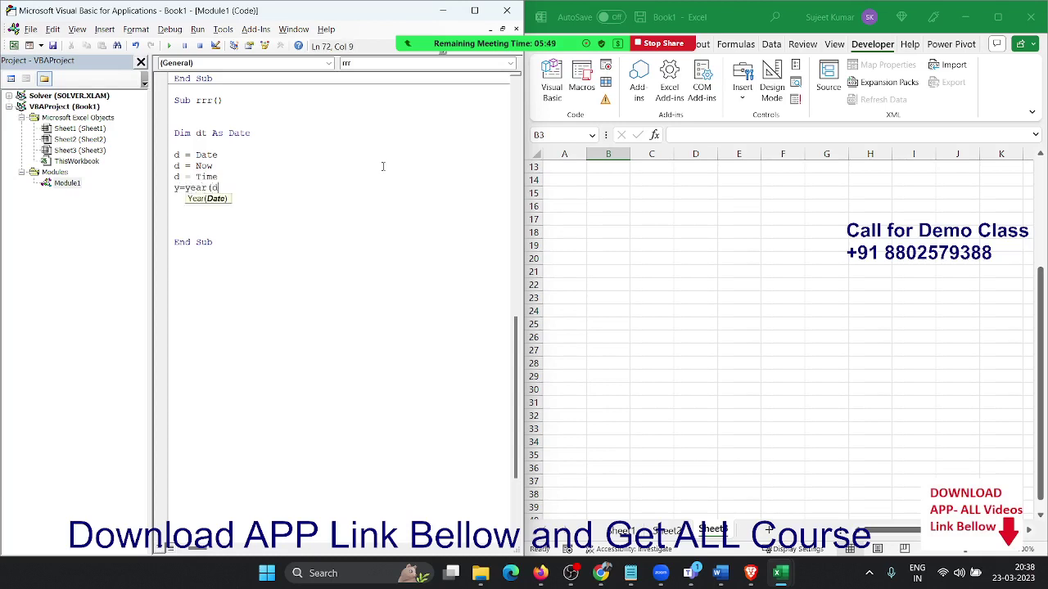
pyautogui.write(')')
# Step: Add m = Month(d) and comment out the d = Time line
pyautogui.press('Return')
pyautogui.write('m ')
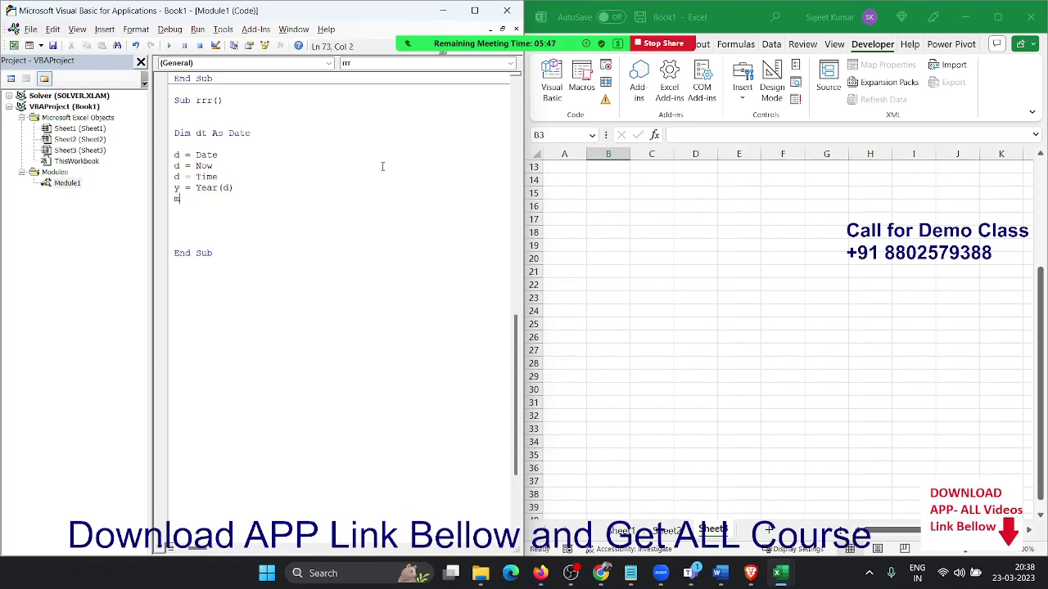
pyautogui.write('= Mo')
pyautogui.write('nth(d')
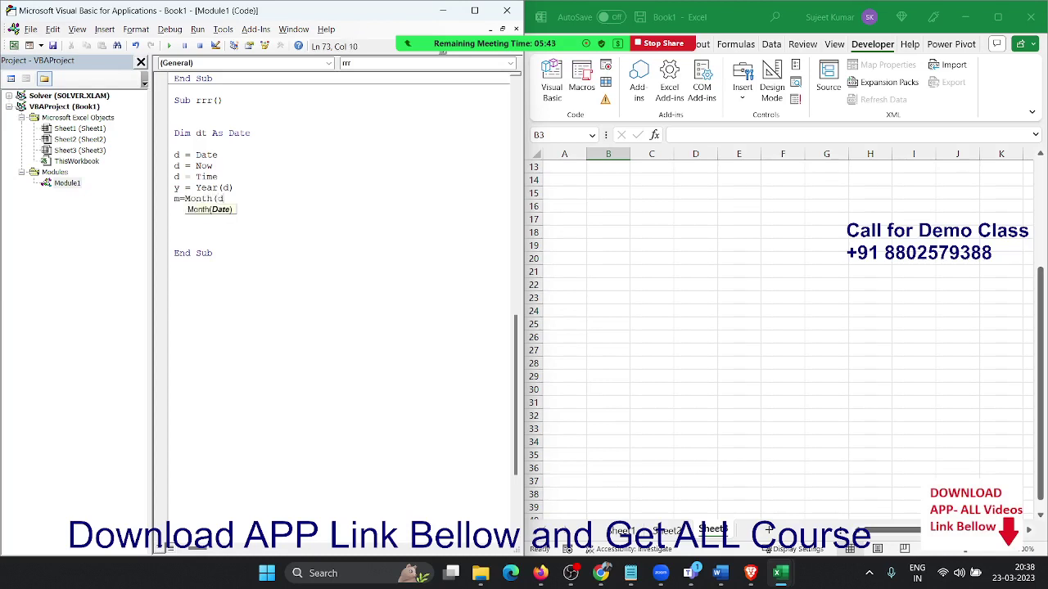
pyautogui.write(')')
pyautogui.press('Return')
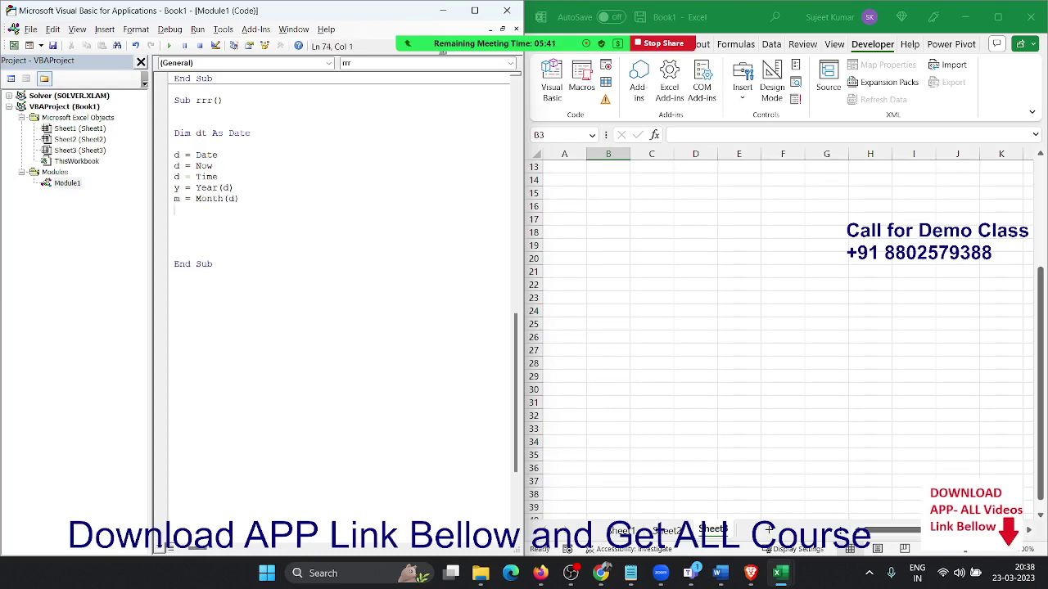
pyautogui.click(173, 198)
pyautogui.press('Up')
pyautogui.press('Up')
pyautogui.write("'")
pyautogui.press('Down')
pyautogui.press('Down')
pyautogui.press('Down')
# Step: Add m = MonthName(m, True), then begin dt = DateSerial(2023,3,23) on a new line
pyautogui.write('m')
pyautogui.write('=month')
pyautogui.write('name')
pyautogui.write('(m')
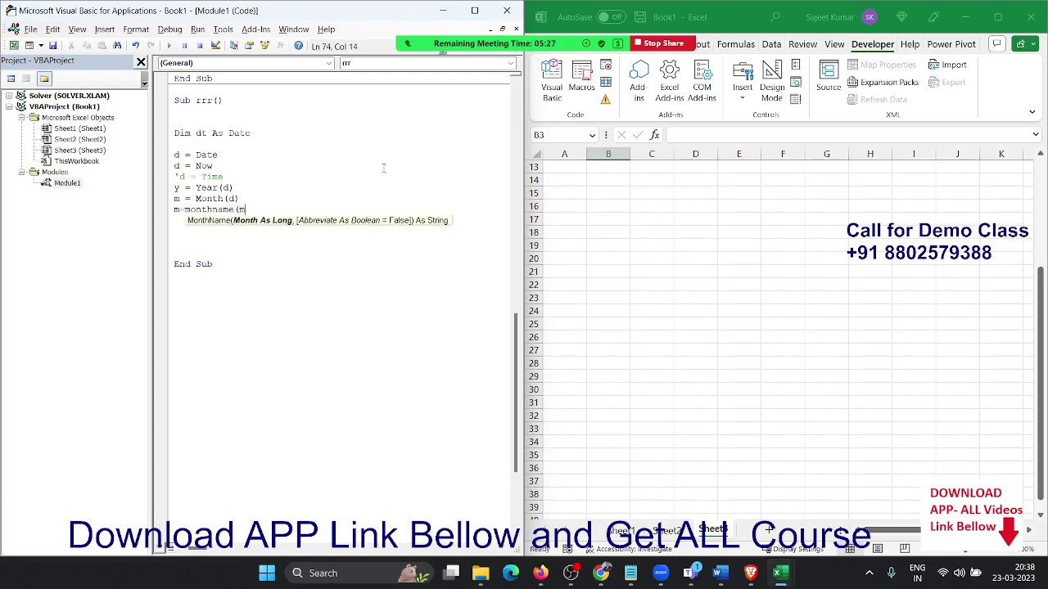
pyautogui.write(',')
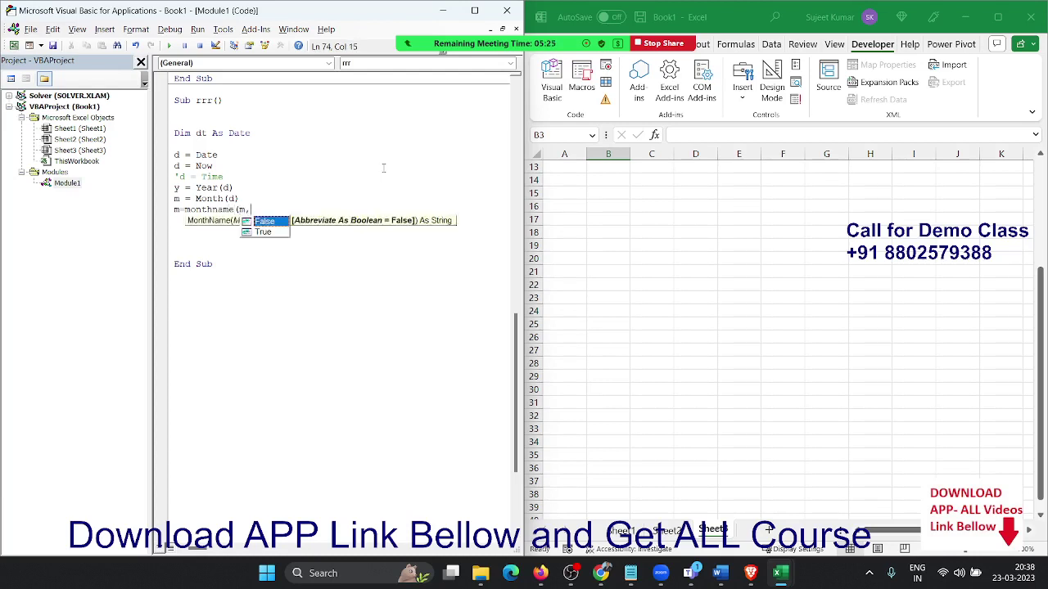
pyautogui.press('Down')
pyautogui.press('Tab')
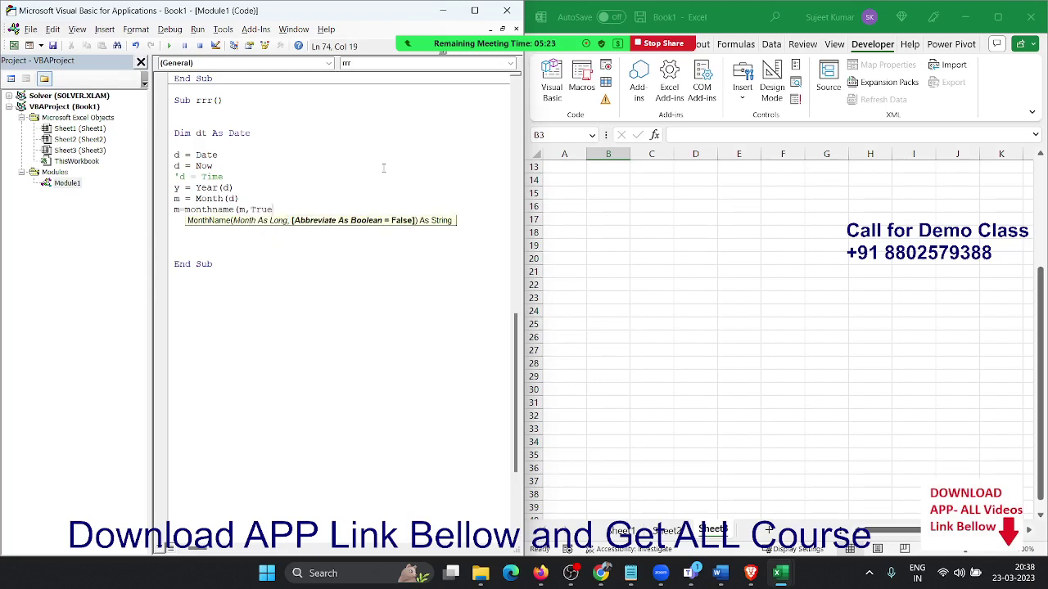
pyautogui.write(')')
pyautogui.press('Return')
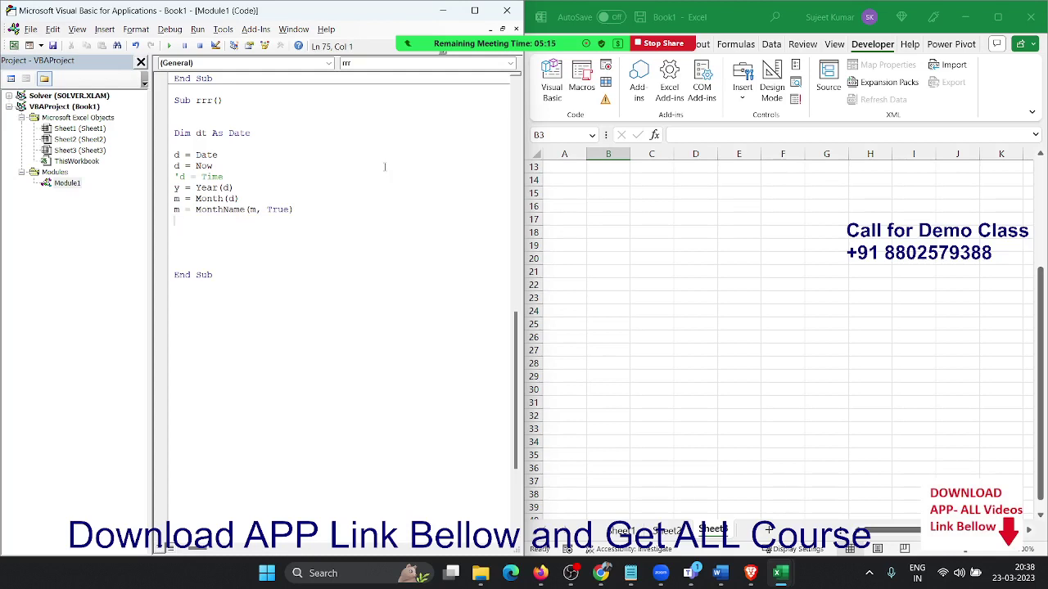
pyautogui.press('Return')
pyautogui.write('dt=')
pyautogui.write('dates')
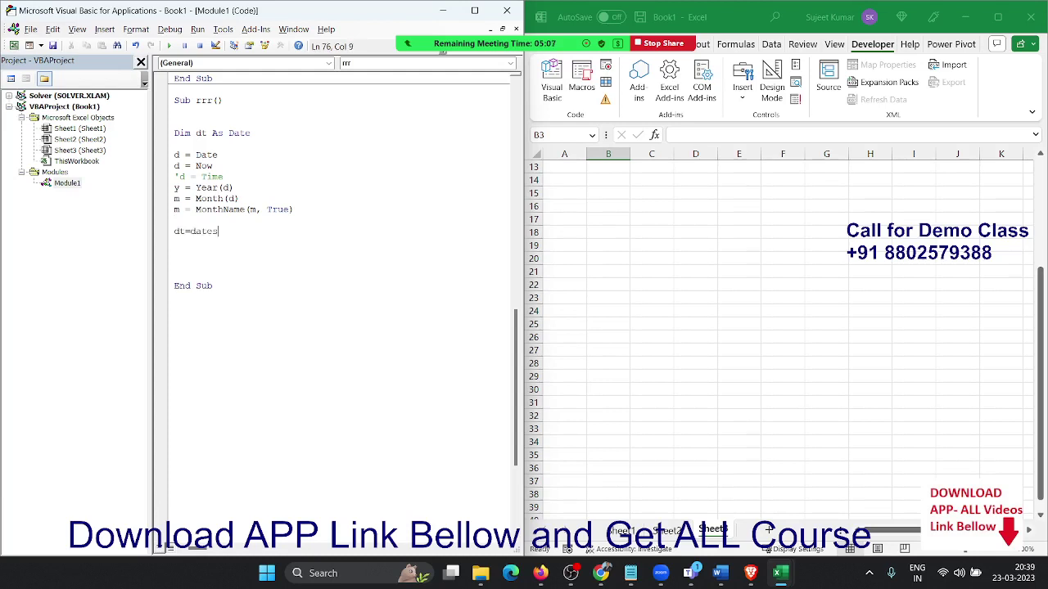
pyautogui.write('erial')
pyautogui.write('(')
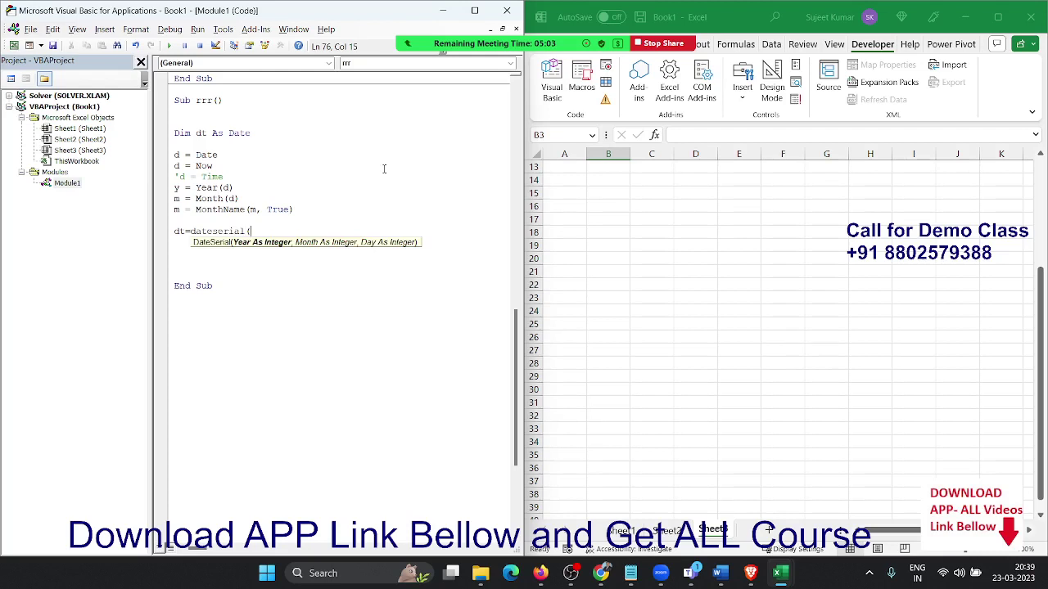
pyautogui.write('202')
pyautogui.write('3,3,')
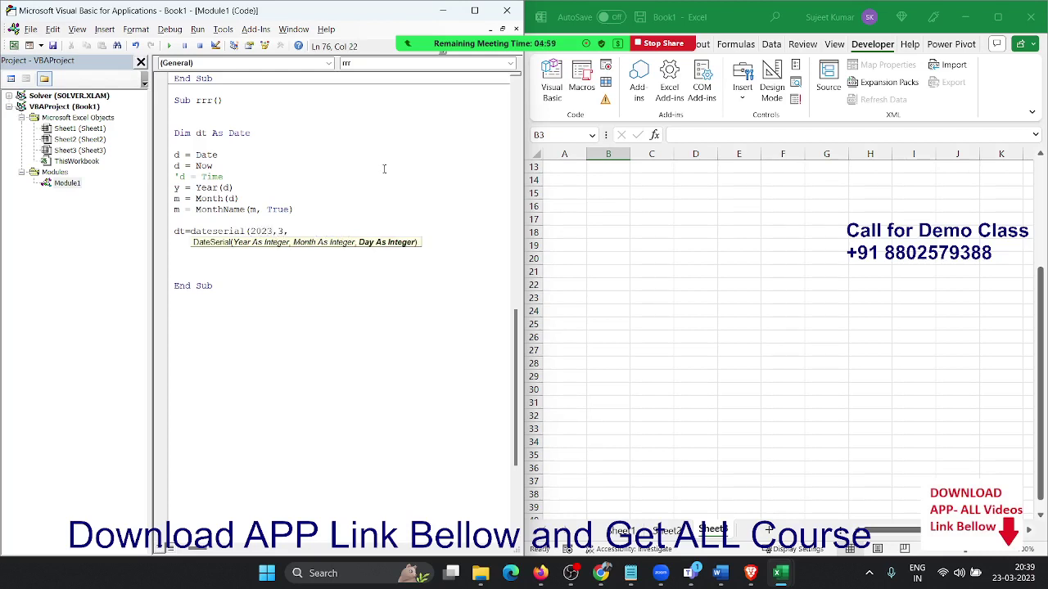
pyautogui.write('23)')
# Step: Confirm dt = DateSerial(2023, 3, 23) and start a q = DatePart("q", Date) line below it
pyautogui.press('Return')
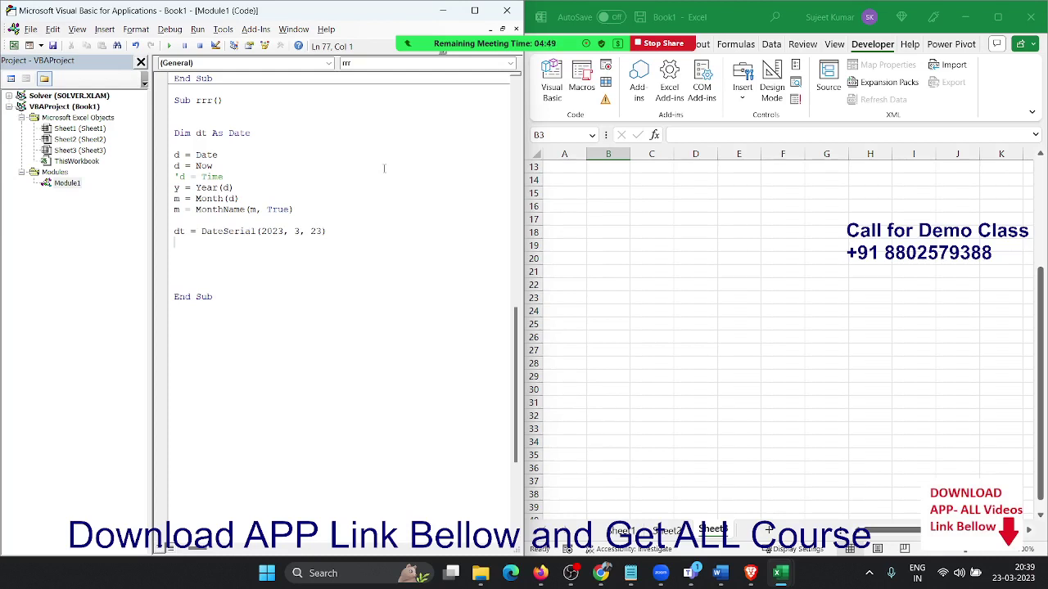
pyautogui.press('Return')
pyautogui.write('q=')
pyautogui.write('date')
pyautogui.write('part(')
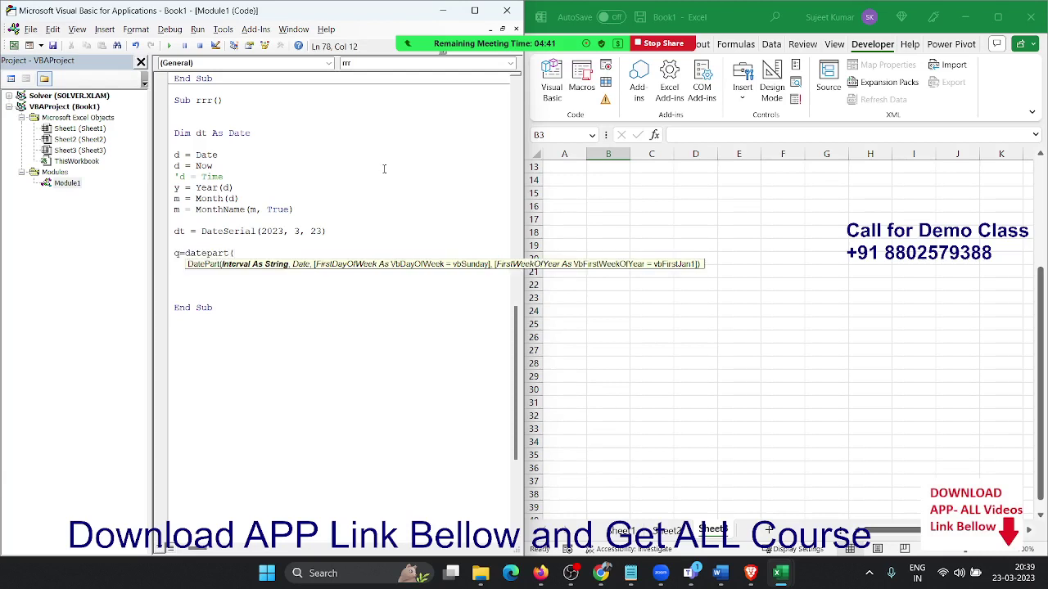
pyautogui.write('"q"')
pyautogui.write(',')
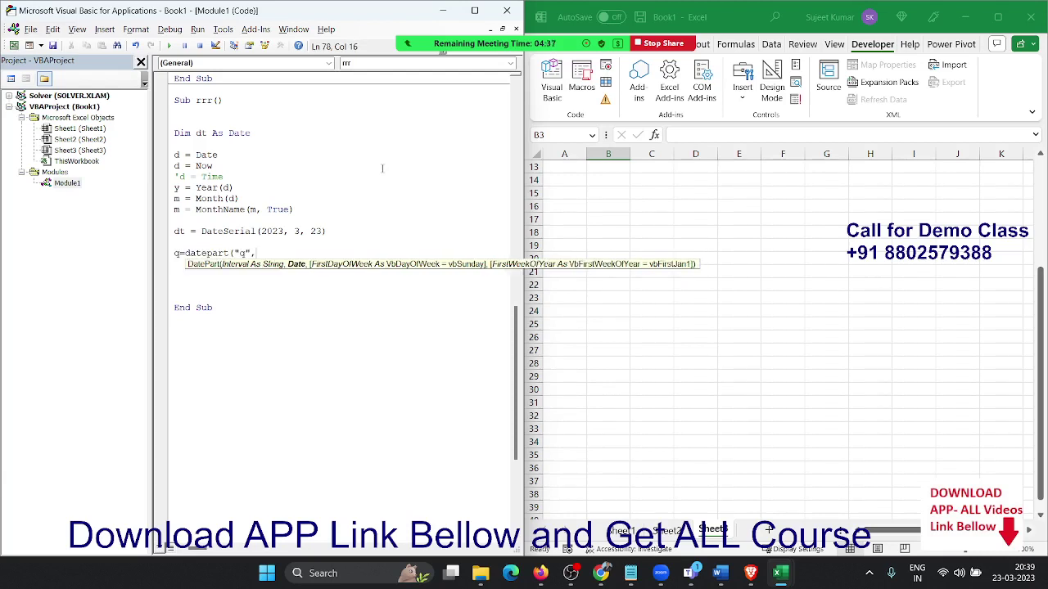
pyautogui.write('da')
pyautogui.write('te')
pyautogui.write(')\\')
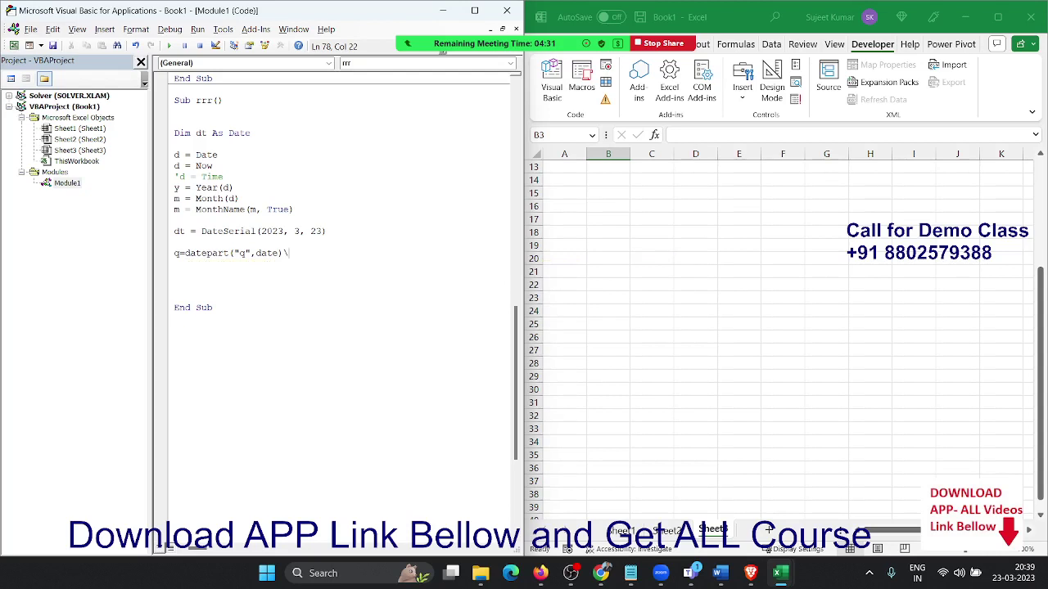
# Step: Confirm q = DatePart("q", Date), then highlight the "q" argument and DateSerial to explain them
pyautogui.press('Return')
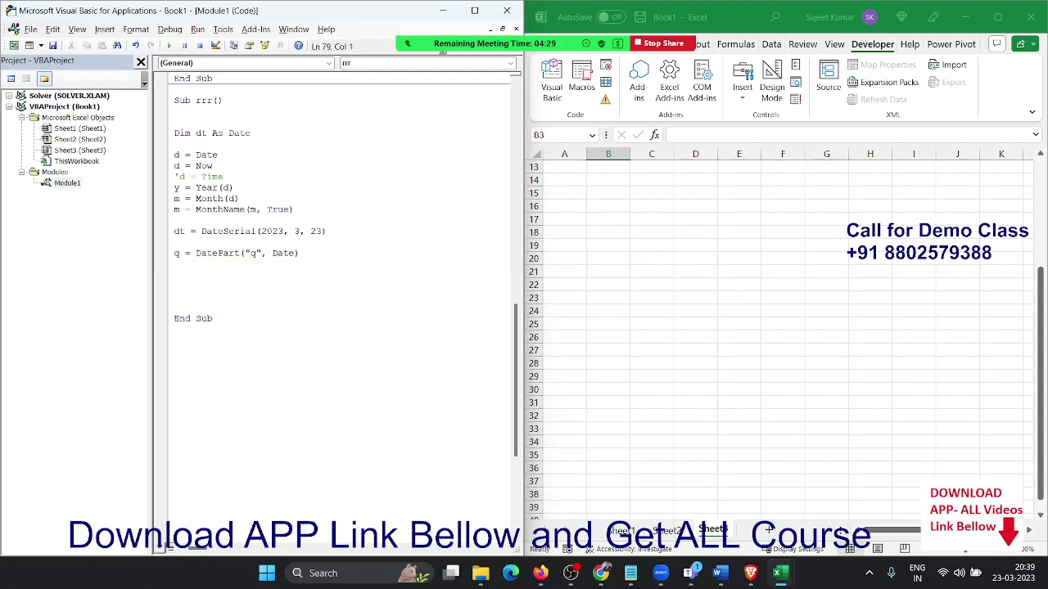
pyautogui.doubleClick(252, 253)
pyautogui.moveTo(332, 233); pyautogui.dragTo(174, 133)
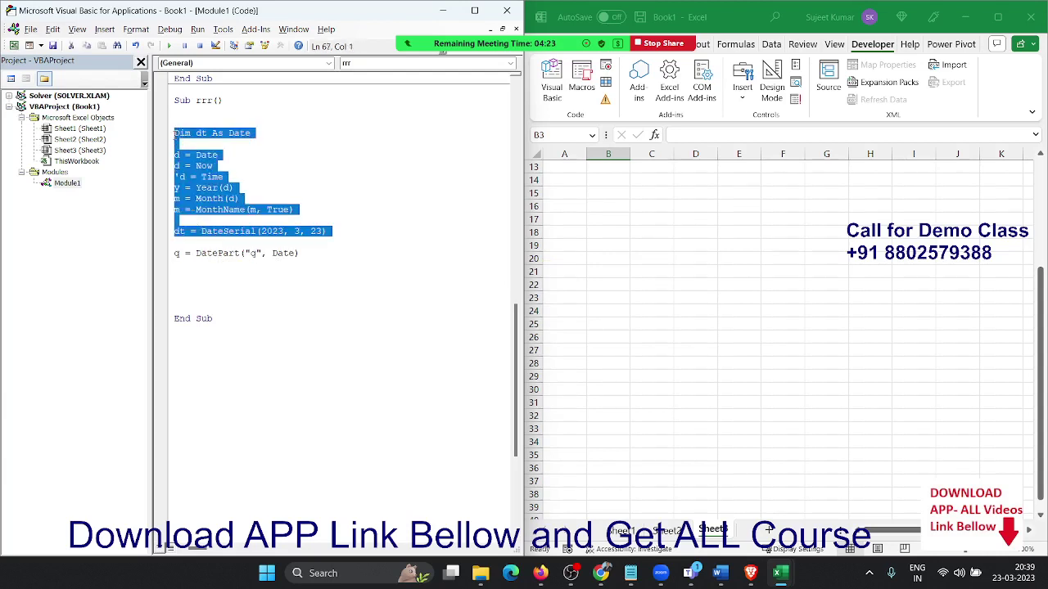
pyautogui.doubleClick(252, 254)
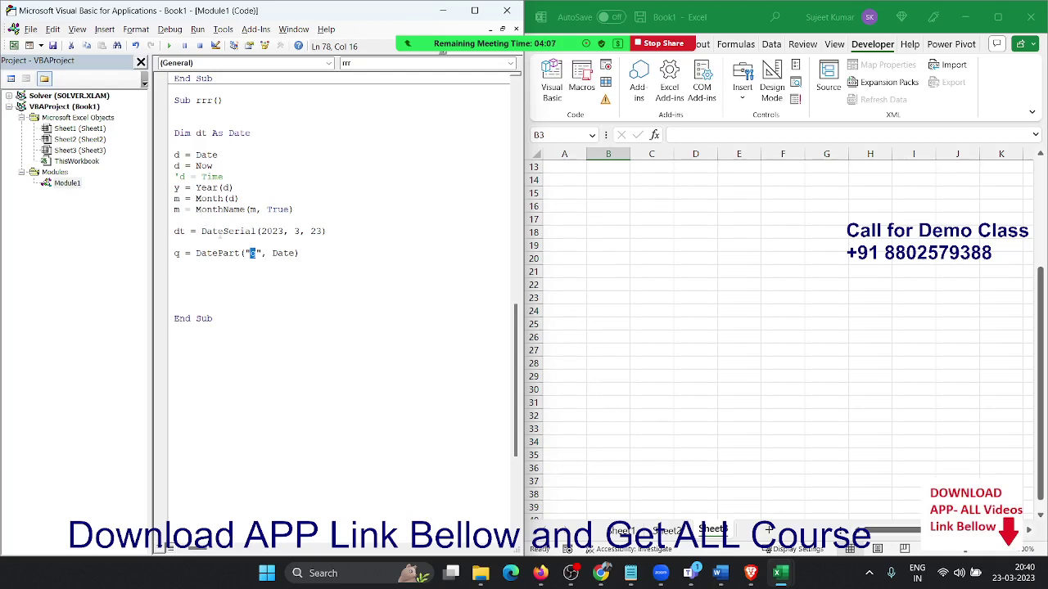
pyautogui.doubleClick(218, 234)
pyautogui.click(207, 219)
# Step: Add dt = Date + 20 on the line below the DatePart statement
pyautogui.click(198, 274)
pyautogui.write('s')
pyautogui.write('t')
pyautogui.press('BackSpace')
pyautogui.press('BackSpace')
pyautogui.write('d')
pyautogui.write('t=')
pyautogui.write('date+20')
pyautogui.press('Return')
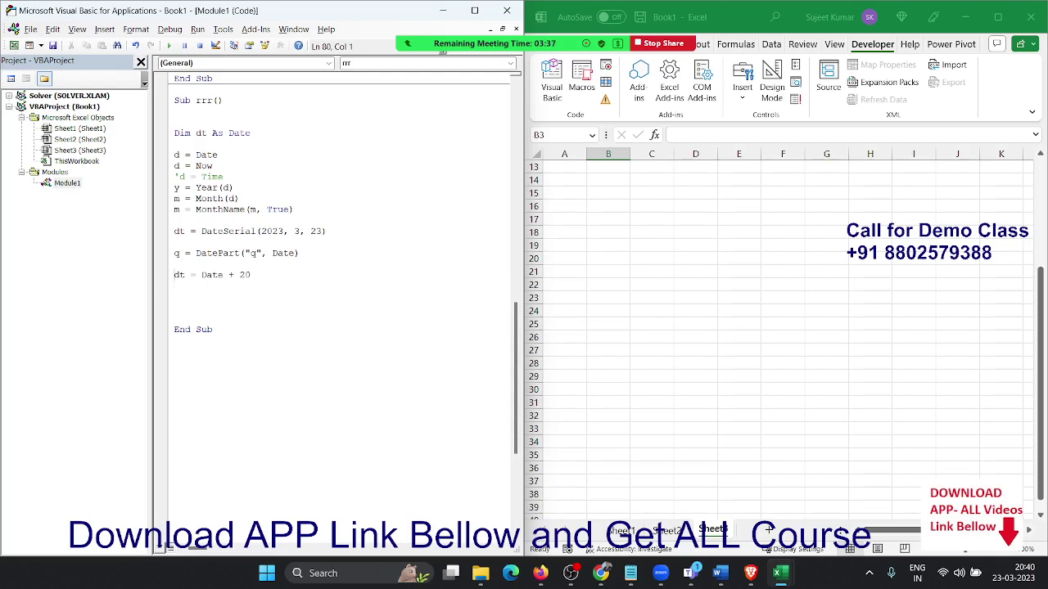
# Step: Replace Date + 20 with DateAdd("m", 3, Date) in the dt line
pyautogui.click(202, 275)
pyautogui.hotkey('shift', 'End')
pyautogui.press('Delete')
pyautogui.press('Delete')
pyautogui.write('date')
pyautogui.write('add(')
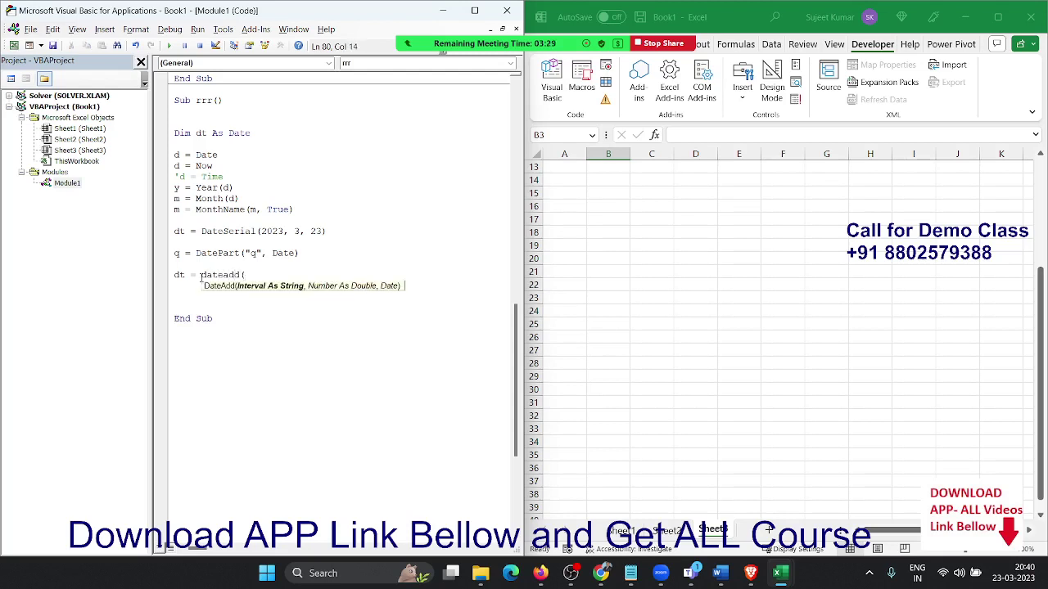
pyautogui.write('"')
pyautogui.write('m",')
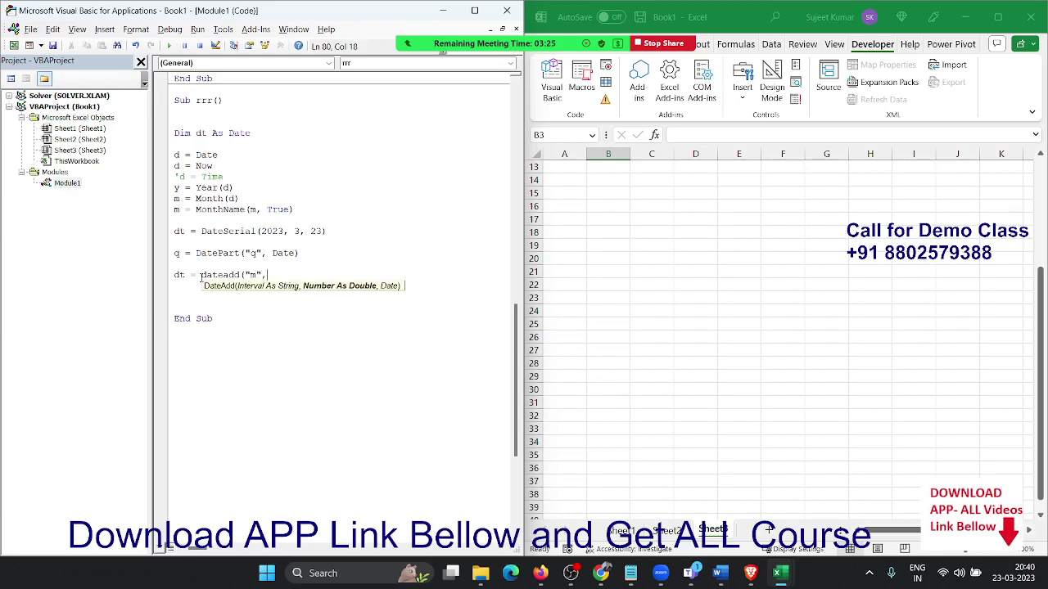
pyautogui.write('3')
pyautogui.write(',date')
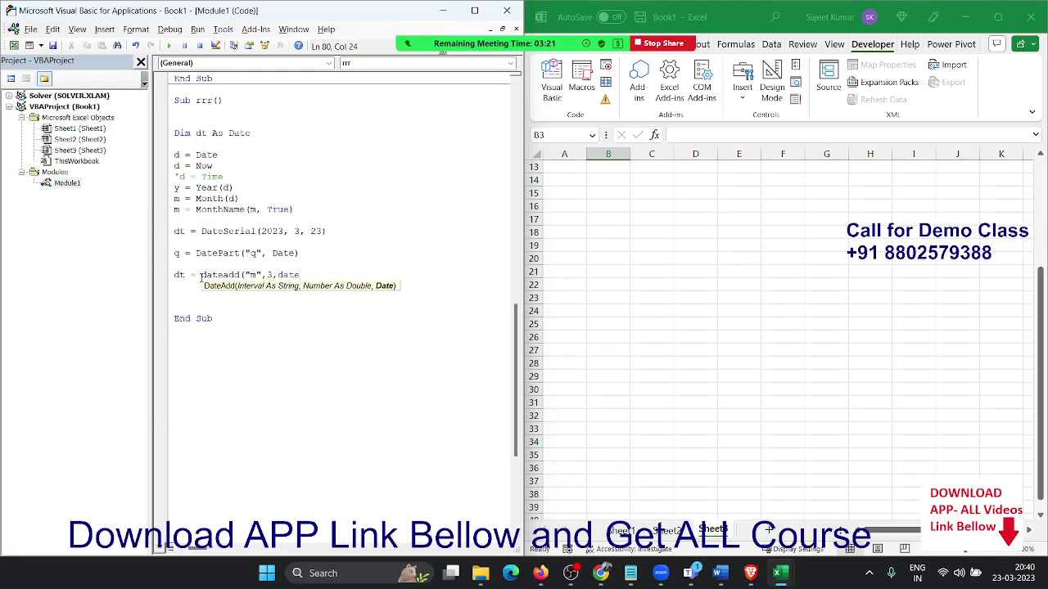
pyautogui.write(')')
pyautogui.press('Return')
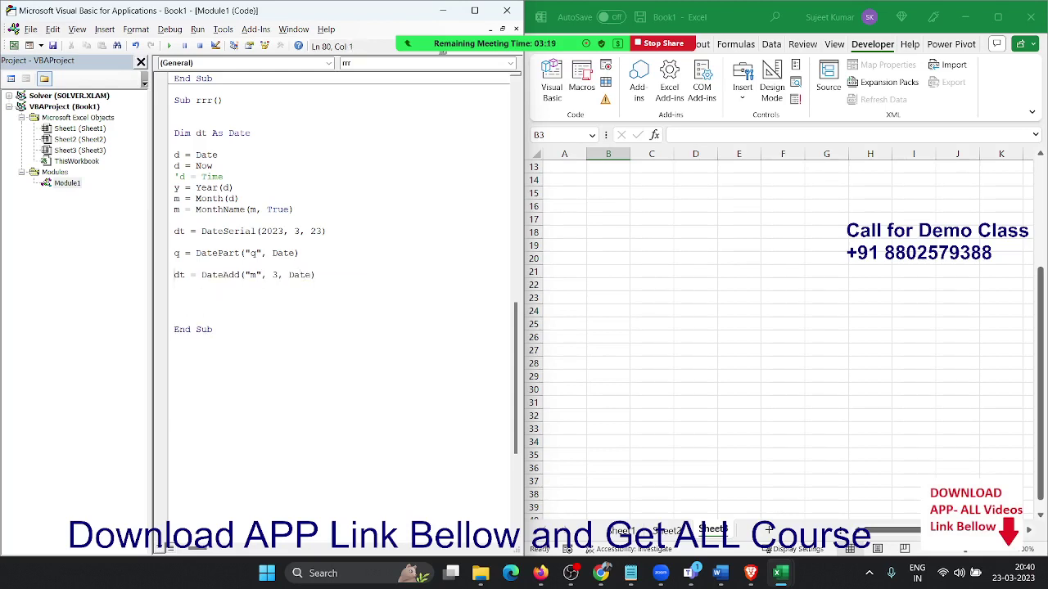
pyautogui.hotkey('shift', 'Right')
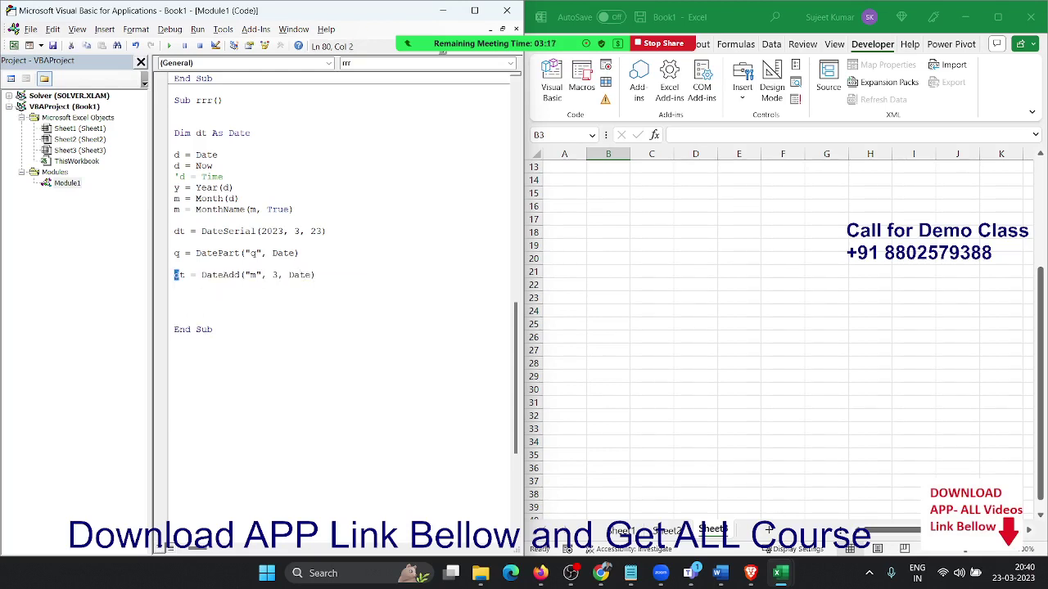